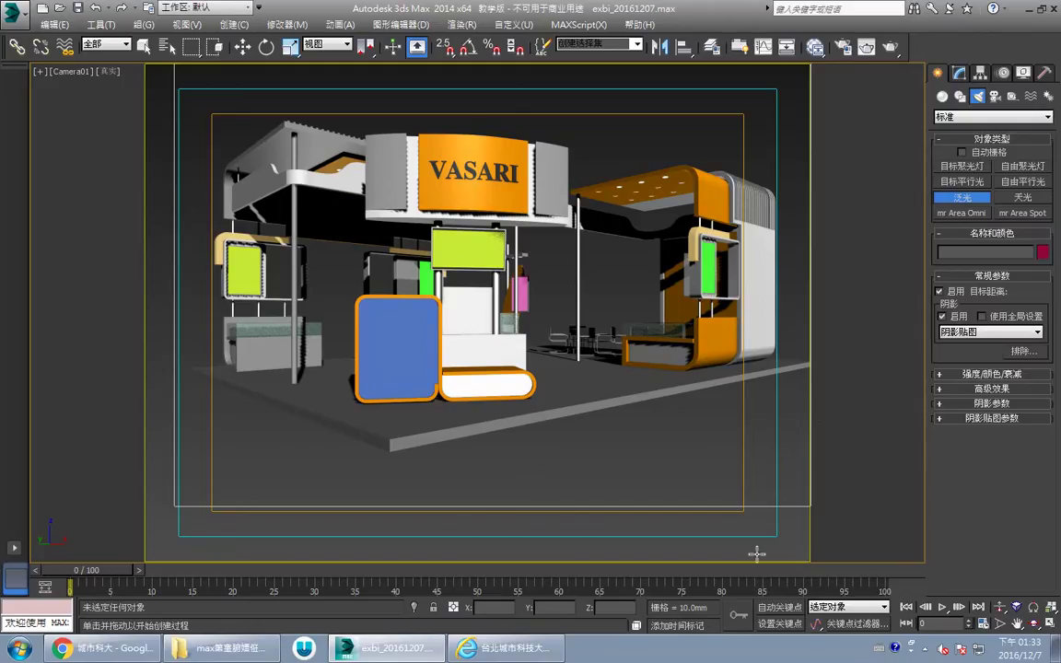
Step: Place an omni light in the top view on the open floor west of the booth, at about X -13177, Y -814 mm
key("alt+w")
scroll(374, 235, "down", 3)
middle_click_drag(270, 271, 347, 214)
scroll(348, 216, "up", 1)
middle_click_drag(253, 220, 271, 229)
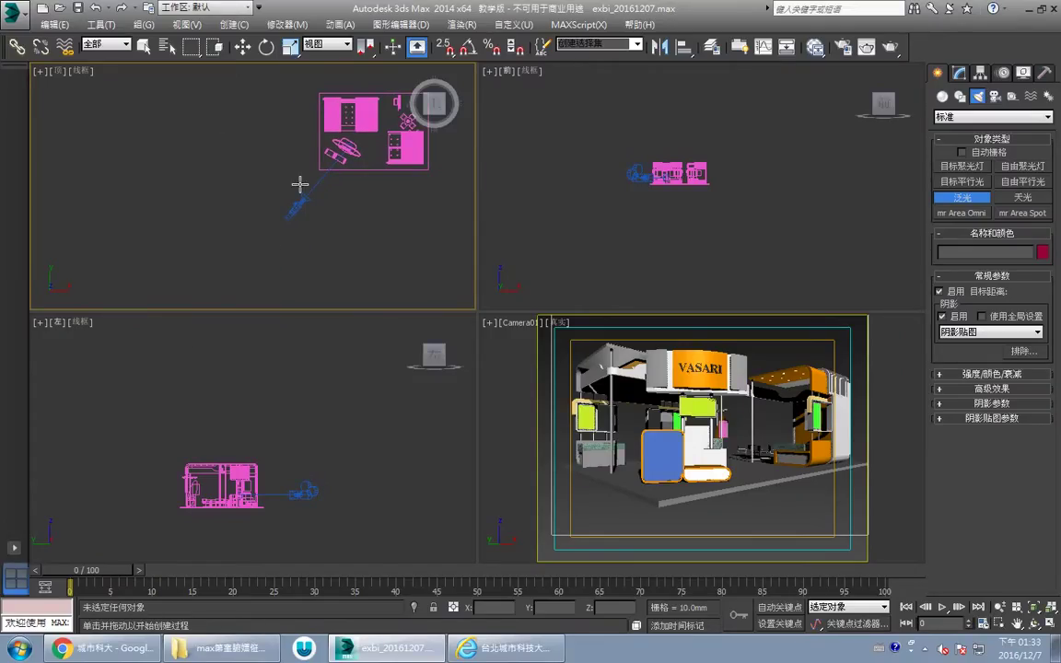
middle_click_drag(355, 224, 330, 230)
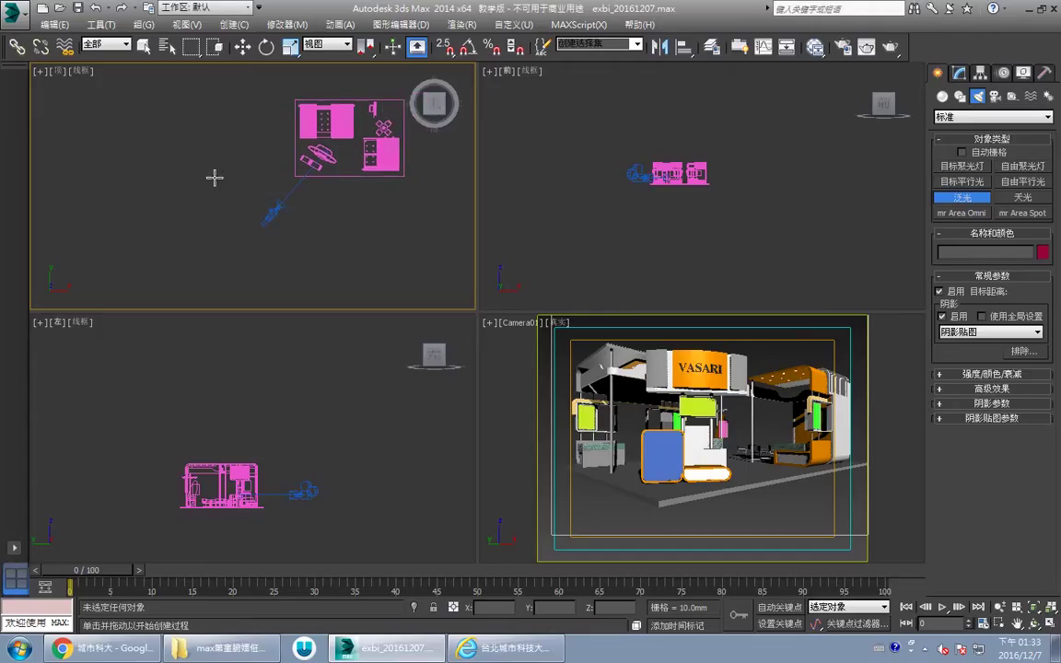
left_click(205, 147)
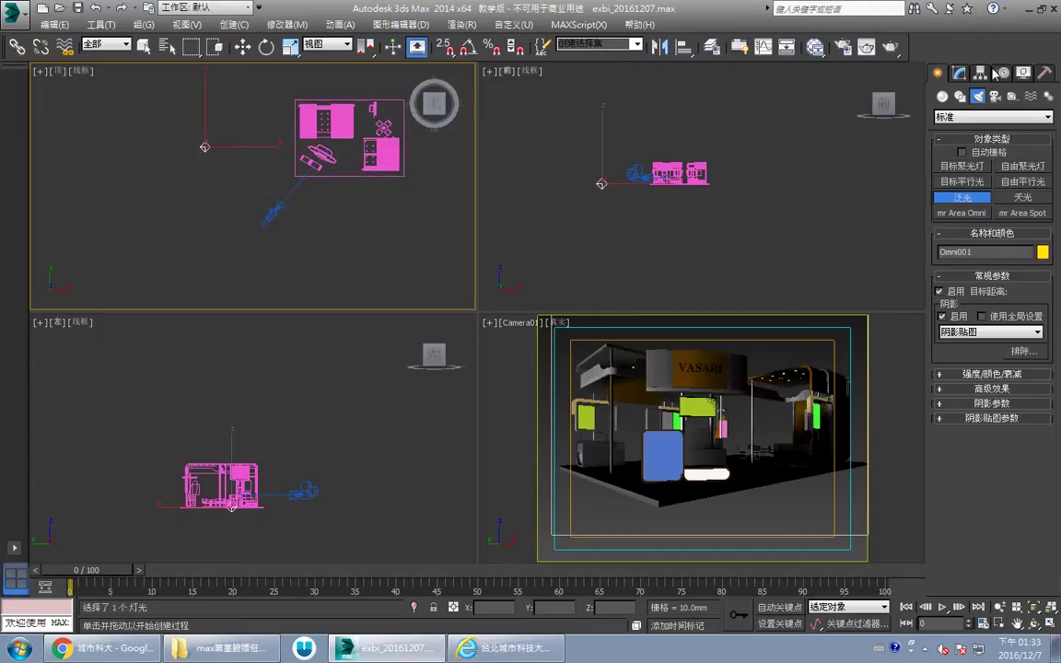
Step: Raise the omni light in the front view to a height of about 8640 mm, above the booth
right_click(686, 368)
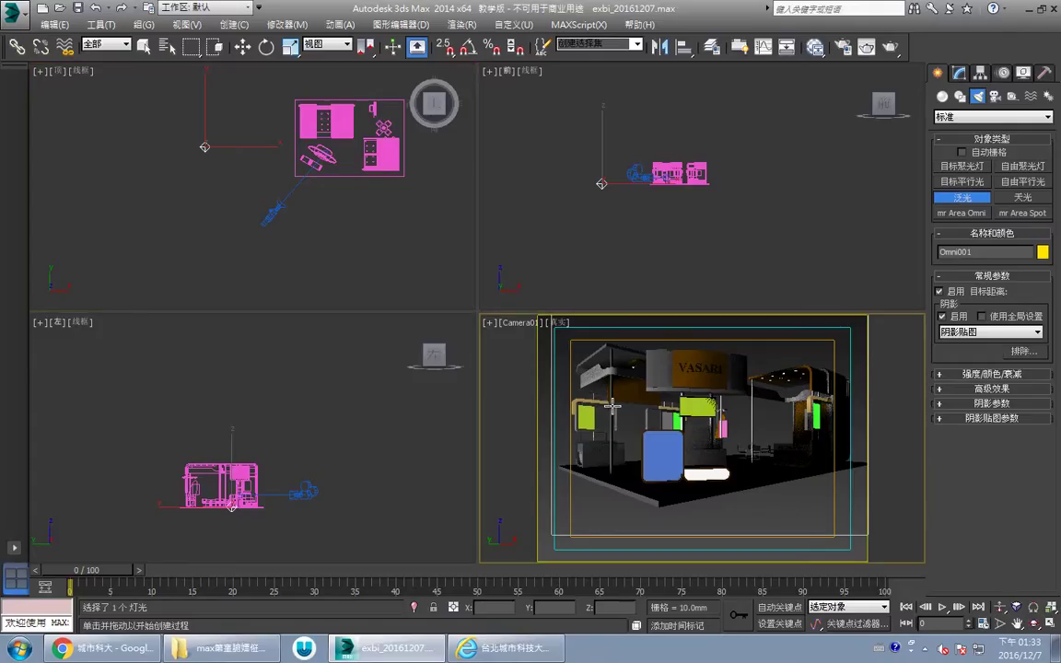
middle_click_drag(600, 175, 583, 190)
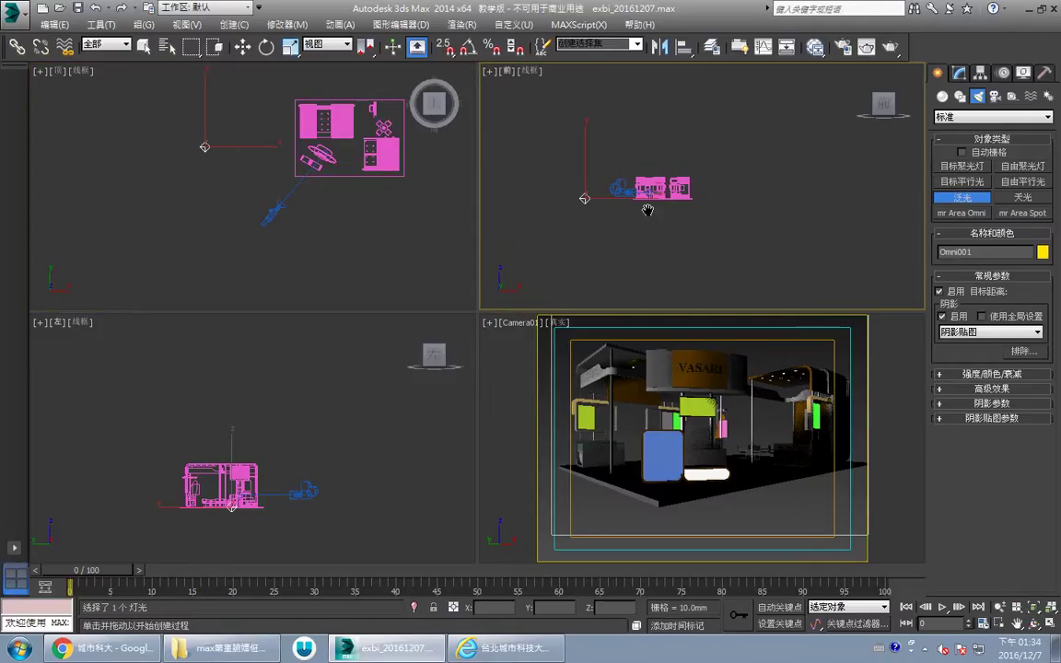
left_click(242, 47)
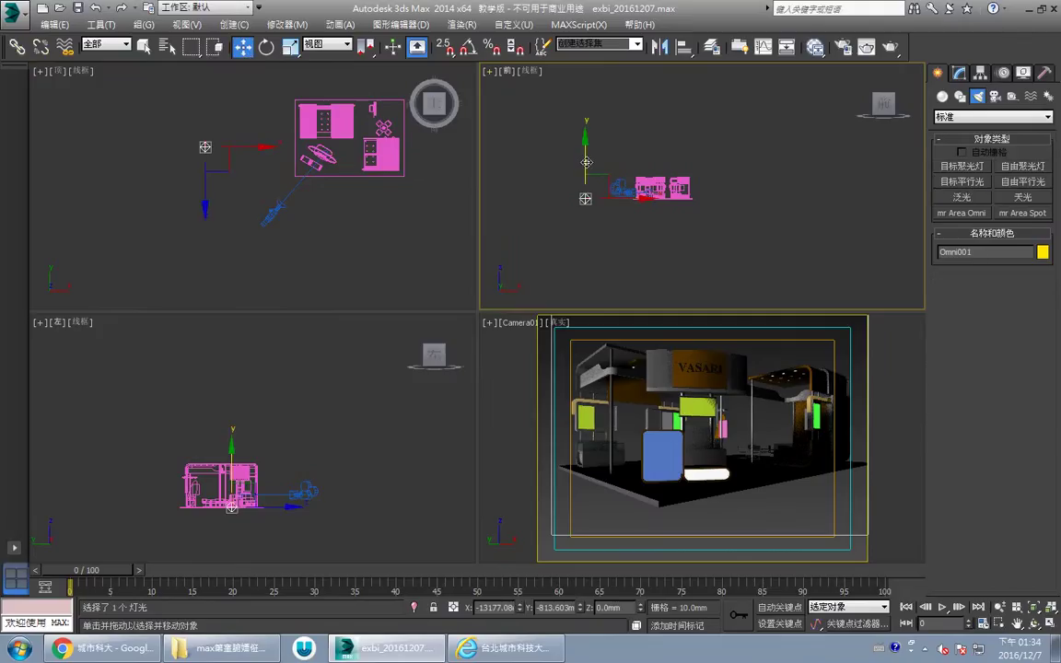
left_click_drag(577, 130, 577, 104)
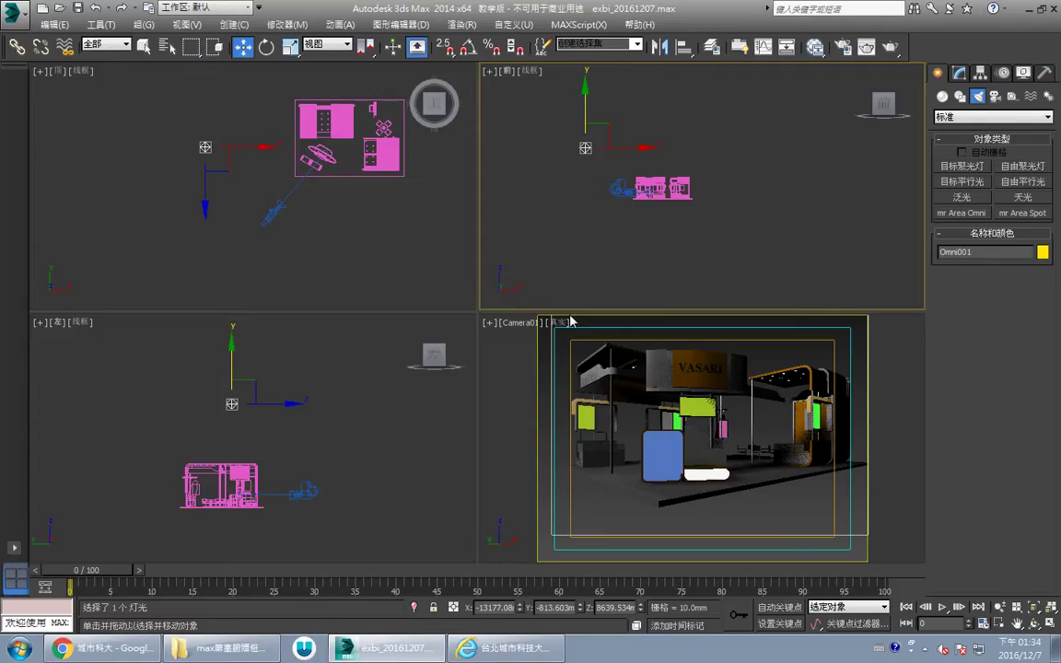
Step: Try the HDTV render output size of 1920 x 1080, switch back to the custom 800 x 600 size and dismiss the render settings
key("F10")
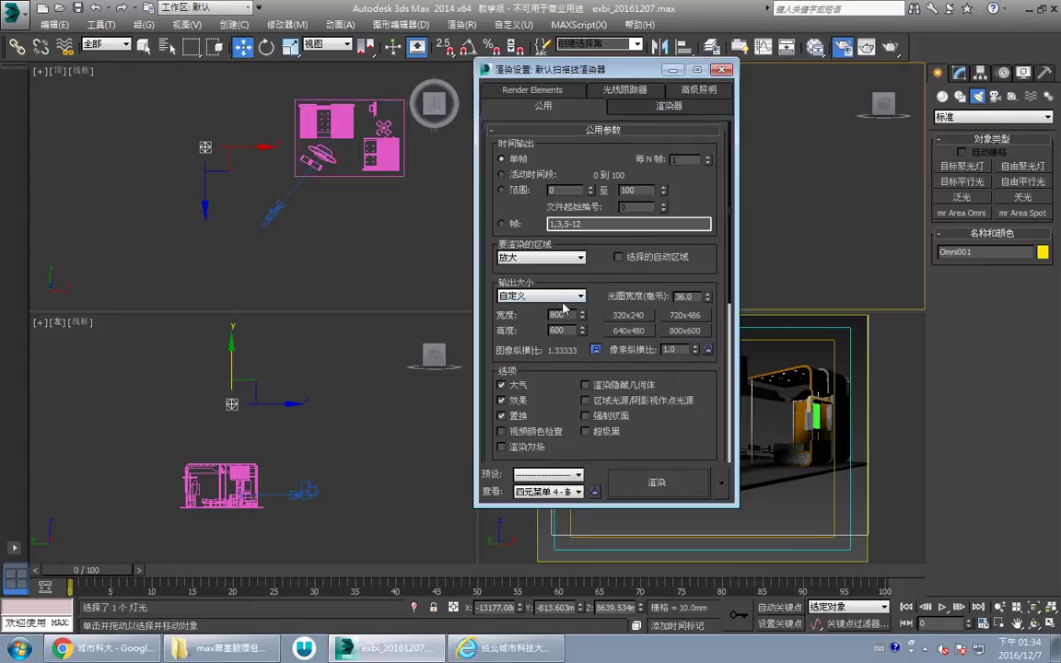
left_click_drag(553, 66, 308, 70)
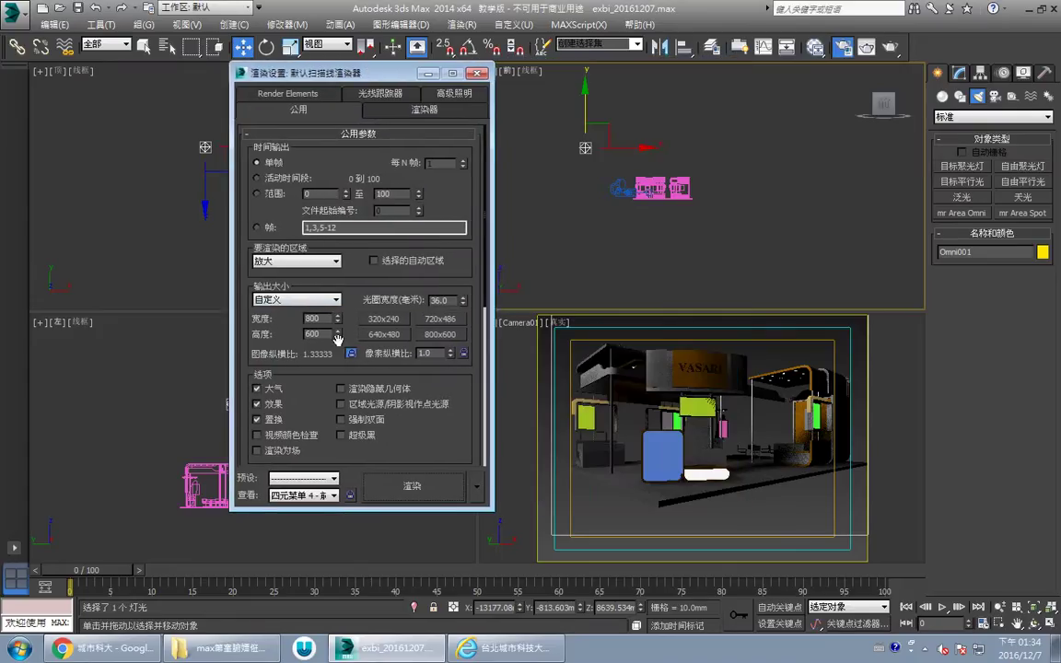
left_click(327, 300)
left_click(277, 440)
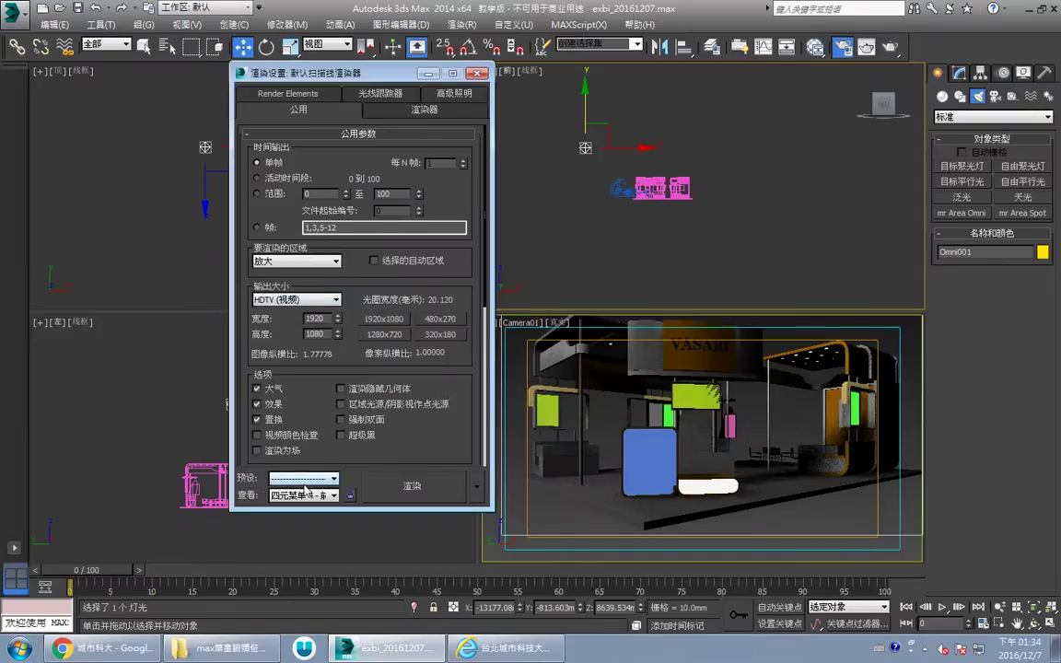
left_click(327, 300)
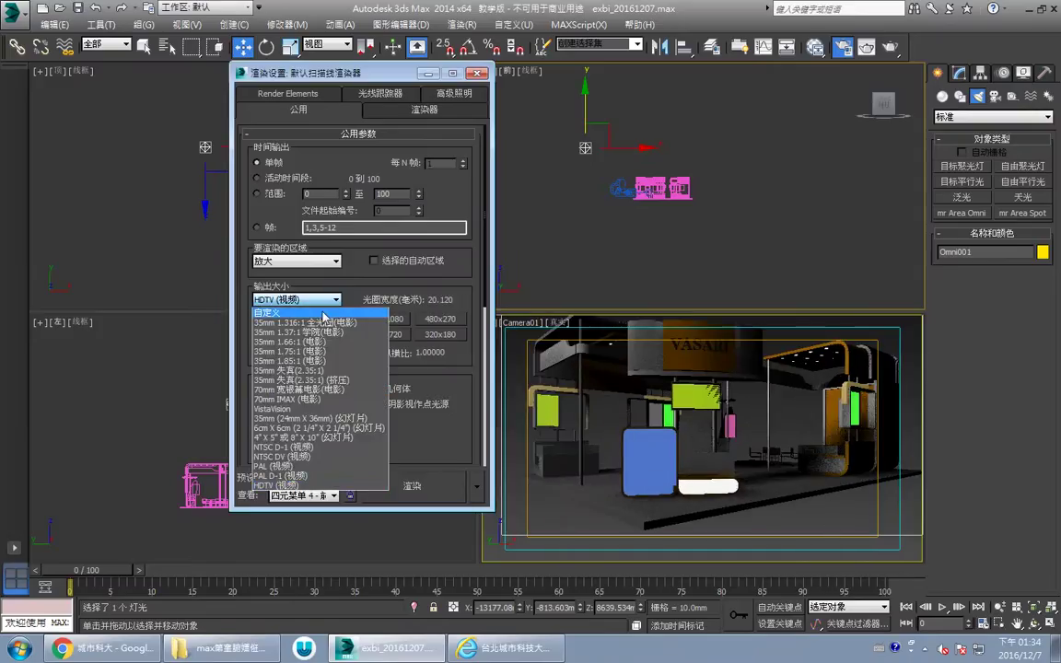
left_click(295, 312)
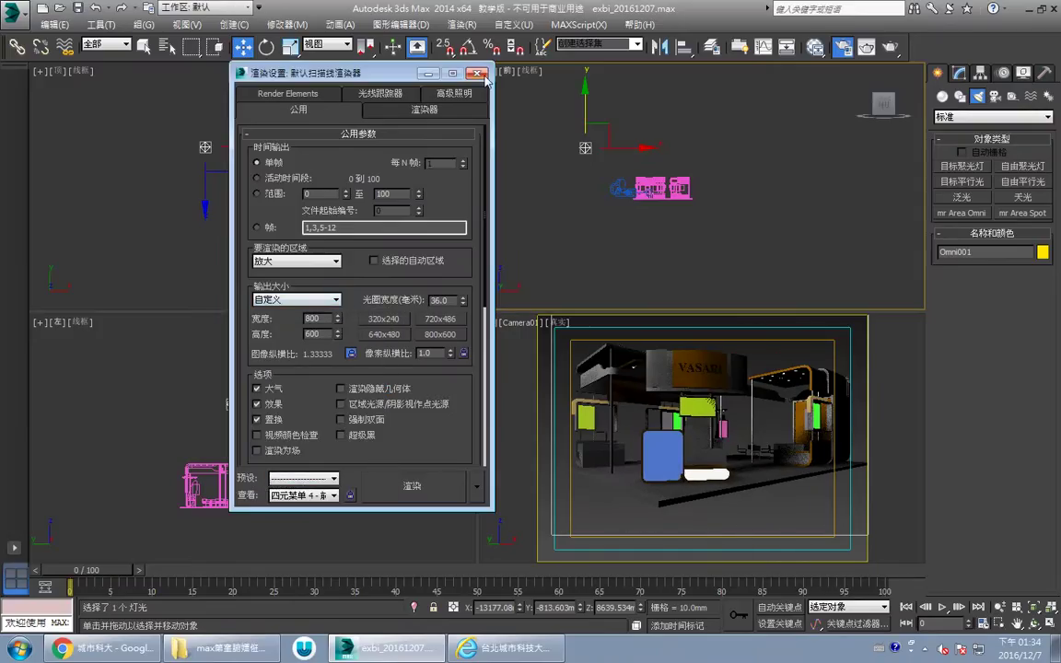
left_click(429, 73)
left_click(534, 330)
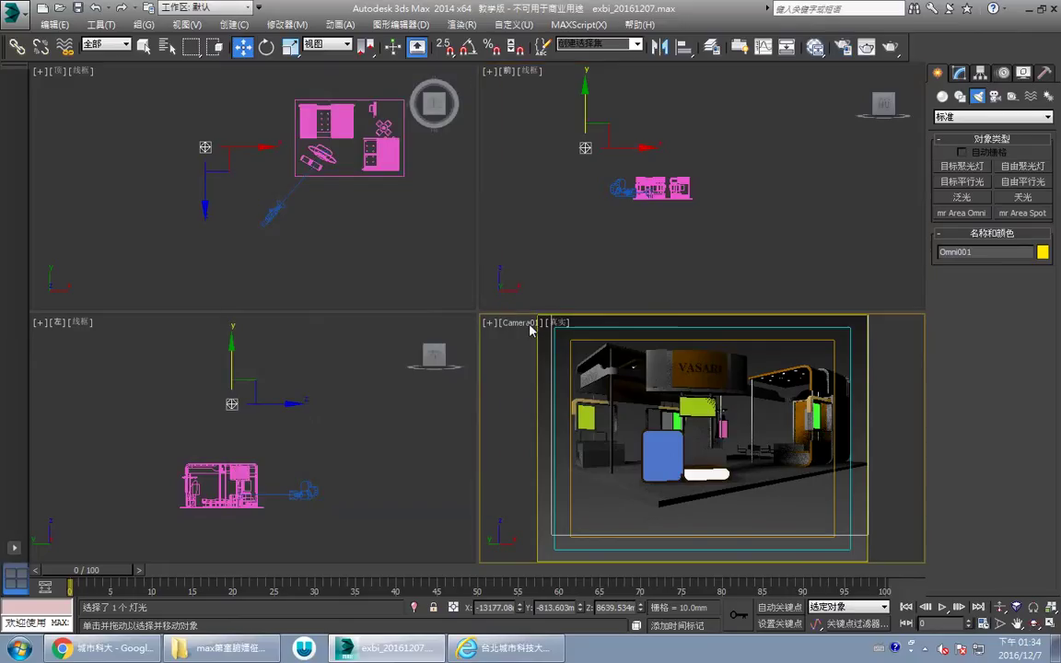
left_click(526, 326)
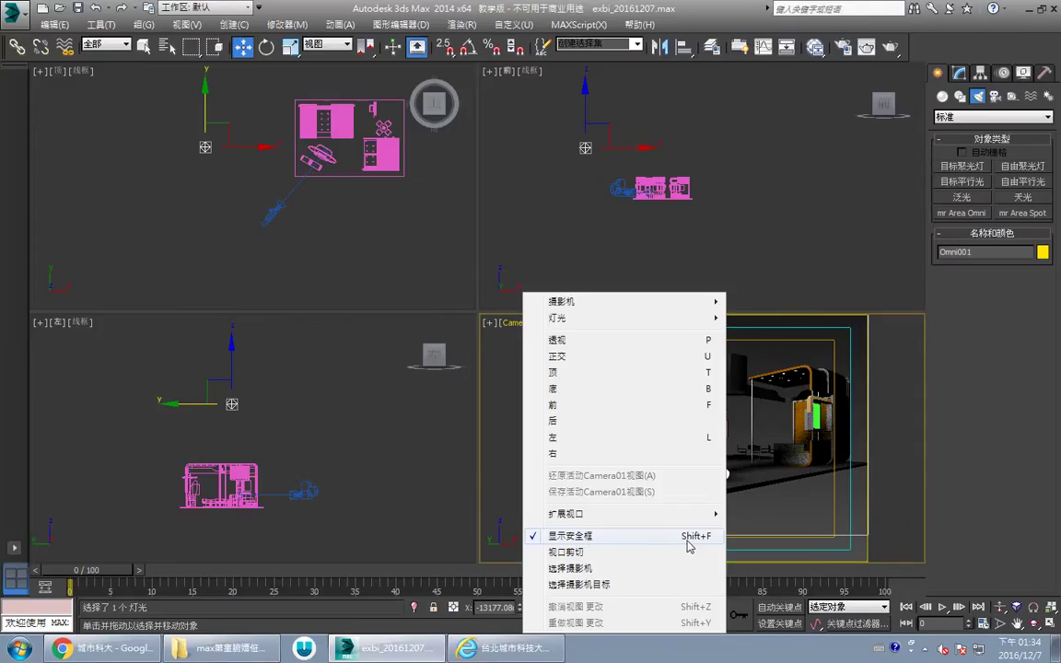
left_click(505, 372)
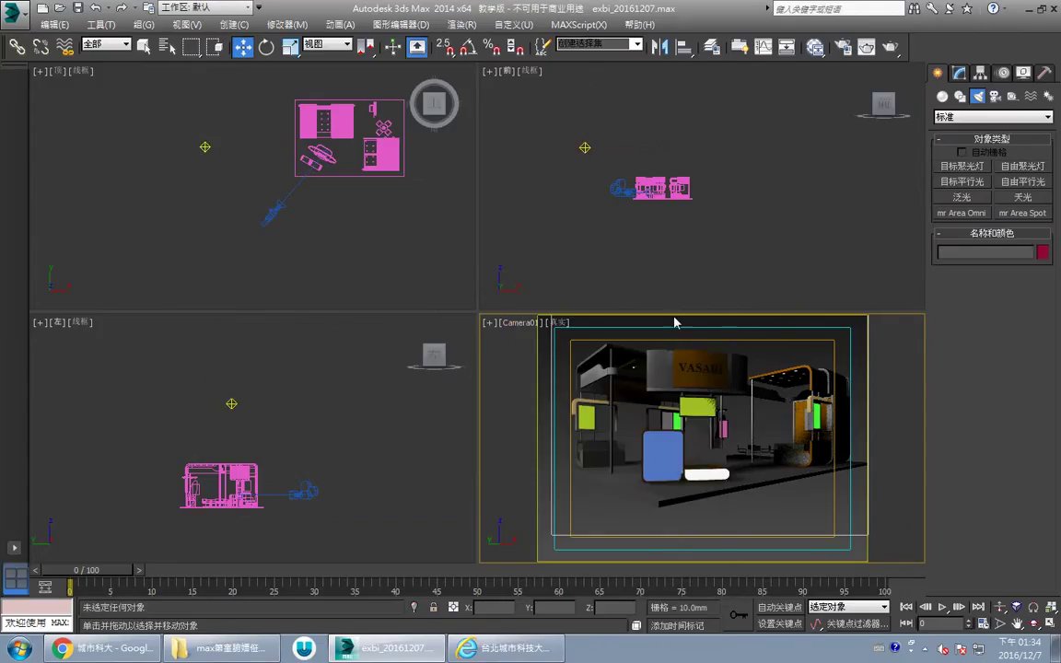
left_click(587, 148)
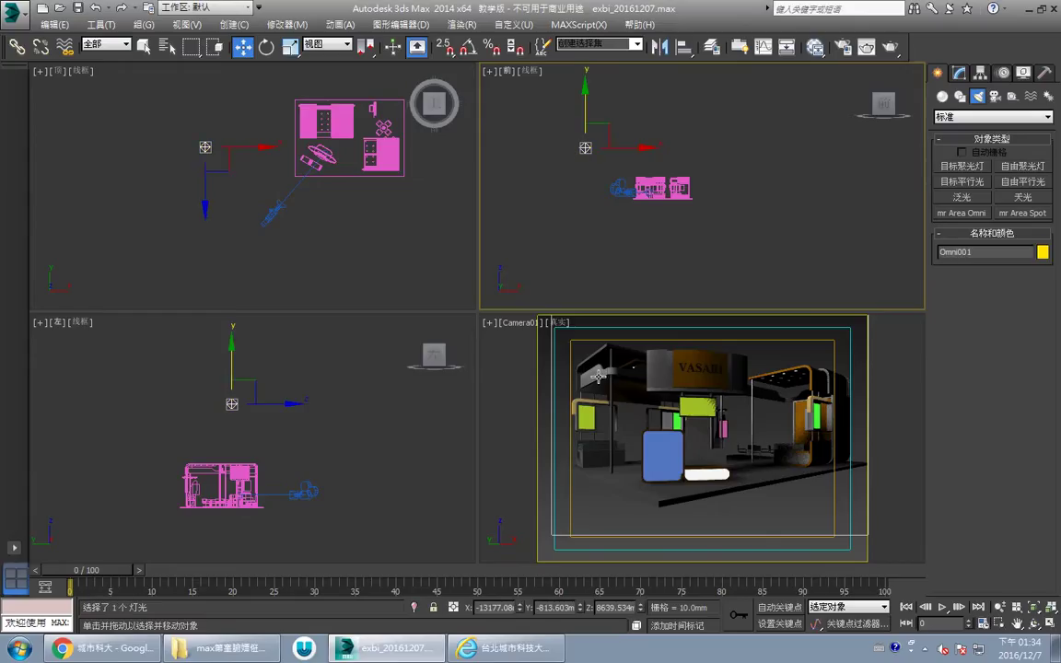
Step: Test-render the maximized Camera01 view to check the omni light's effect on the booth, and close the rendered image
left_click(1051, 624)
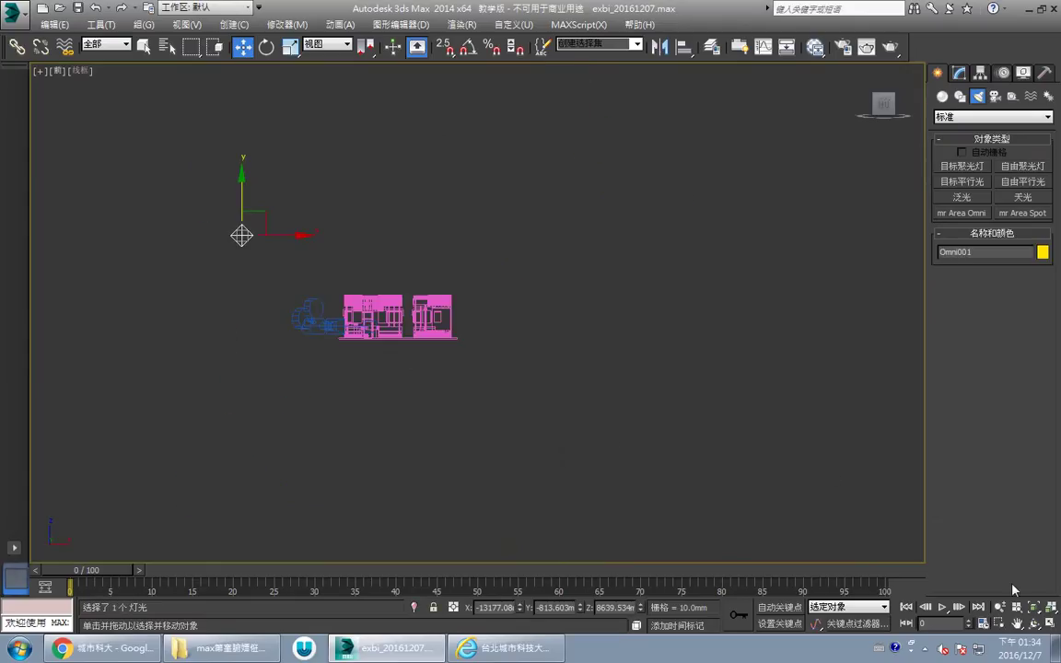
key("alt+w")
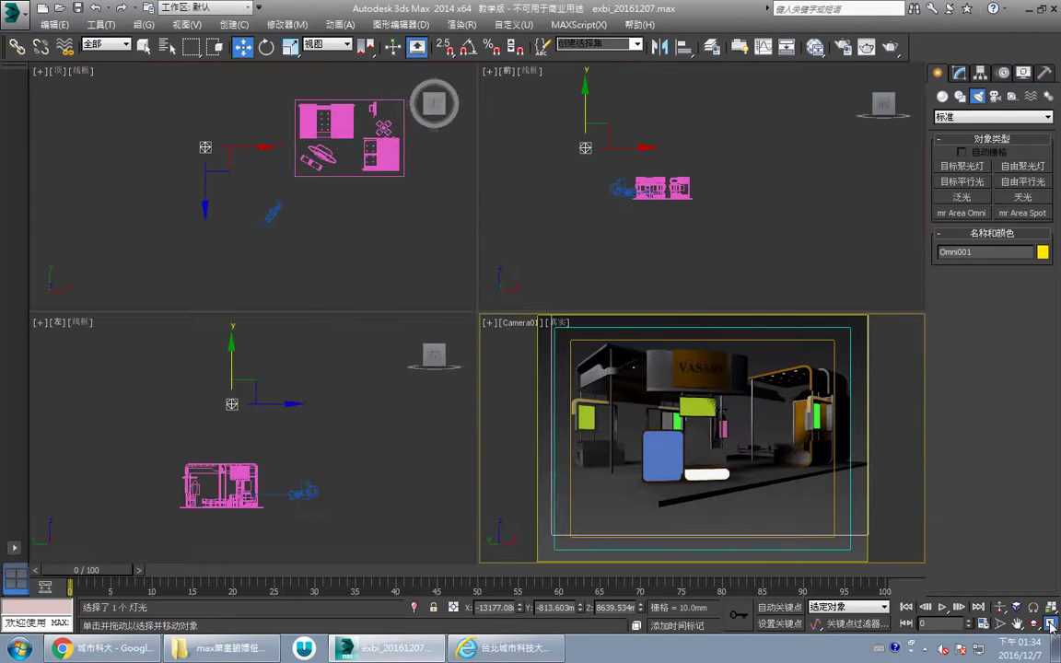
key("alt+w")
left_click(890, 46)
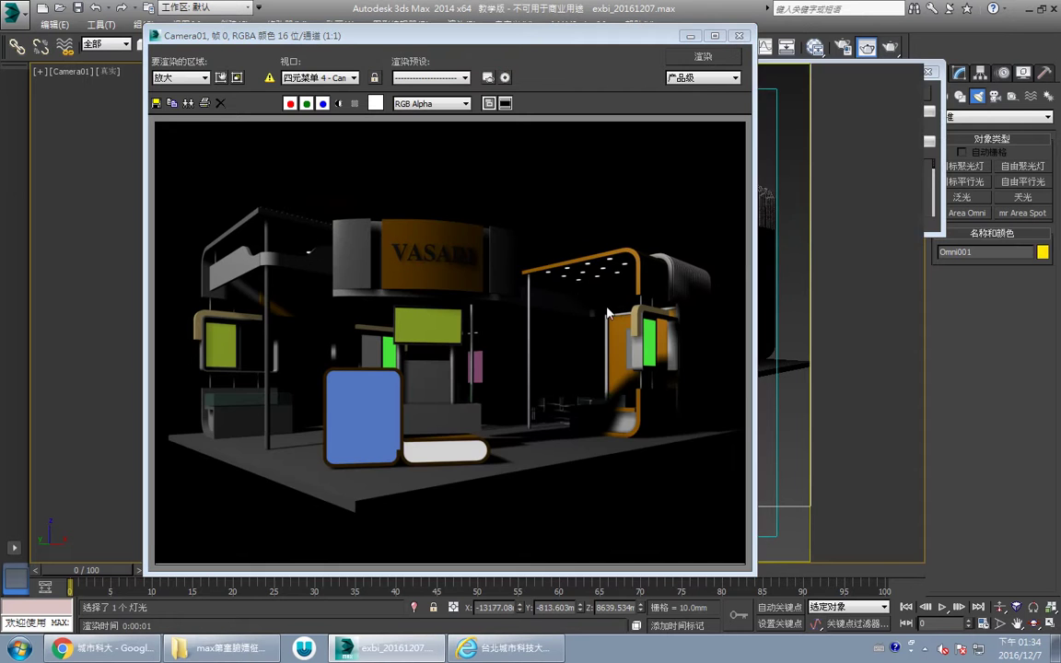
left_click_drag(571, 53, 515, 27)
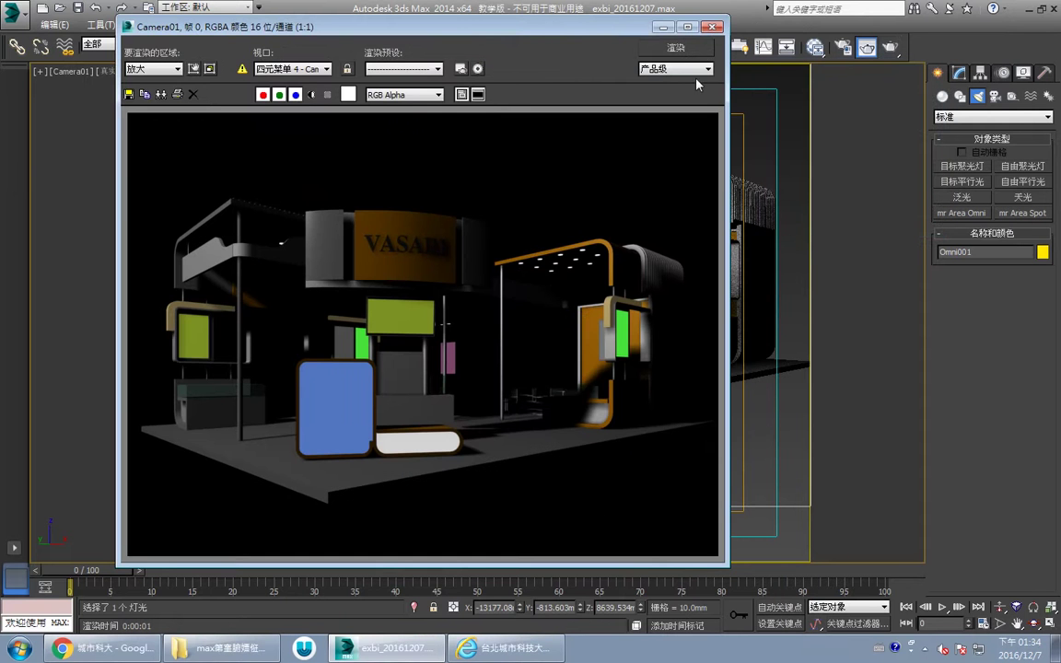
left_click(713, 26)
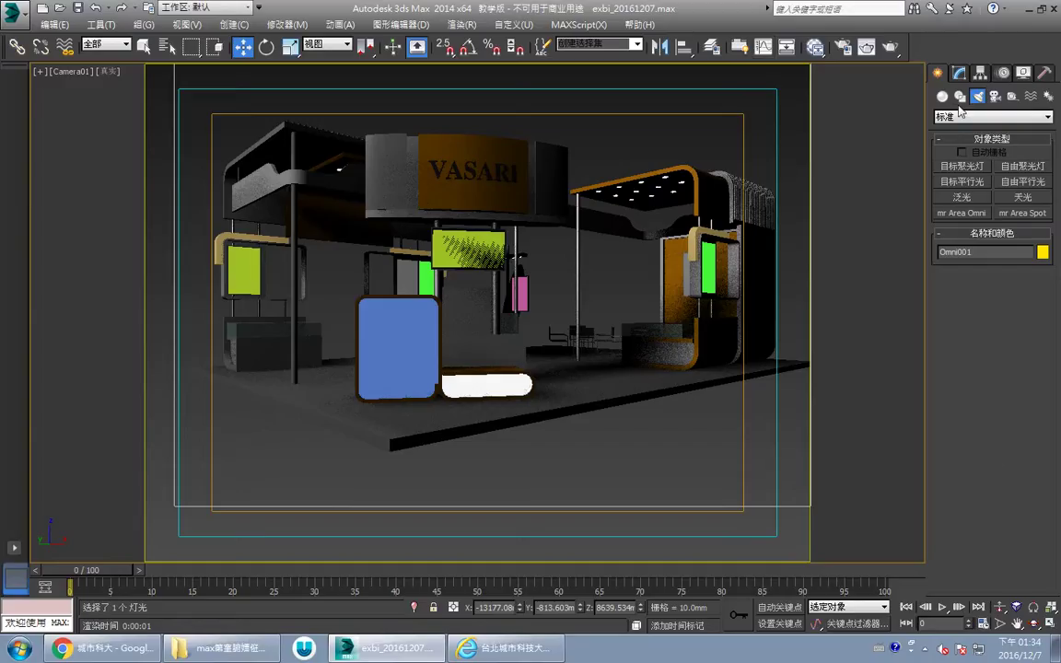
Step: Try an intensity multiplier of 1 for the omni light, settle on 0.9 and keep the light colour white
left_click(959, 72)
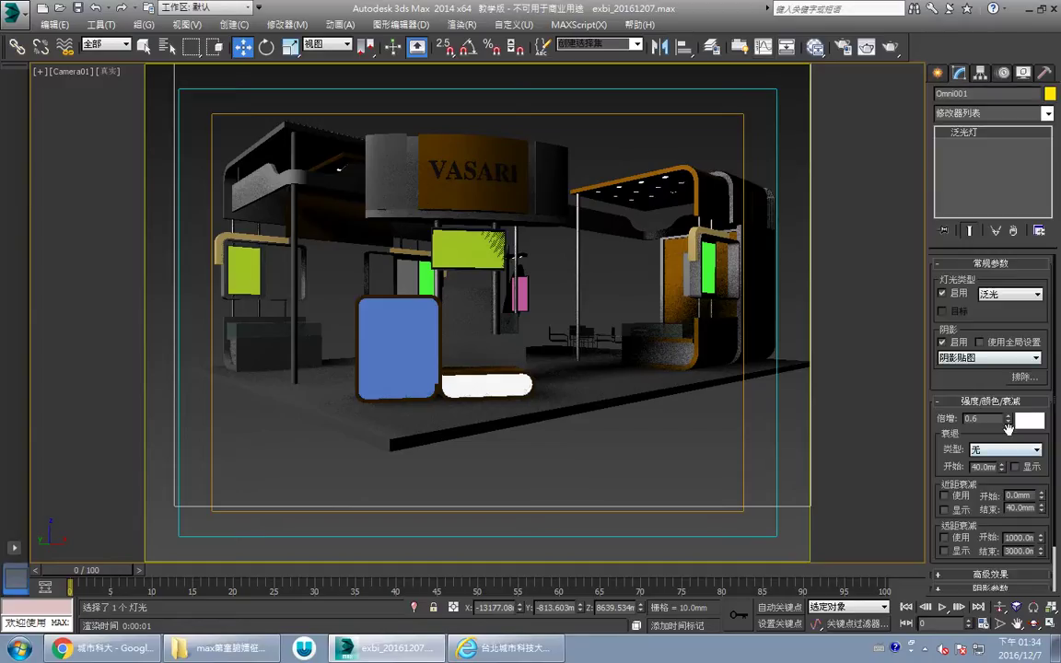
type("1")
key("Return")
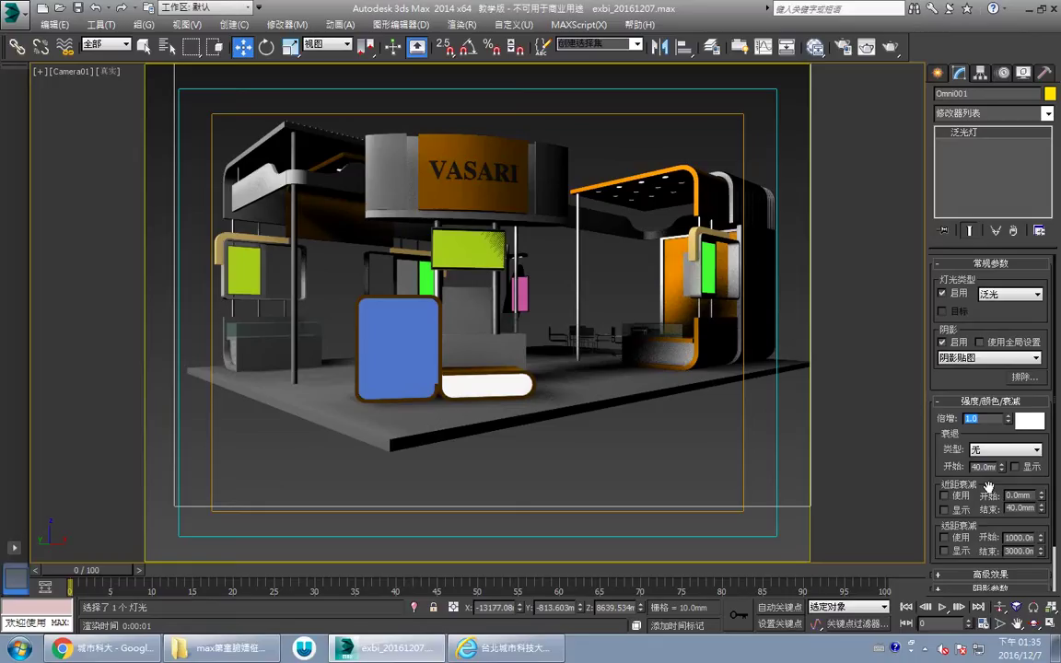
scroll(995, 387, "down", 2)
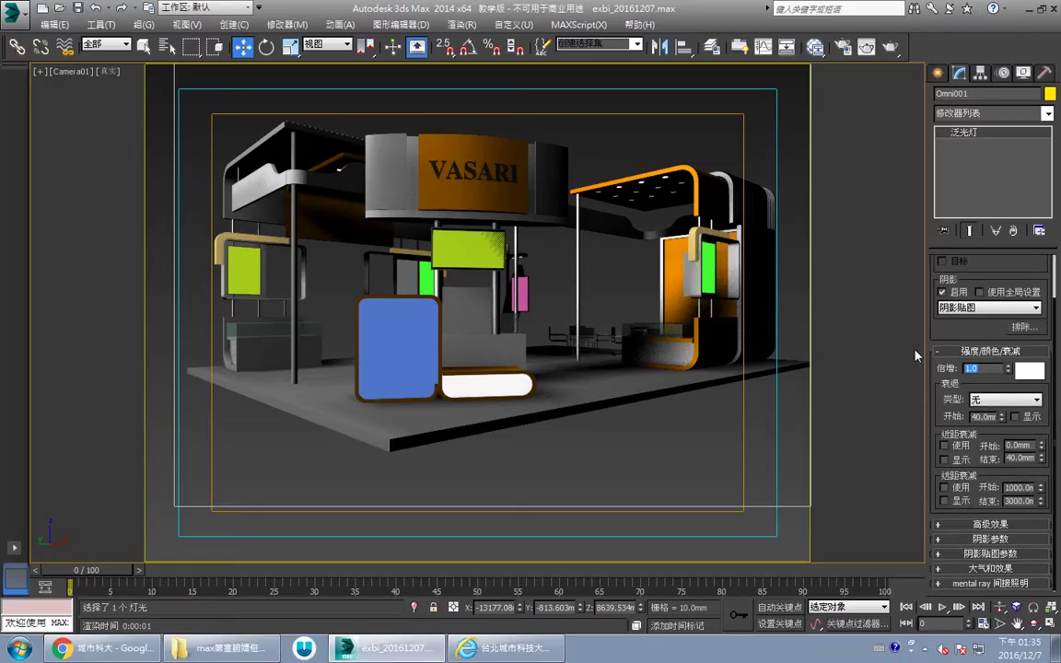
type("0.9")
key("Return")
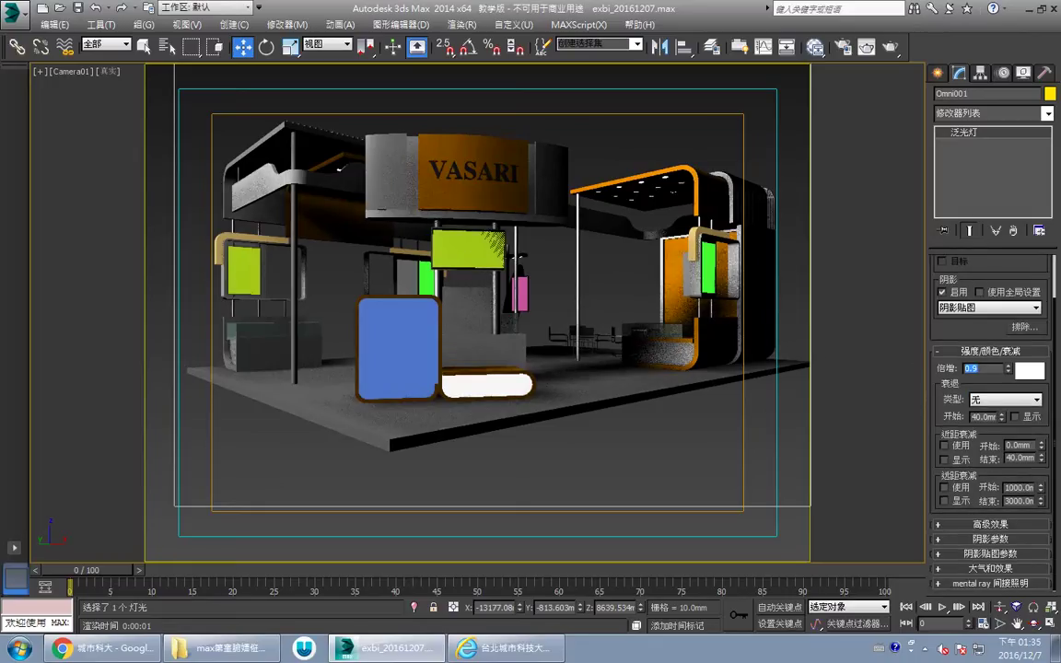
left_click(1026, 372)
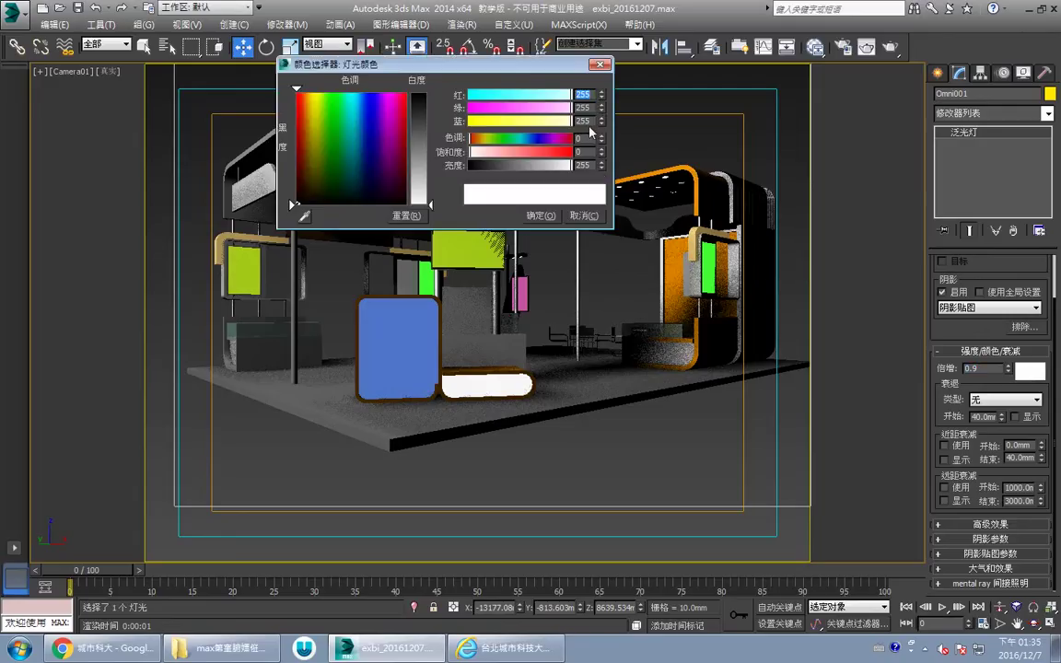
left_click(543, 218)
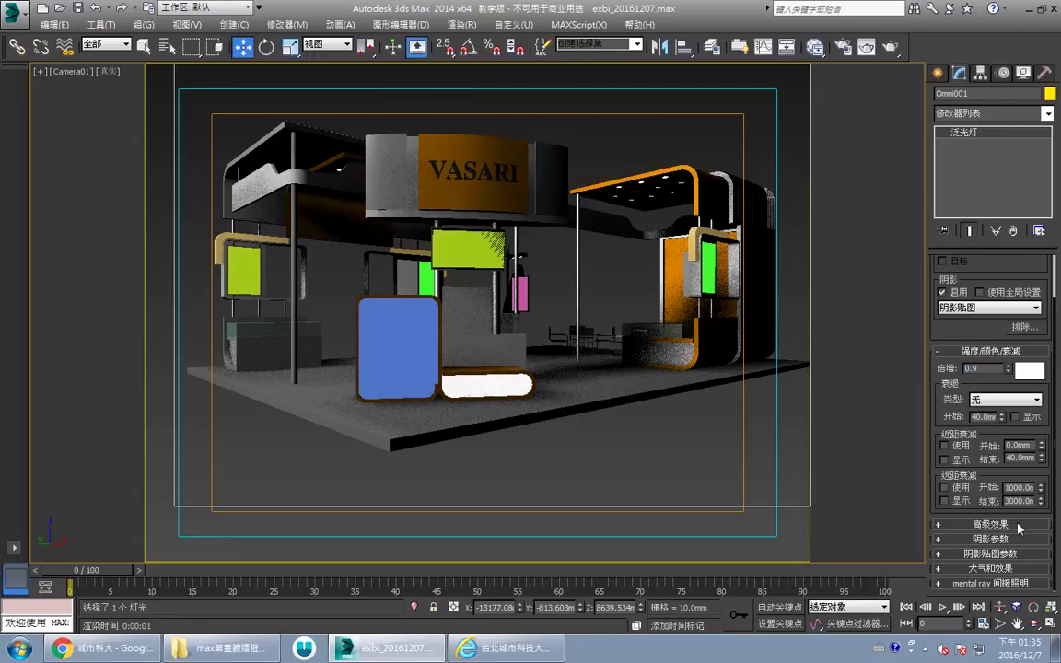
Step: Enable and display the omni light's far attenuation, with its start at about 4430 mm and its end at about 36289 mm
left_click(970, 491)
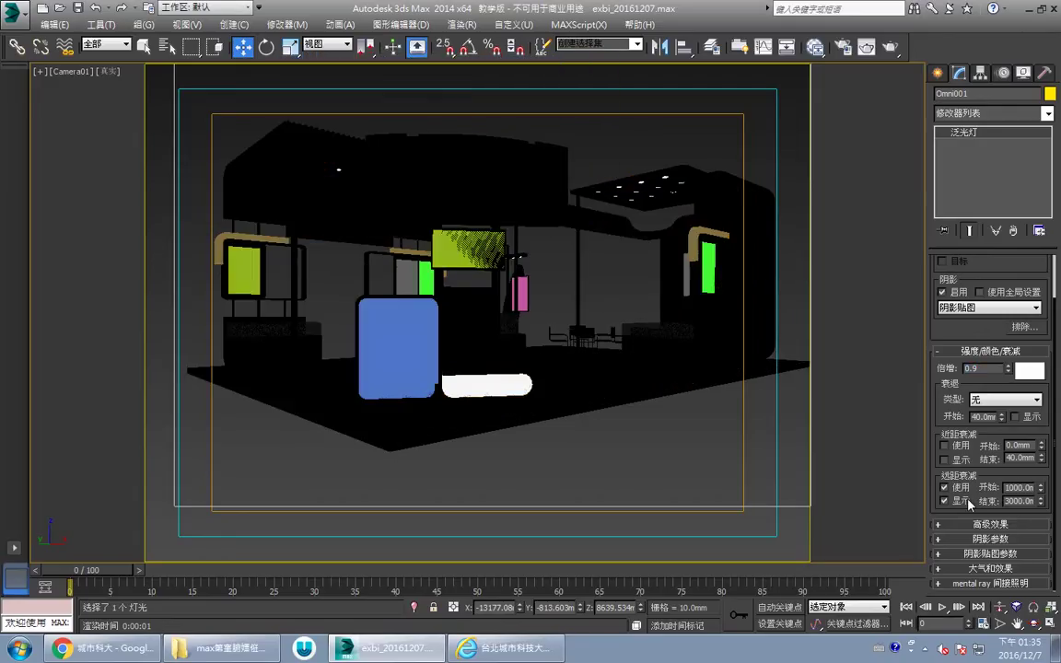
left_click(971, 501)
key("alt+w")
left_click(594, 144)
scroll(592, 145, "up", 5)
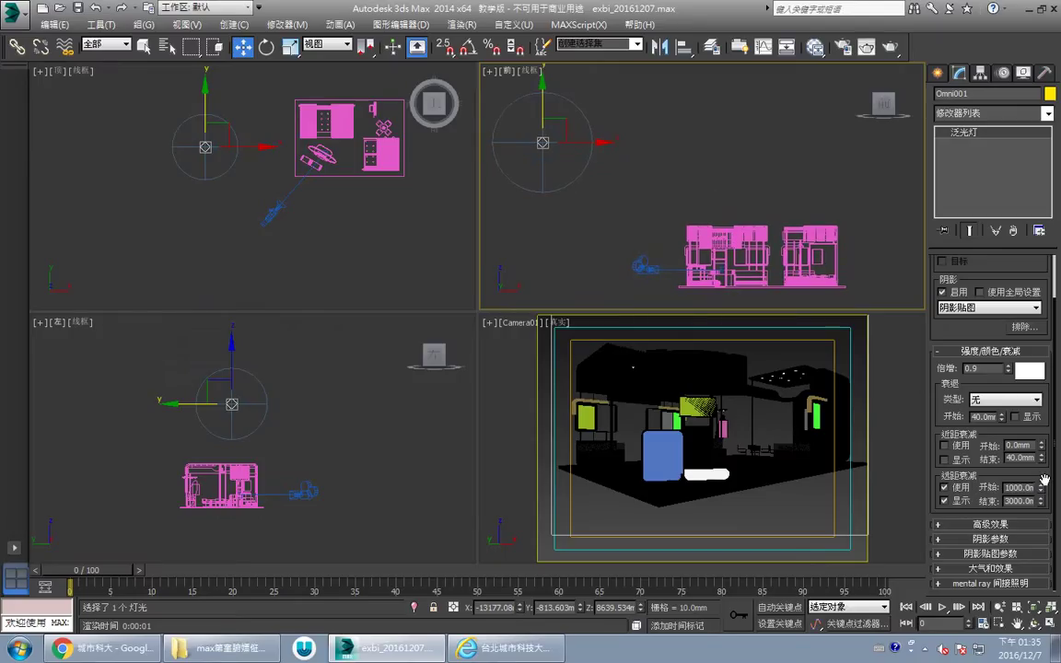
left_click_drag(1041, 501, 906, 167)
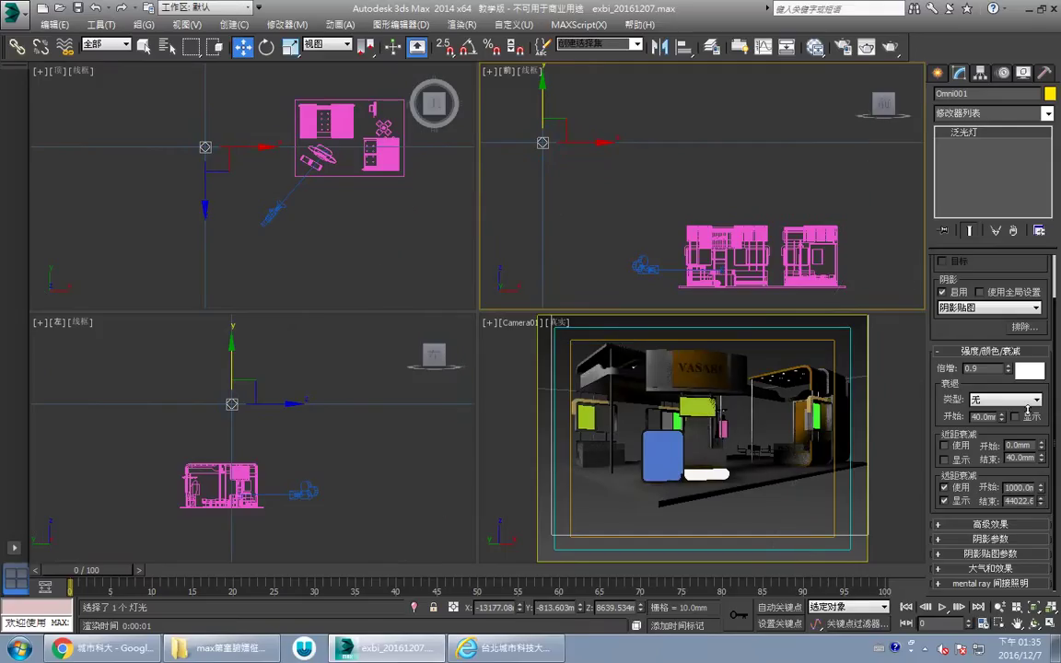
left_click_drag(1042, 501, 1044, 495)
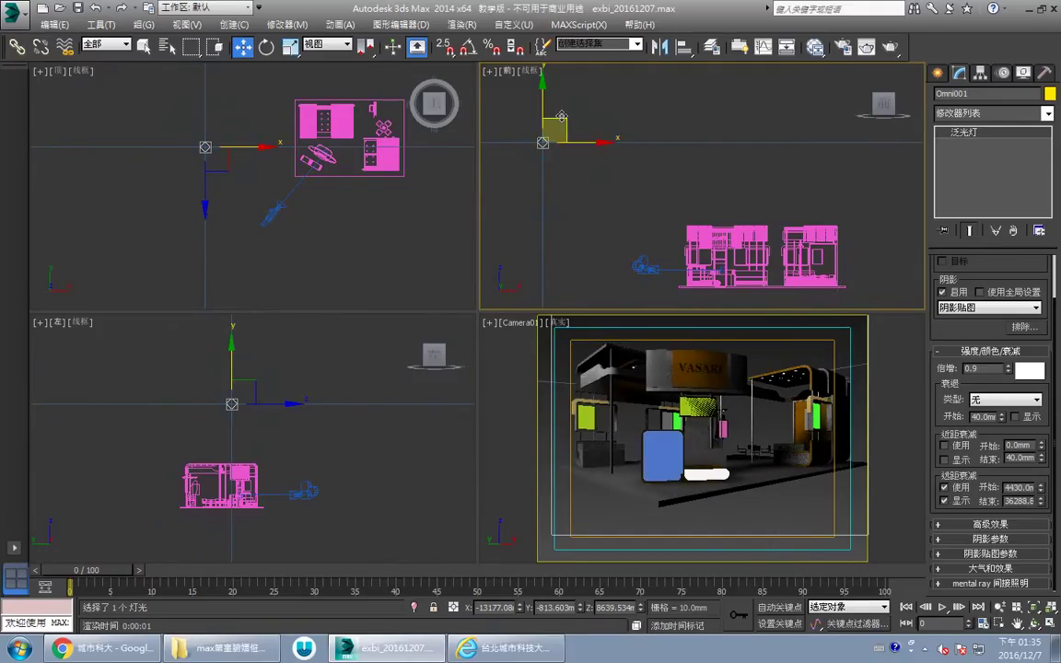
Step: Move the omni light closer to the booth, to about X -9711 and Z 7041 mm, and maximize the camera view
left_click_drag(555, 129, 619, 142)
right_click(775, 394)
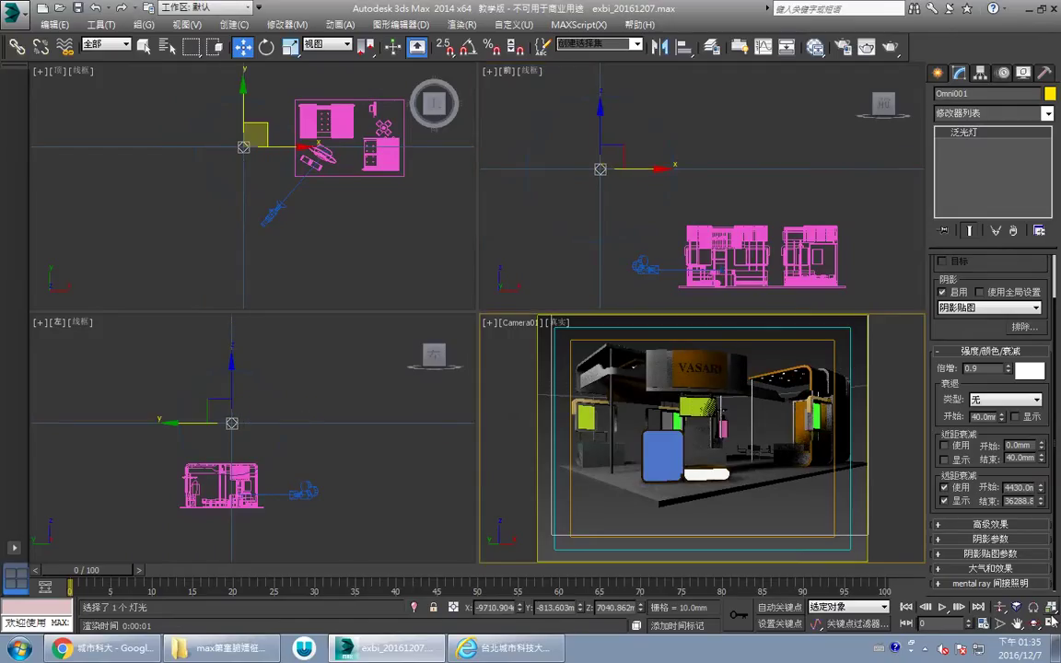
left_click(1053, 623)
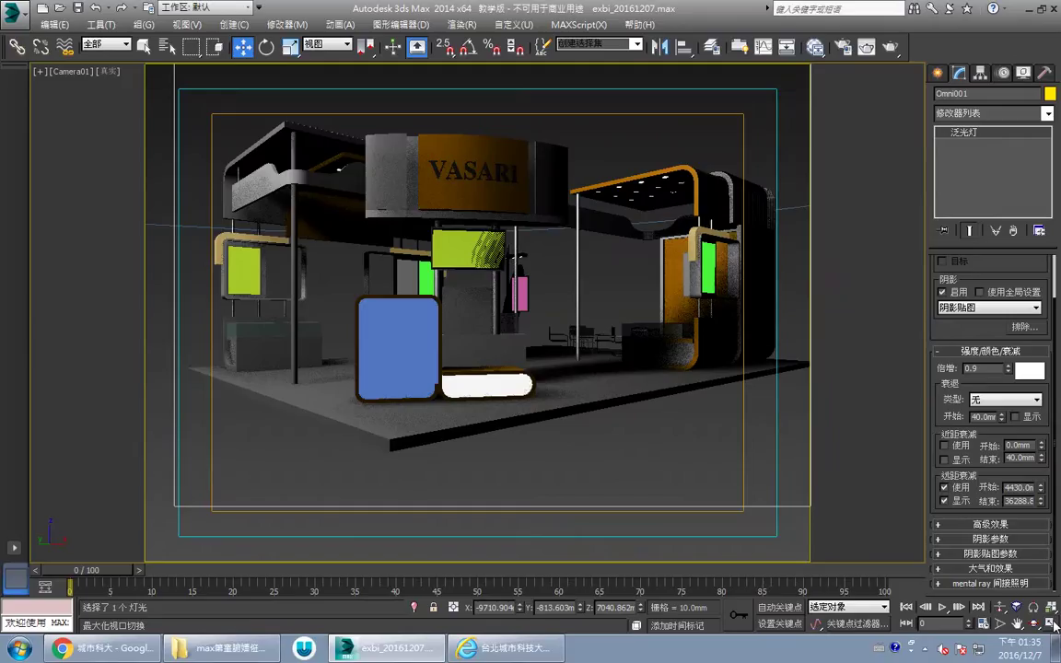
Step: Set the omni light's far attenuation start to about 7531 mm and render the camera view
left_click_drag(1039, 488, 1000, 434)
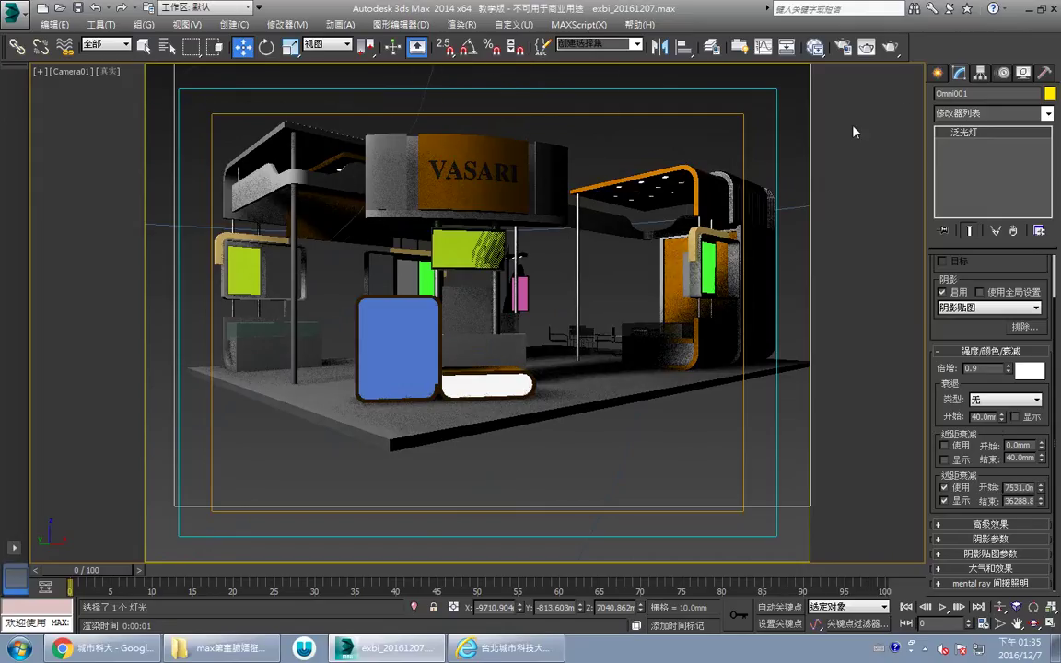
left_click(889, 51)
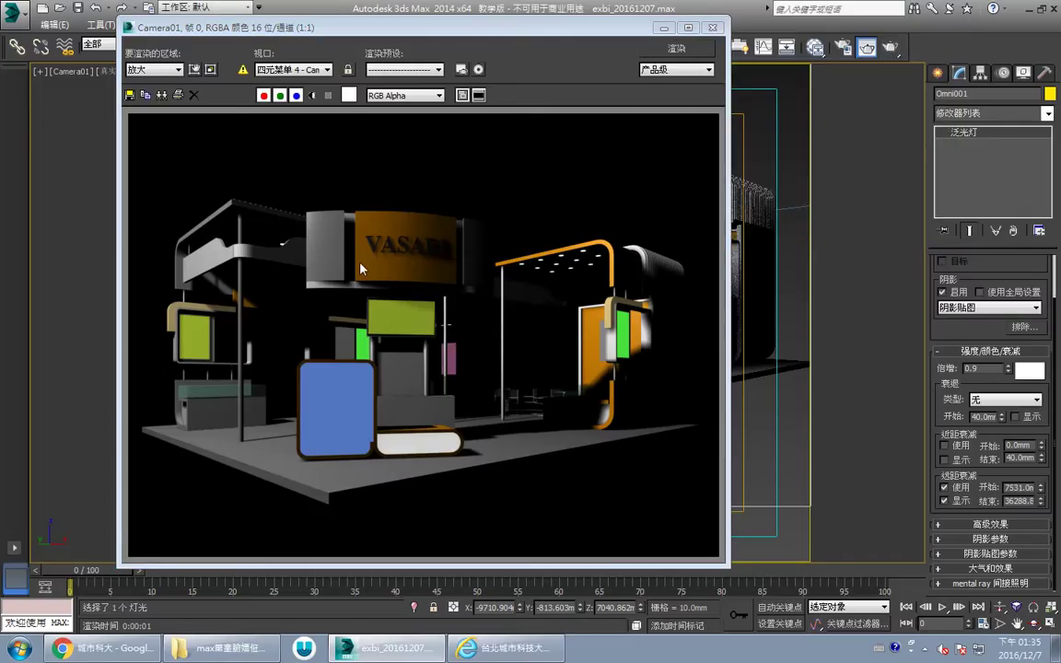
Step: Close the rendered image, restore the four-viewport layout and move the first omni light to about X -9908, Y -2634 mm
left_click(712, 28)
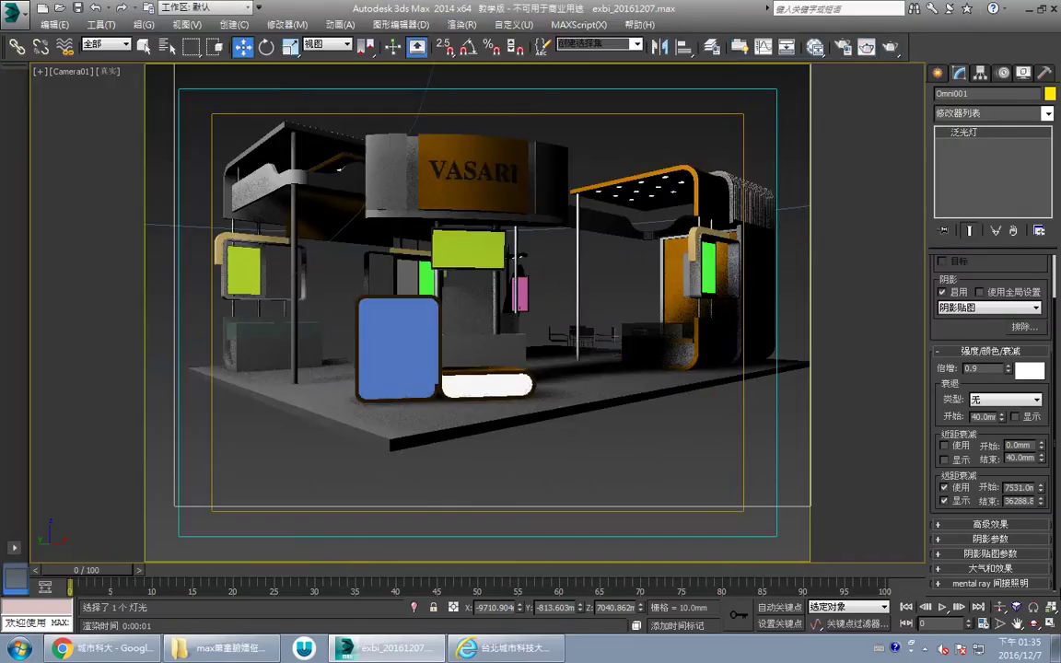
left_click(1051, 625)
middle_click_drag(371, 216, 355, 221)
scroll(355, 226, "down", 2)
scroll(308, 191, "up", 2)
left_click_drag(258, 156, 252, 167)
Step: Create a second omni light in front of the booth in the top view and lower it to about Z -254 mm
left_click(938, 72)
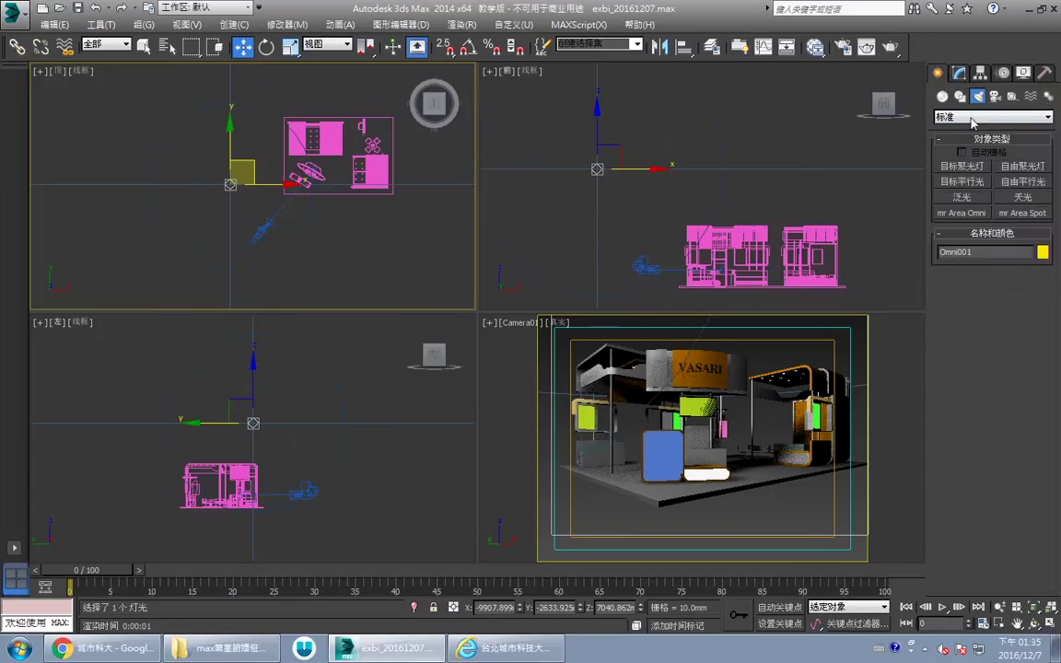
left_click(962, 197)
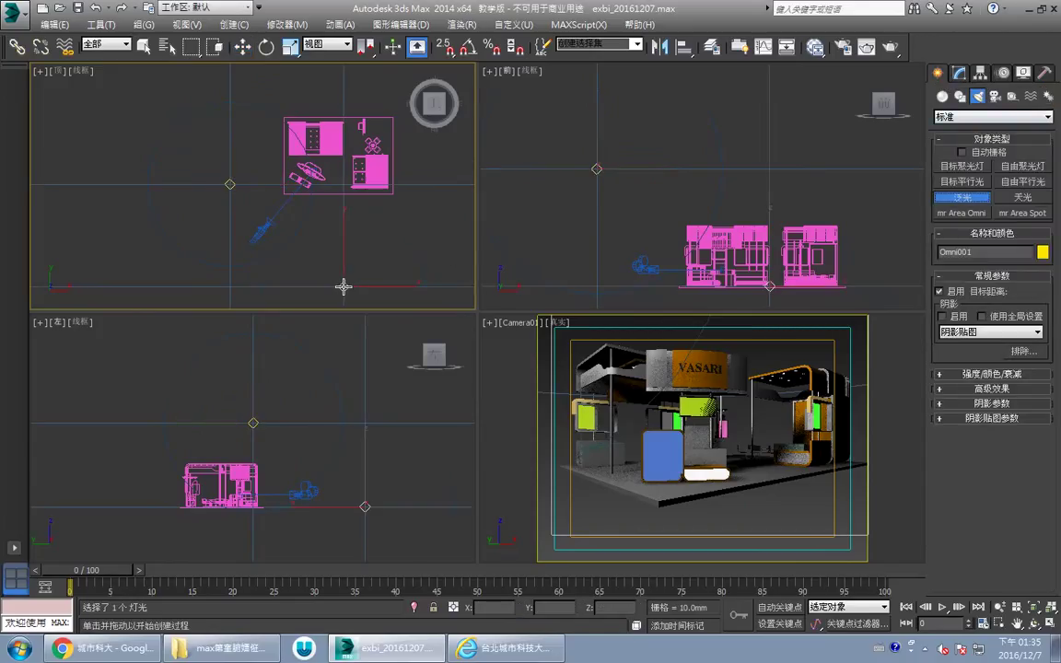
middle_click_drag(741, 238, 707, 192)
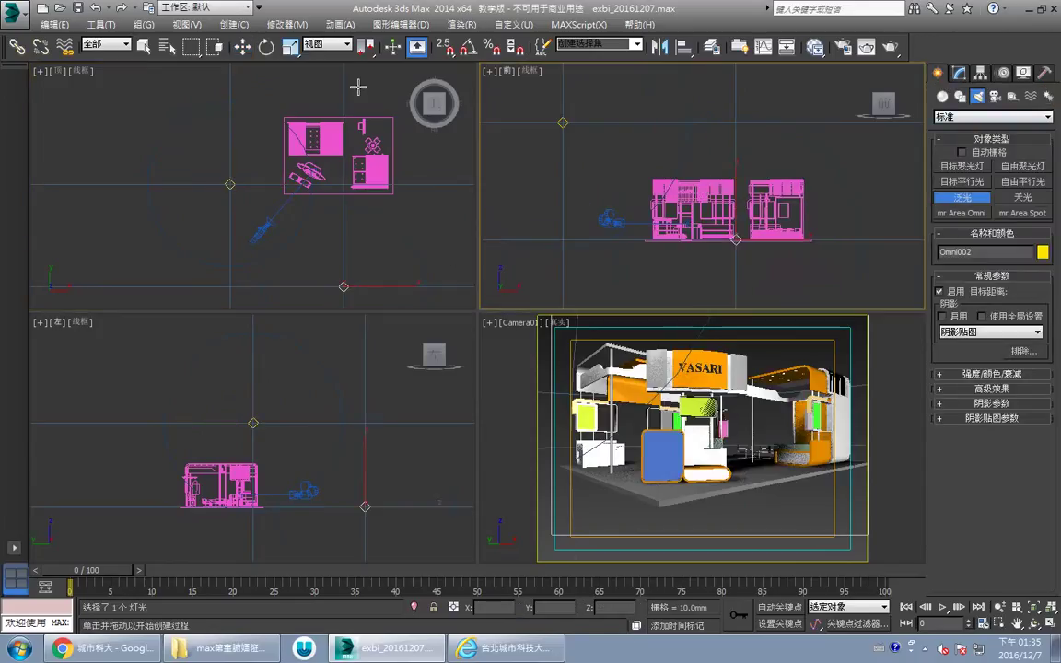
left_click(242, 47)
left_click_drag(737, 179, 765, 182)
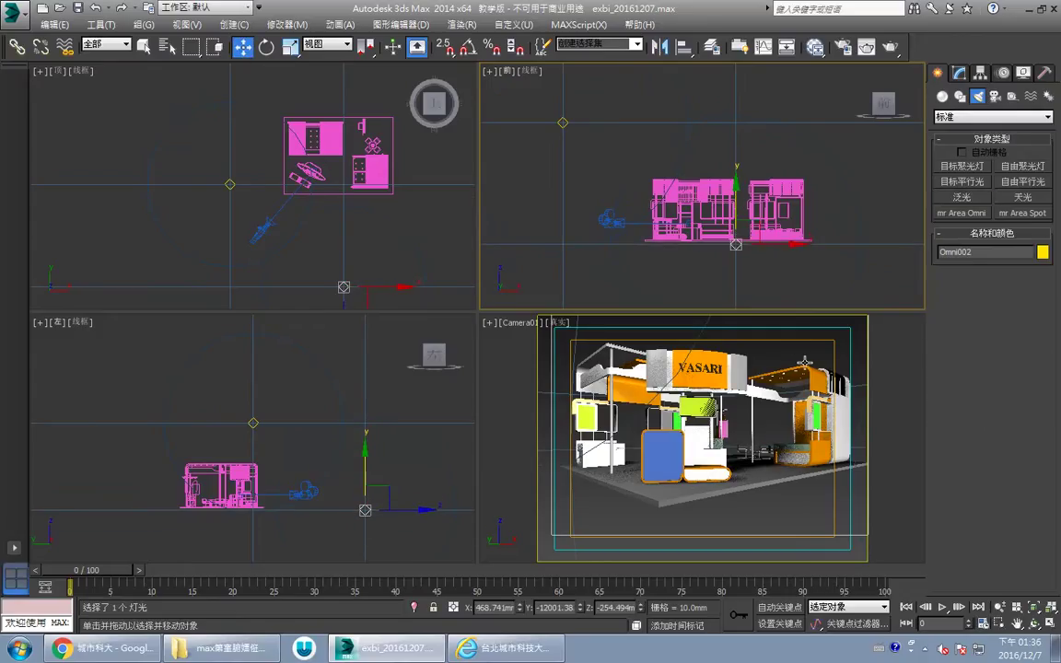
Step: Move the second omni light farther in front of and below the booth, to about Y -19510 and Z -5033 mm
middle_click_drag(402, 224, 294, 153)
scroll(294, 153, "down", 2)
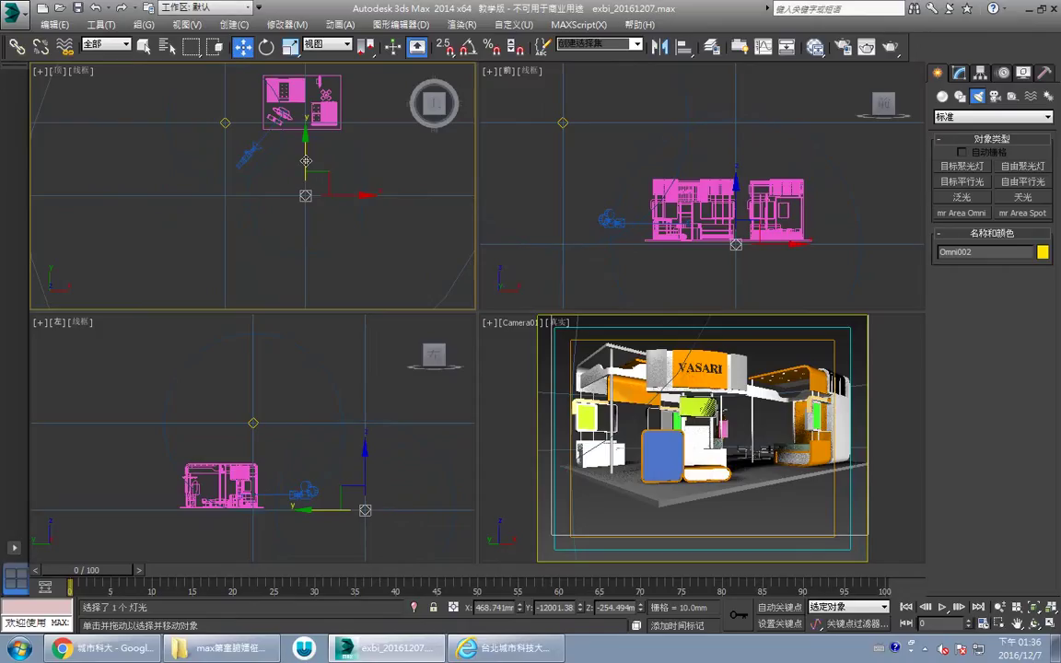
left_click_drag(305, 160, 305, 218)
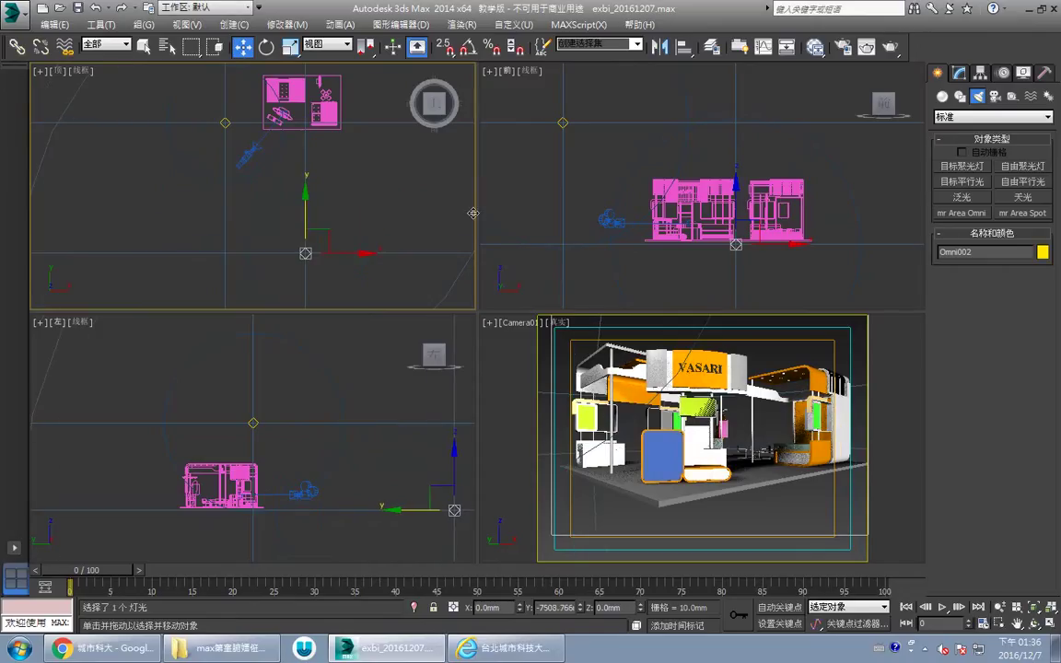
middle_click_drag(687, 208, 630, 156)
left_click_drag(678, 152, 692, 108)
right_click(201, 182)
middle_click_drag(201, 186, 212, 136)
middle_click_drag(330, 146, 328, 167)
right_click(680, 114)
left_click_drag(680, 115, 679, 238)
right_click(770, 420)
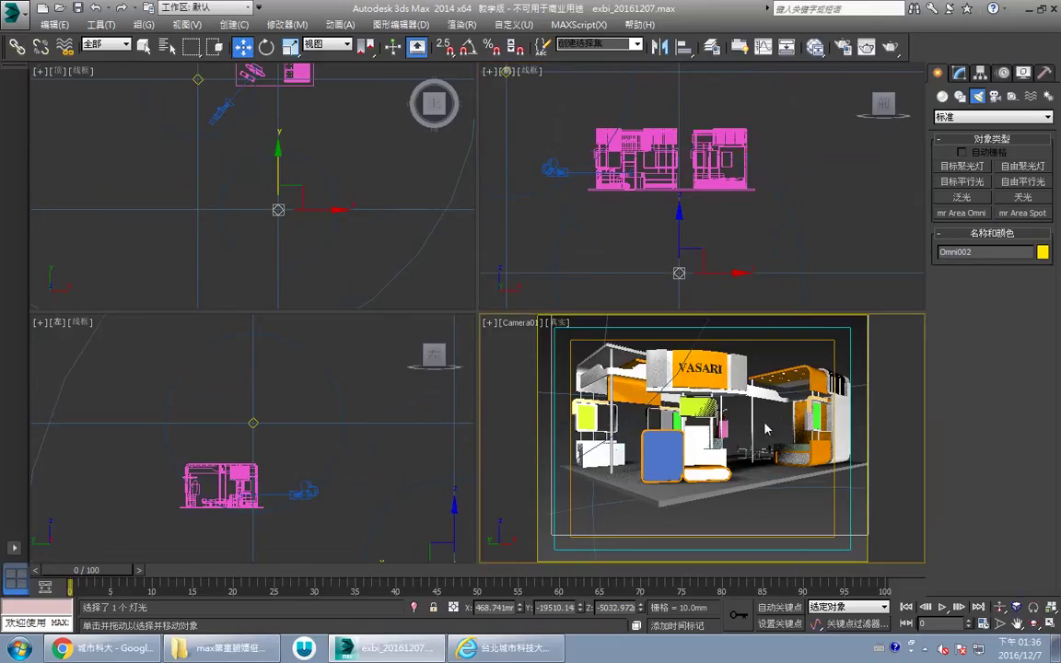
Step: Set the second omni light's multiplier to 0.54 and enable its far attenuation from about 4247 to 40498 mm
left_click(961, 74)
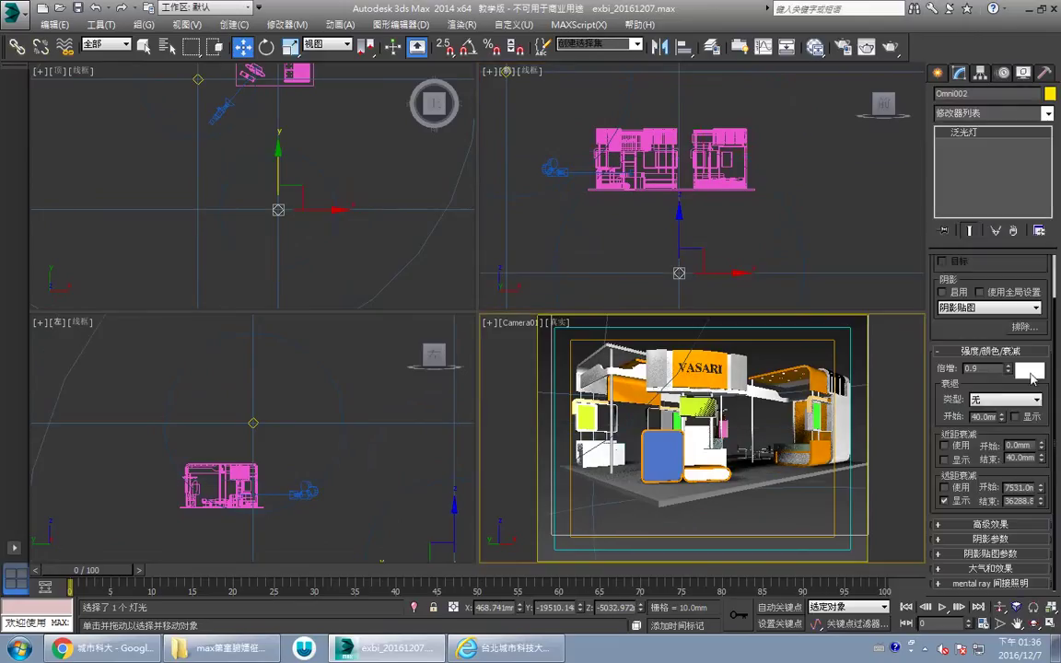
left_click_drag(1012, 375, 1017, 392)
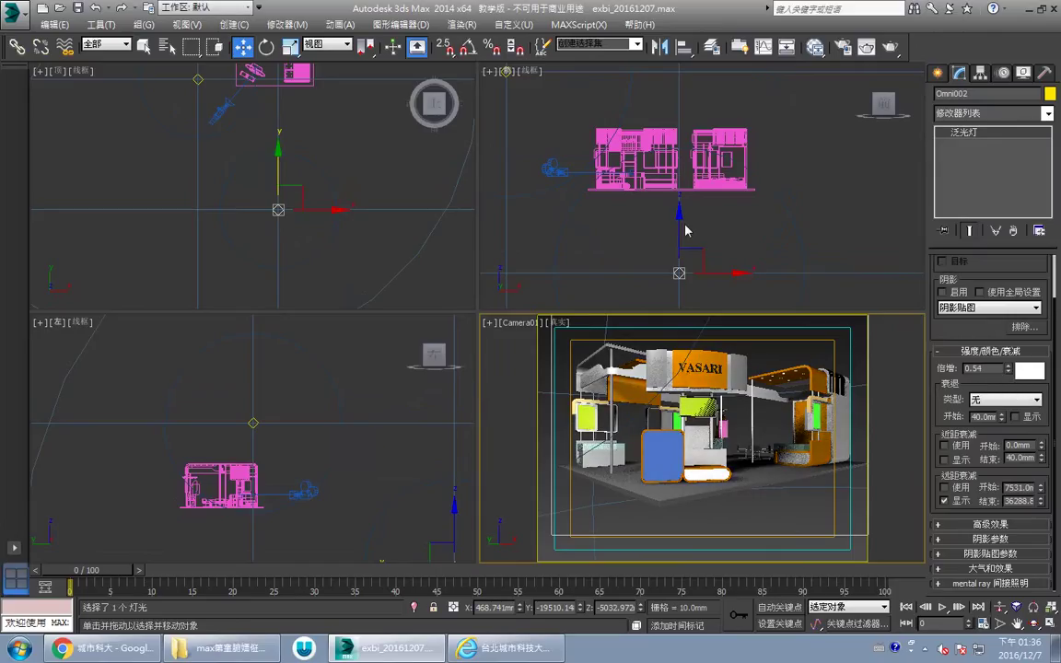
middle_click_drag(688, 229, 684, 233)
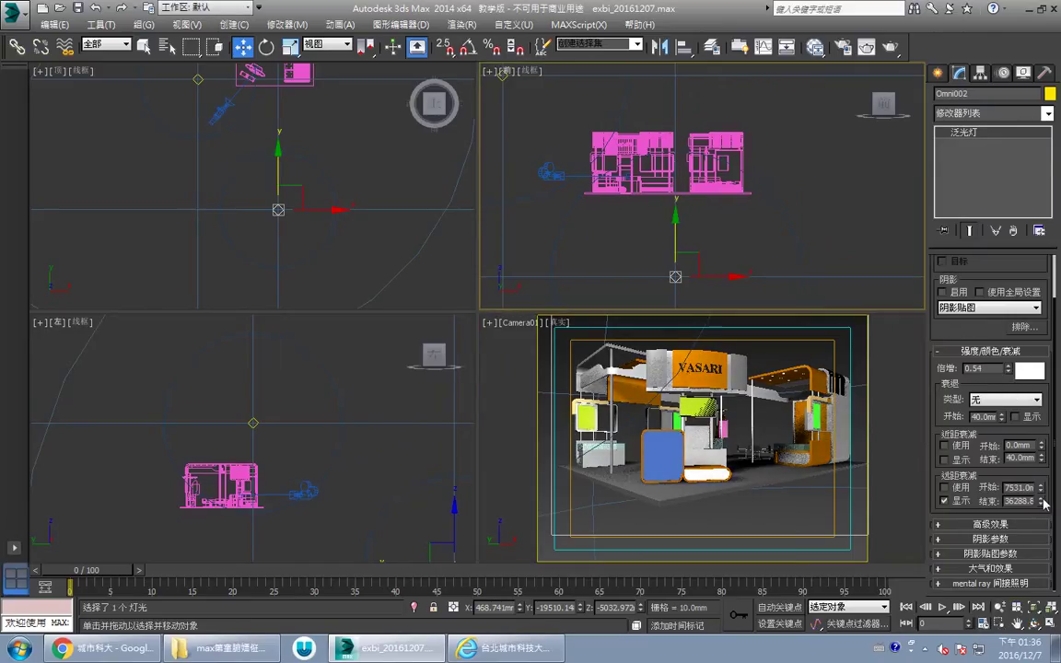
left_click_drag(1041, 501, 1036, 467)
left_click(958, 488)
Step: Move the second omni light closer to the booth, to about Y -13492 mm, and maximize the camera view
middle_click_drag(694, 201, 686, 194)
middle_click_drag(322, 148, 323, 184)
left_click_drag(275, 204, 275, 156)
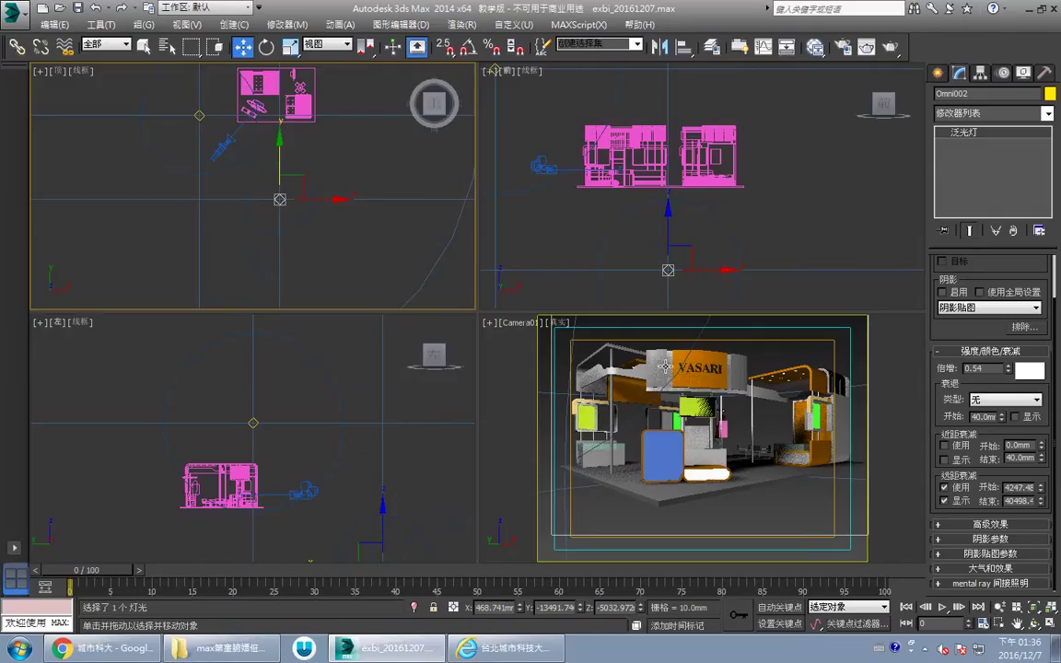
right_click(628, 348)
key("alt+w")
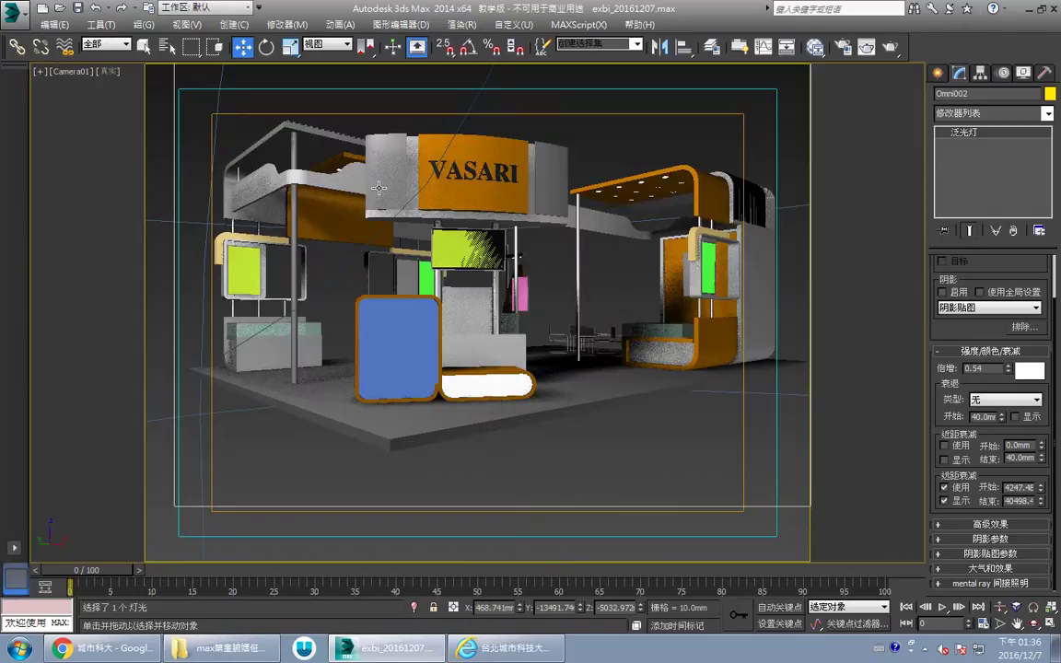
Step: Switch the second omni light off and on repeatedly to compare the booth with and without it, leaving it enabled
scroll(981, 278, "up", 2)
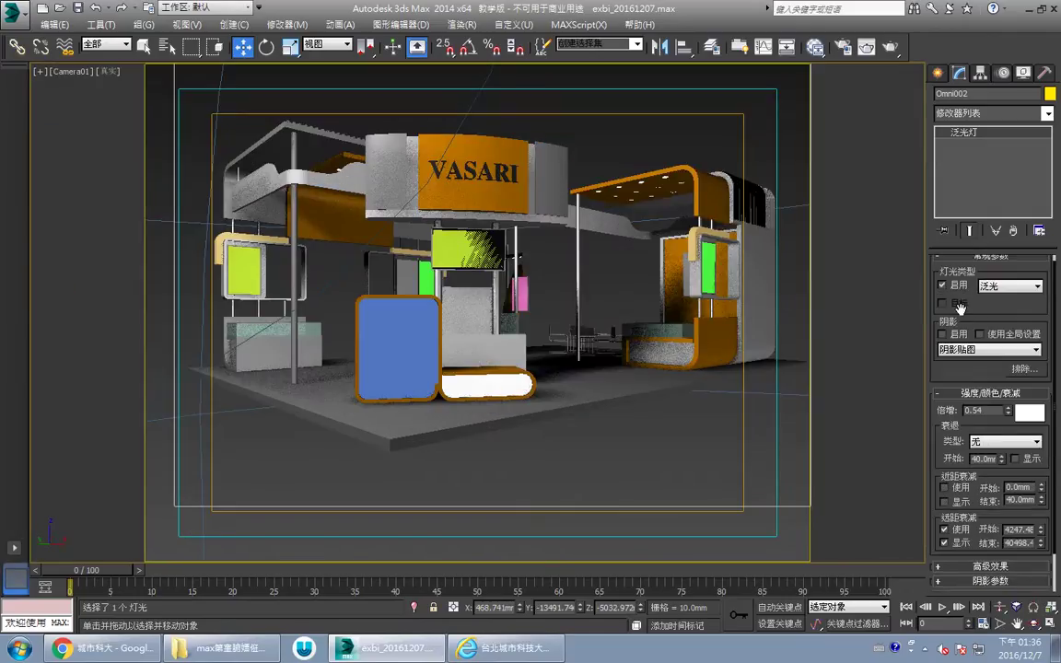
left_click(943, 286)
left_click(943, 286)
left_click(943, 285)
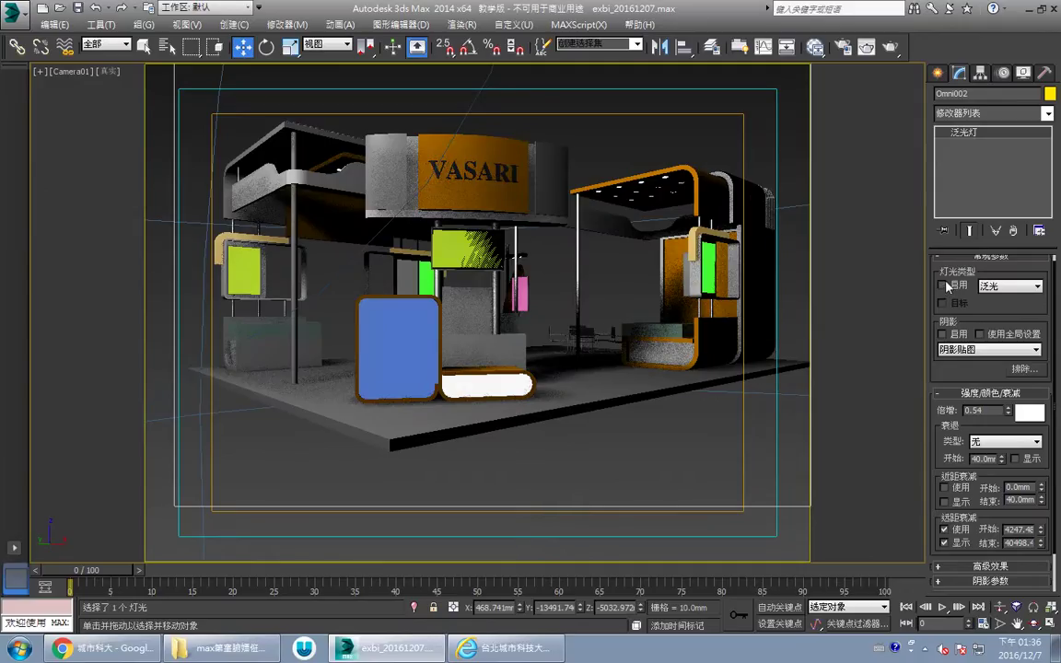
left_click(943, 285)
left_click(943, 286)
left_click(943, 286)
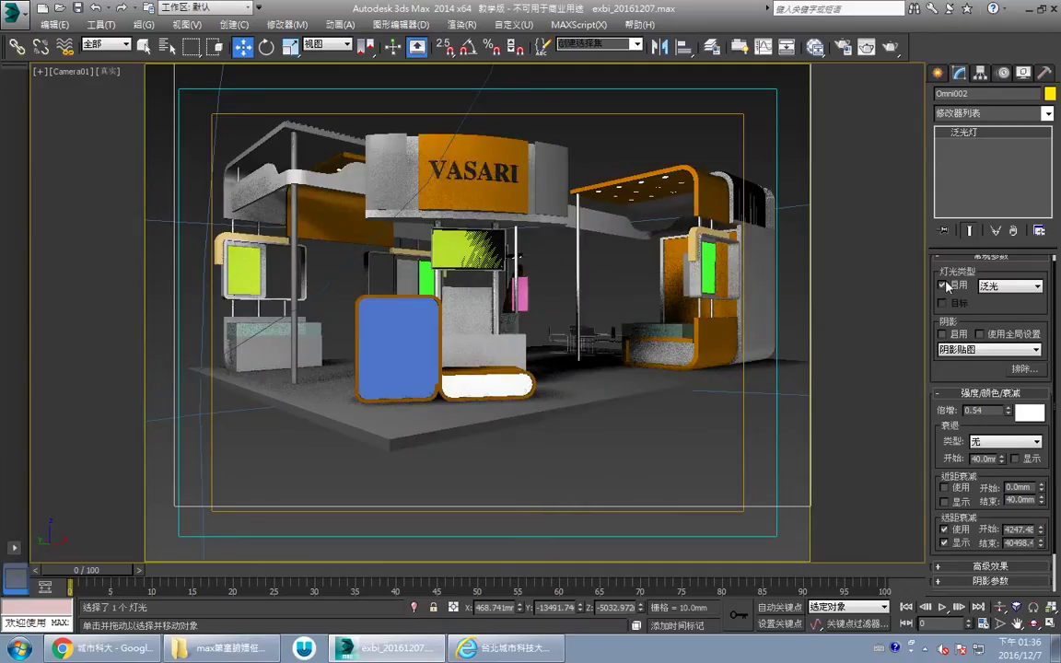
left_click(943, 285)
left_click(943, 285)
left_click(943, 286)
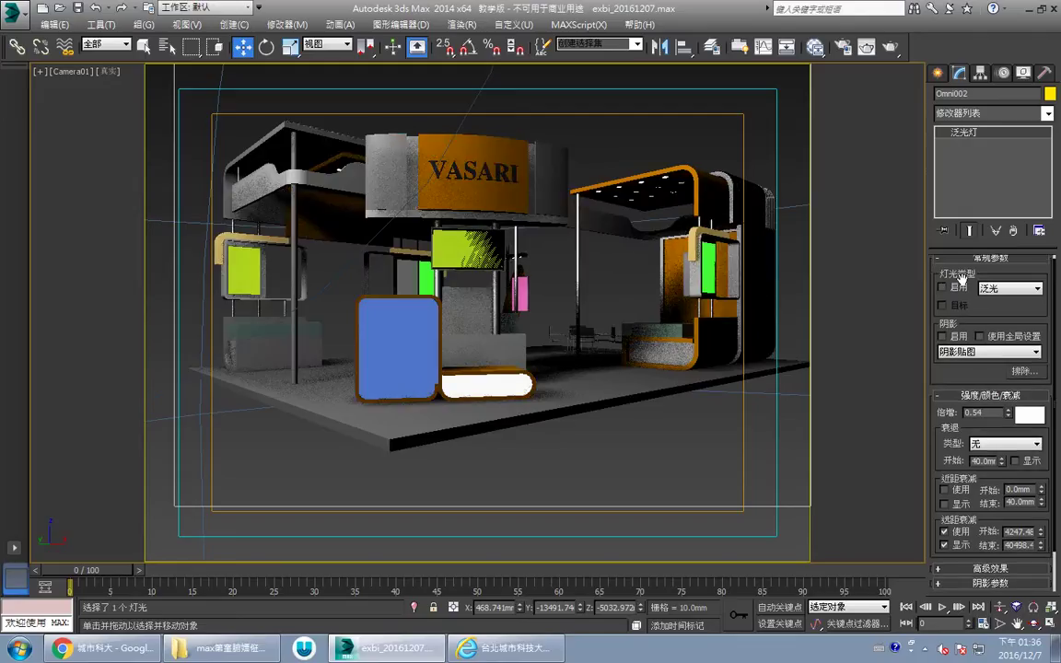
left_click(958, 285)
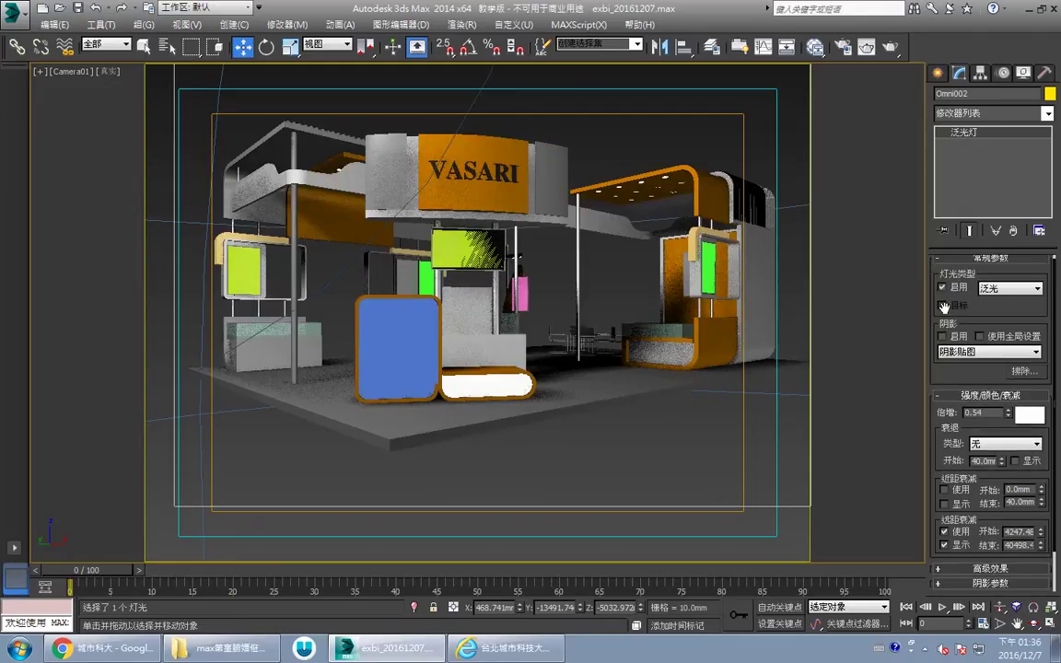
left_click(953, 288)
left_click(953, 289)
left_click(951, 288)
left_click(951, 288)
left_click(951, 288)
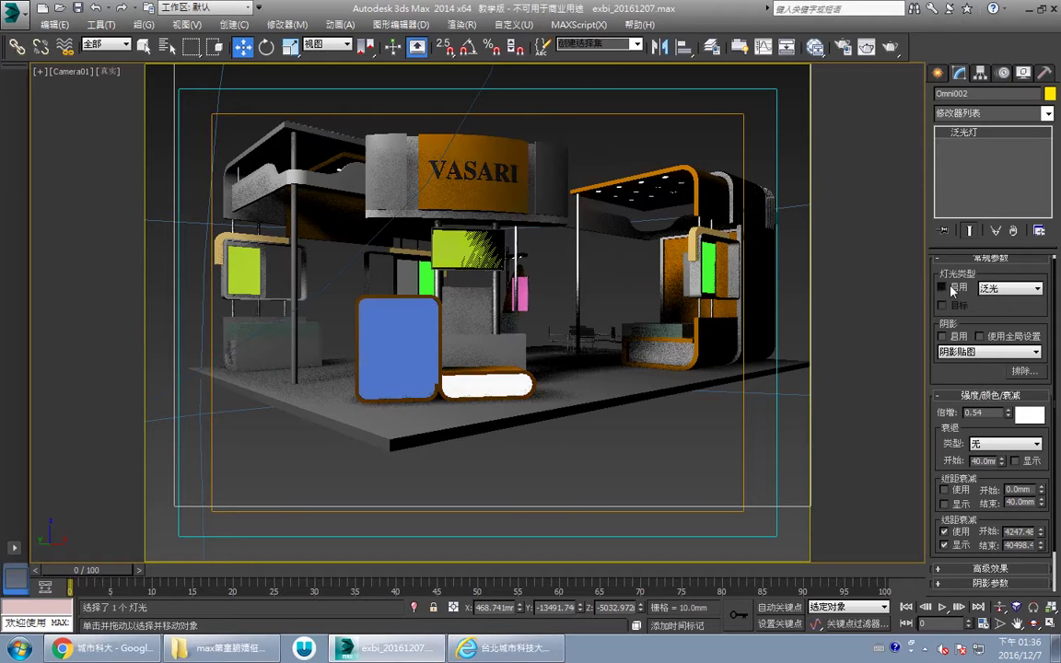
left_click(951, 289)
left_click(952, 289)
left_click(952, 288)
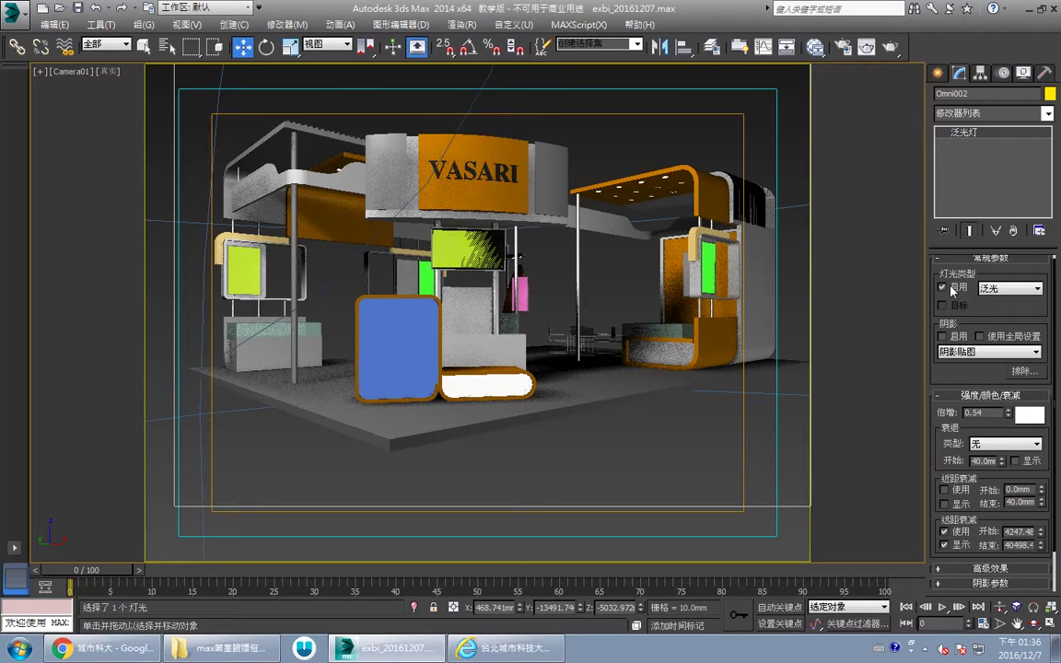
Step: Try other colours for the second omni light, such as pale yellow (255, 255, 132), and discard them
left_click(1030, 415)
left_click_drag(516, 63, 746, 79)
left_click_drag(799, 136, 755, 140)
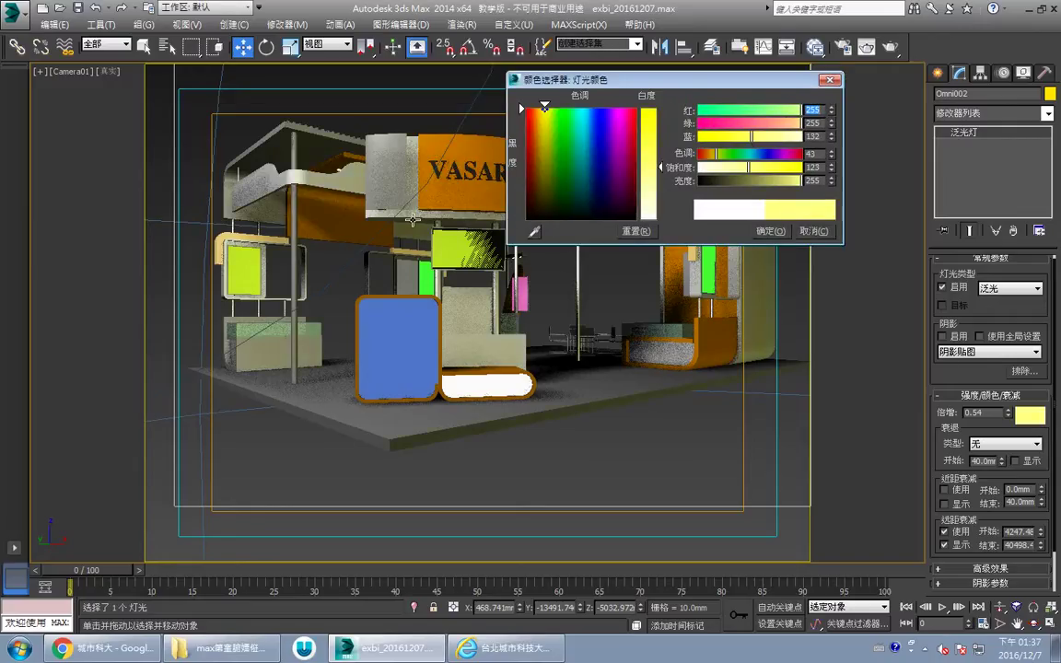
mouse_move(617, 163)
left_mouse_down()
mouse_move(627, 108)
mouse_move(543, 129)
left_mouse_up()
left_click(814, 231)
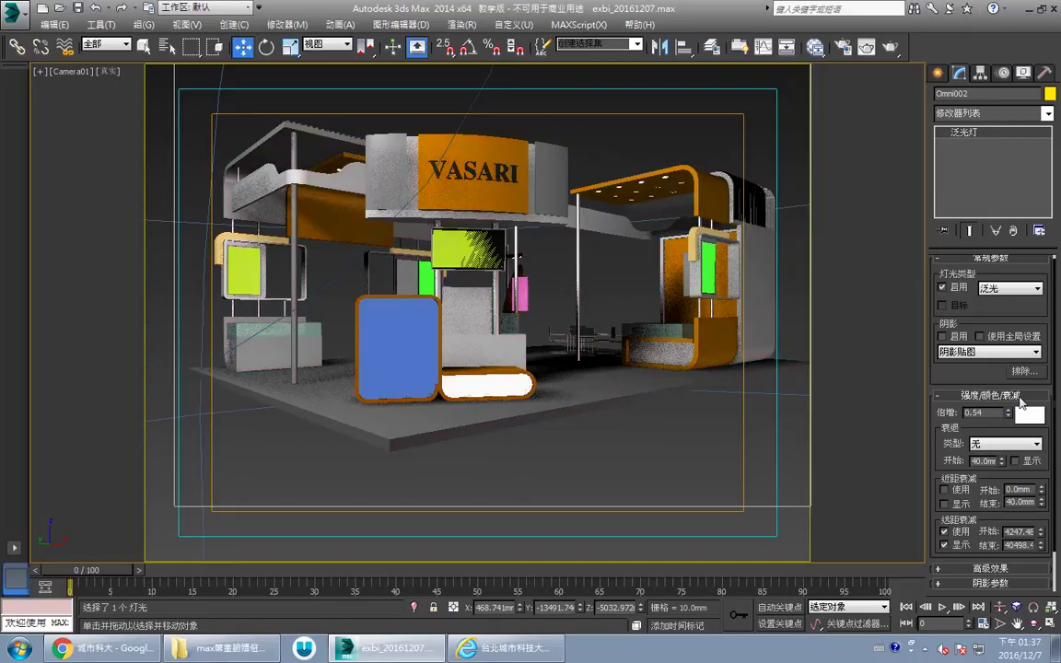
left_click(1043, 417)
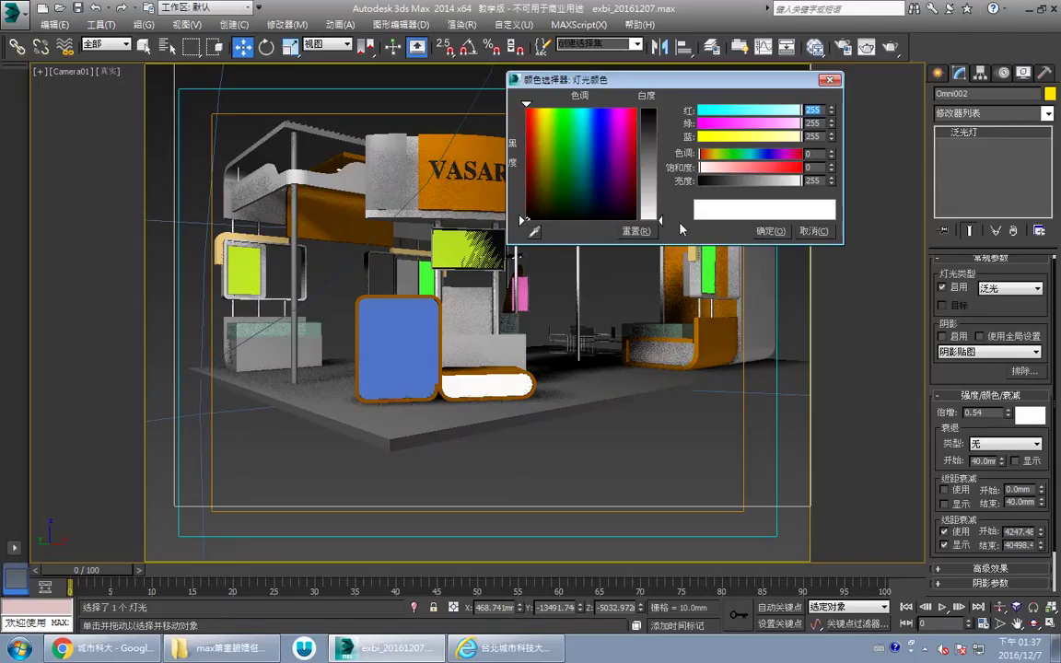
left_click(814, 232)
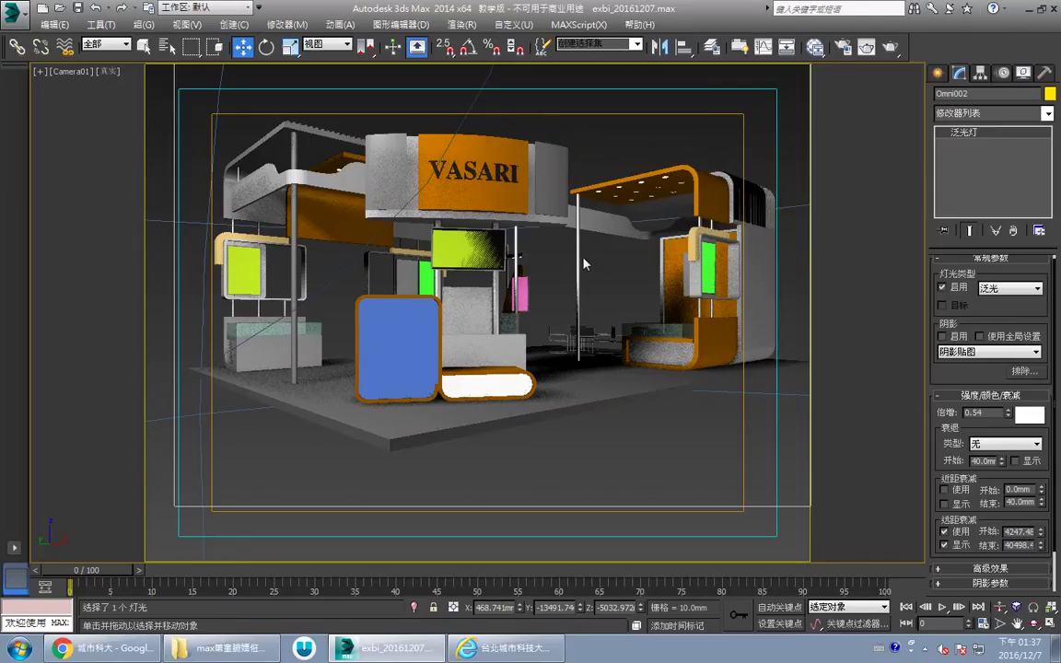
Step: Test-render the camera view, return to four viewports and move the second omni light to about Y -9142 mm
left_click(891, 49)
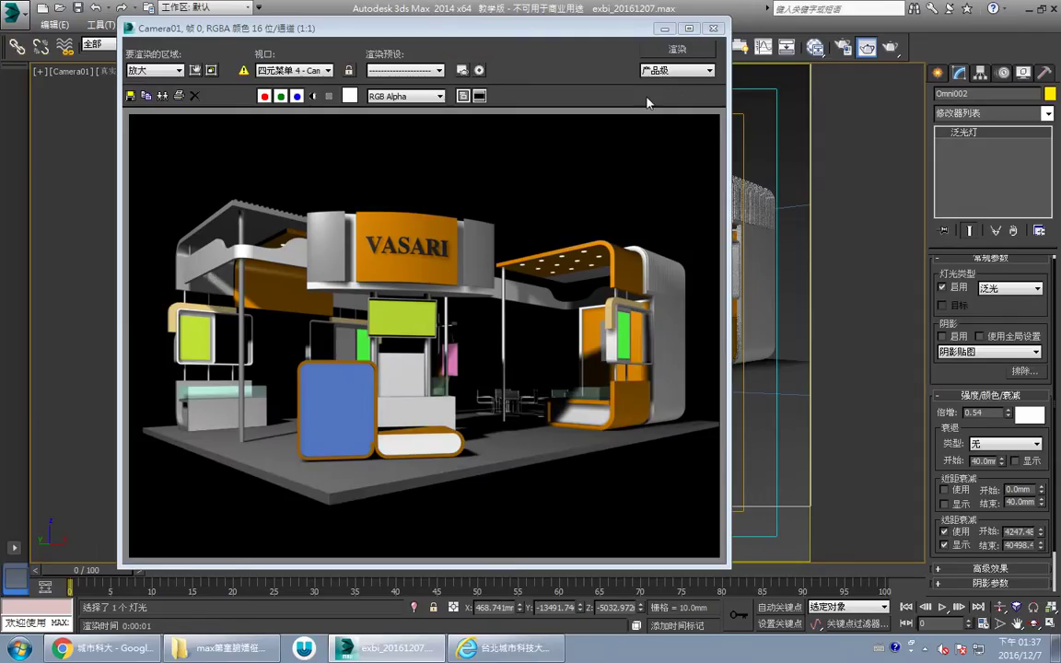
left_click(713, 28)
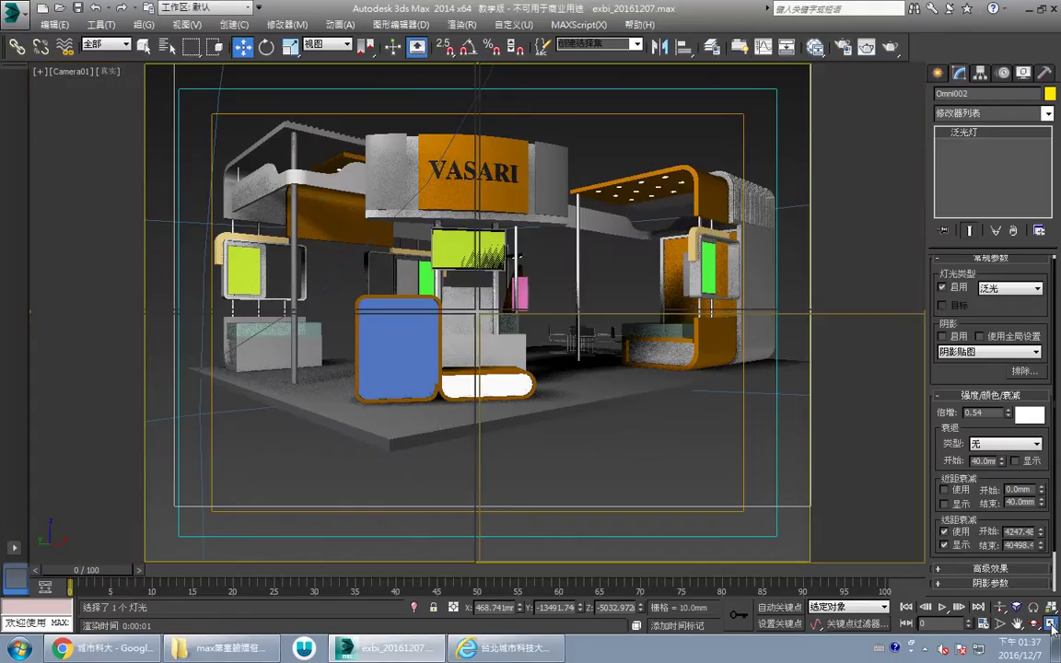
left_click(1051, 625)
scroll(352, 199, "down", 4)
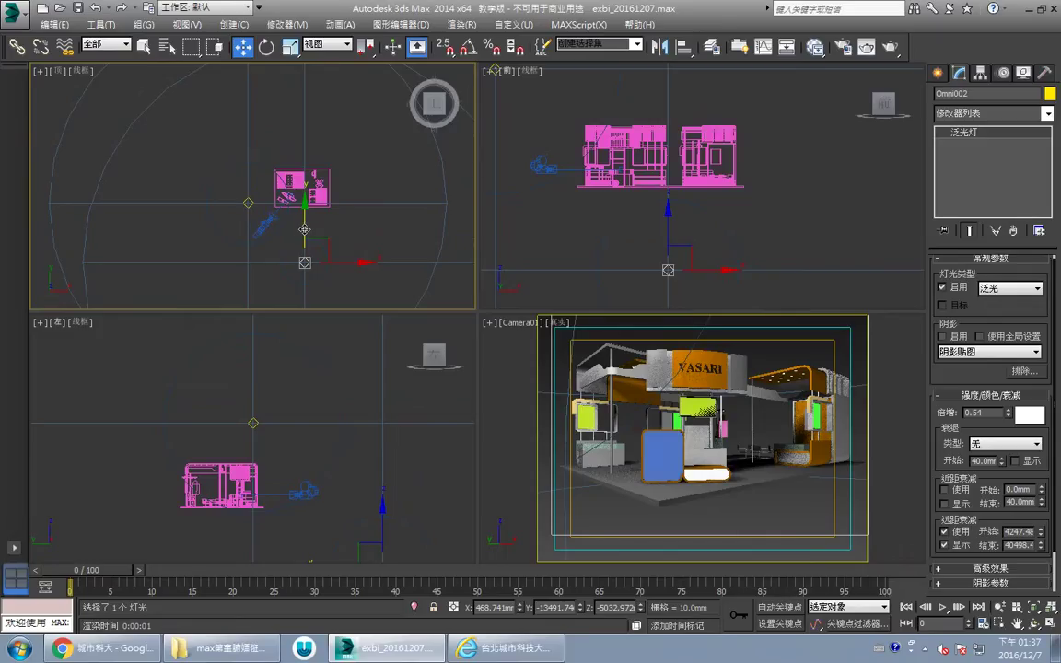
left_click_drag(305, 229, 302, 205)
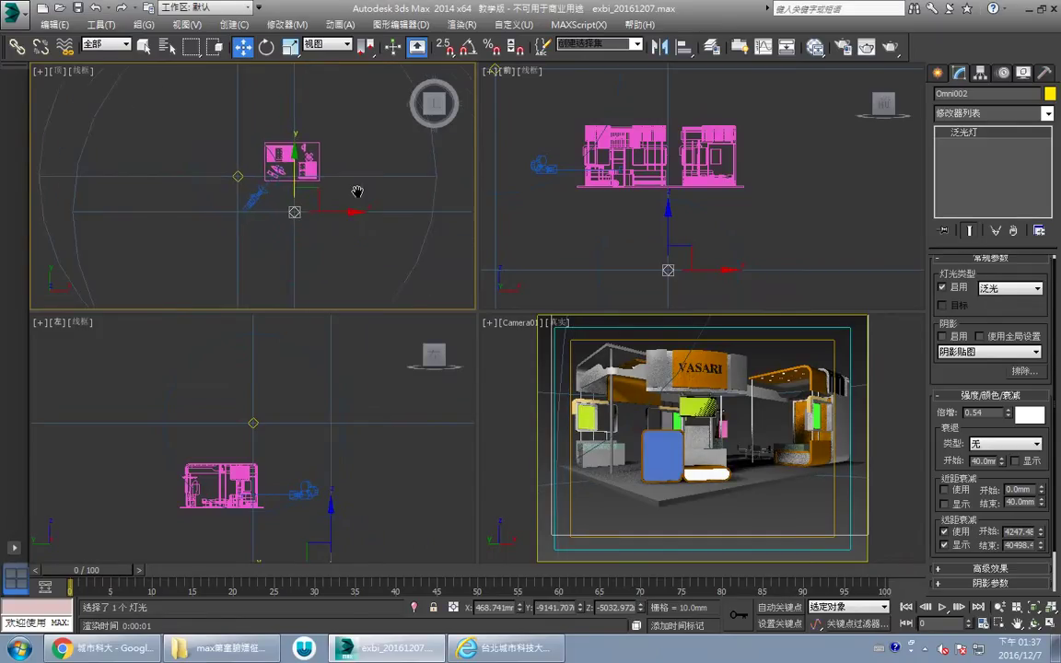
Step: Create a third omni light in the top view between the ceiling spots of the booth's rear structure, about X -2186, Y 1549 mm
scroll(345, 191, "up", 5)
middle_click_drag(324, 186, 364, 201)
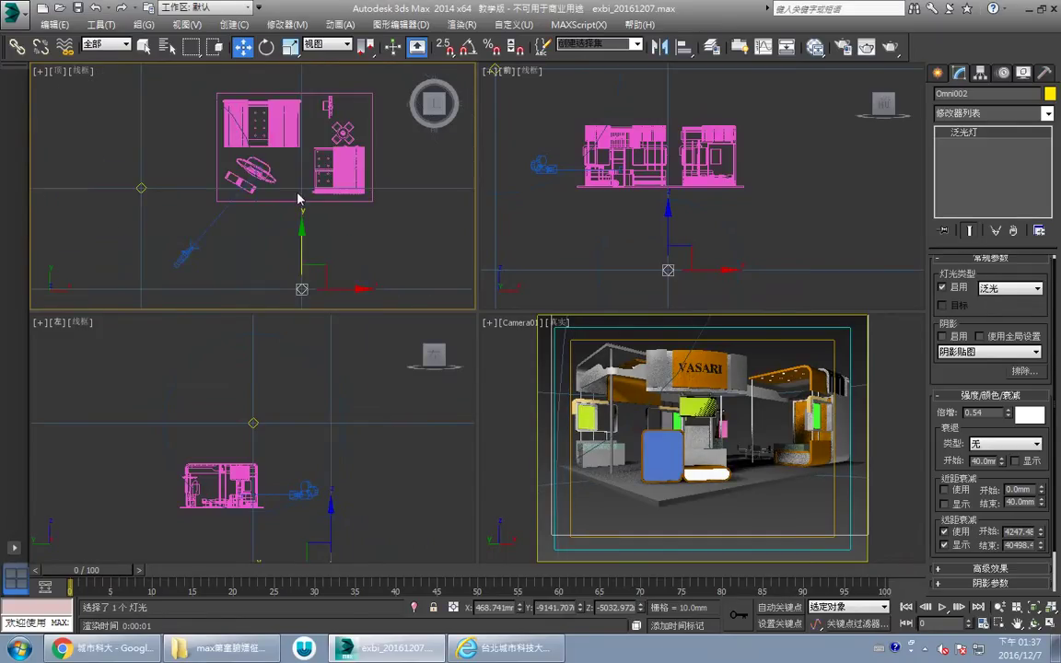
middle_click_drag(257, 129, 279, 141)
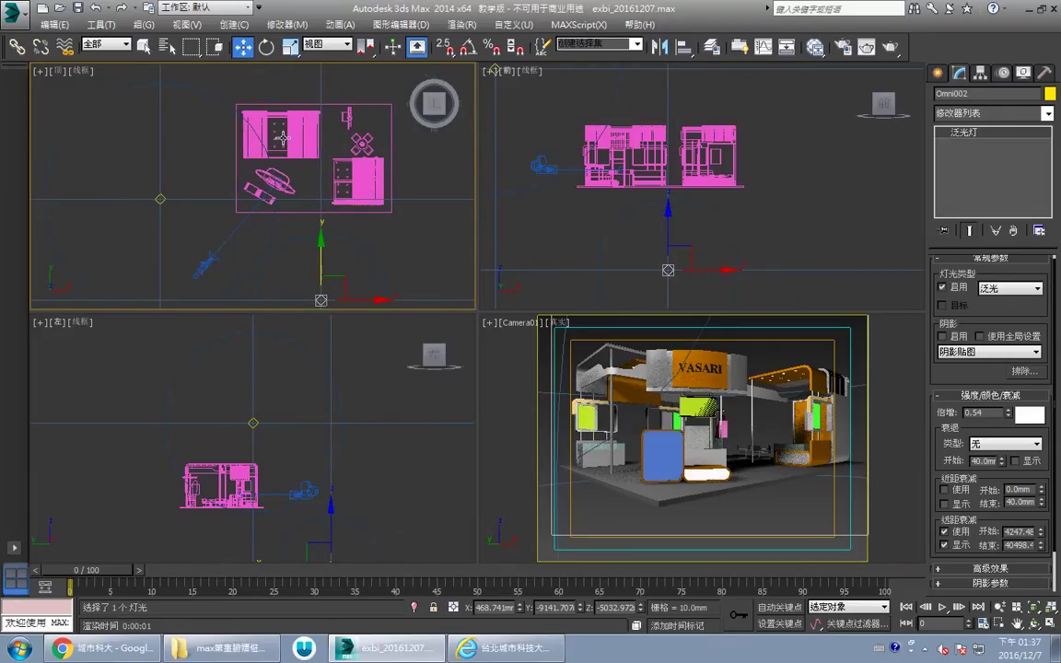
left_click(939, 73)
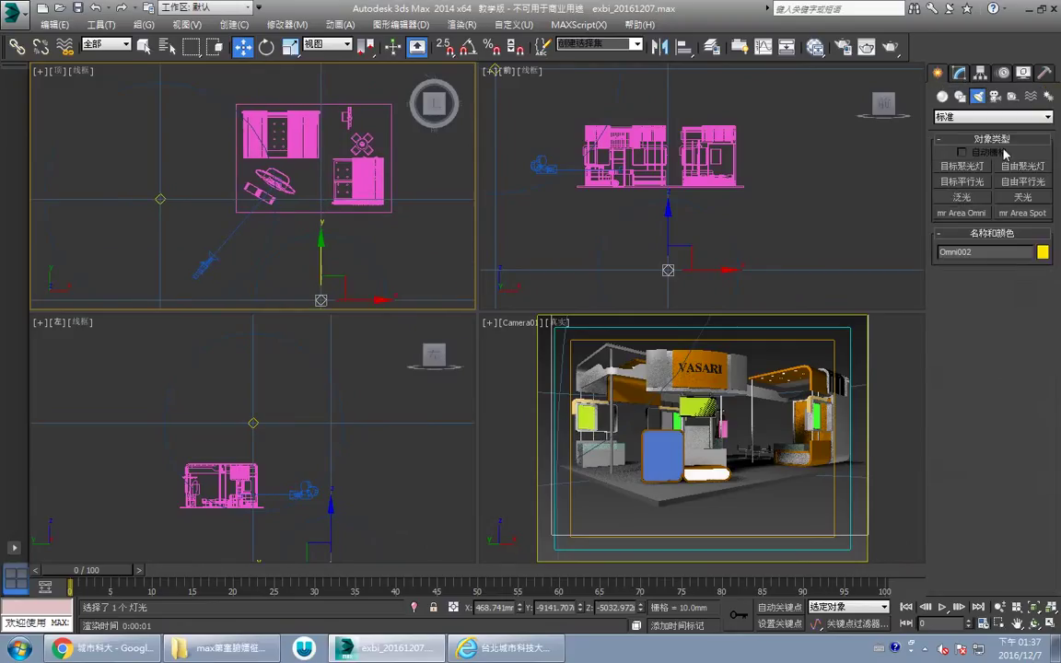
left_click(961, 197)
scroll(280, 145, "up", 4)
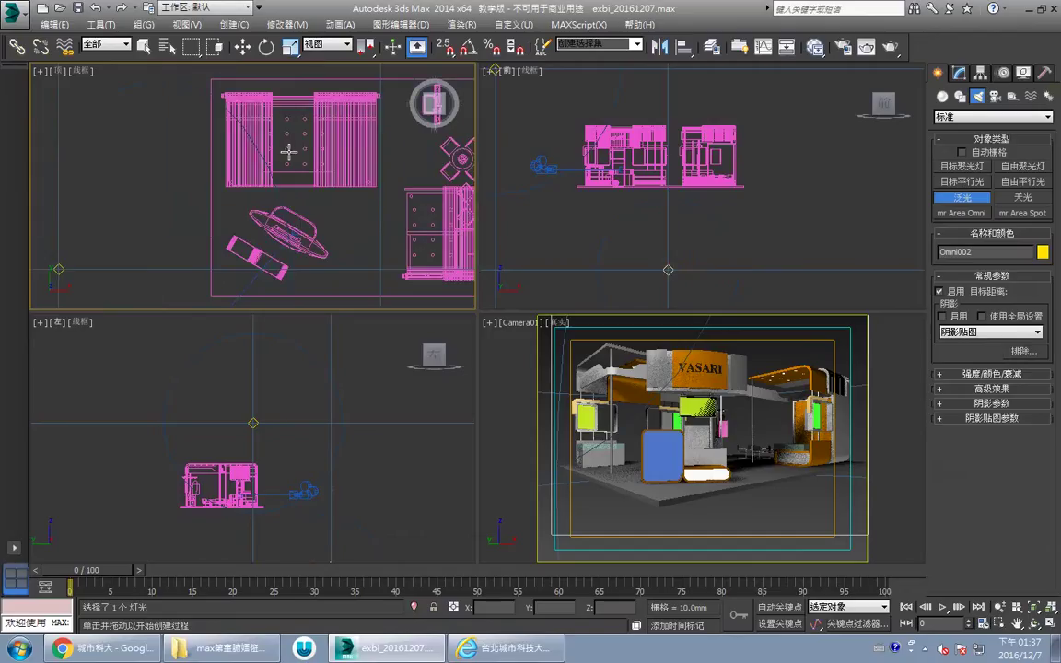
left_click(296, 138)
Step: Raise the third omni light to about Z 1690 mm inside the booth and make the camera view active
scroll(558, 162, "up", 3)
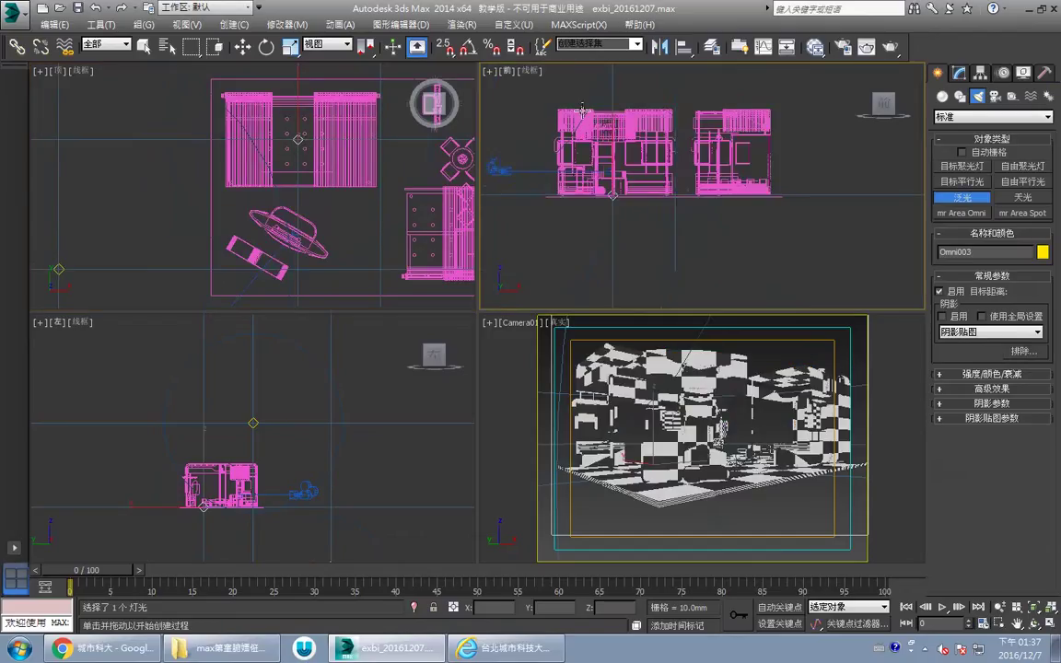
left_click(242, 46)
scroll(621, 136, "up", 1)
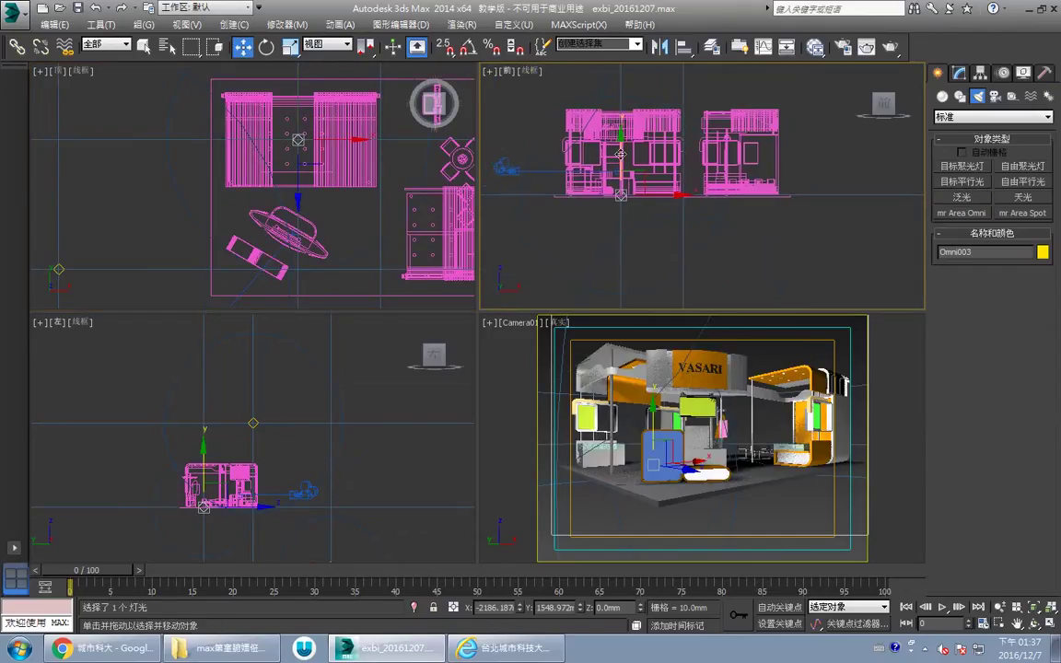
left_click_drag(621, 136, 621, 103)
right_click(774, 372)
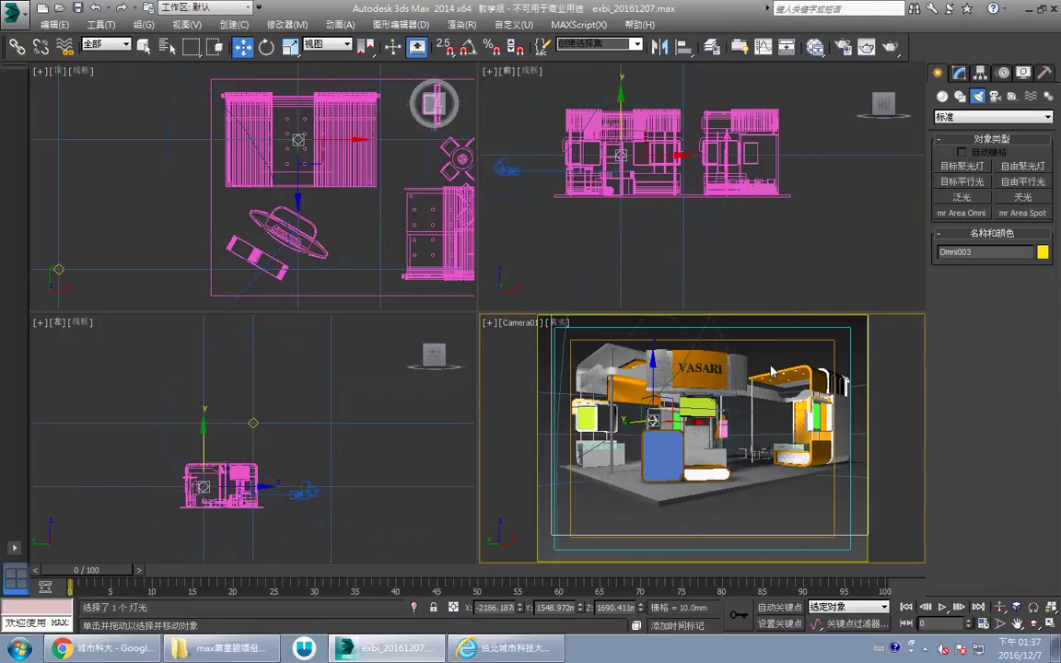
Step: Compare the second omni light's settings and turn on shadow-map shadows for the third omni light inside the rear structure
left_click(959, 73)
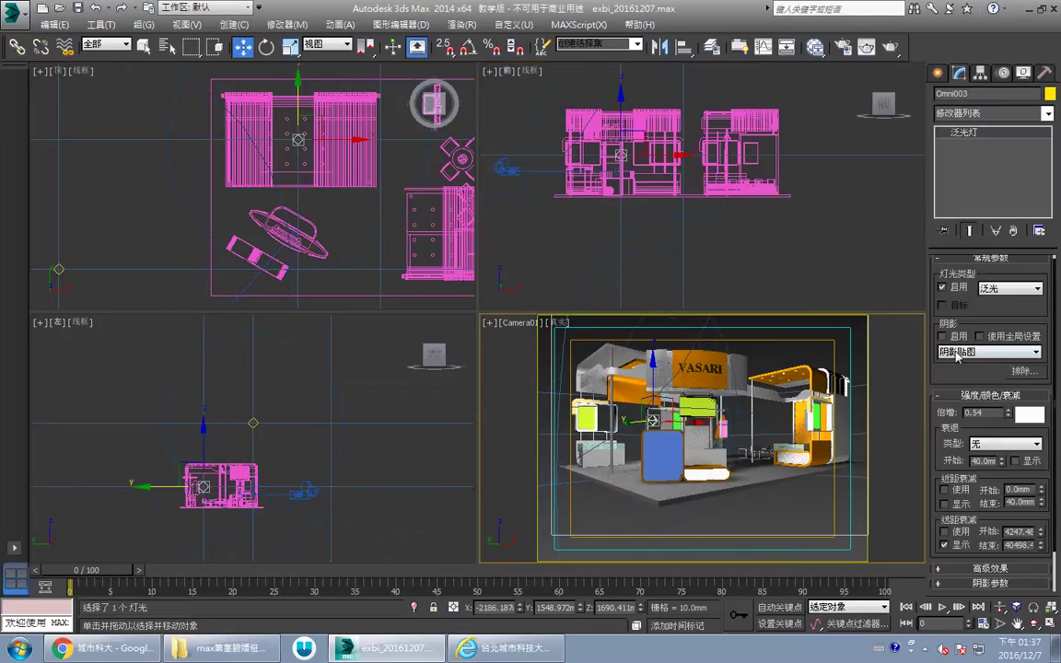
scroll(323, 216, "down", 5)
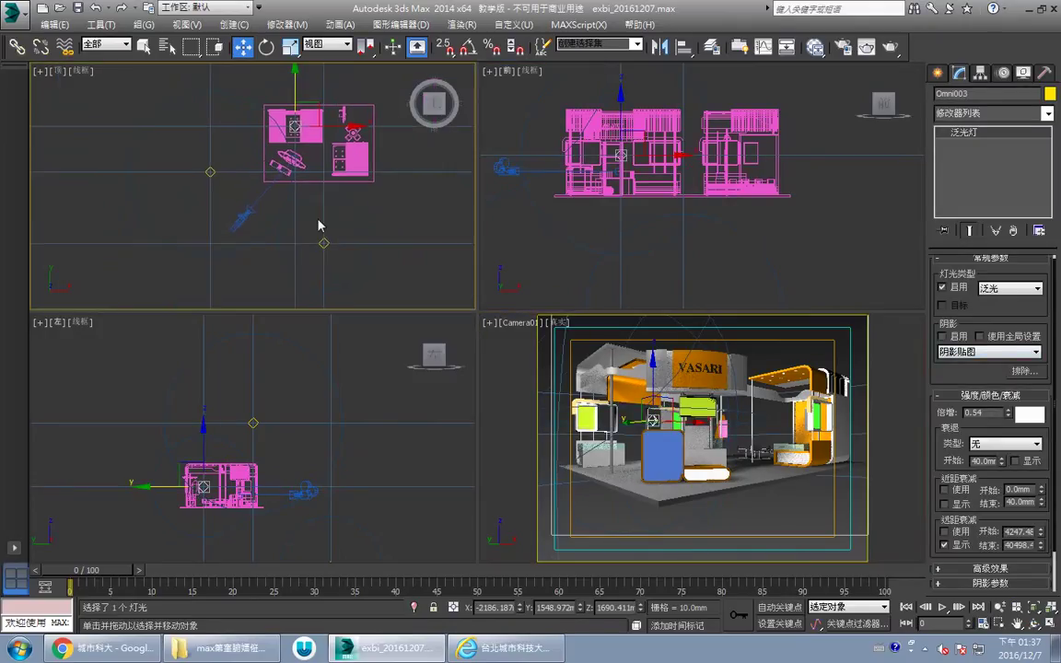
left_click(323, 242)
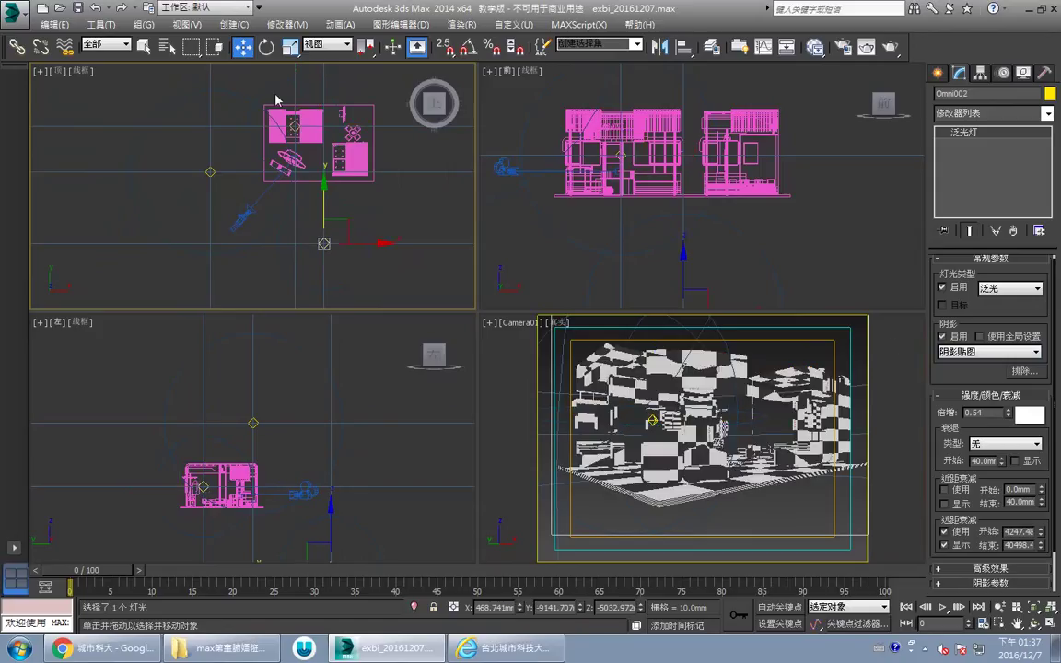
middle_click_drag(277, 102, 287, 137)
scroll(288, 136, "up", 5)
left_click(305, 179)
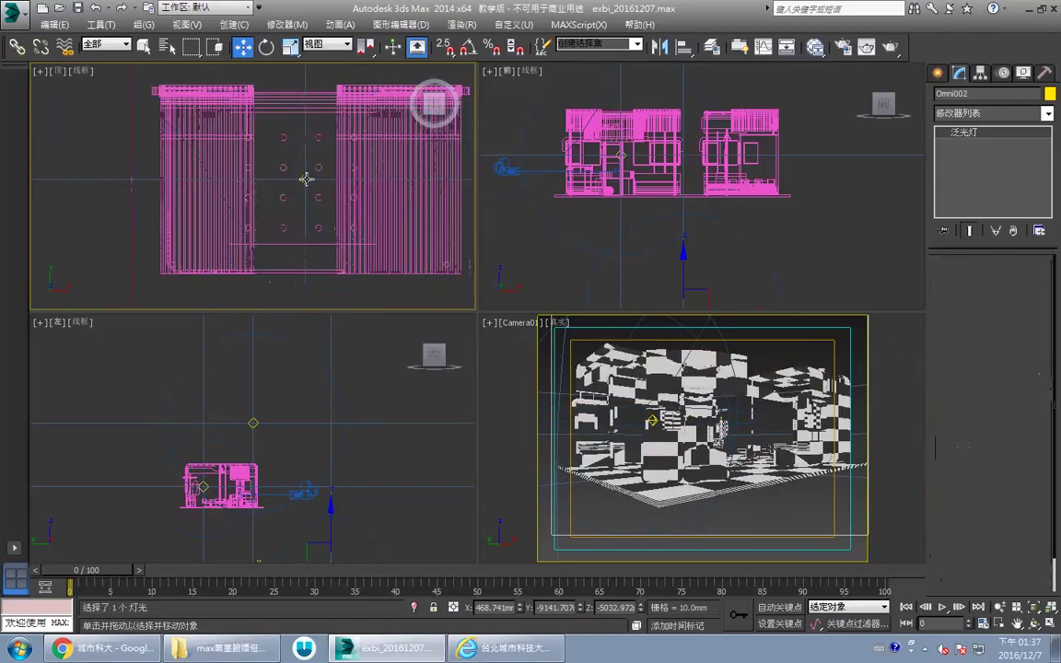
left_click(742, 391)
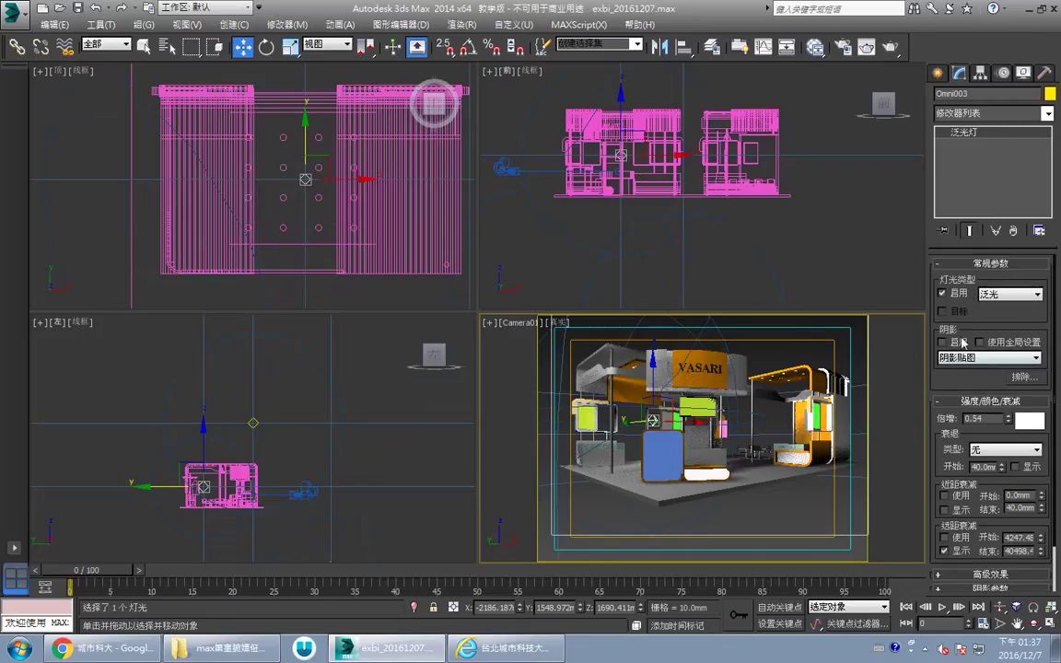
left_click(941, 340)
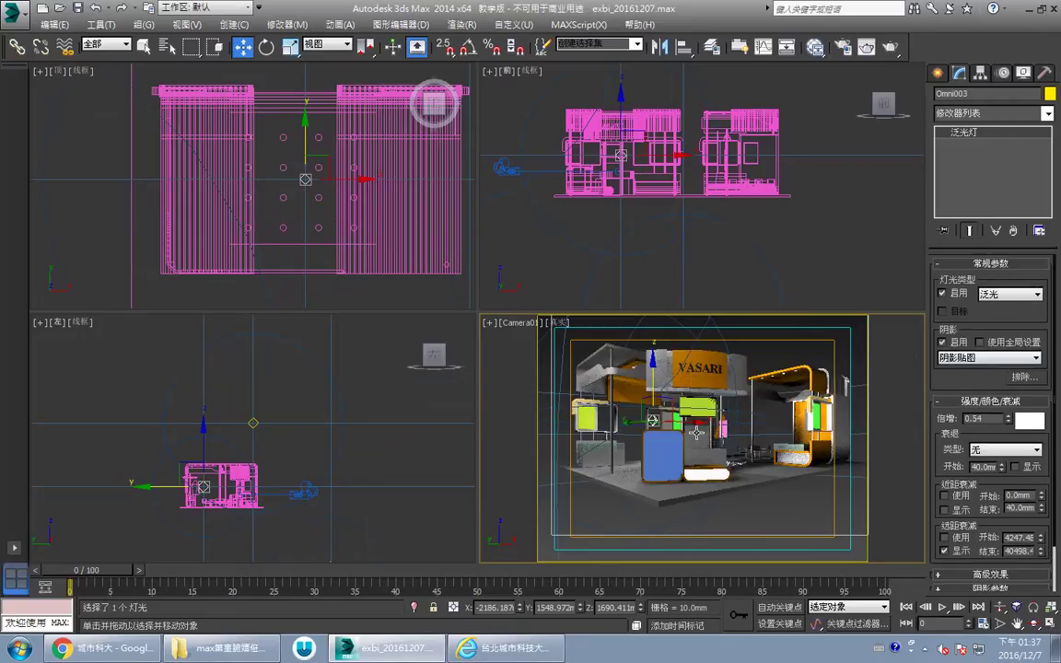
Step: Raise the third omni light's multiplier to 0.74 and enable its far attenuation, starting at about 1486 mm and ending at about 11339 mm
left_click(1051, 626)
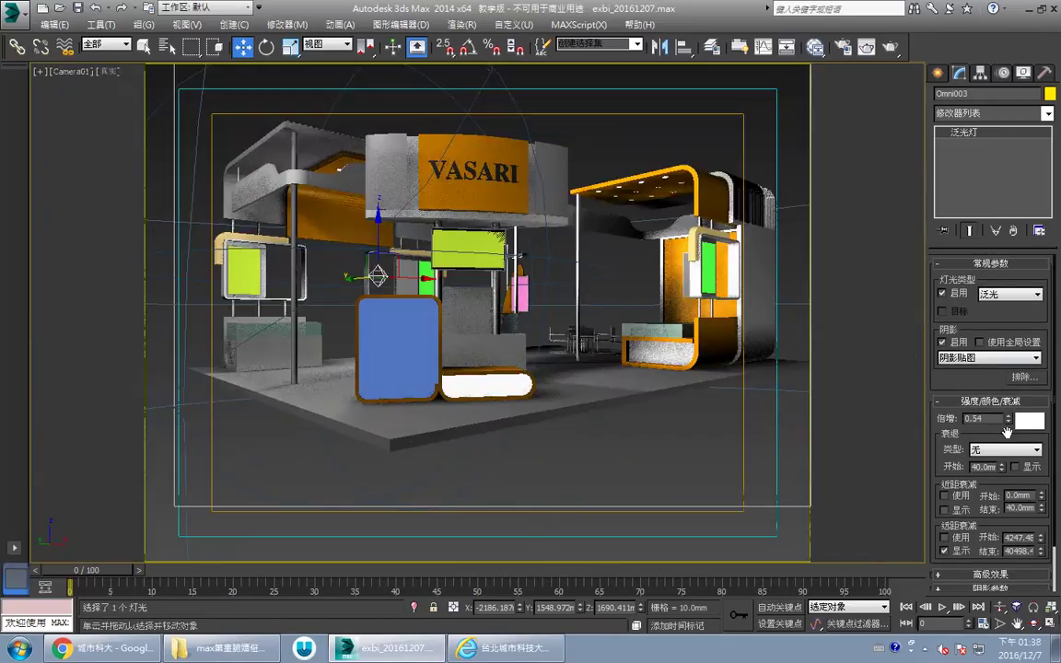
mouse_move(1008, 418)
left_mouse_down()
mouse_move(1016, 378)
mouse_move(1019, 414)
mouse_move(1016, 406)
left_mouse_up()
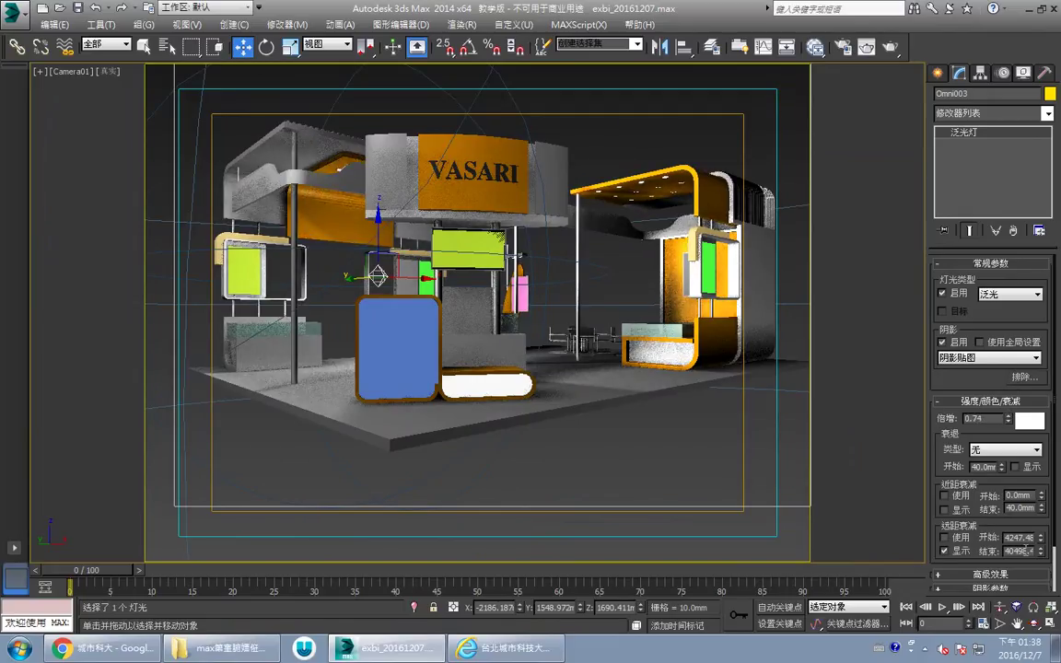
left_click(963, 539)
mouse_move(1042, 551)
left_mouse_down()
mouse_move(1056, 631)
mouse_move(1054, 616)
left_mouse_up()
mouse_move(1040, 539)
left_mouse_down()
mouse_move(1045, 559)
mouse_move(1041, 543)
left_mouse_up()
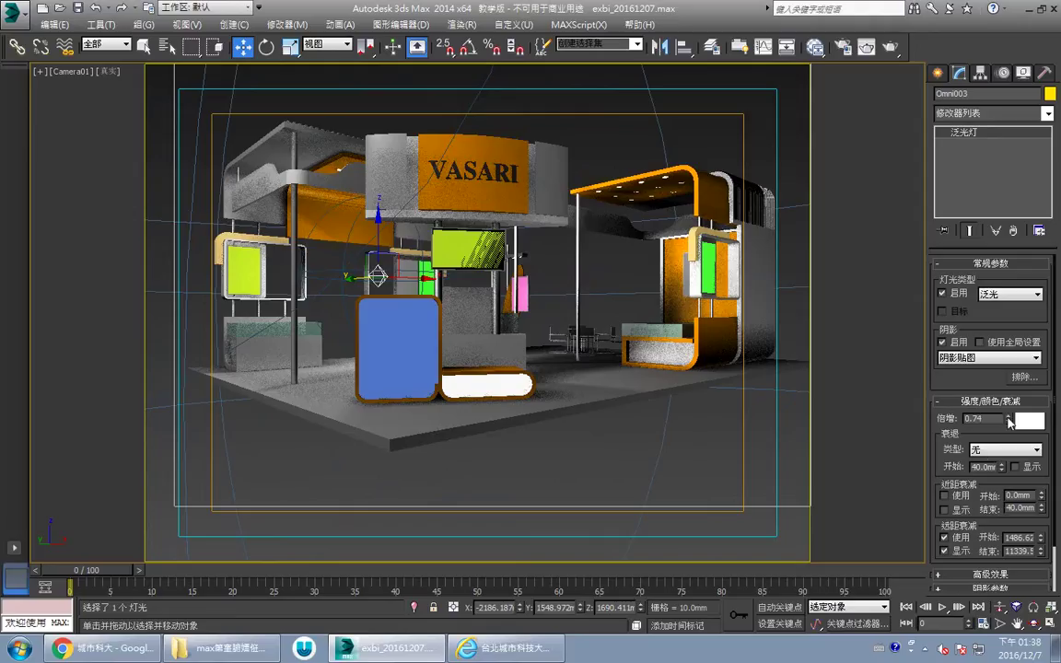
Step: Give the third omni light a pale yellow colour (251, 232, 156) and raise its multiplier to 1.11
left_click_drag(1009, 420, 1009, 410)
left_click(1029, 419)
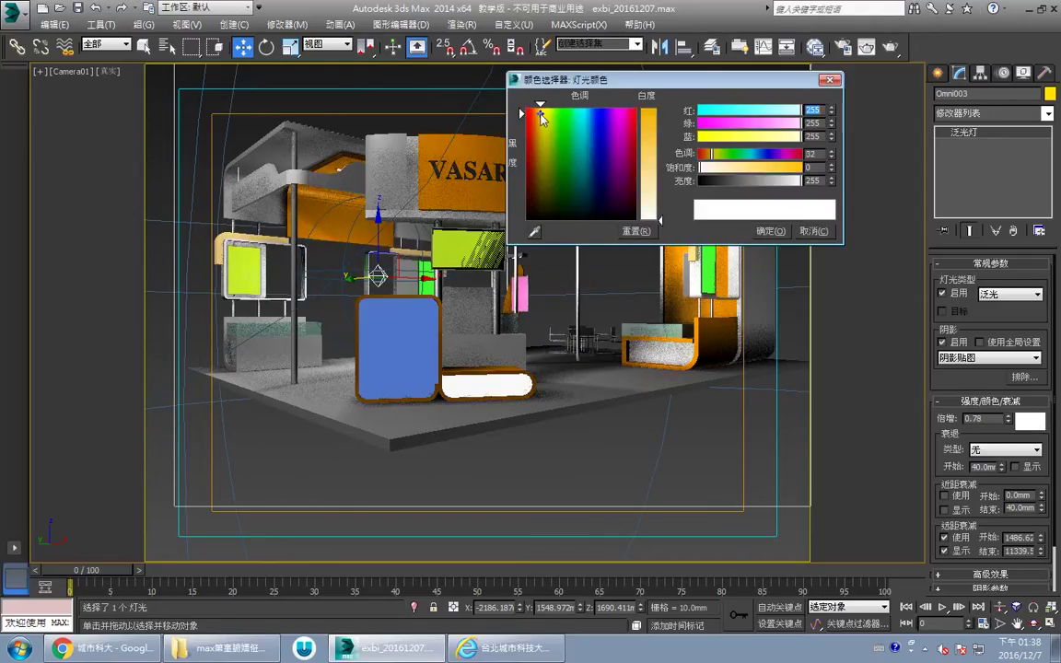
left_click(541, 112)
left_click(662, 181)
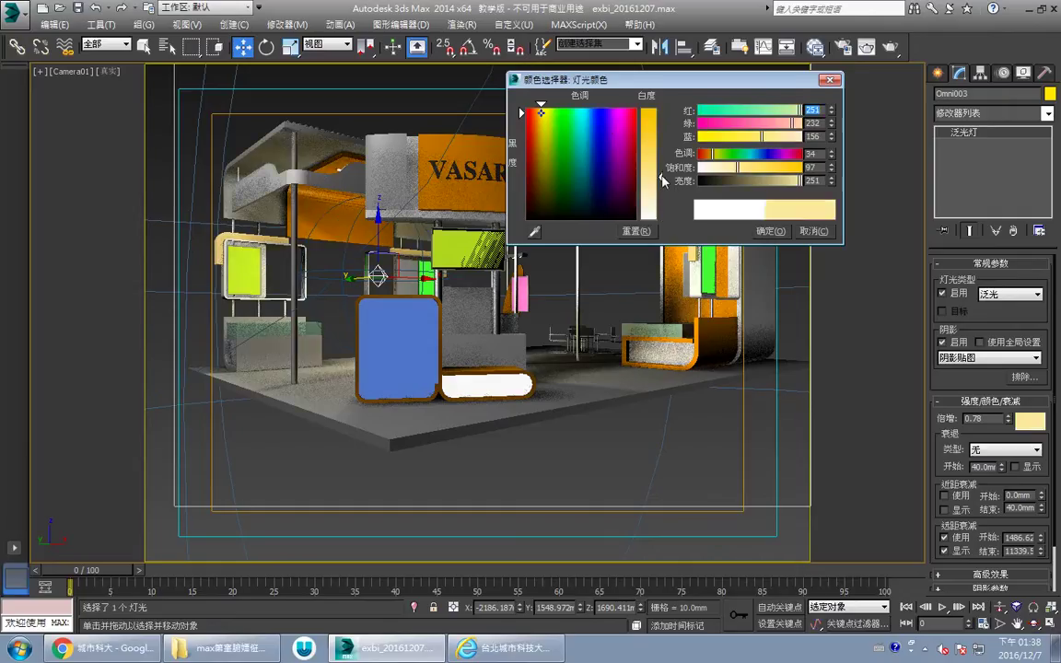
left_click_drag(731, 81, 812, 67)
left_click(855, 214)
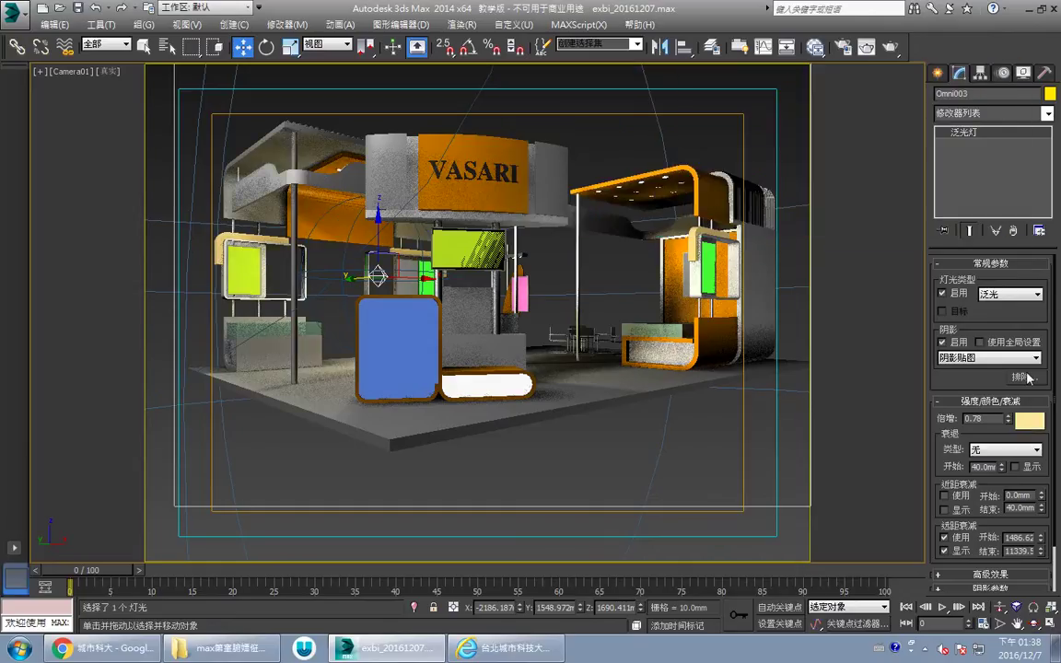
scroll(1014, 411, "down", 2)
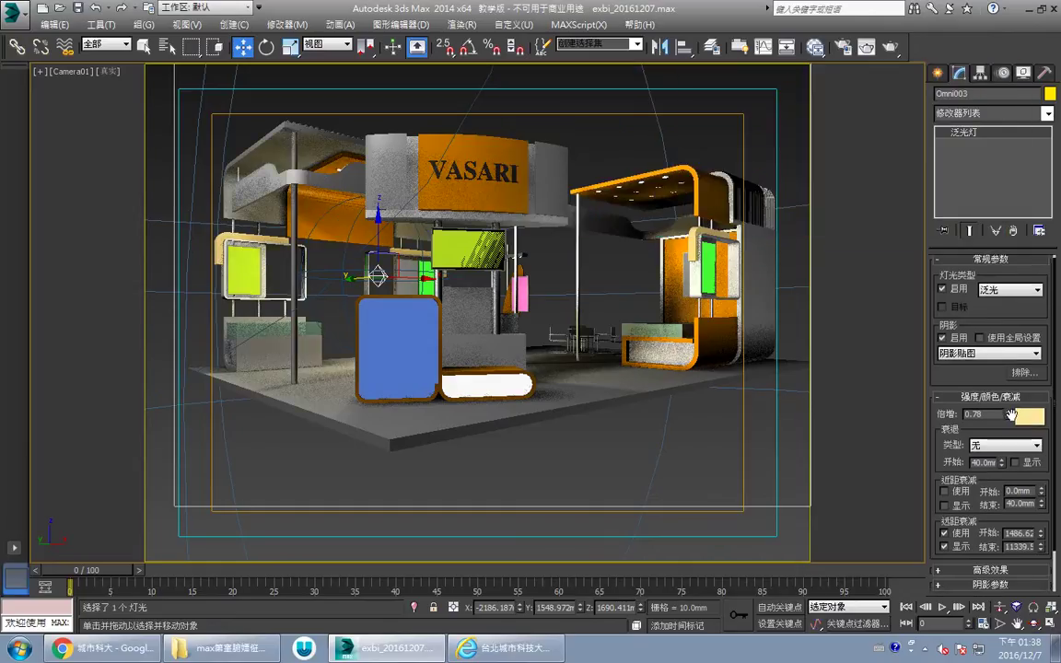
left_click_drag(1008, 411, 1008, 386)
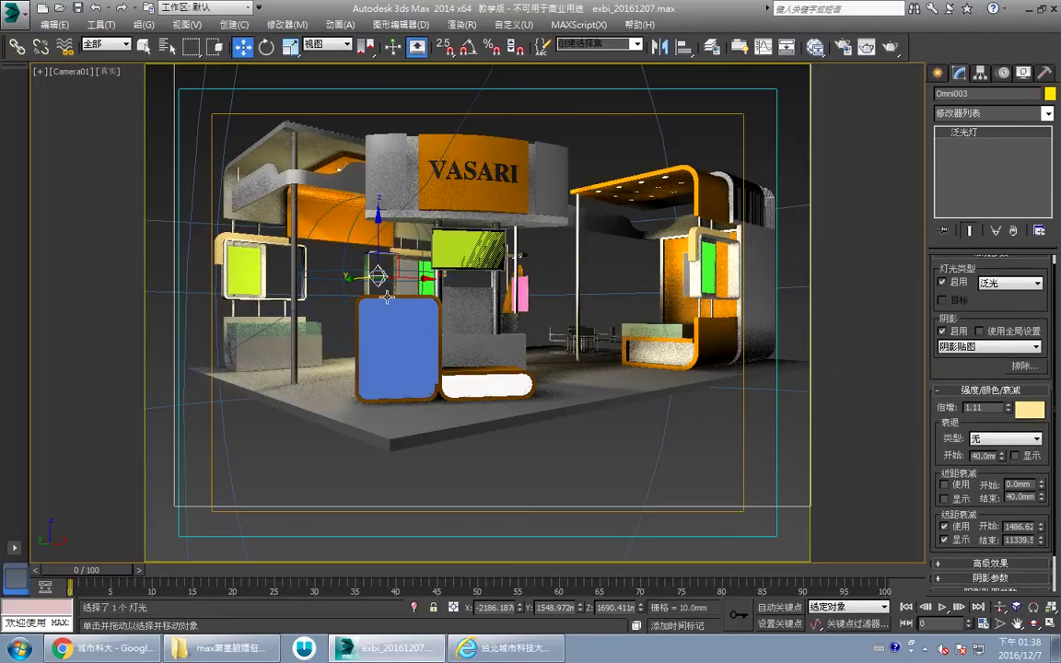
Step: Clone the third omni light along X as an independent copy at about X 4556 mm
left_click_drag(410, 276, 599, 280, "shift")
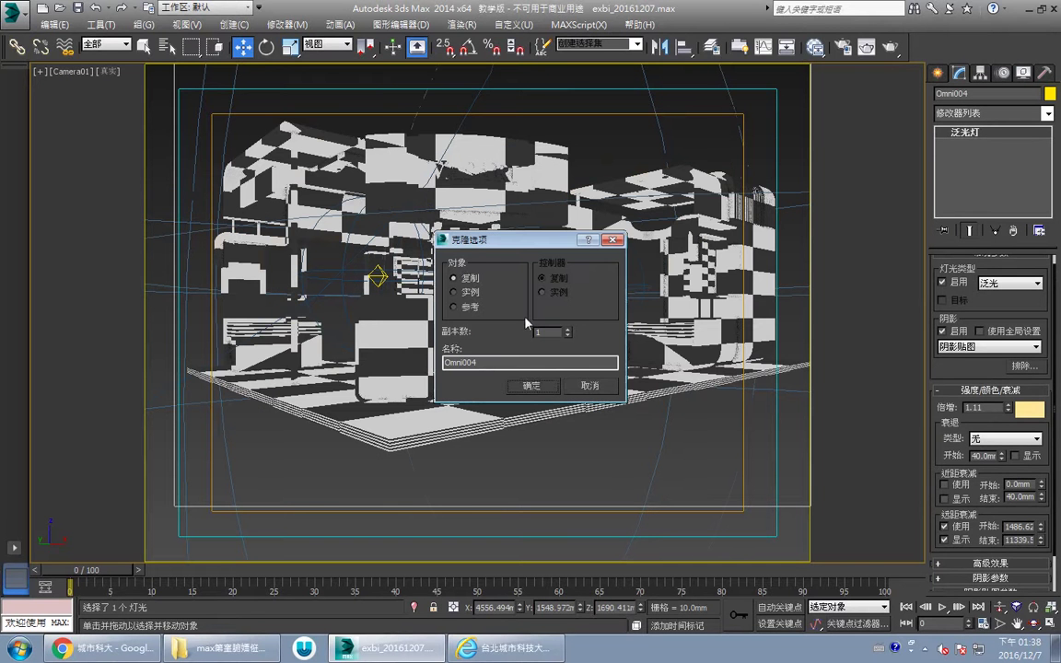
left_click(537, 387)
key("alt+w")
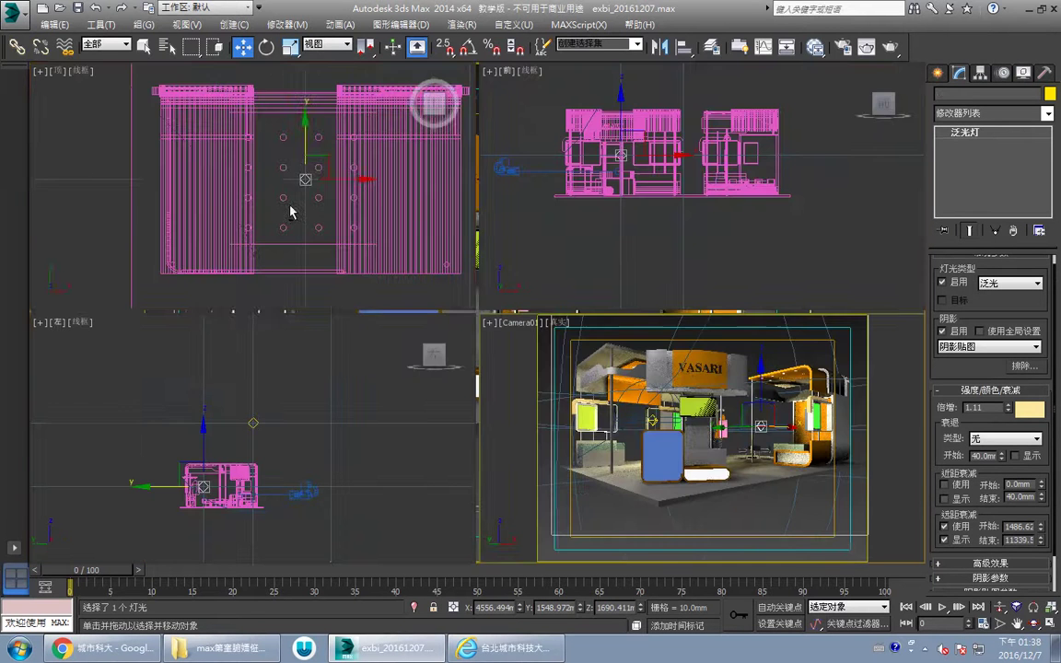
Step: Move the copied omni light in the top view into the smaller booth structure, about X 2843, Y -1195 mm
right_click(291, 210)
key("alt+w")
scroll(422, 268, "down", 3)
middle_click_drag(575, 315, 320, 208)
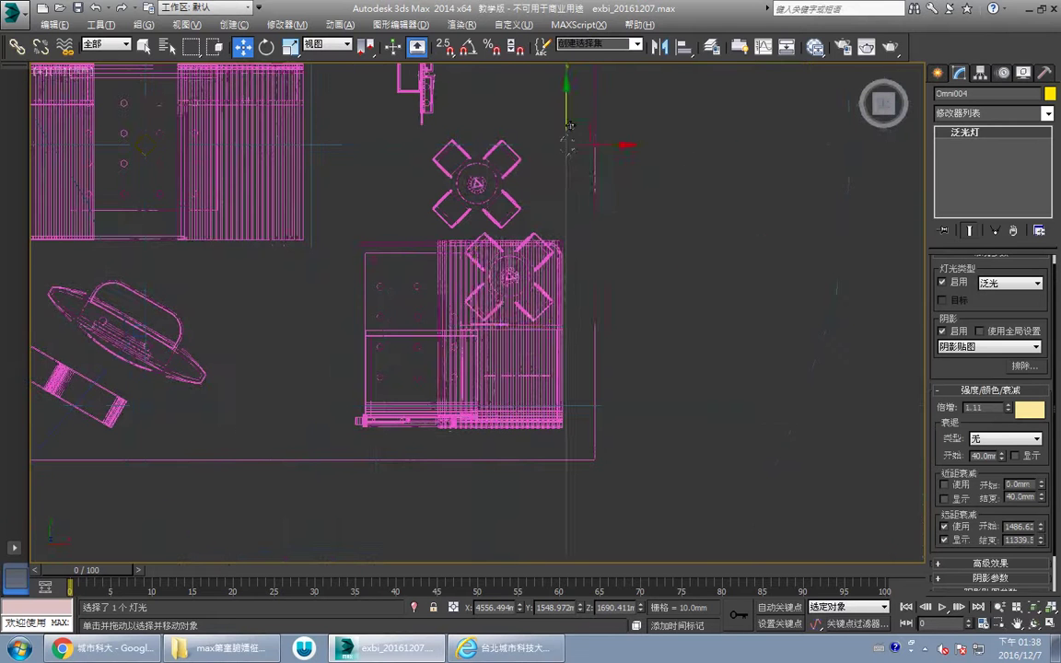
left_click_drag(589, 125, 484, 297)
Step: Lower the copied omni light's multiplier to about 0.88, change its colour to pale orange (252, 215, 156) and deselect it
key("alt+w")
right_click(743, 378)
key("alt+w")
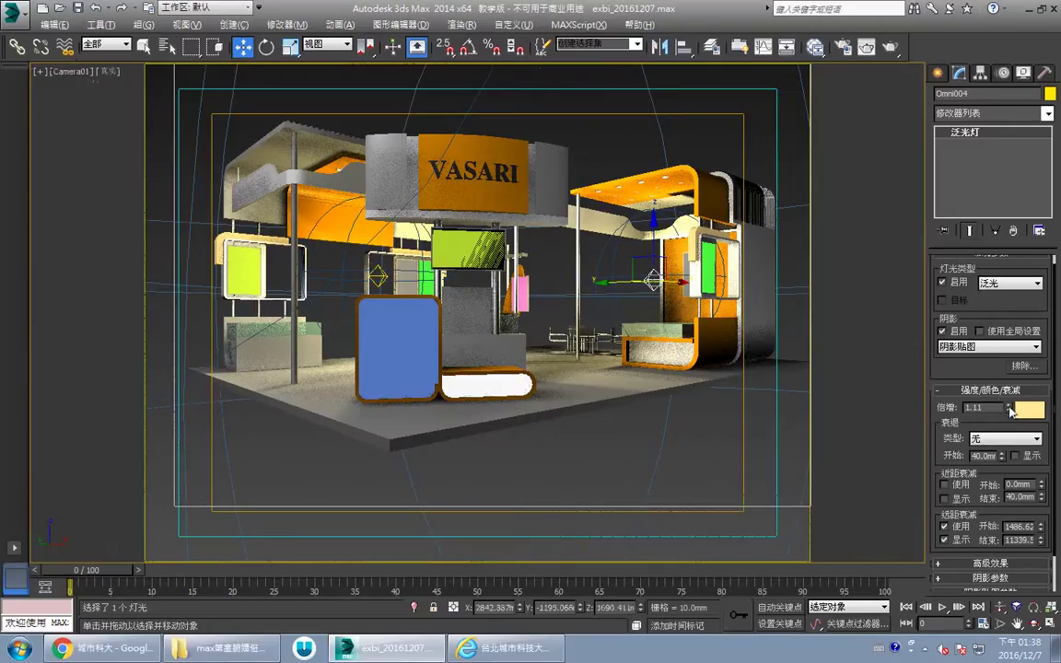
left_click_drag(1011, 410, 1011, 427)
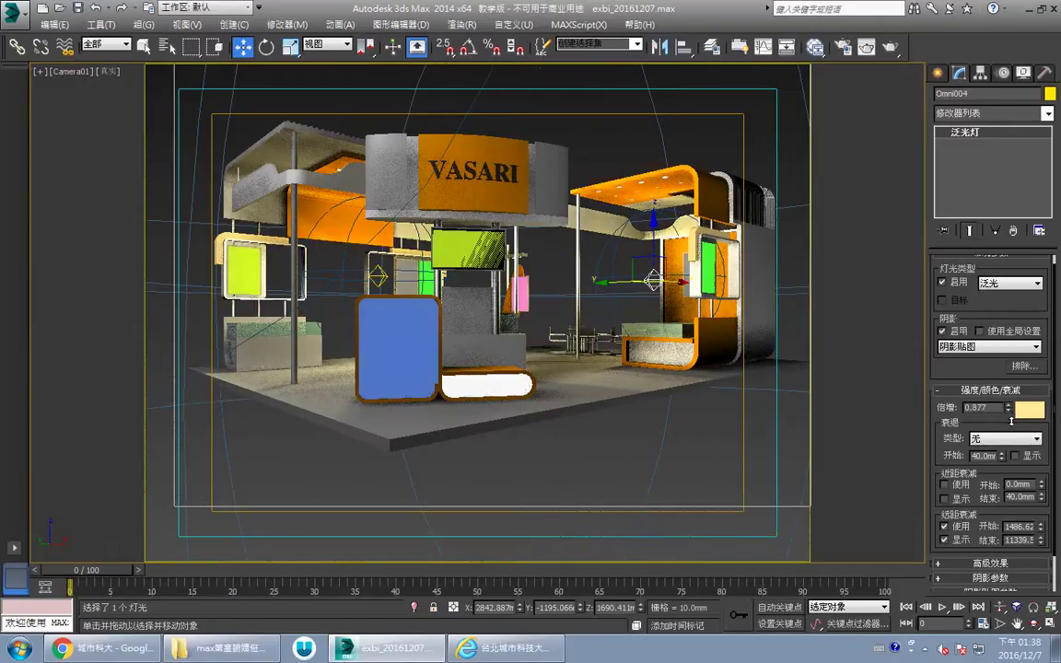
left_click(1029, 410)
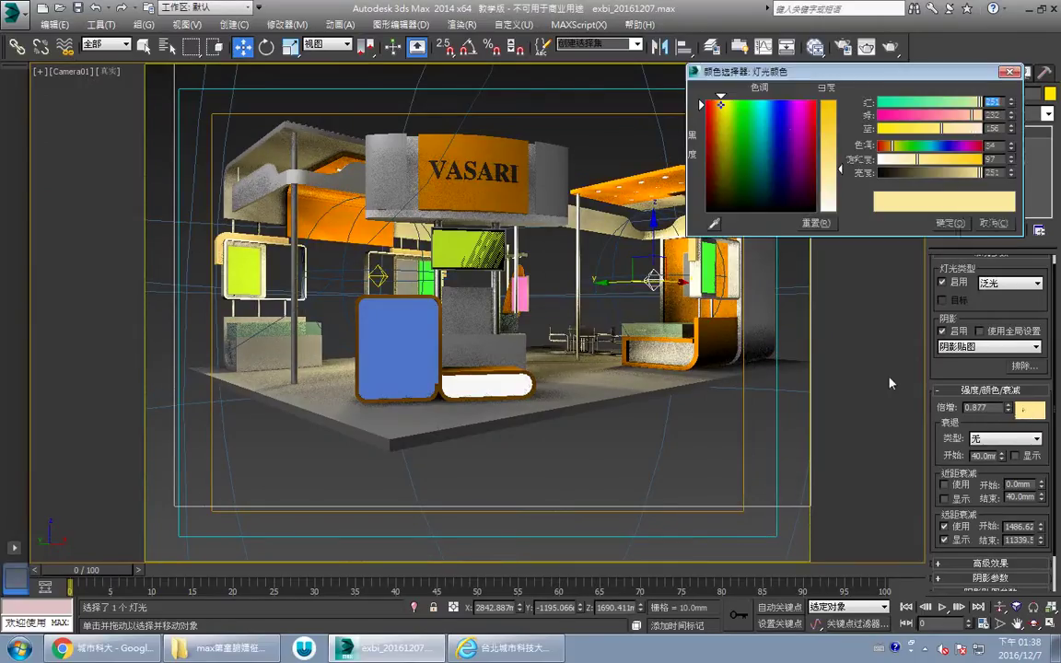
left_click(717, 104)
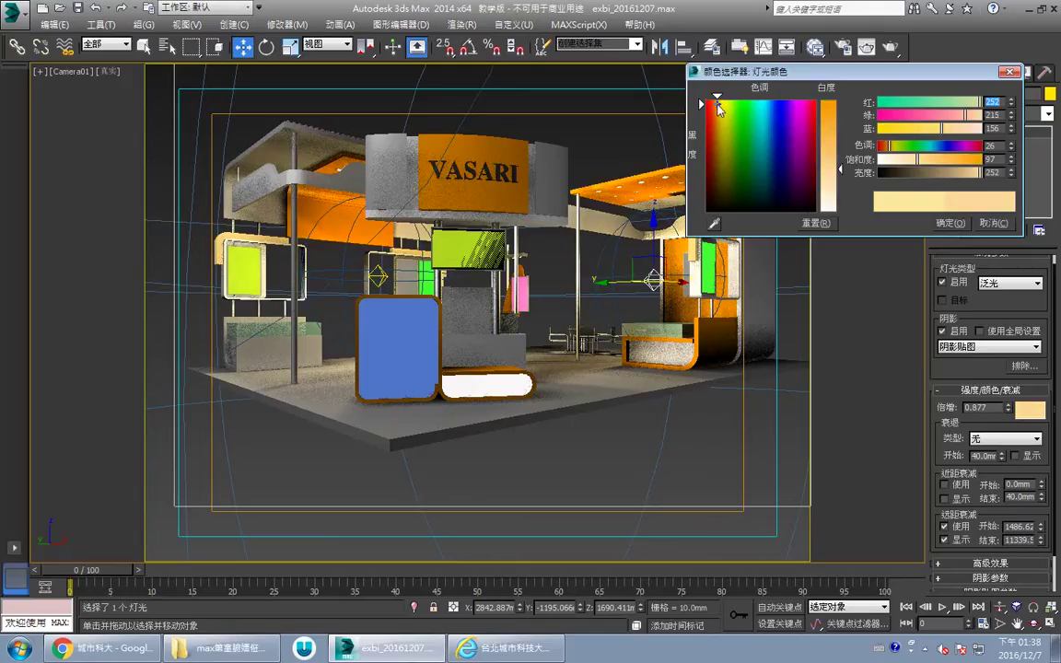
left_click(941, 223)
left_click(746, 136)
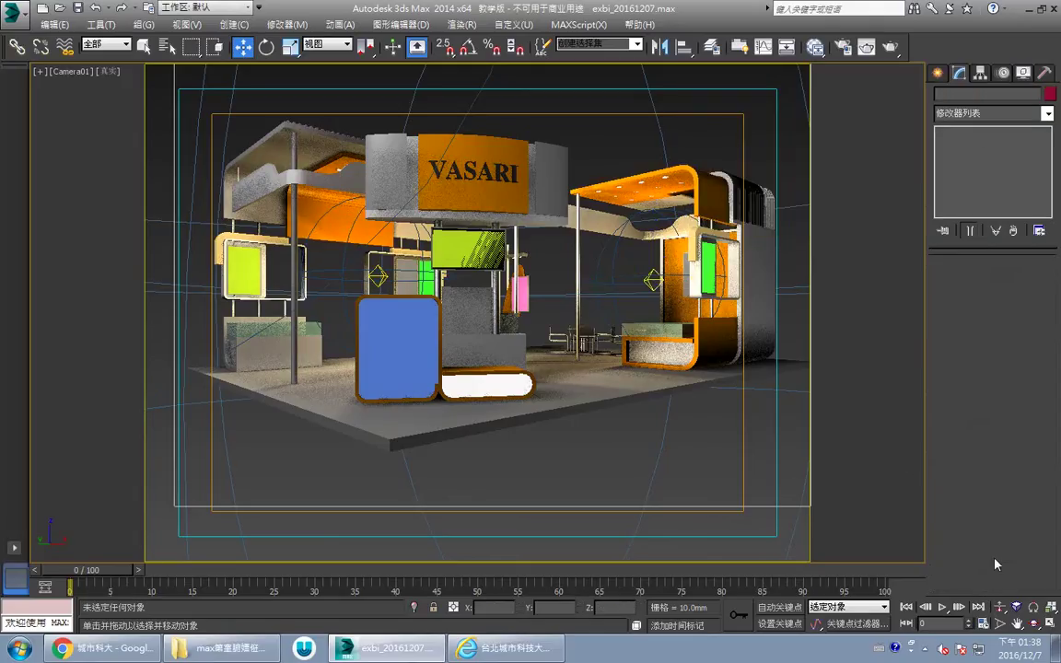
Step: Select the second omni light in front of the booth and set its colour to light blue, about (87, 168, 244)
left_click(1051, 623)
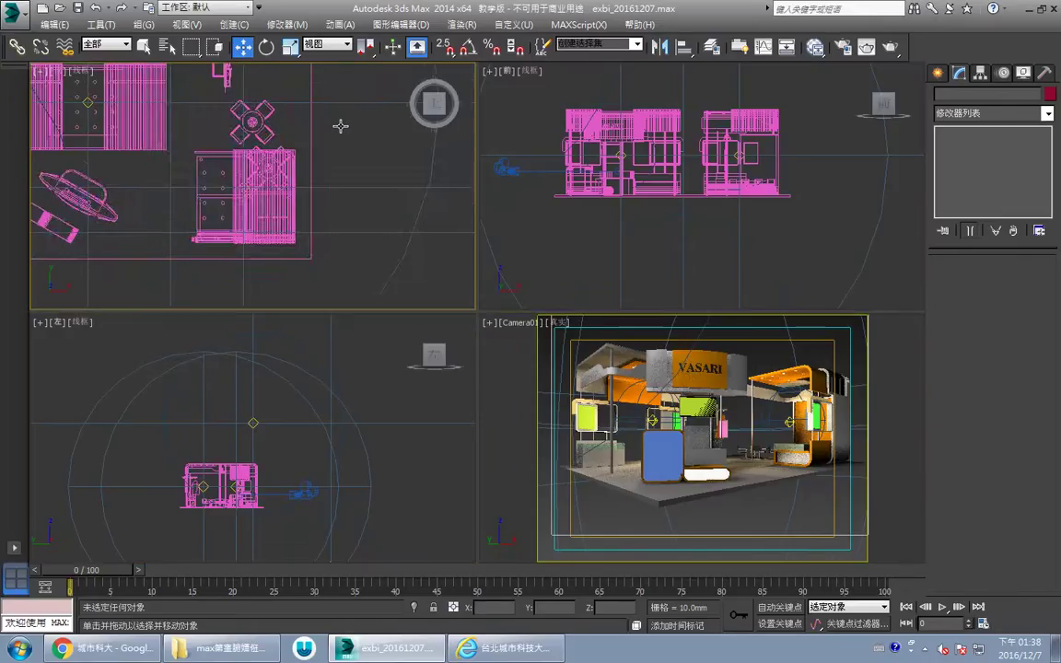
scroll(304, 230, "down", 3)
middle_click_drag(298, 244, 306, 192)
left_click(296, 195)
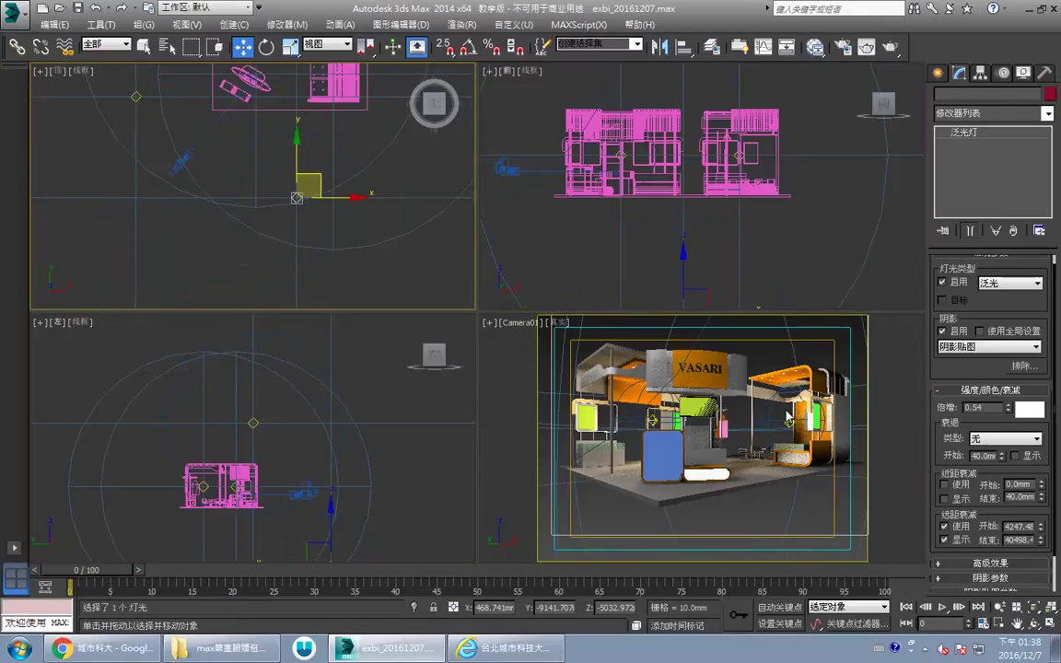
left_click(1030, 412)
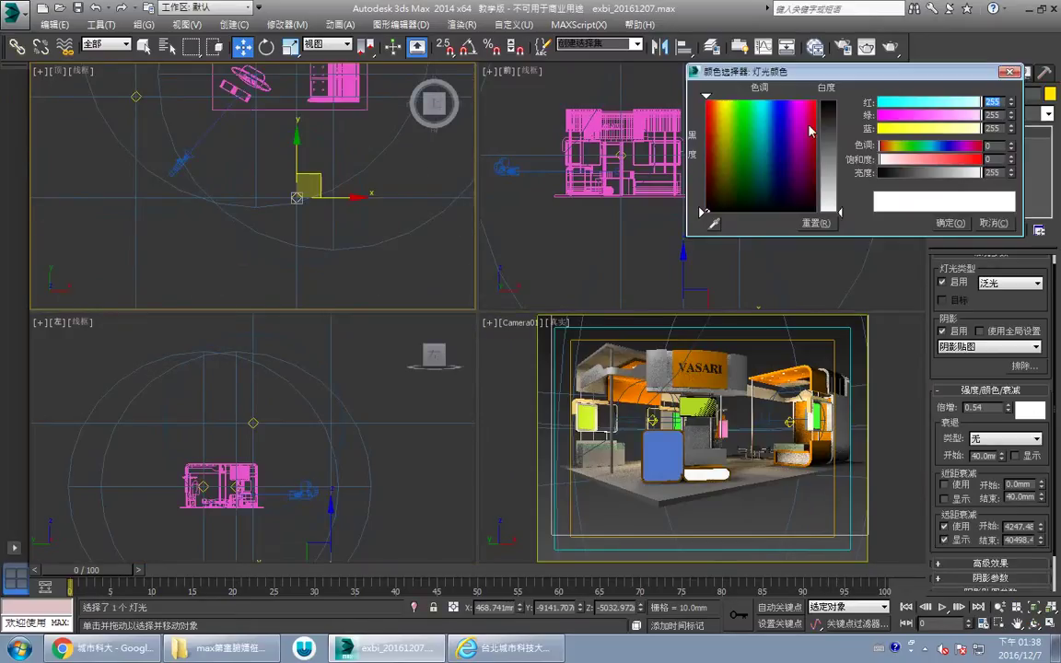
left_click(767, 105)
left_click(833, 140)
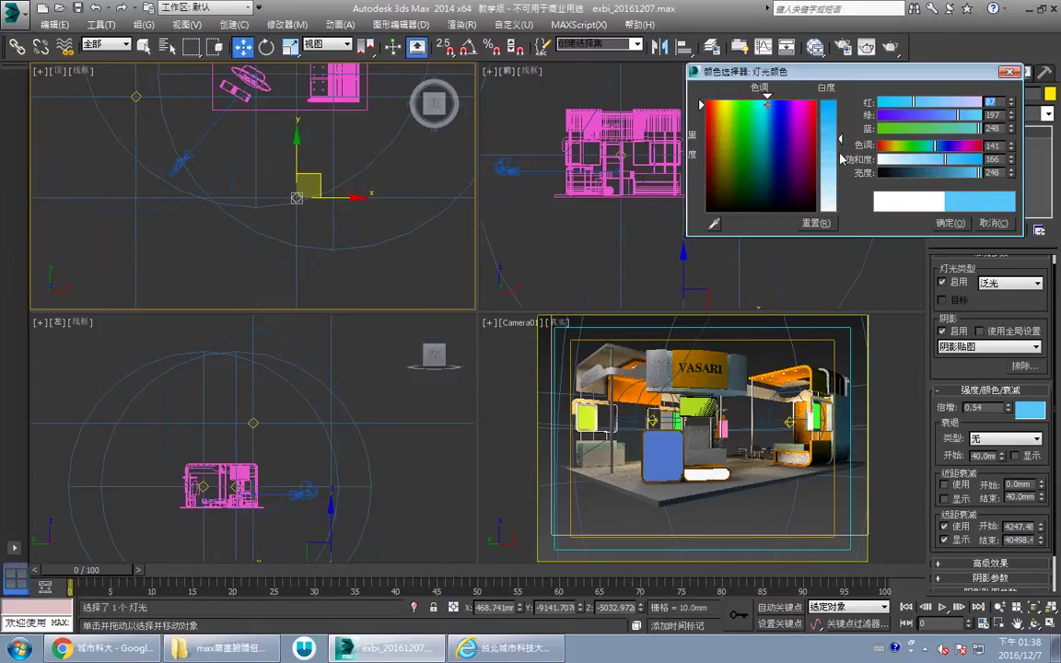
left_click(771, 108)
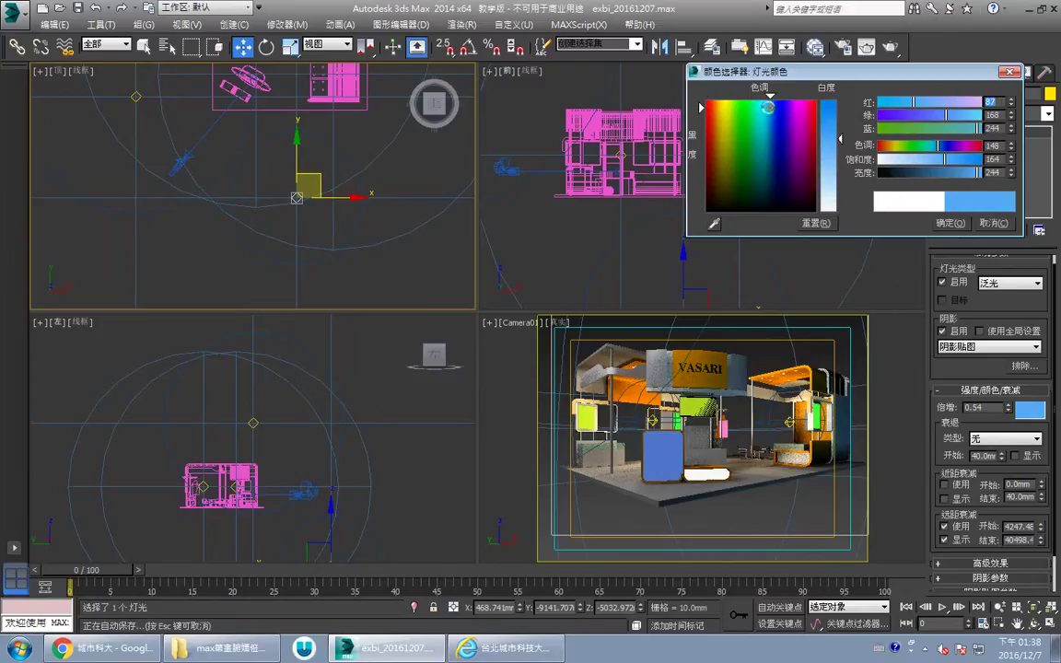
left_click(950, 223)
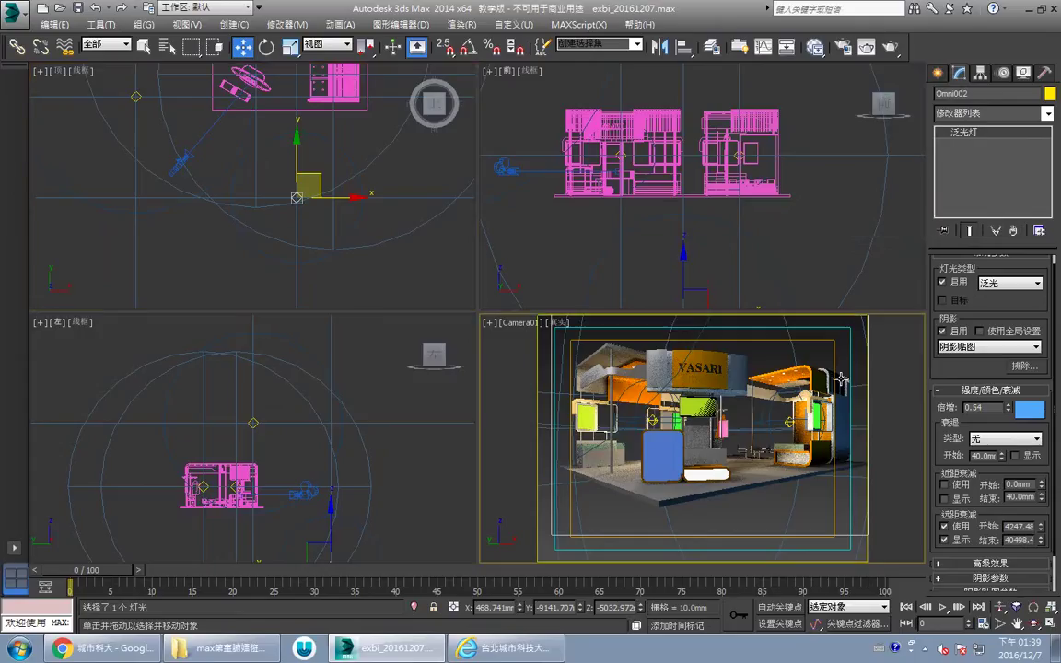
Step: Check the blue light in the camera view and shift the second omni light along X to about 916 mm
key("alt+w")
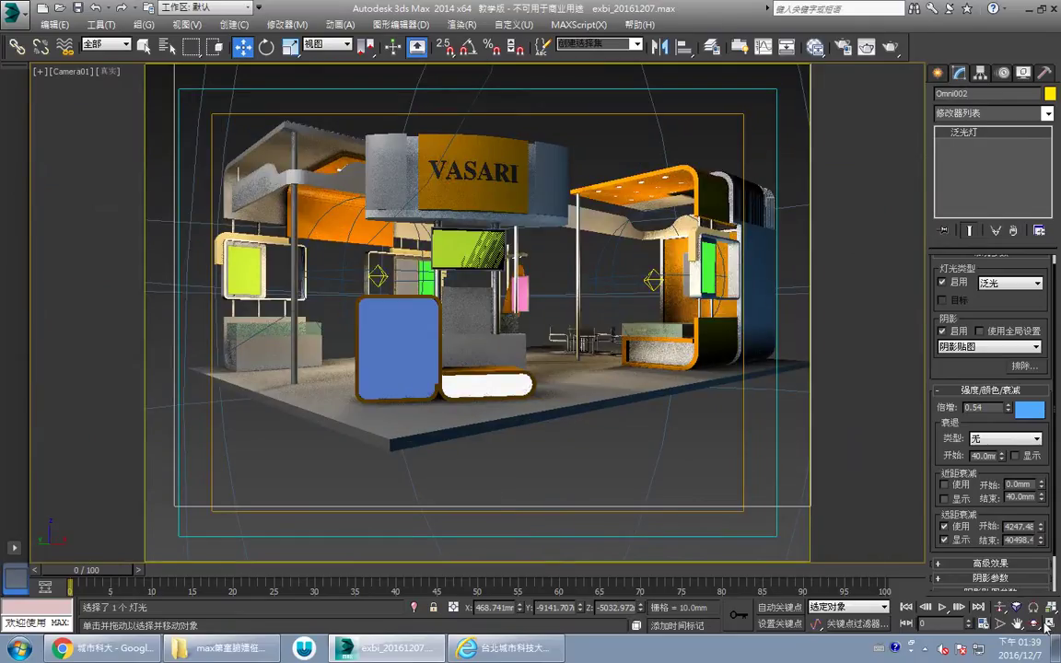
key("alt+w")
middle_click_drag(699, 223, 702, 243)
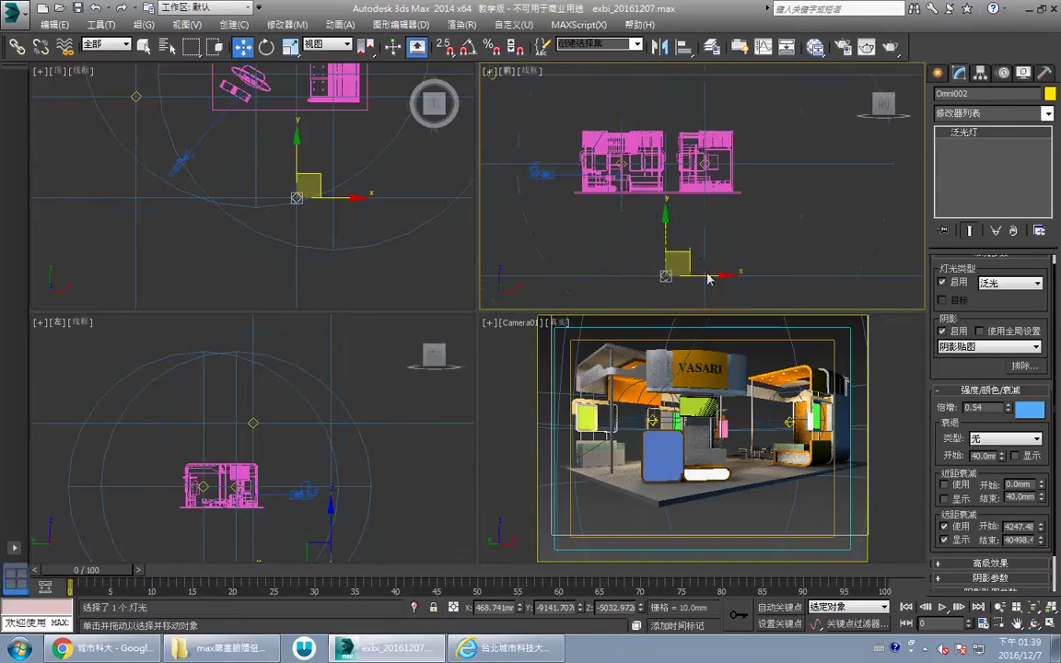
left_click_drag(707, 275, 714, 274)
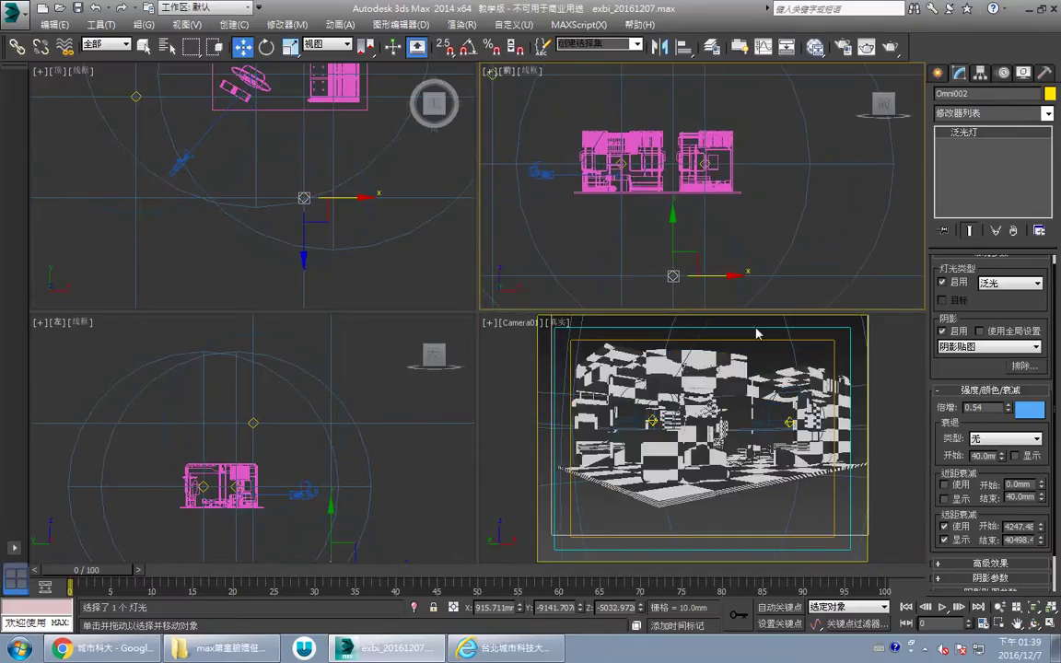
Step: Test-render the camera view to examine the warm and blue lighting, and close the rendered image
right_click(781, 371)
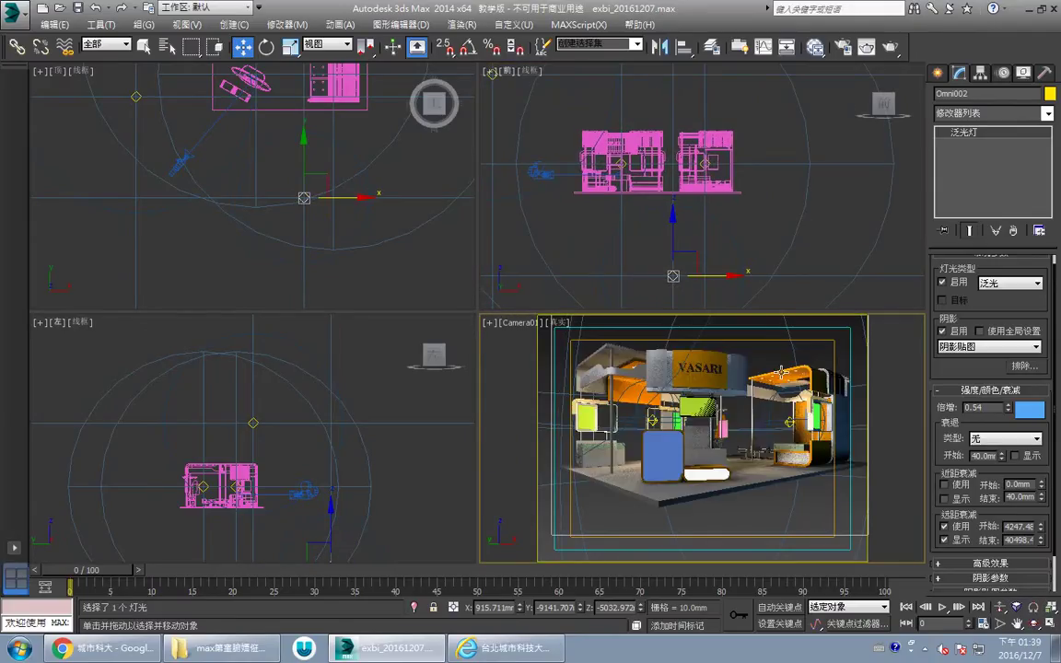
left_click(866, 46)
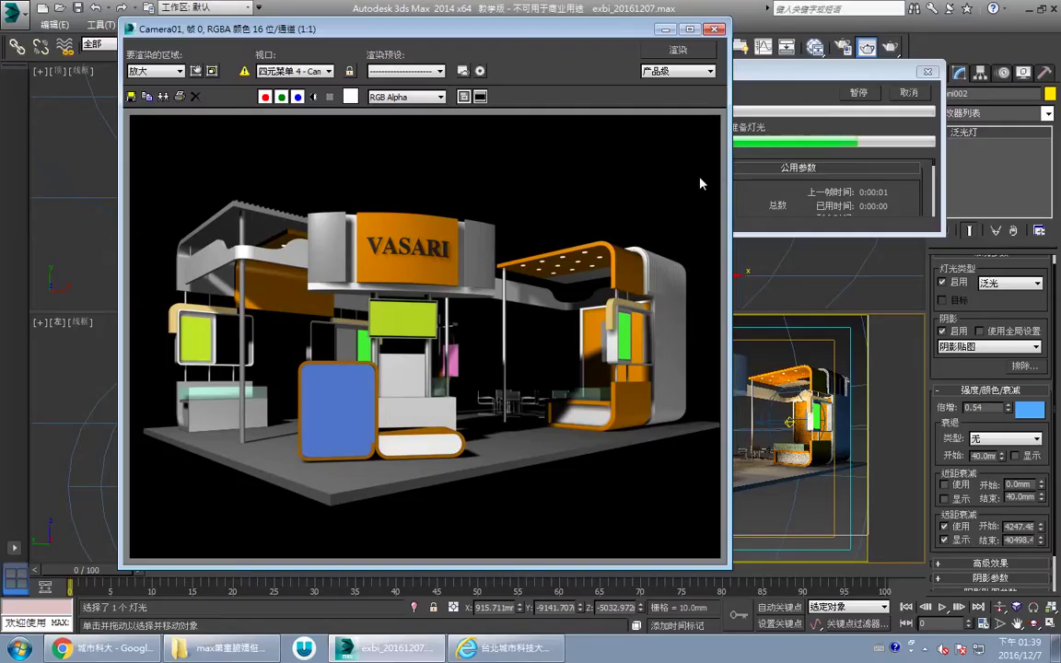
left_click(735, 194)
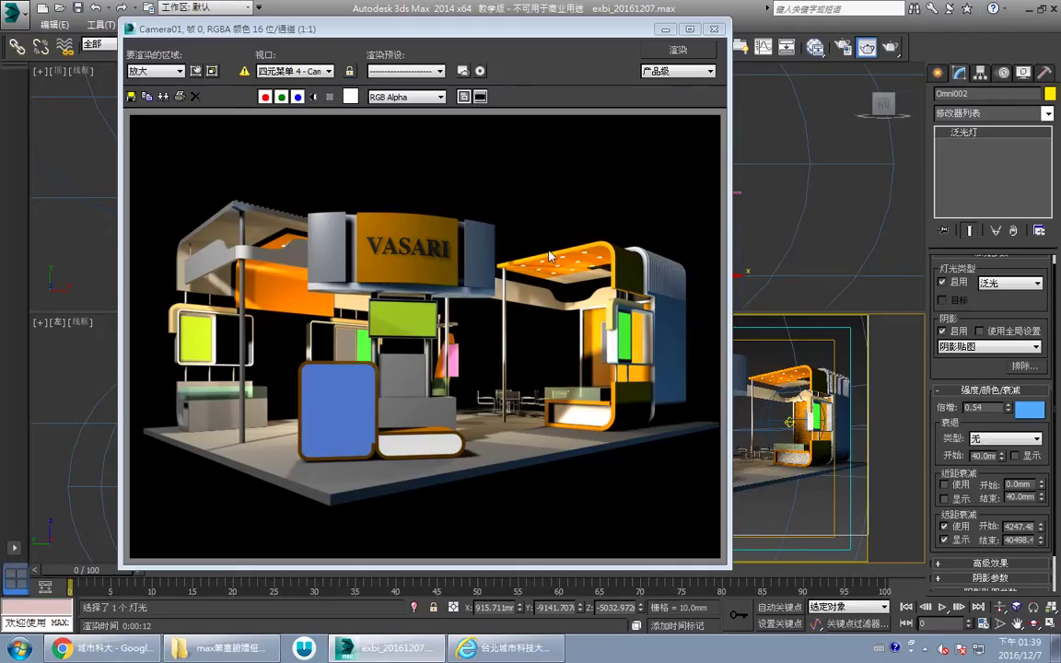
left_click(713, 28)
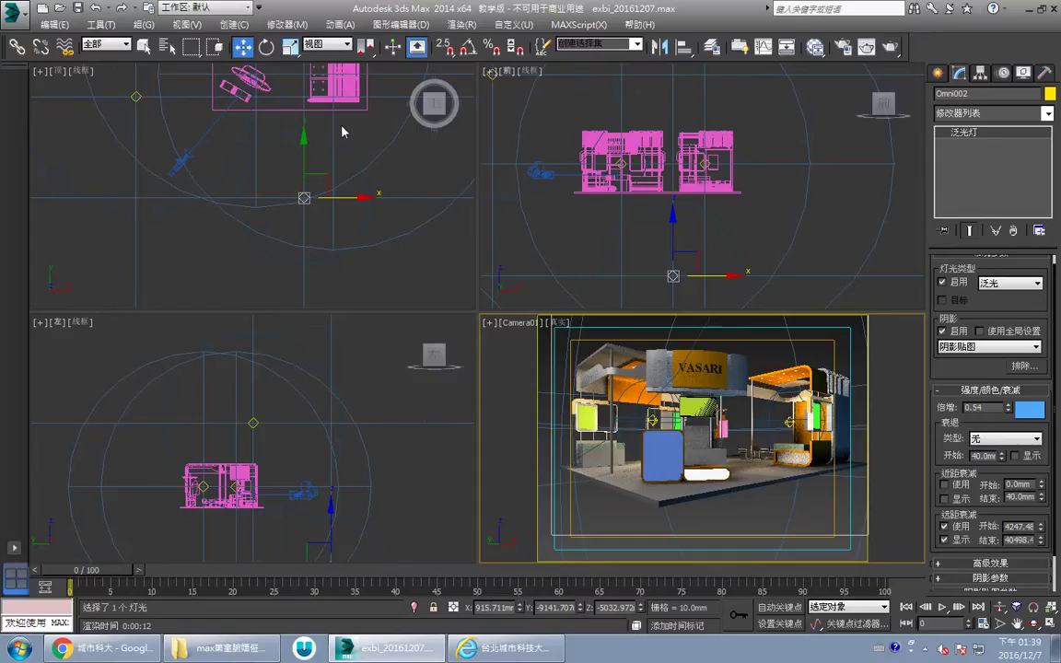
Step: Examine the blue omni light's shadow map parameters and advanced effects alongside a test render of the camera view
scroll(947, 465, "down", 2)
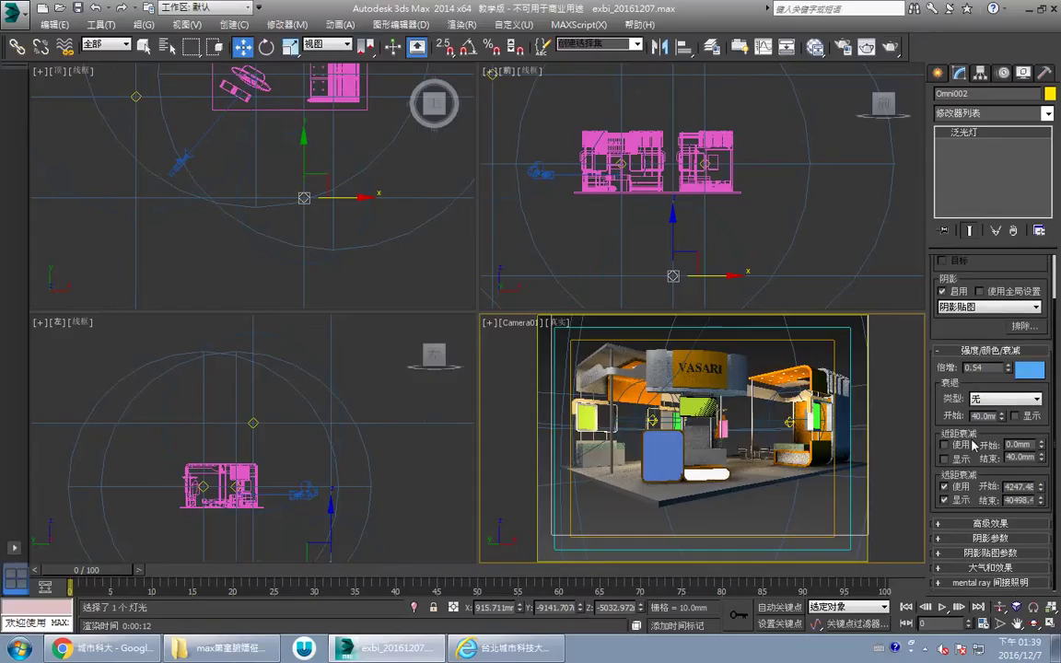
left_click(997, 556)
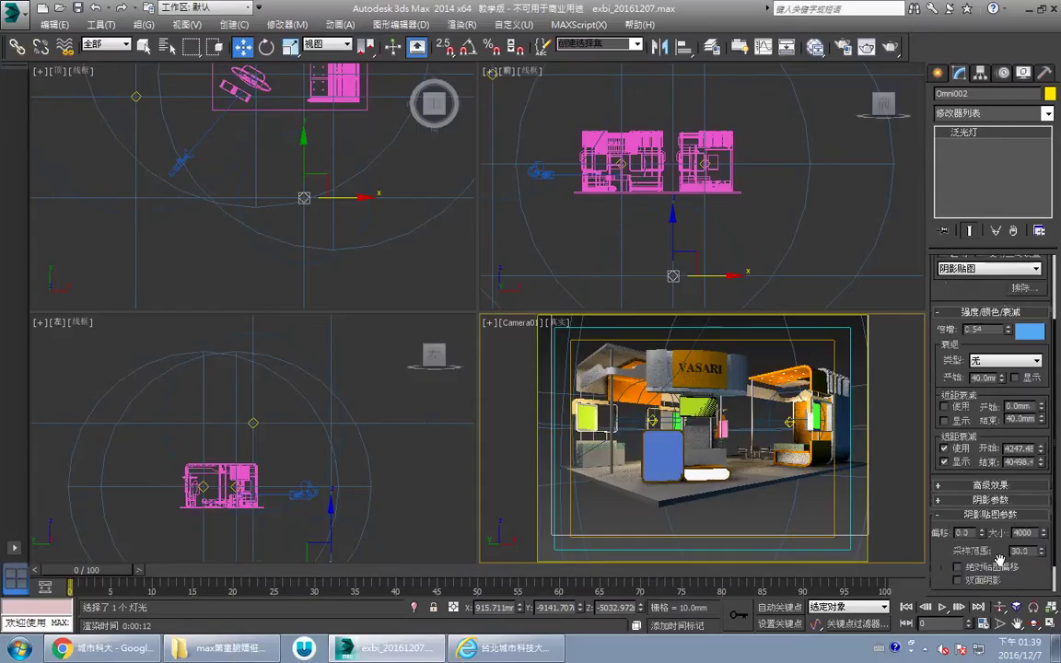
left_click_drag(950, 552, 947, 495)
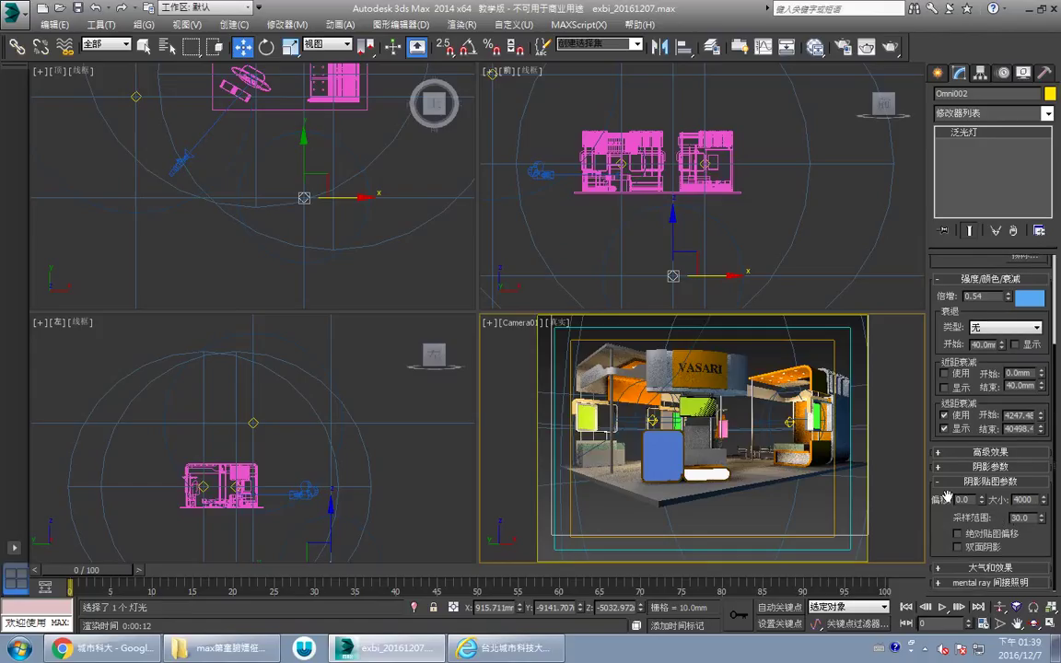
left_click(1017, 520)
left_click(865, 47)
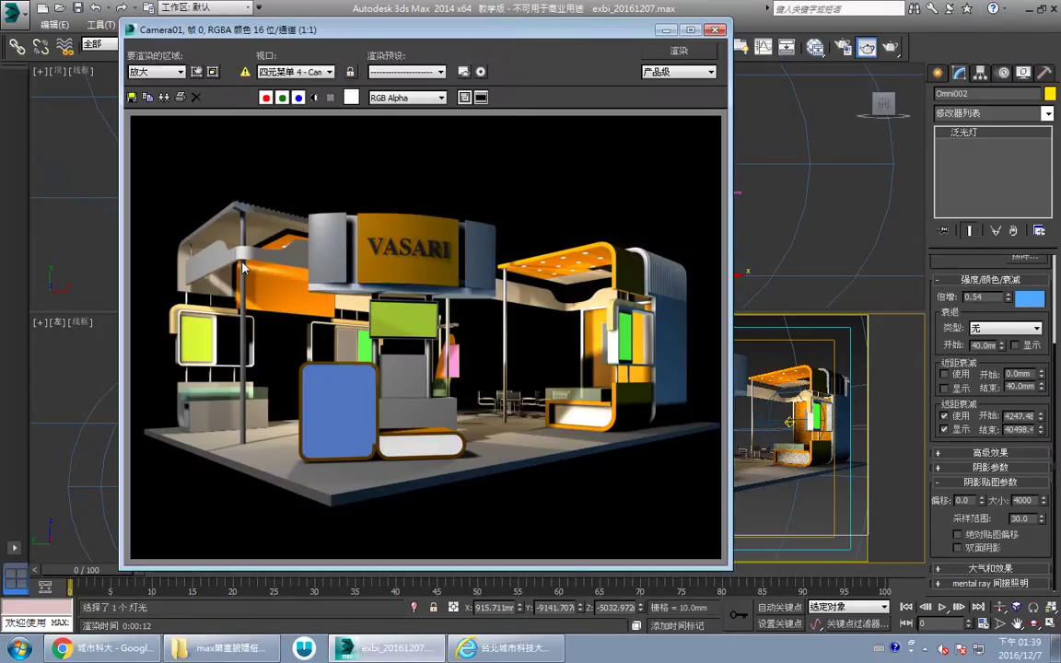
left_click(1017, 455)
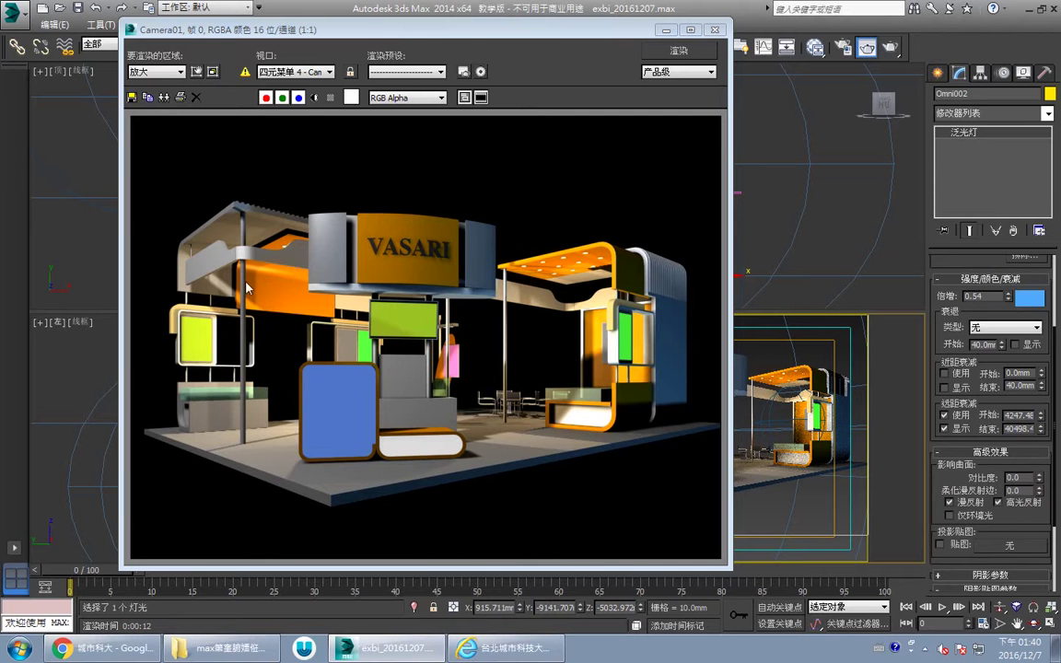
Step: Check the white omni light's parameters and switch off the blue omni light in front of the booth
left_click_drag(427, 29, 396, 357)
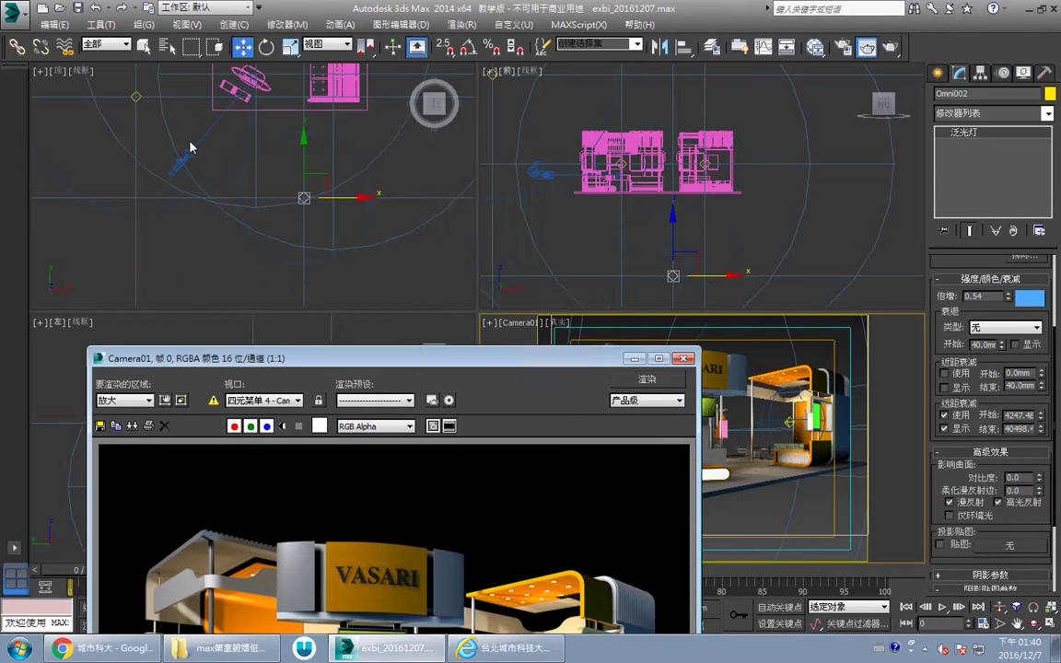
left_click(136, 98)
scroll(958, 327, "down", 3)
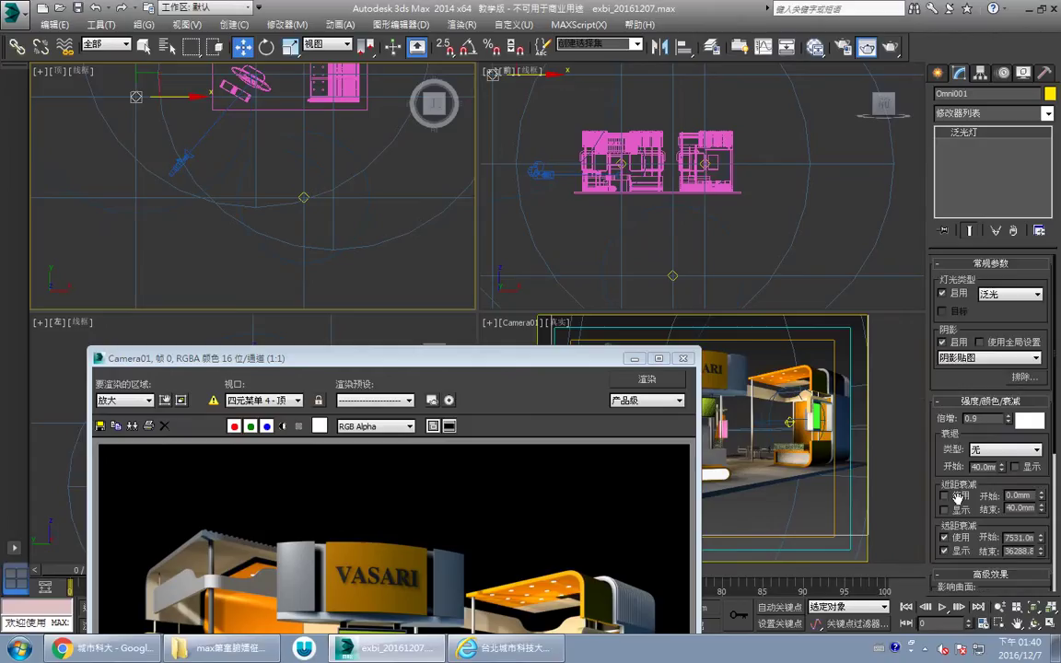
left_click_drag(468, 364, 353, 380)
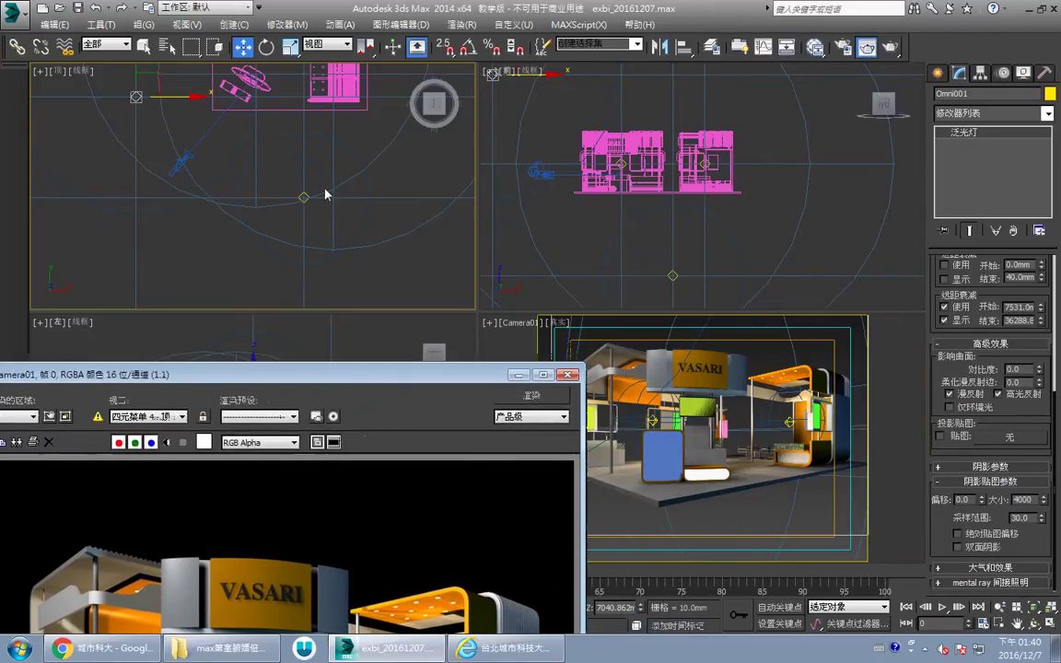
middle_click_drag(324, 194, 327, 265)
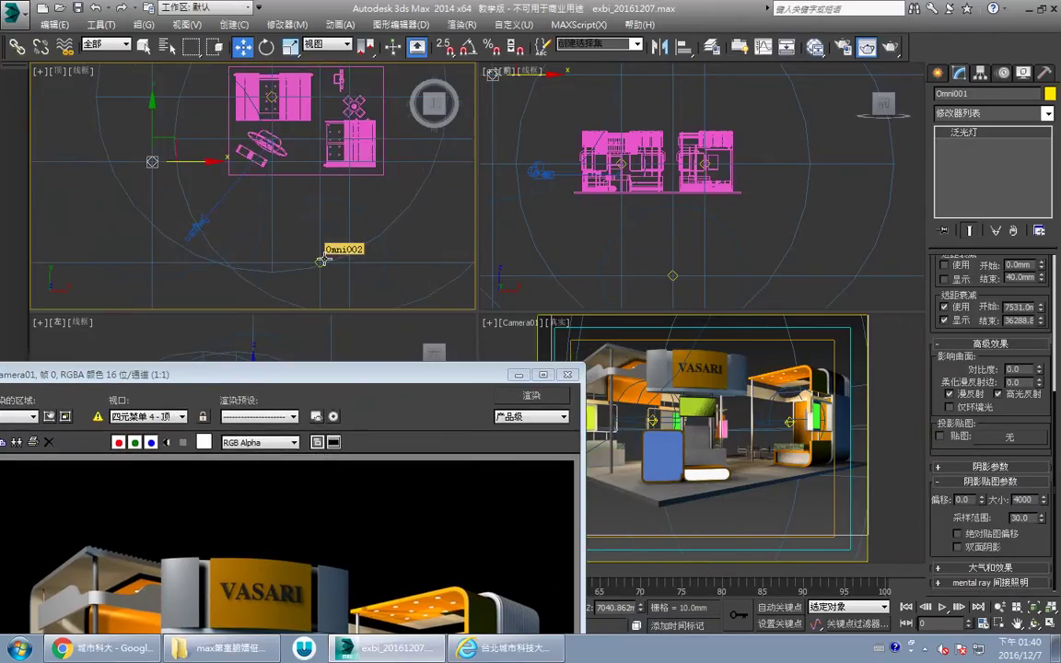
left_click(323, 261)
scroll(988, 266, "up", 3)
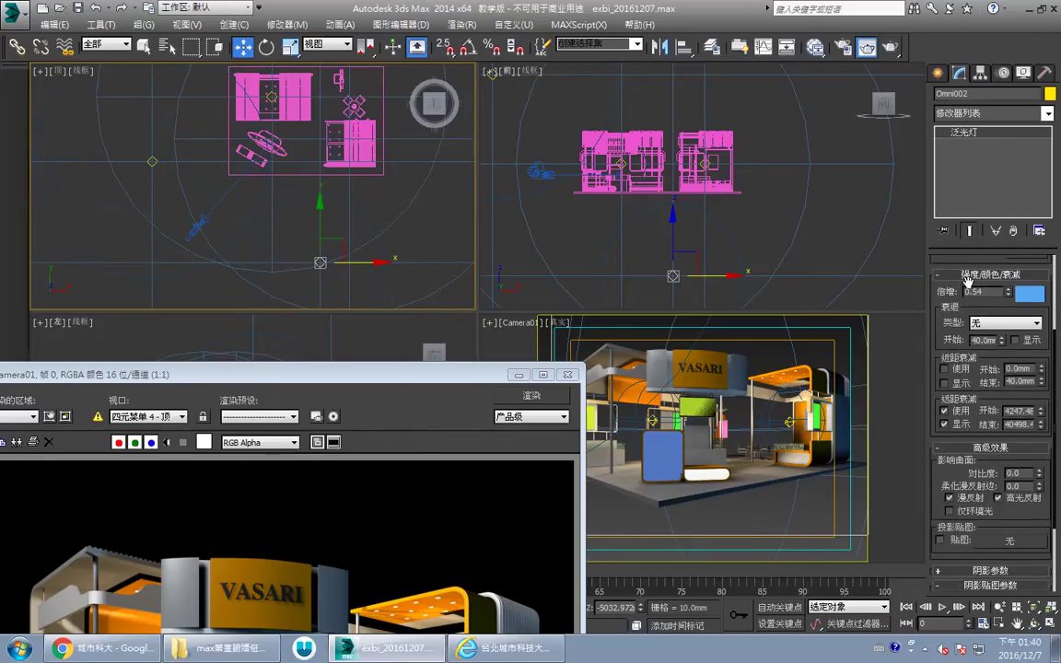
scroll(956, 287, "up", 3)
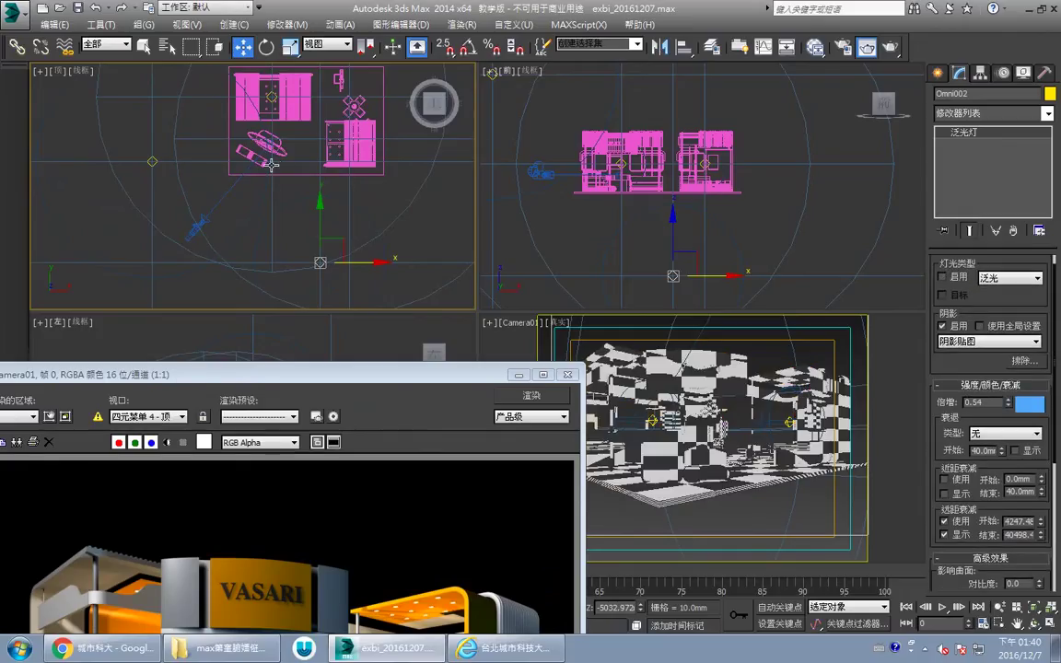
Step: Switch off the pale orange omni light inside the booth, reselect the white omni light and test-render the camera view
left_click(272, 97)
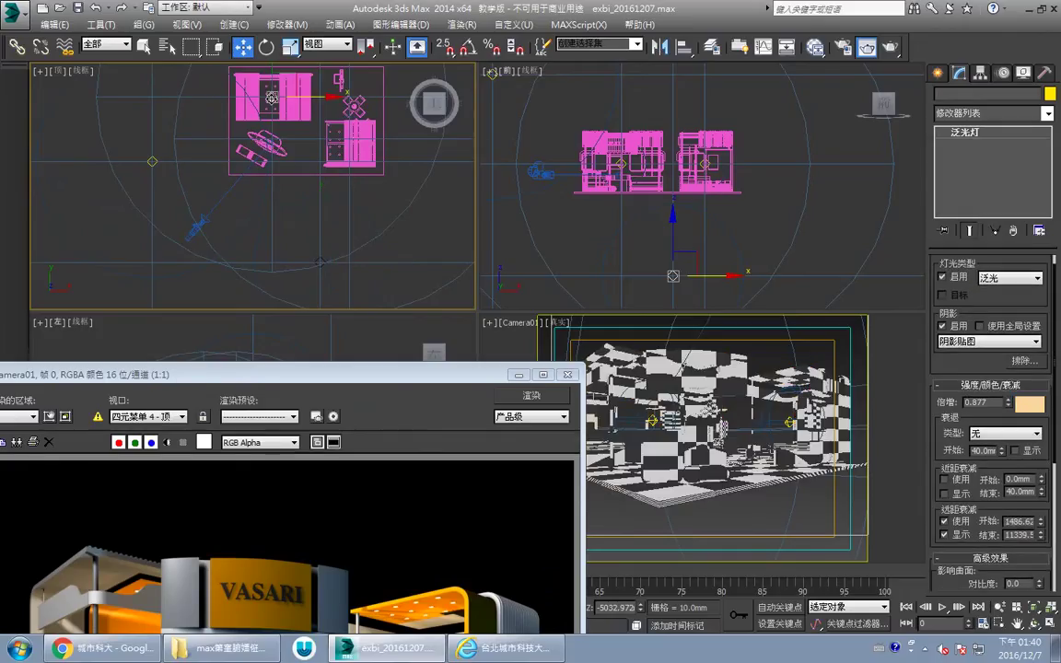
scroll(964, 284, "up", 1)
left_click(152, 162)
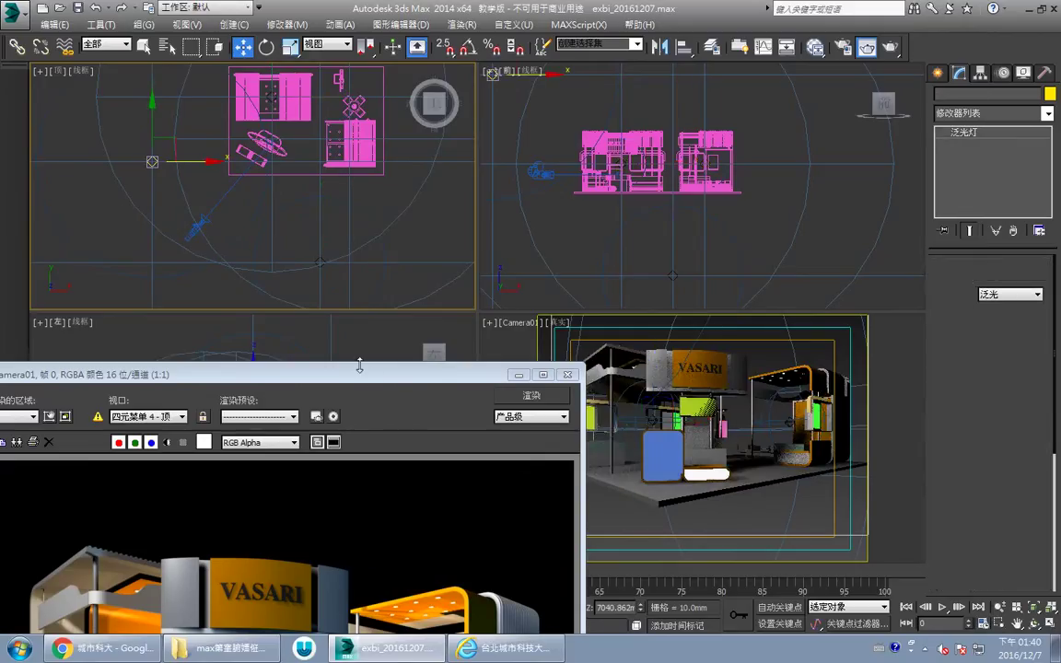
left_click_drag(379, 377, 425, 107)
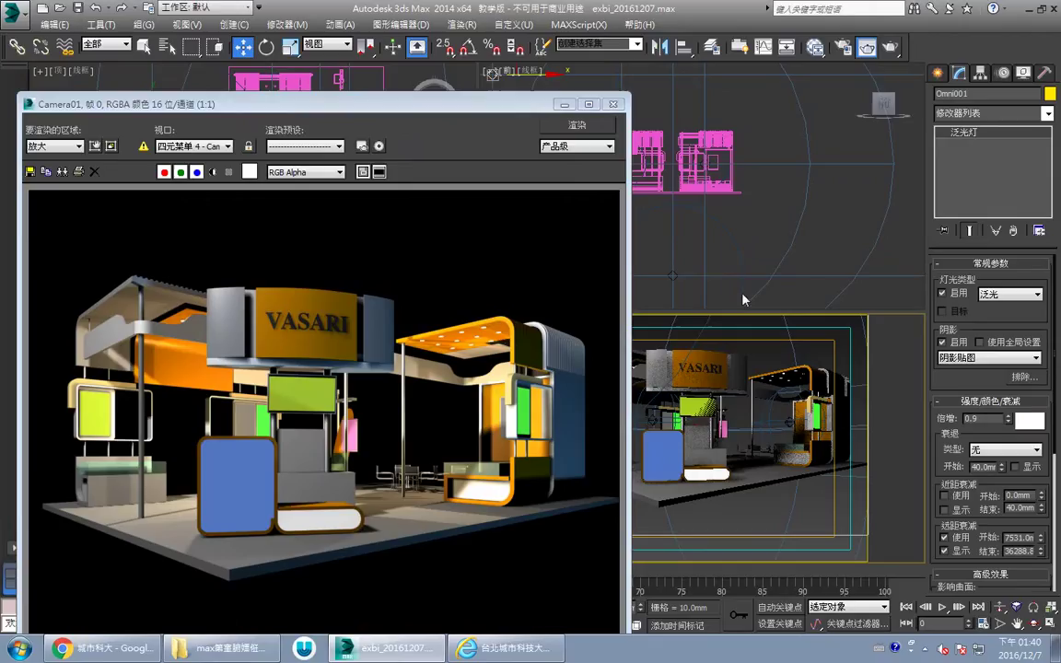
left_click(605, 126)
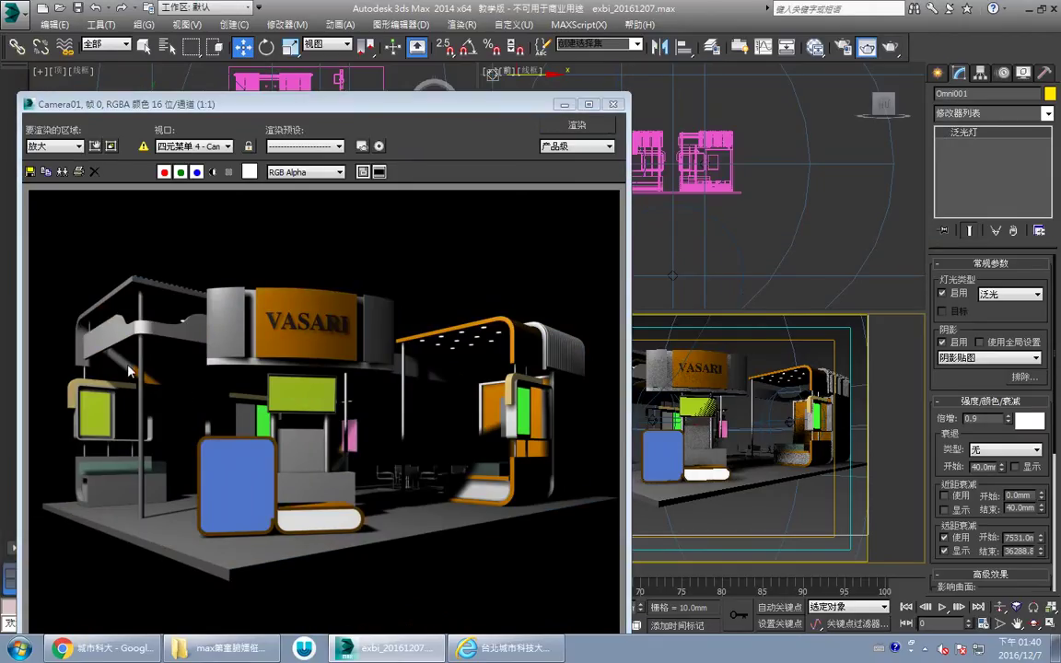
Step: Set the white omni light's soften diffuse edge to 100 and test-render the camera view
scroll(961, 458, "down", 5)
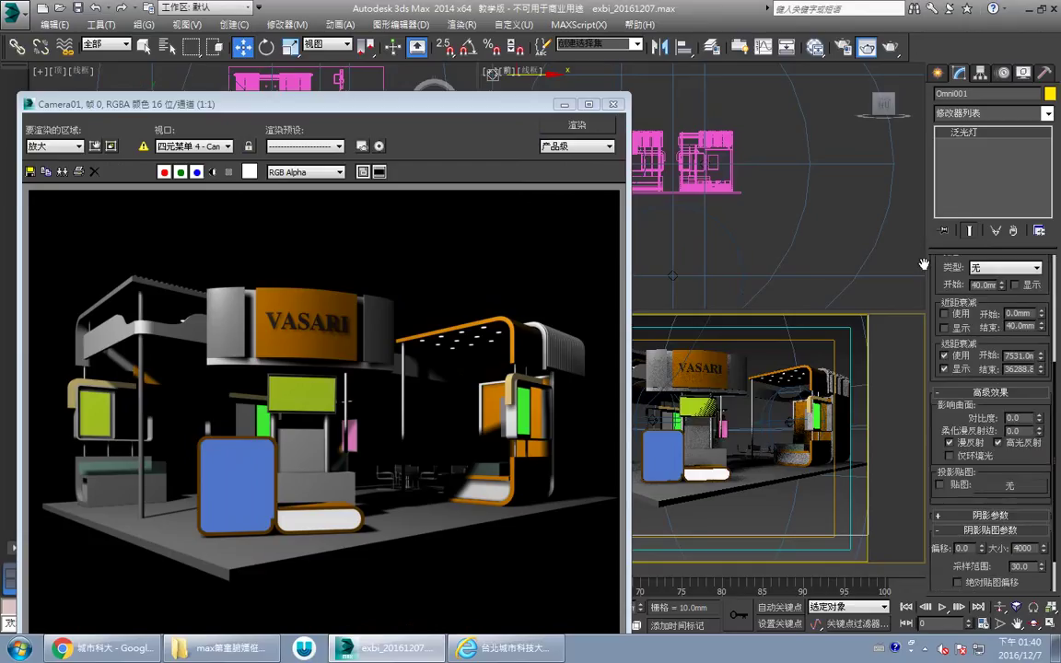
left_click(1023, 430)
type("100")
key("Return")
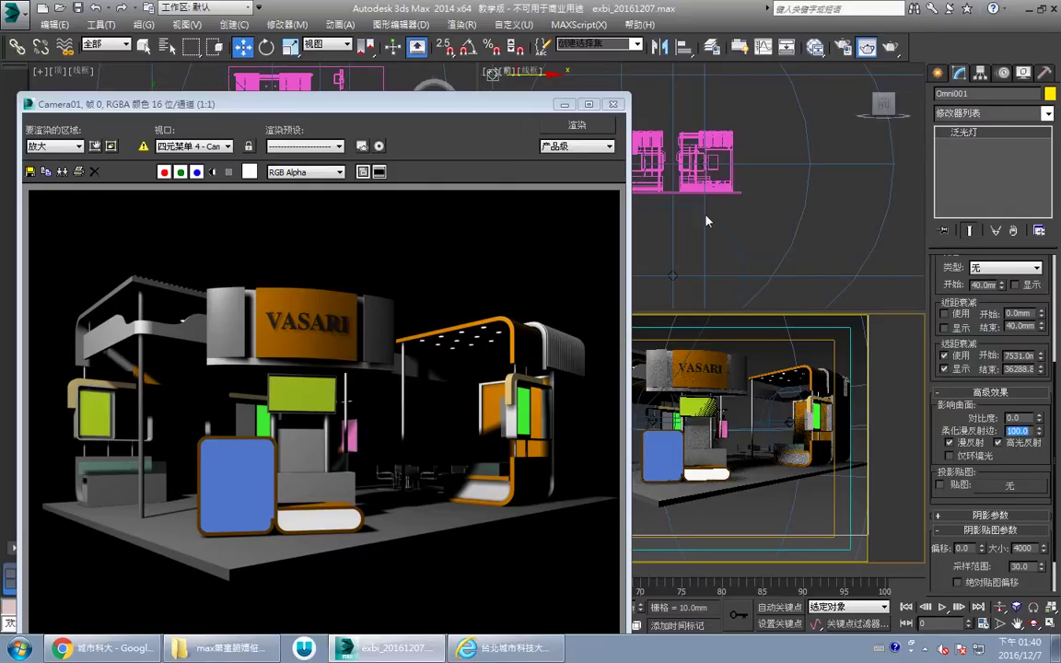
left_click(599, 127)
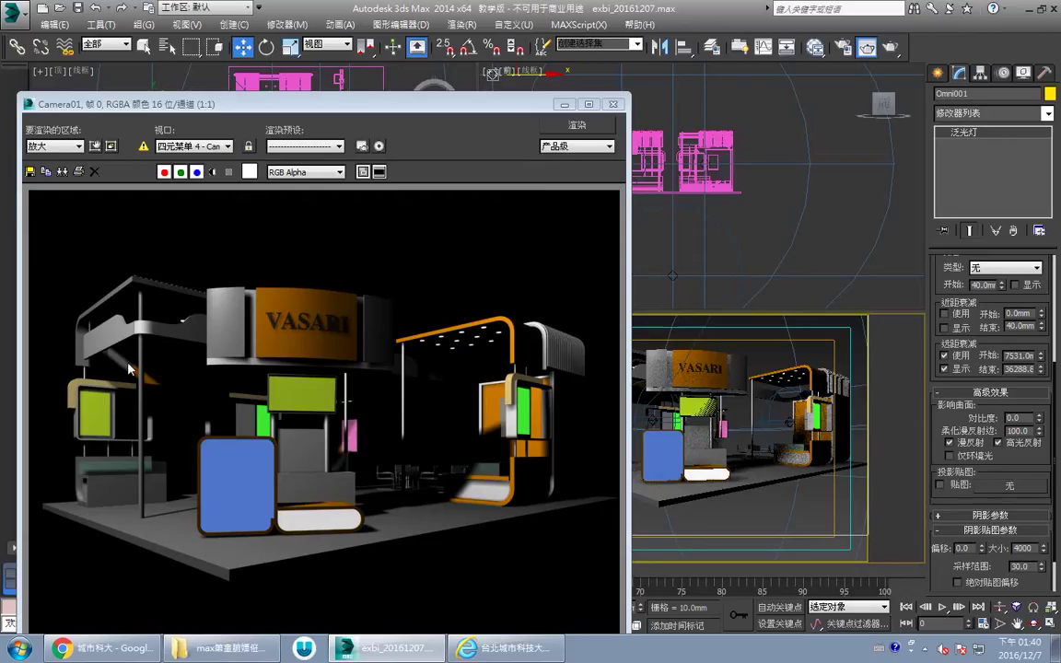
Step: Try soften diffuse edge 0 and shadow map size 8000 in a test render, and undo both changes
right_click(1040, 431)
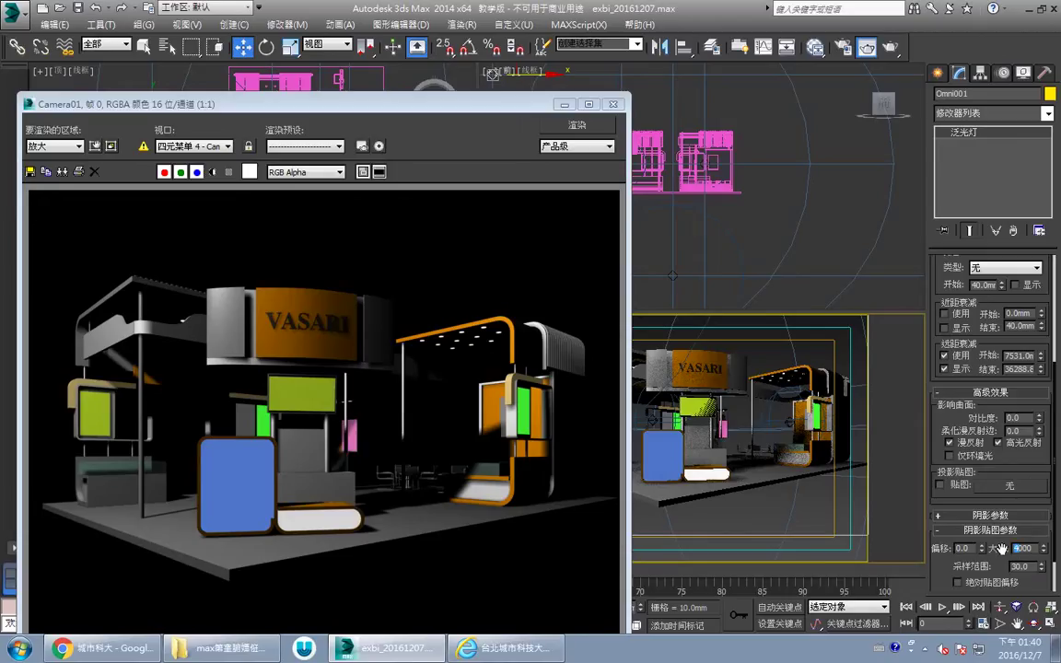
type("8")
key("Return")
left_click(578, 126)
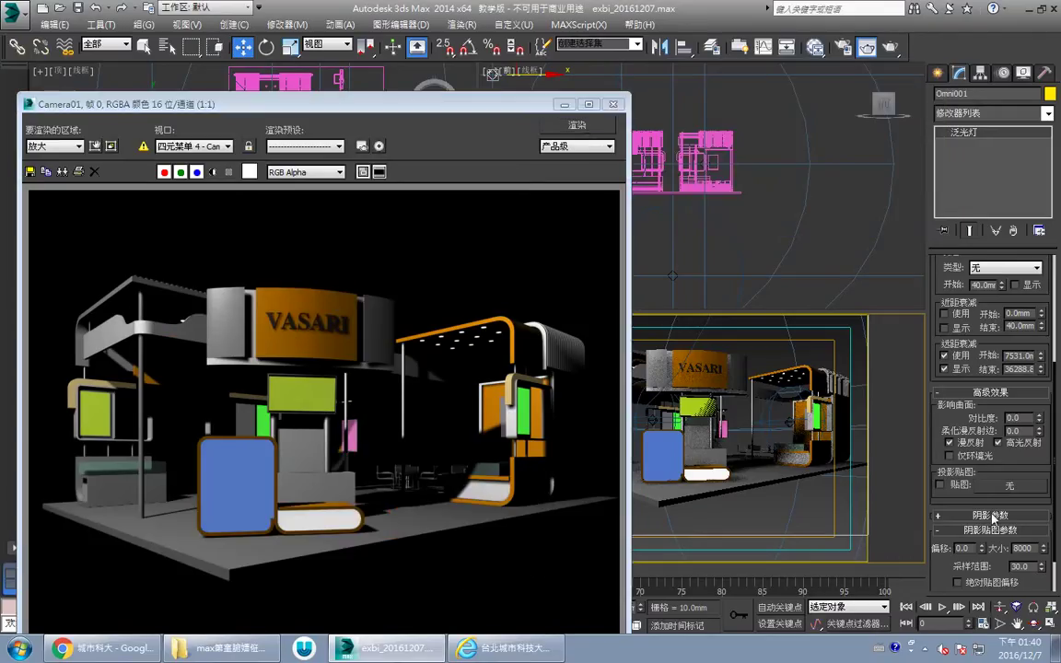
left_click(96, 8)
left_click(96, 8)
Step: Set the white omni light's shadow map sample range to 50 and test-render the camera view
scroll(1024, 535, "down", 3)
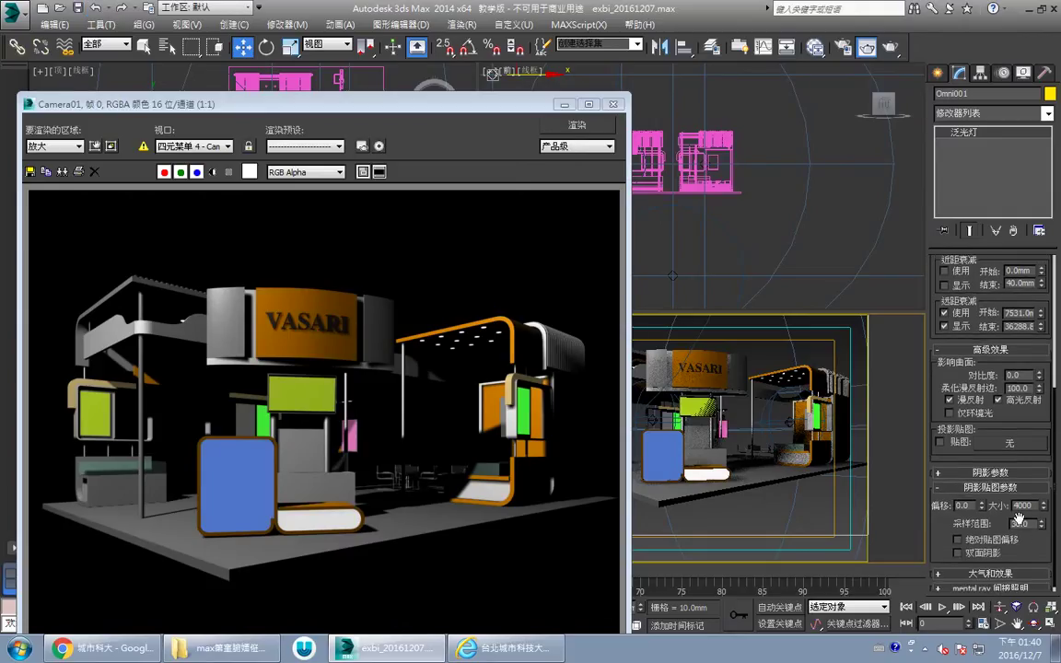
left_click_drag(1033, 523, 992, 523)
type("50")
key("Return")
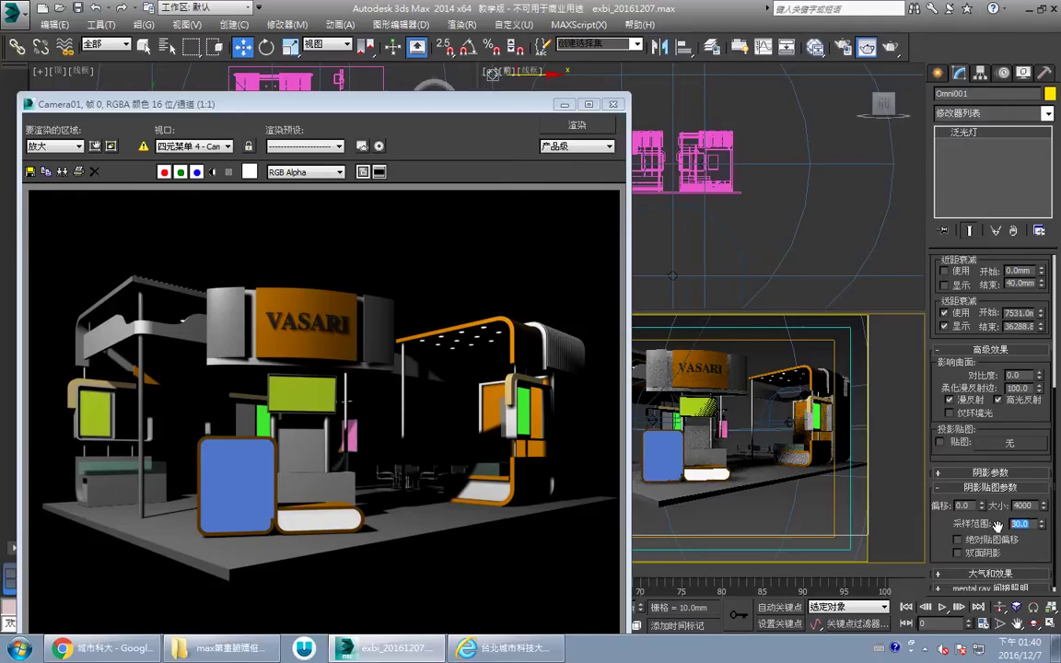
left_click(602, 132)
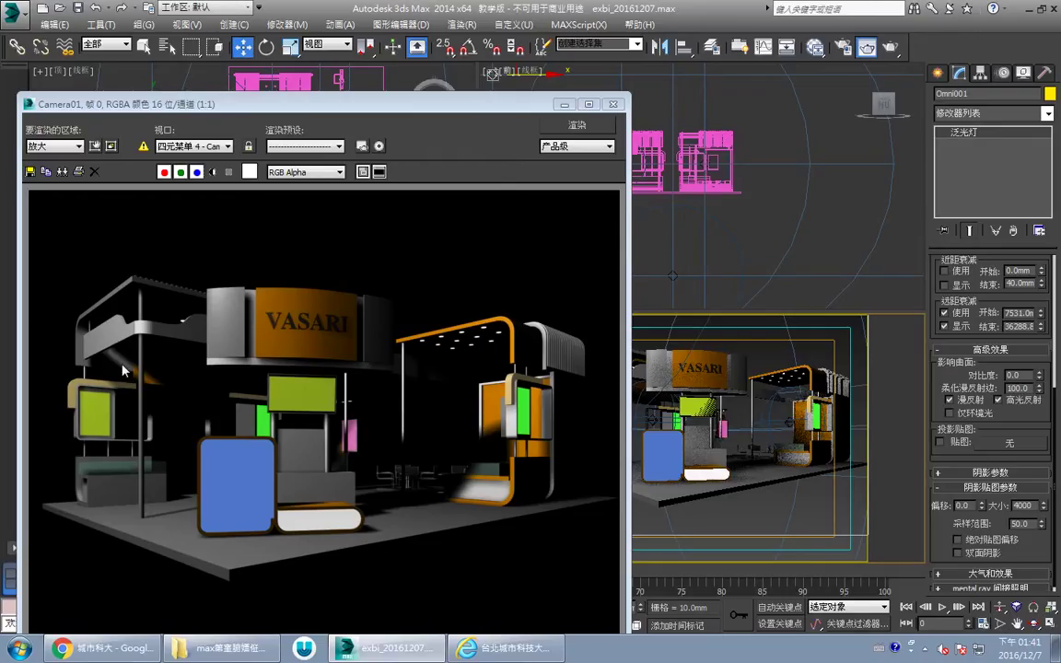
Step: Change the white omni light's shadow colour to mid grey and test-render the camera view
left_click(1009, 474)
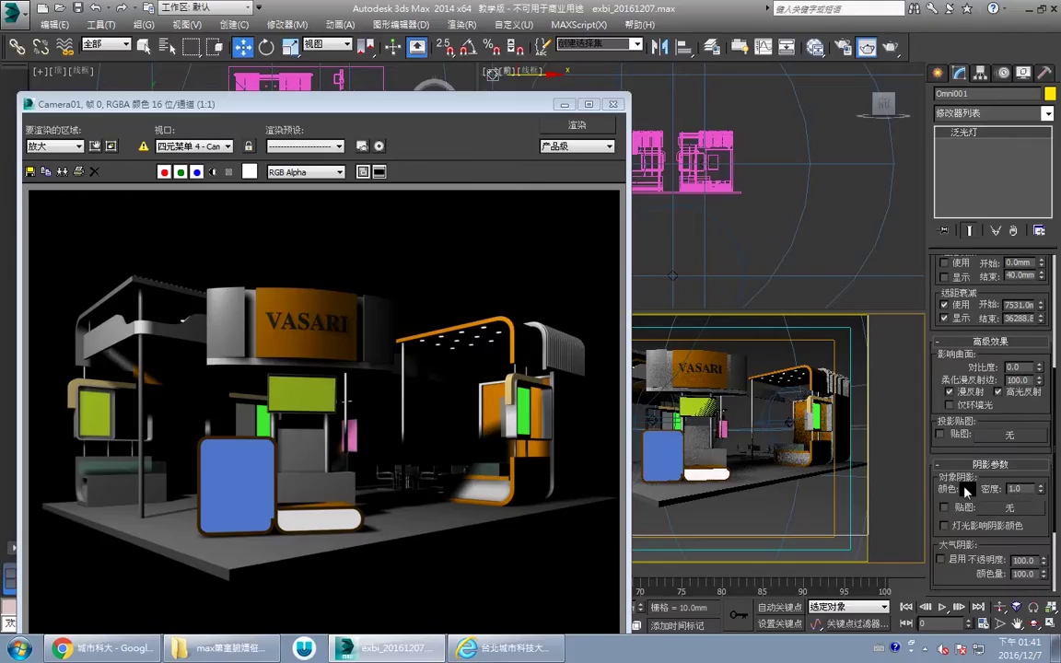
left_click(966, 489)
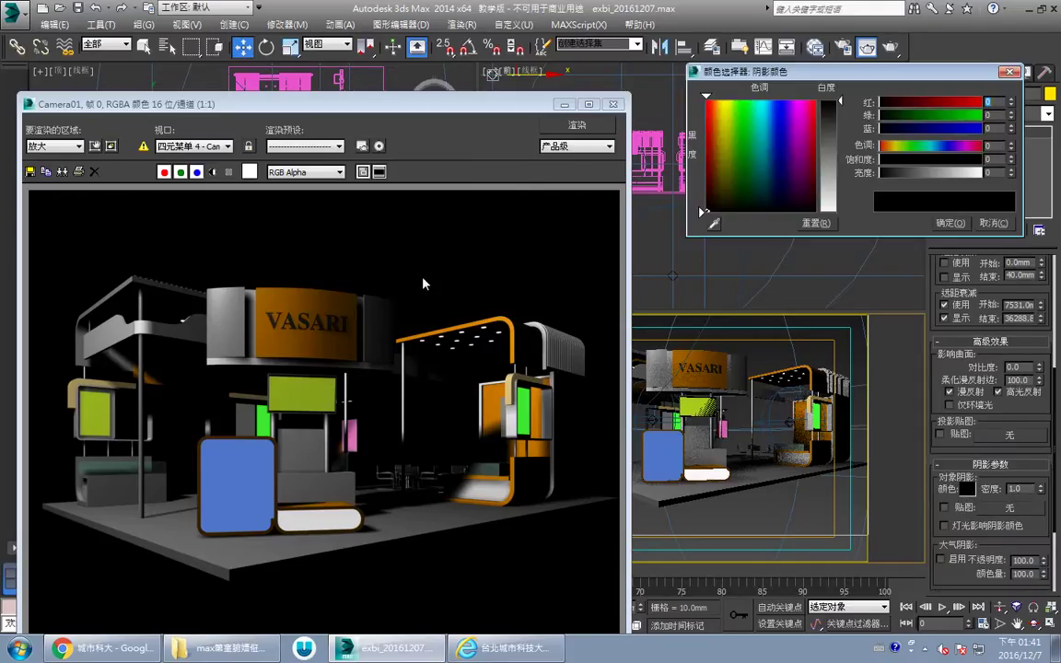
left_click(829, 162)
left_click(955, 224)
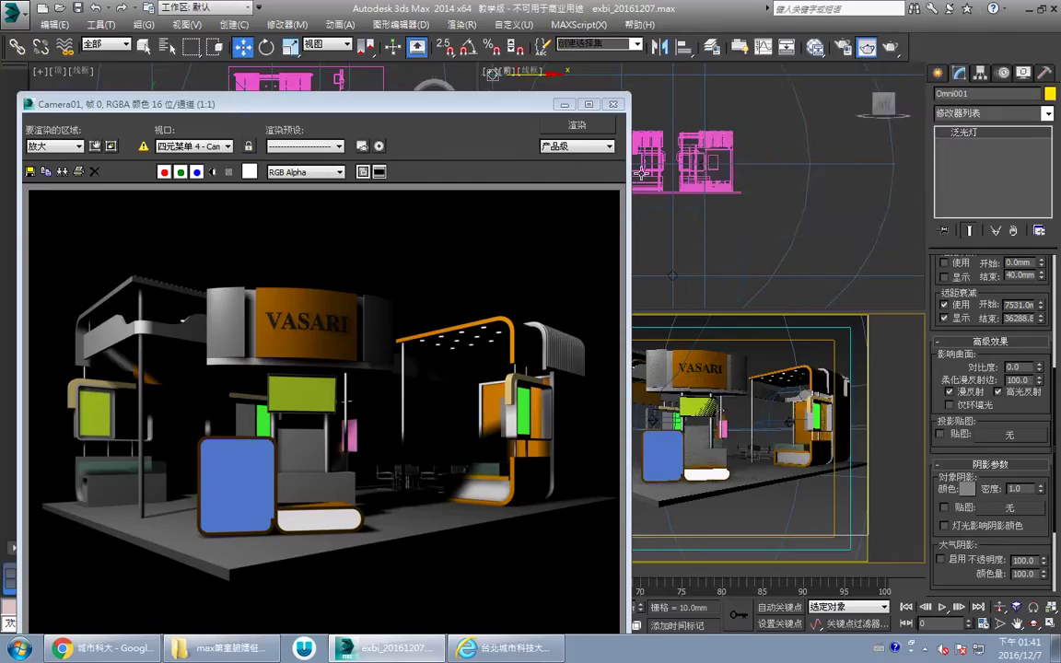
left_click(600, 129)
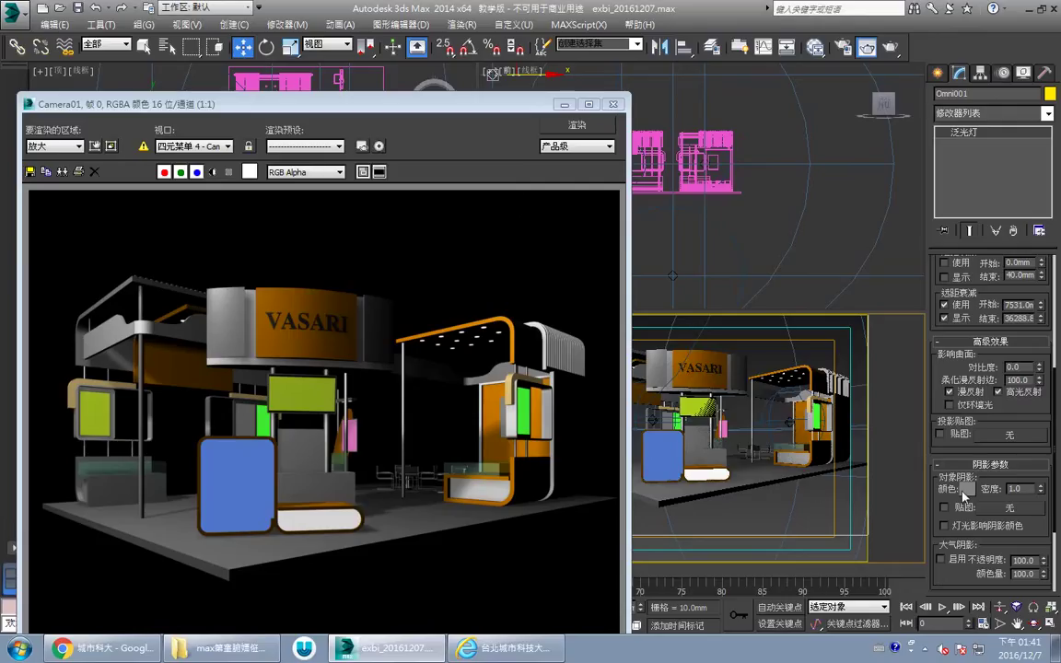
Step: Try a shadow density of 10 on the white omni light in a test render
double_click(1012, 489)
type("10")
key("Return")
left_click(575, 125)
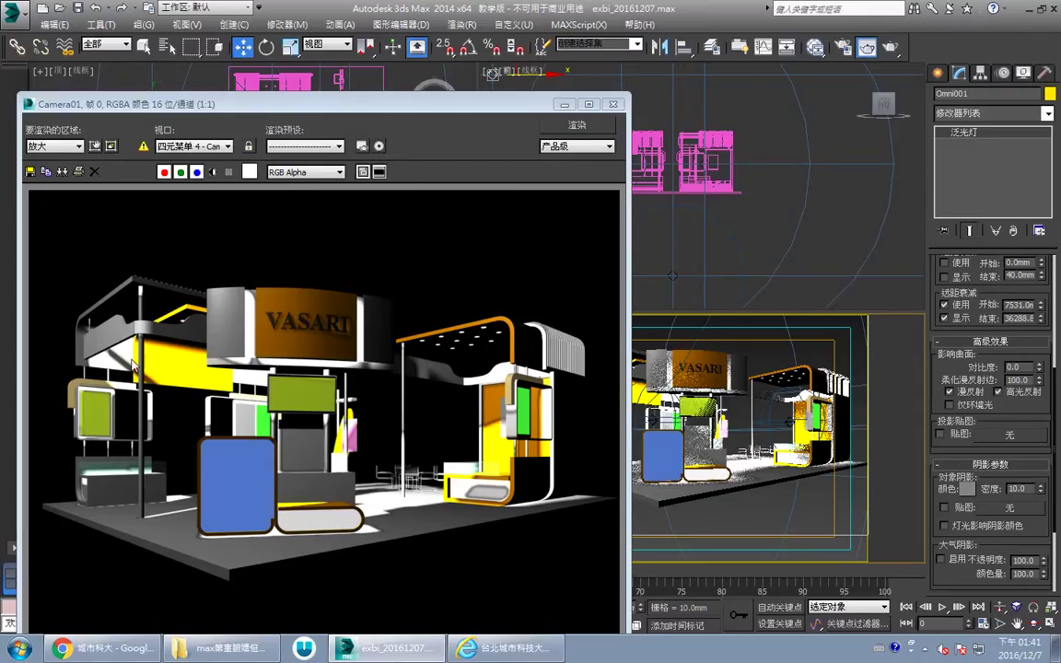
Step: Set the white omni light's shadow density to 0.7 and test-render the camera view
double_click(1023, 489)
type("0.7")
key("Return")
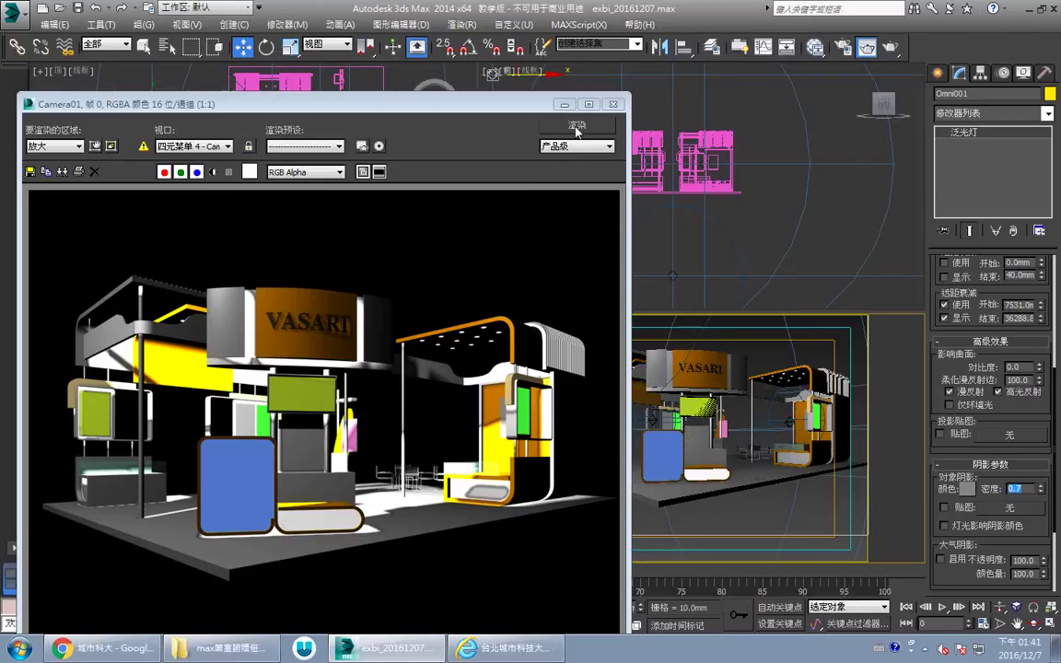
left_click(576, 125)
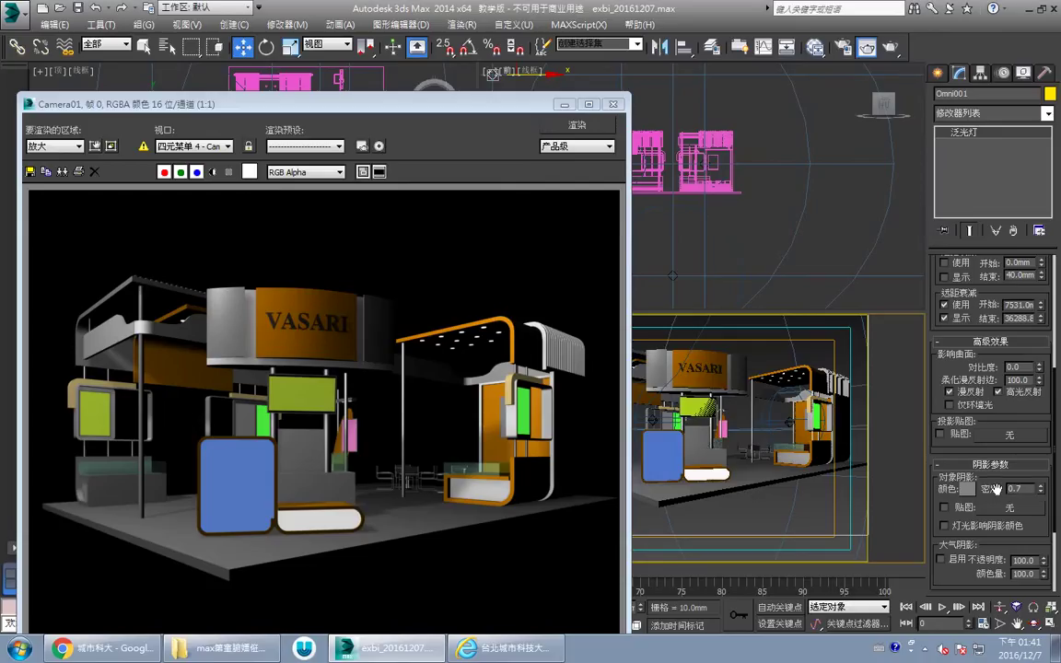
Step: Switch the blue omni light in front of the booth back on and test-render the camera view
left_click_drag(430, 111, 410, 352)
left_click(320, 260)
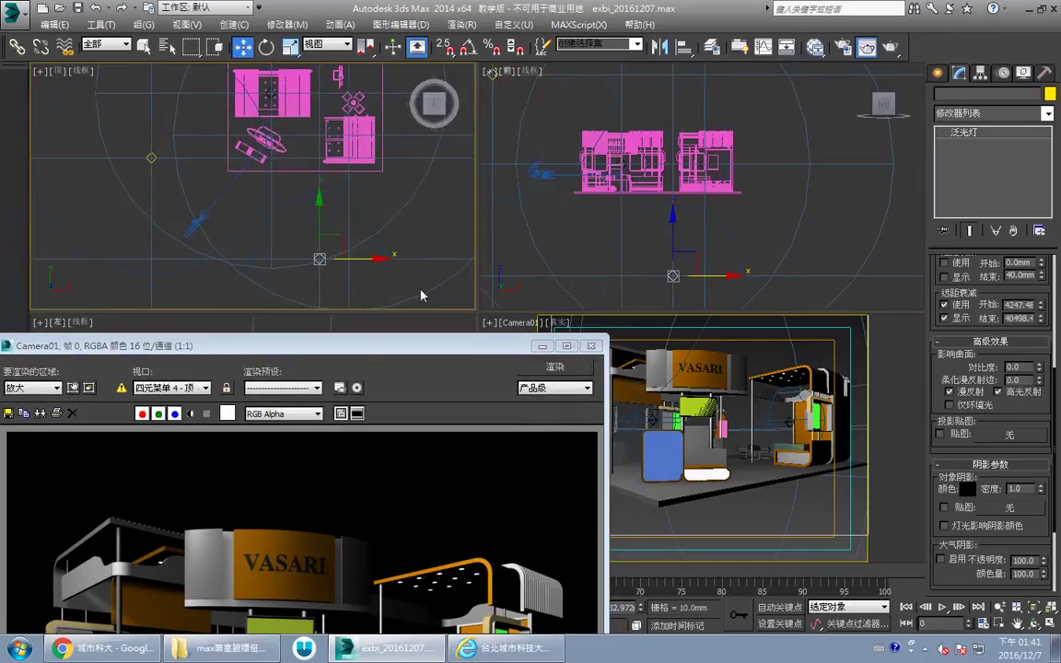
middle_click_drag(332, 140, 329, 133)
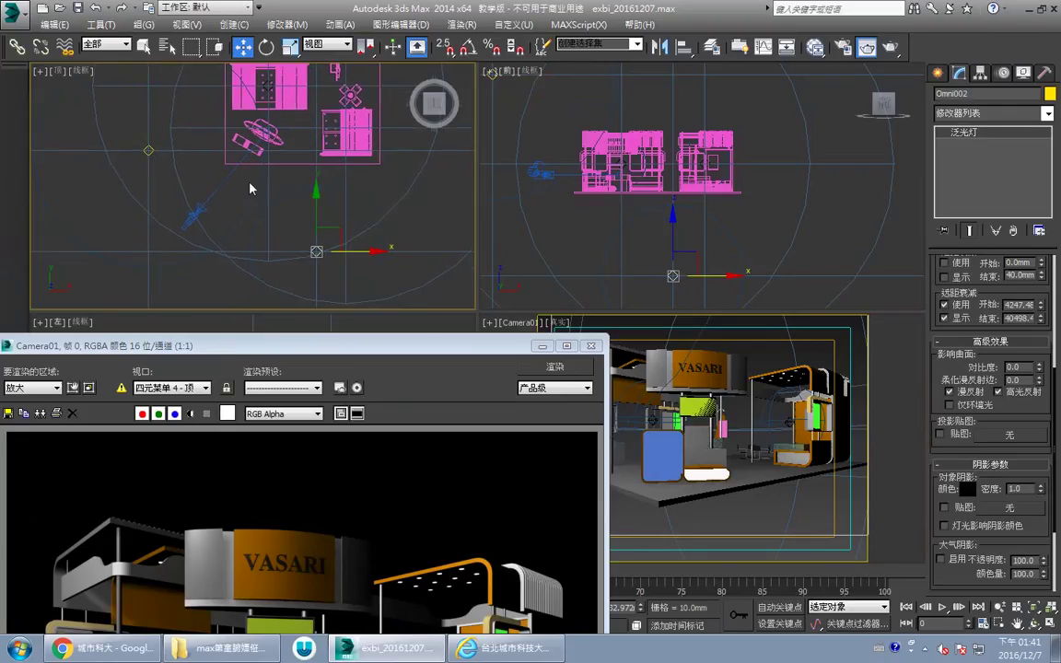
scroll(992, 538, "up", 5)
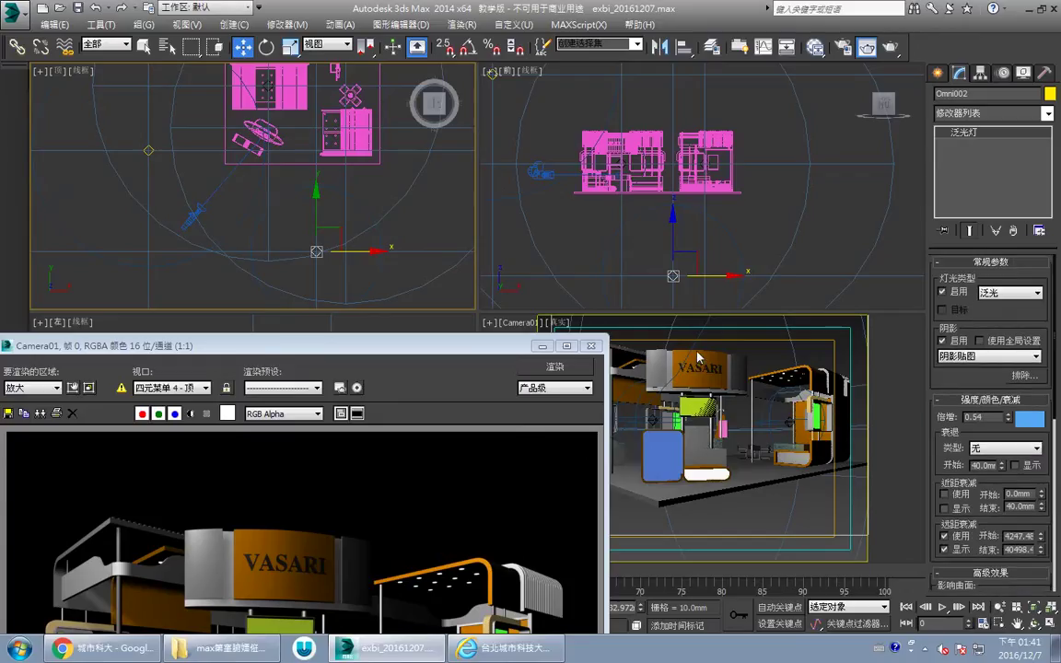
left_click_drag(433, 347, 449, 120)
left_click(594, 145)
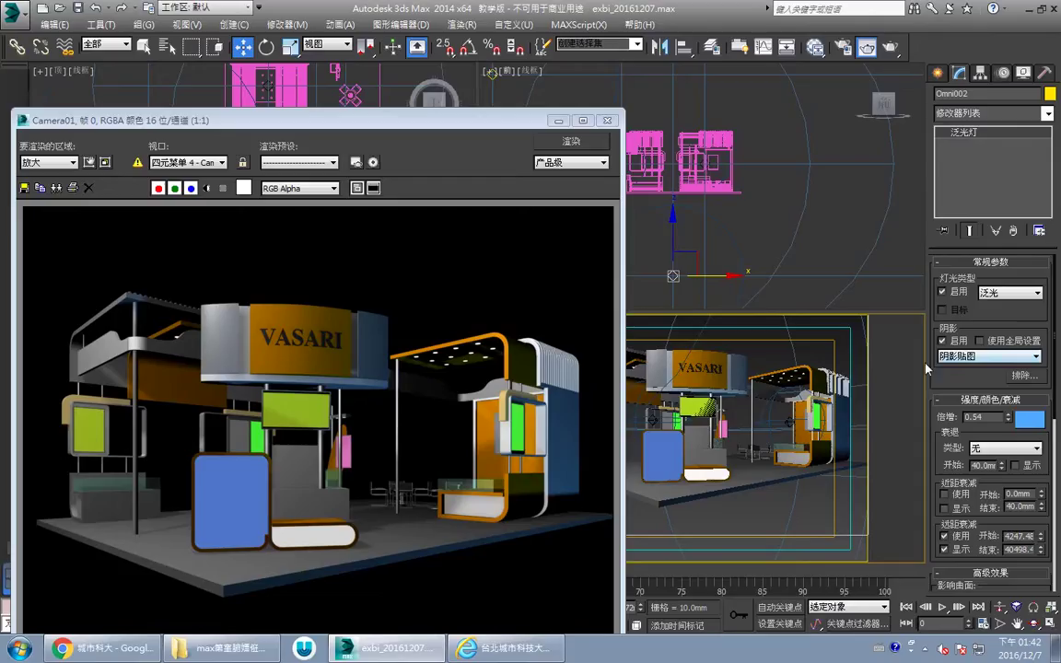
left_click_drag(362, 118, 354, 353)
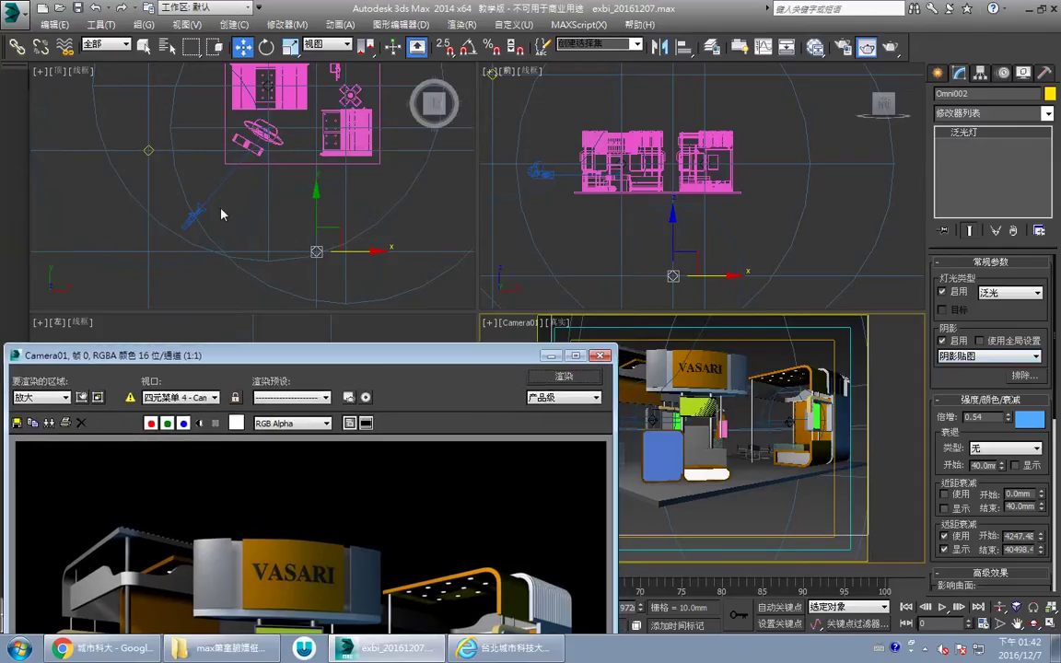
Step: Turn off shadow casting on the white and blue omni lights outside the booth and test-render the camera view
left_click(148, 150)
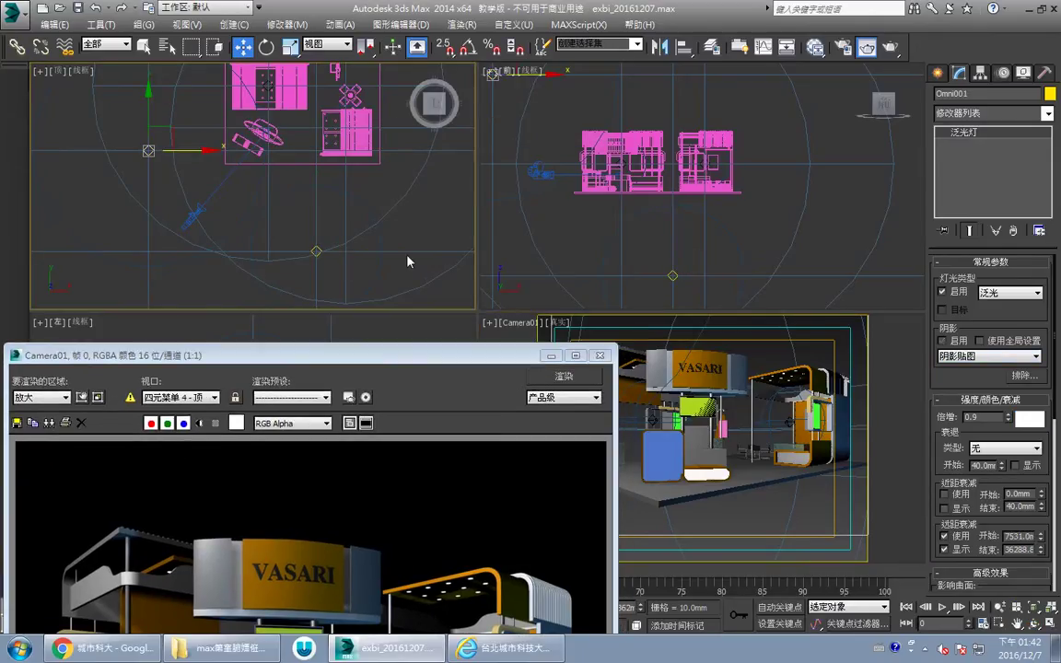
left_click(316, 250)
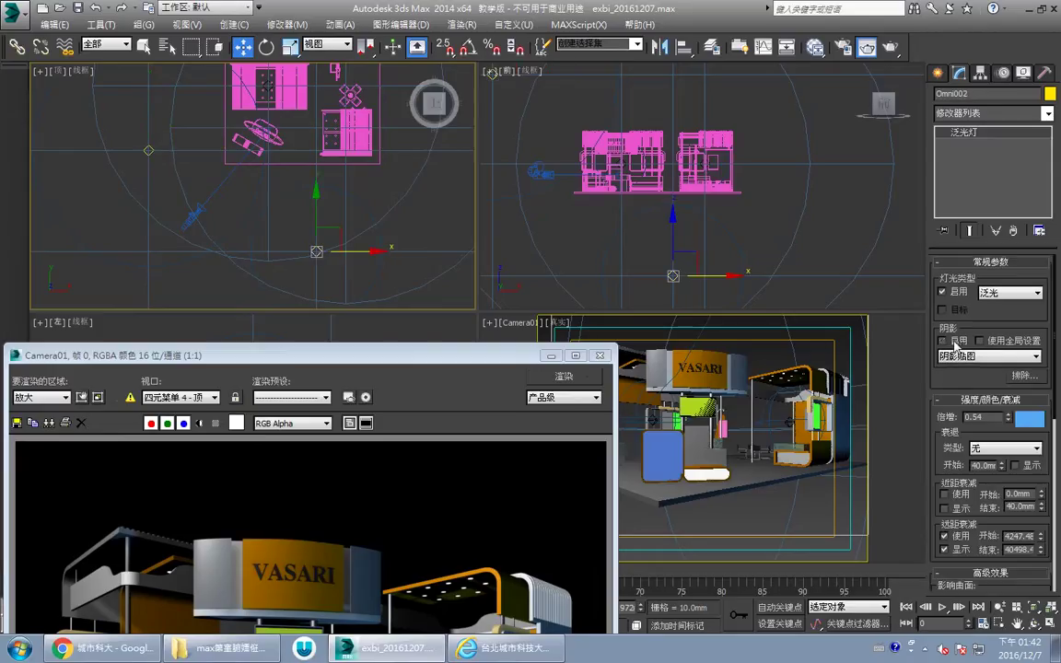
right_click(841, 382)
key("shift+q")
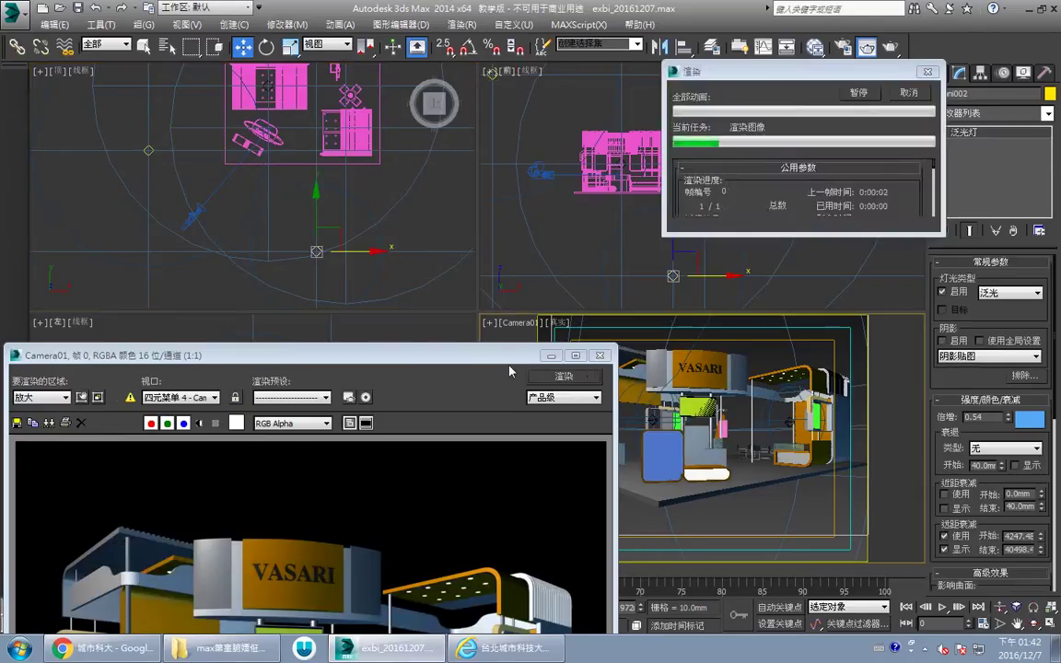
left_click_drag(479, 354, 513, 107)
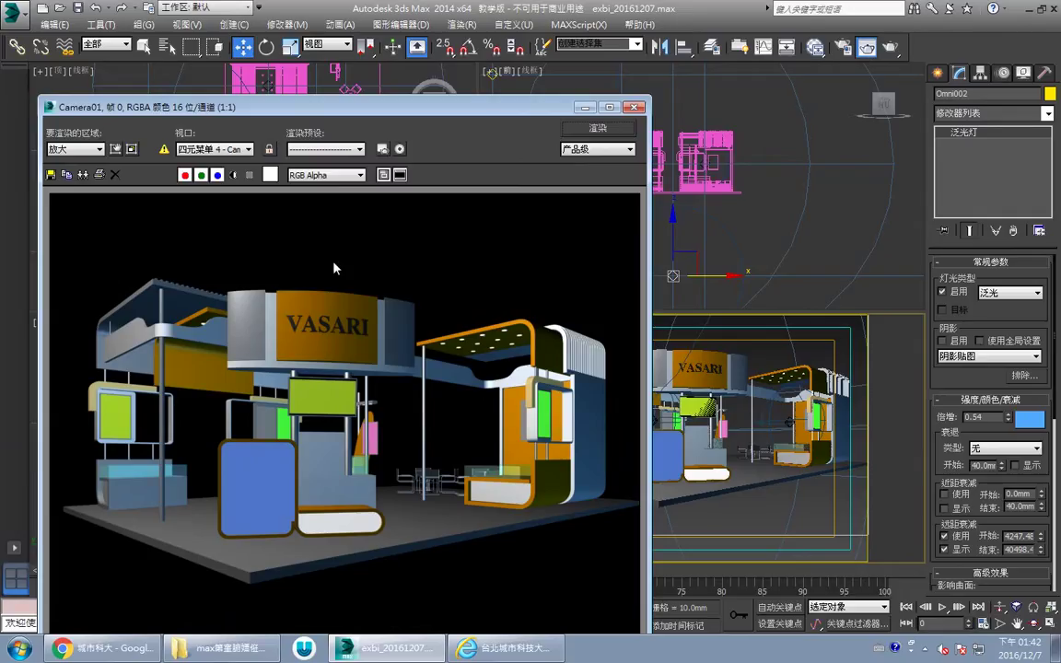
Step: Switch on the warm omni light inside the booth's rear structure and test-render the camera view
left_click_drag(387, 107, 349, 319)
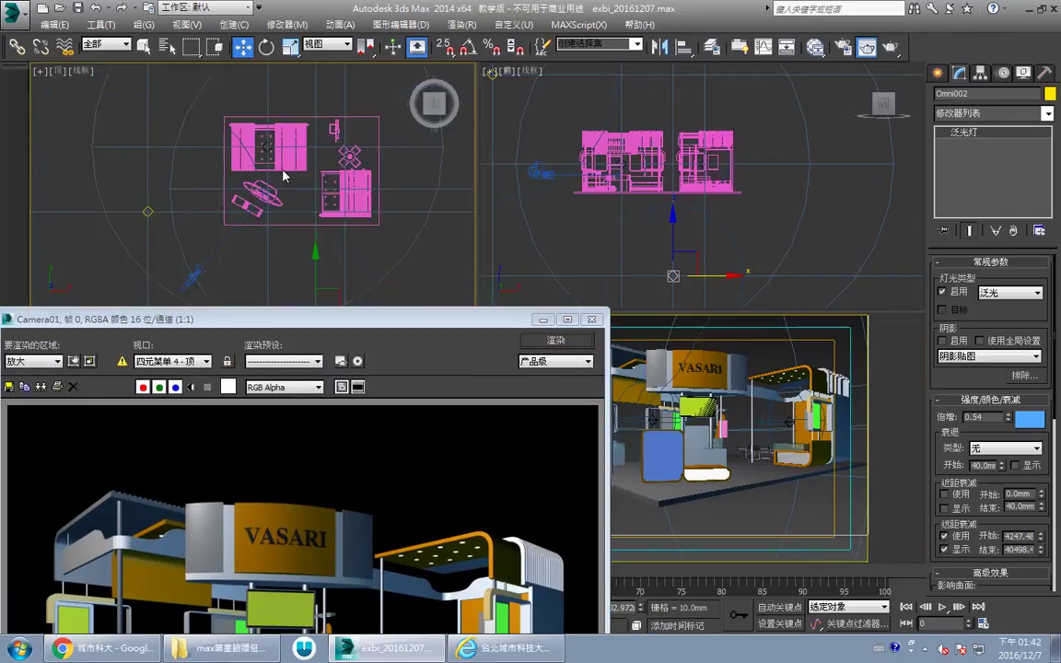
scroll(258, 132, "up", 3)
left_click(256, 128)
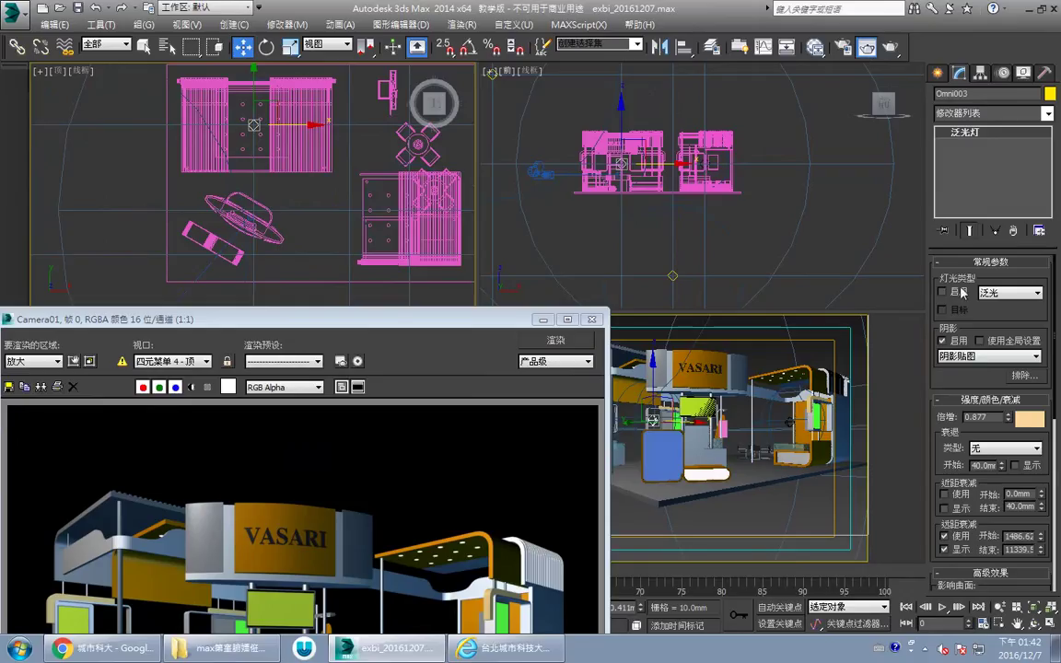
left_click_drag(571, 306, 598, 150)
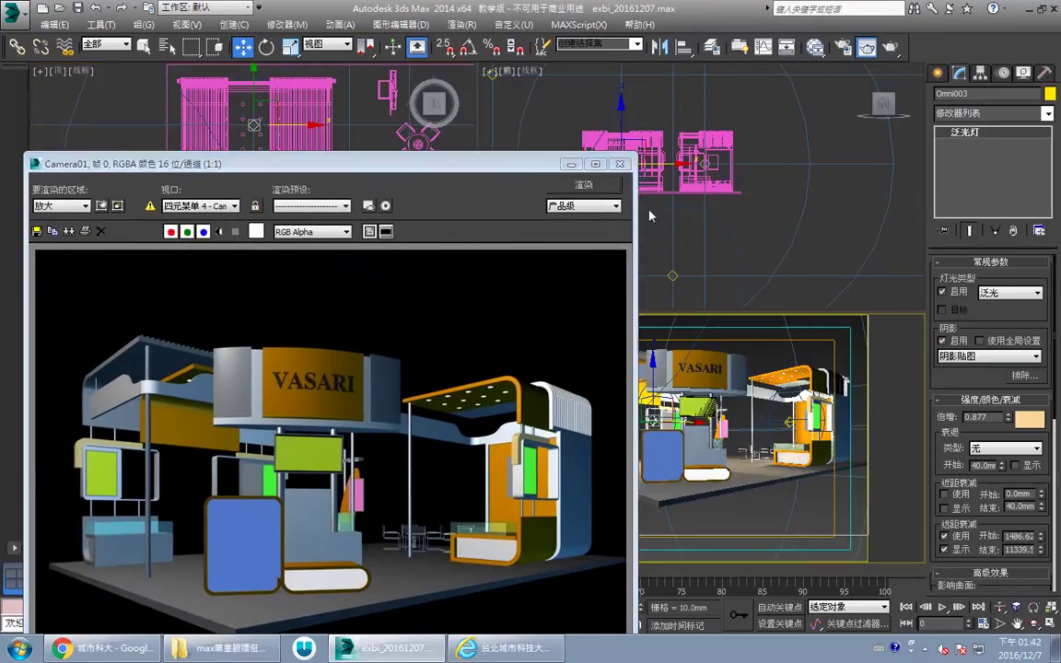
left_click(608, 190)
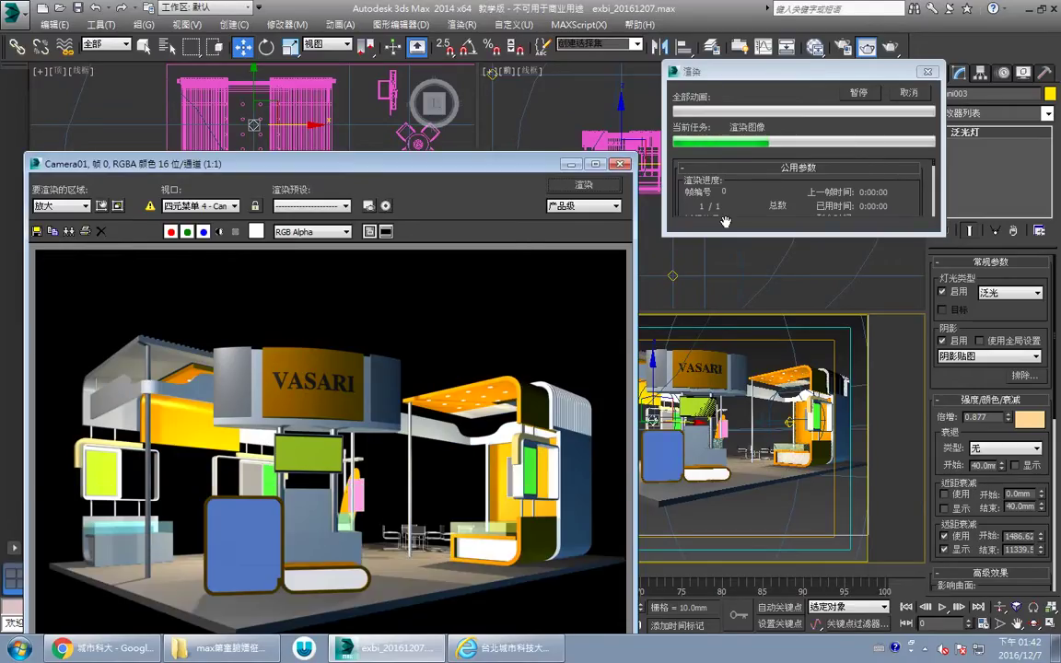
left_click_drag(411, 171, 437, 74)
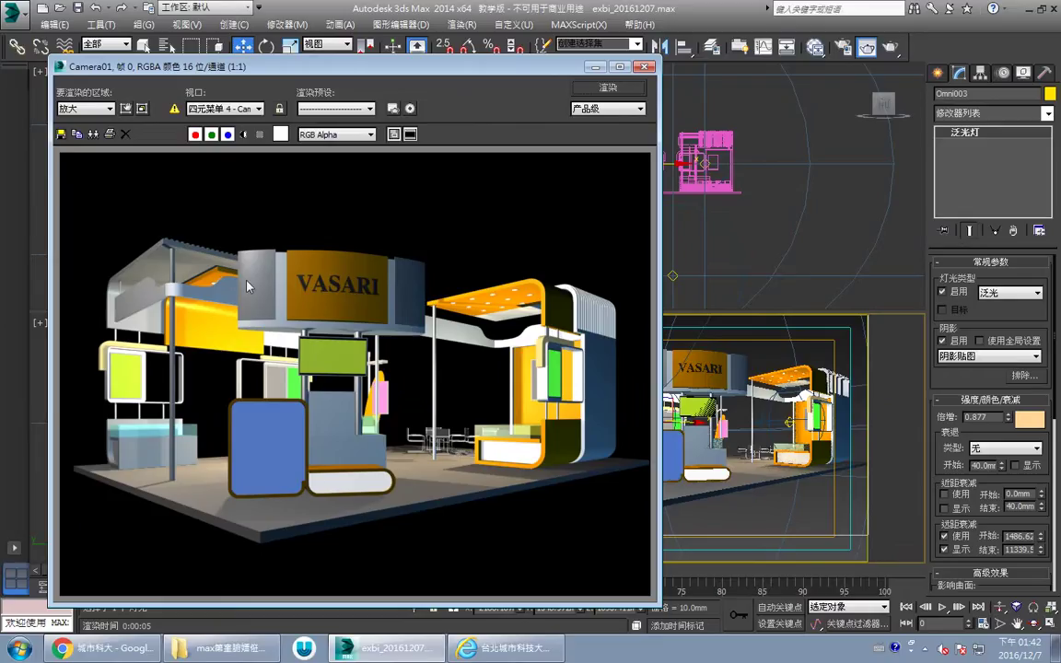
Step: Turn shadow casting on for the blue and white omni lights outside the booth and test-render the camera view
left_click(596, 67)
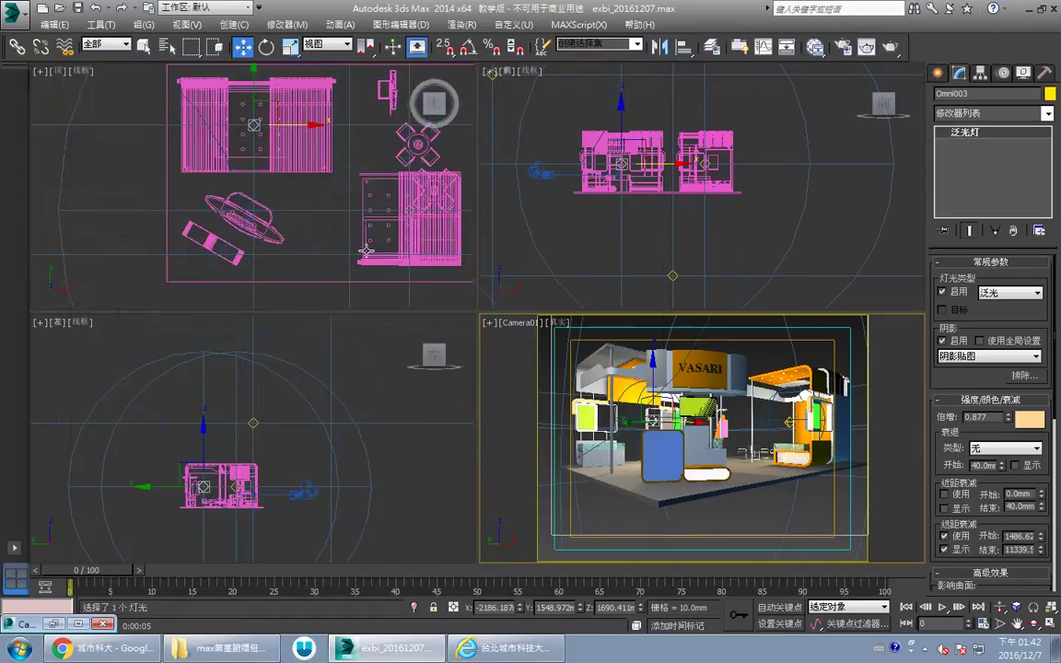
scroll(365, 247, "down", 2)
middle_click_drag(365, 247, 360, 167)
middle_click_drag(368, 285, 375, 200)
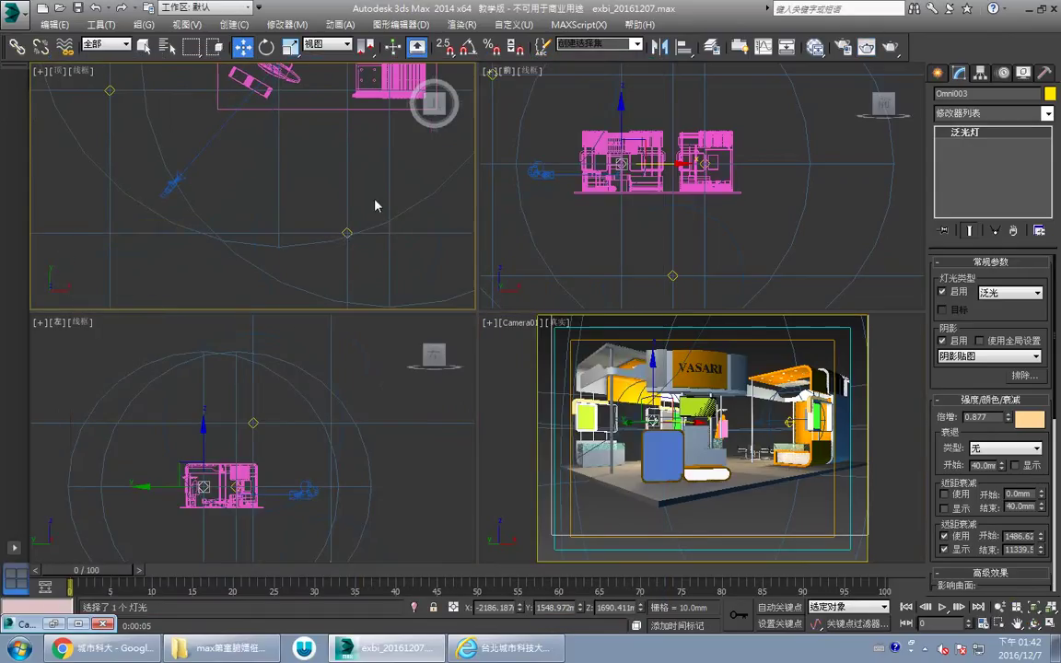
left_click(348, 231)
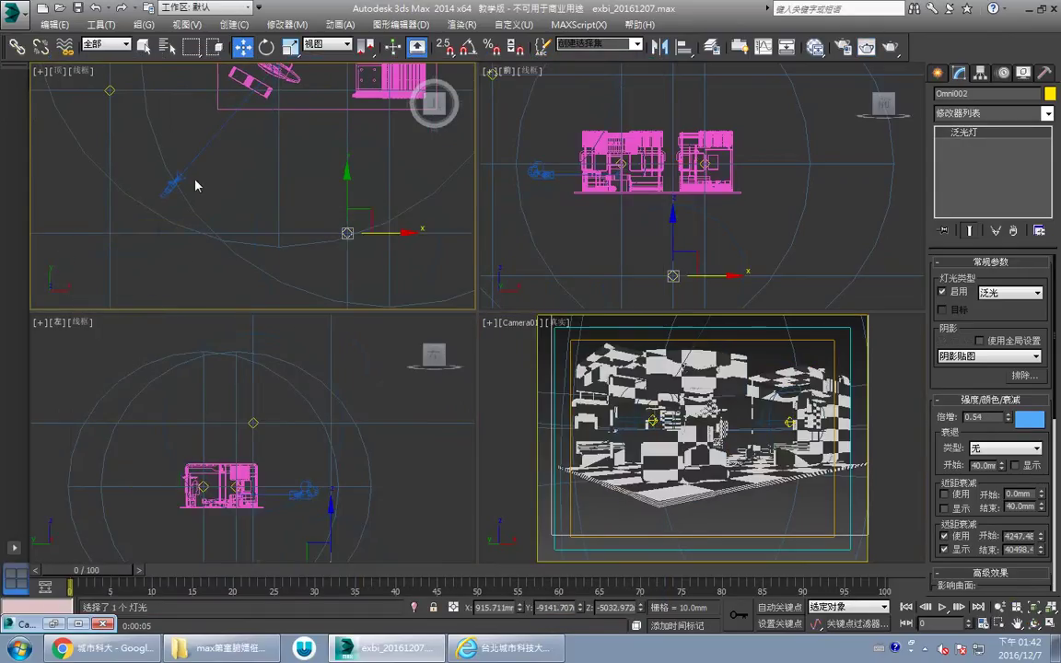
middle_click_drag(130, 108, 149, 151)
left_click(129, 135)
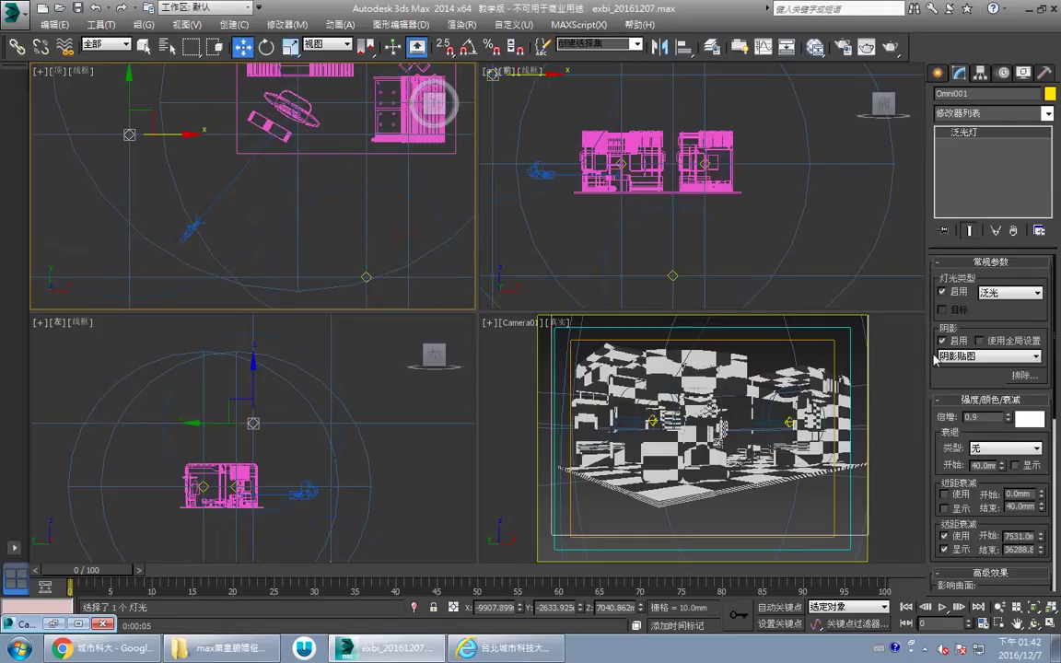
key("shift+q")
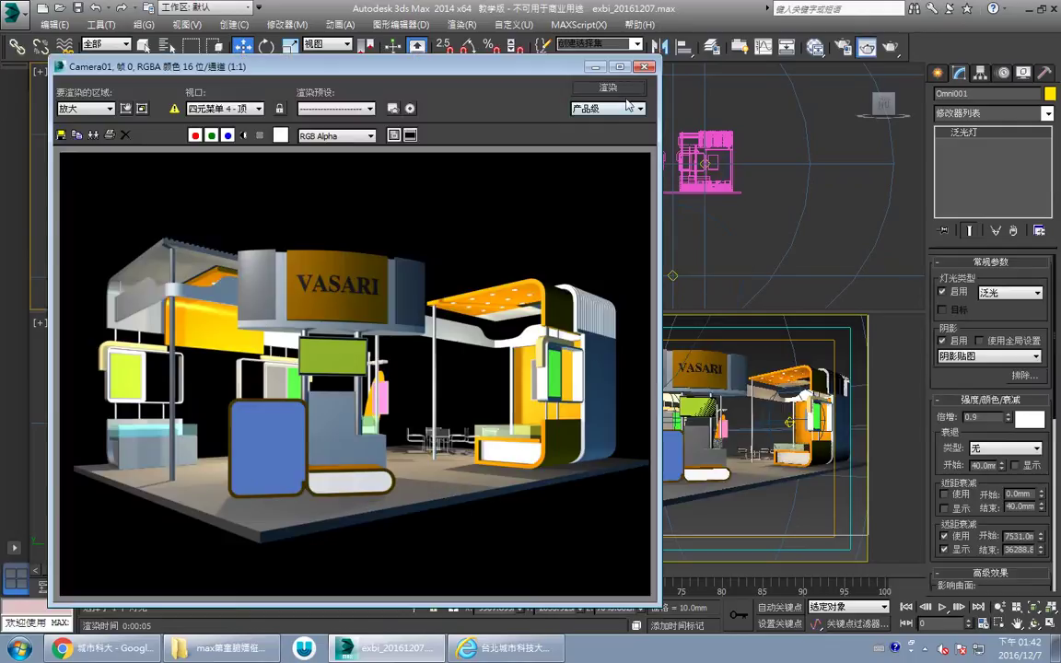
left_click(622, 88)
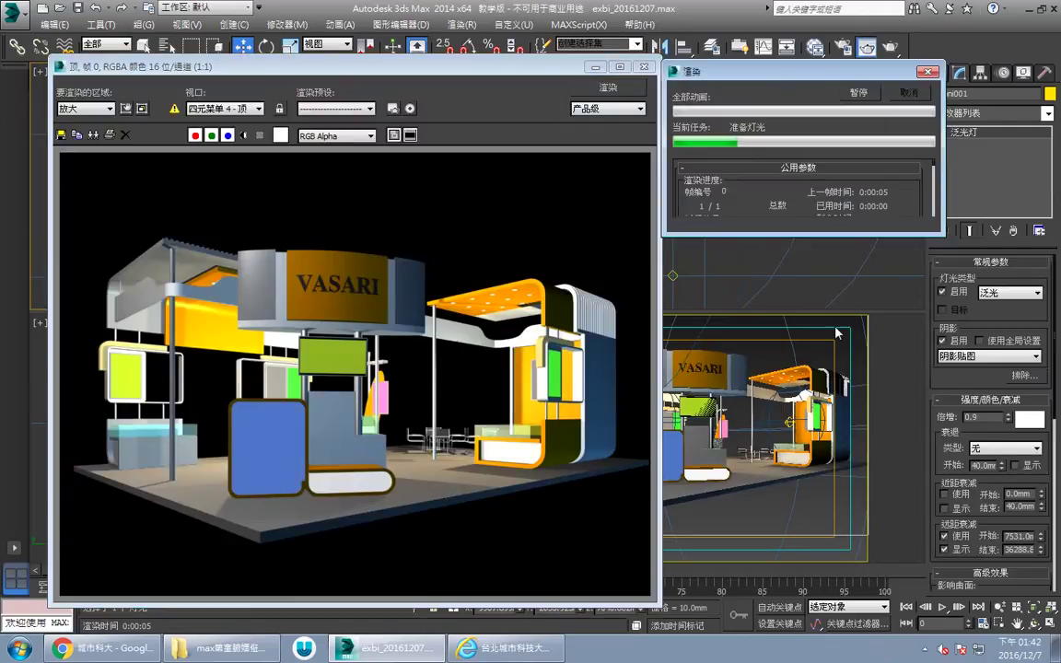
left_click(608, 87)
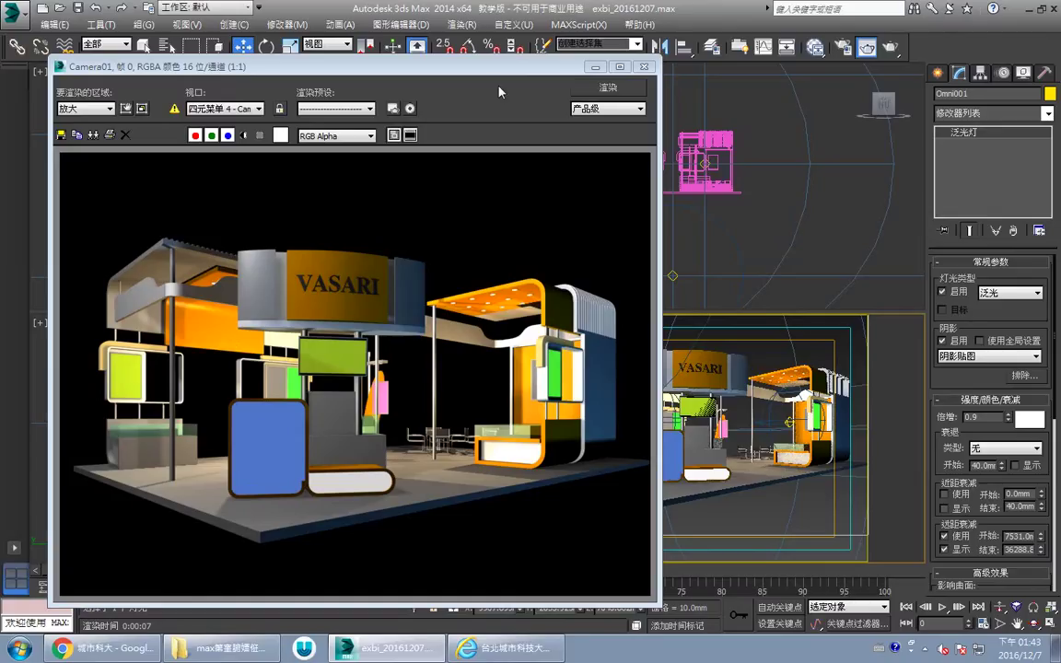
left_click_drag(498, 66, 763, 15)
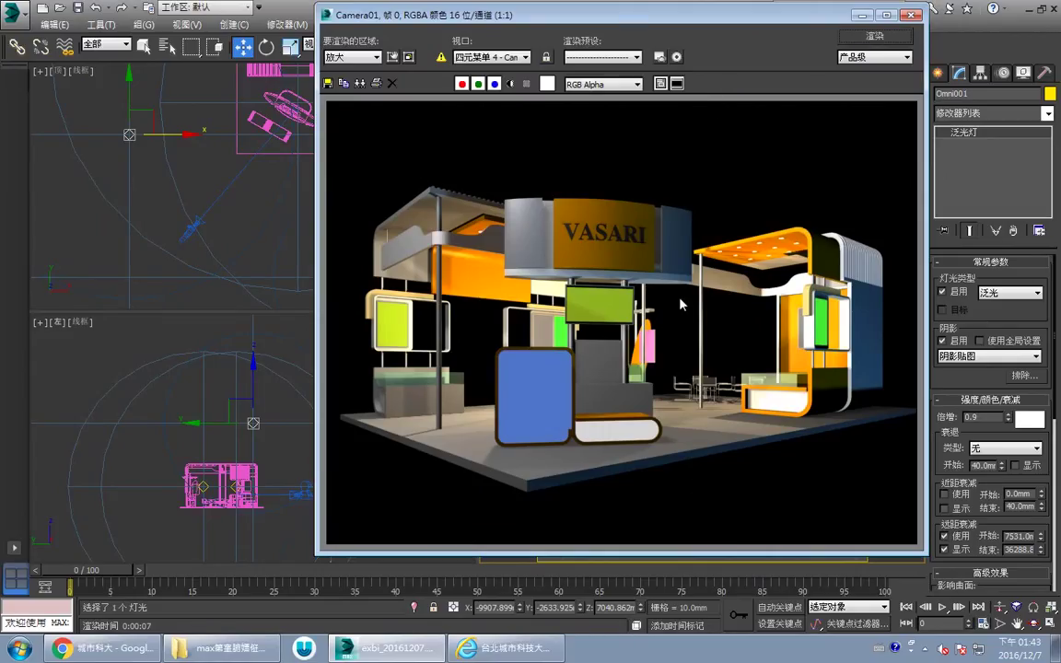
left_click_drag(773, 16, 688, 145)
left_click(775, 145)
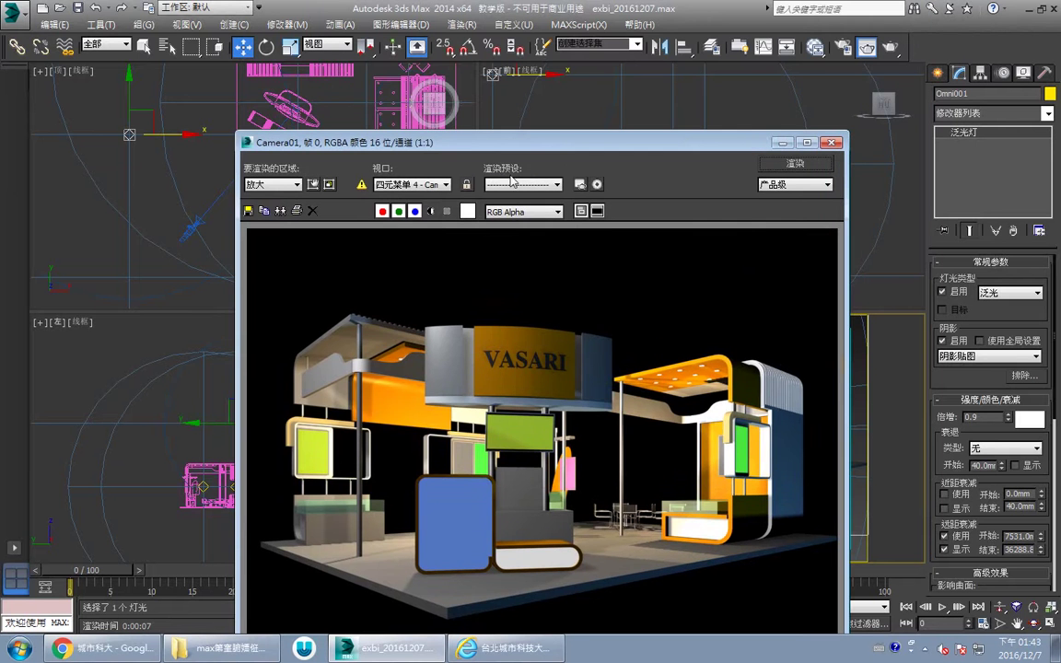
Step: Move the blue omni light slightly farther from the booth front and raise it to about X 907, Y -9800, Z -859 mm
scroll(331, 226, "down", 5)
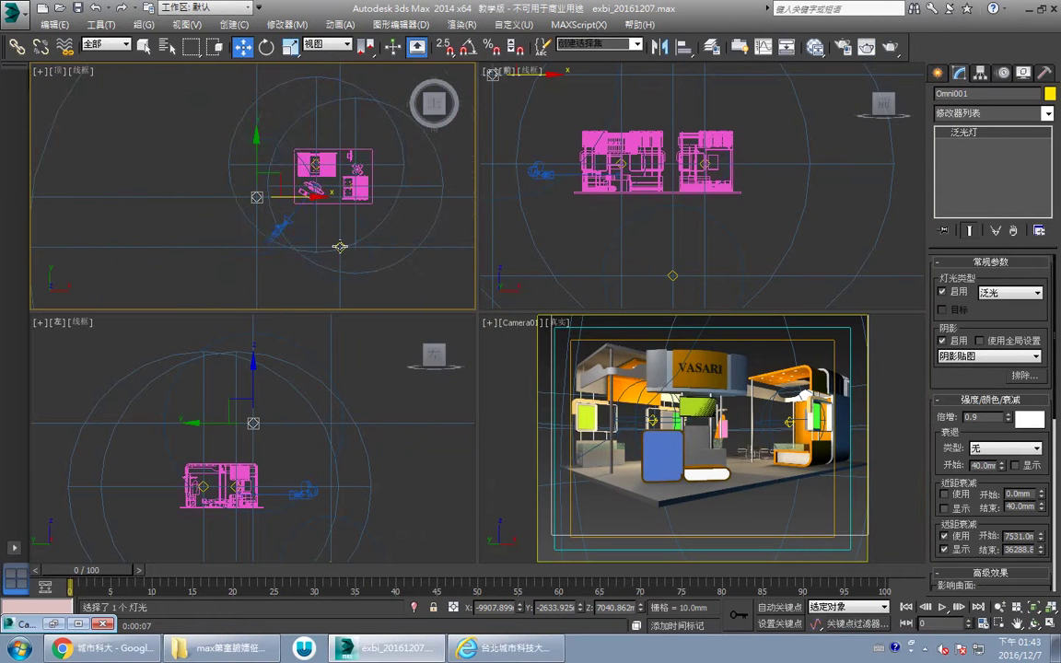
left_click(342, 247)
scroll(353, 257, "up", 2)
scroll(358, 235, "down", 2)
scroll(383, 245, "up", 1)
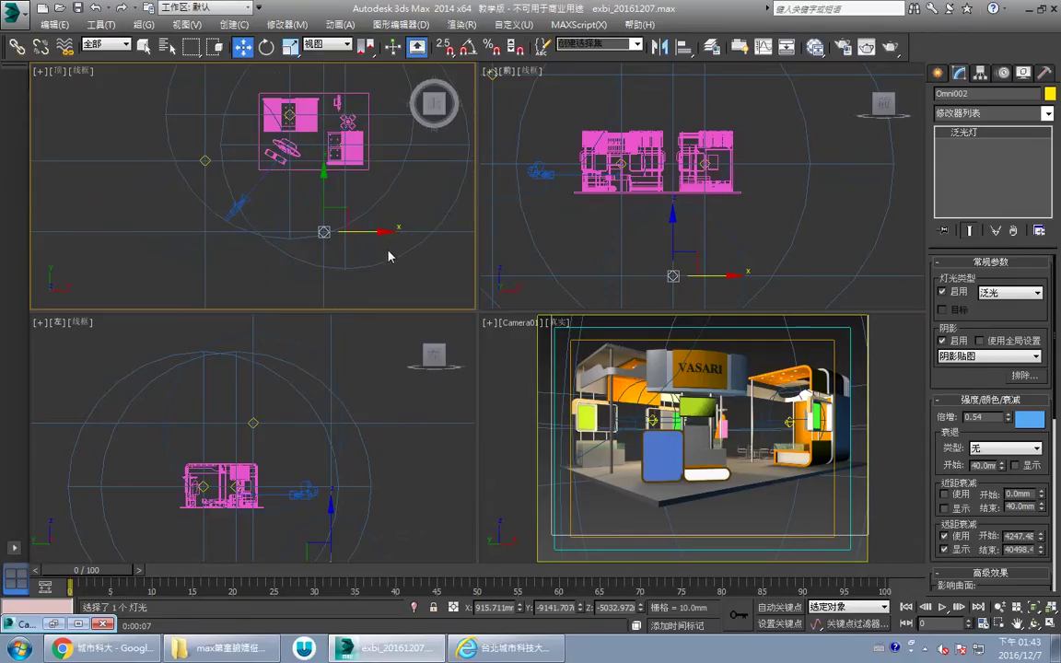
left_click_drag(344, 214, 343, 221)
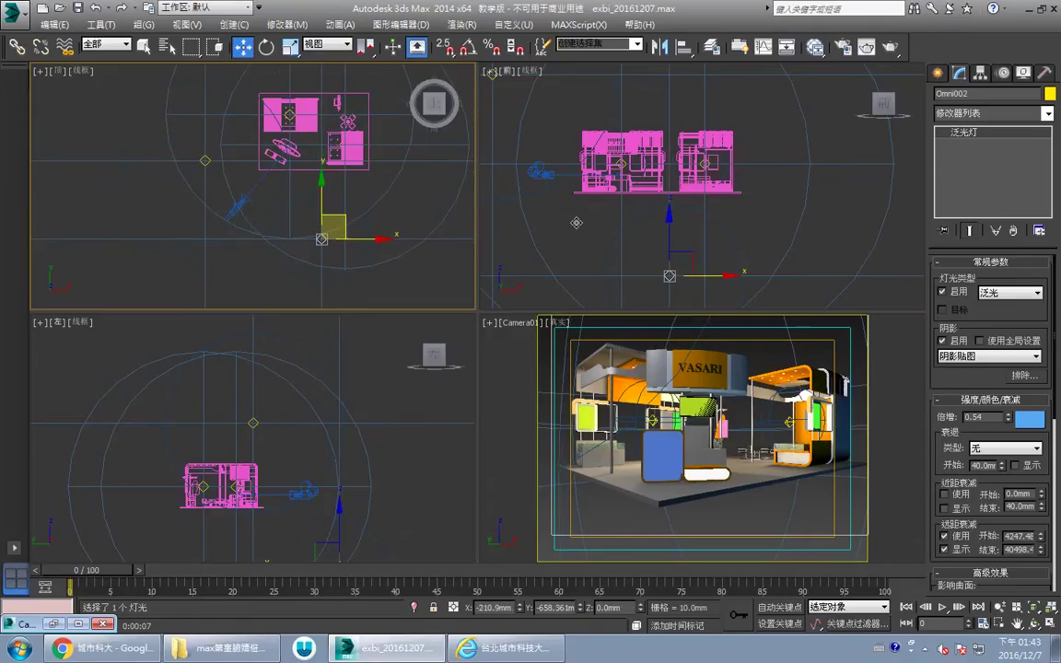
right_click(781, 242)
middle_click_drag(781, 242, 769, 242)
left_click_drag(663, 243, 672, 174)
right_click(673, 174)
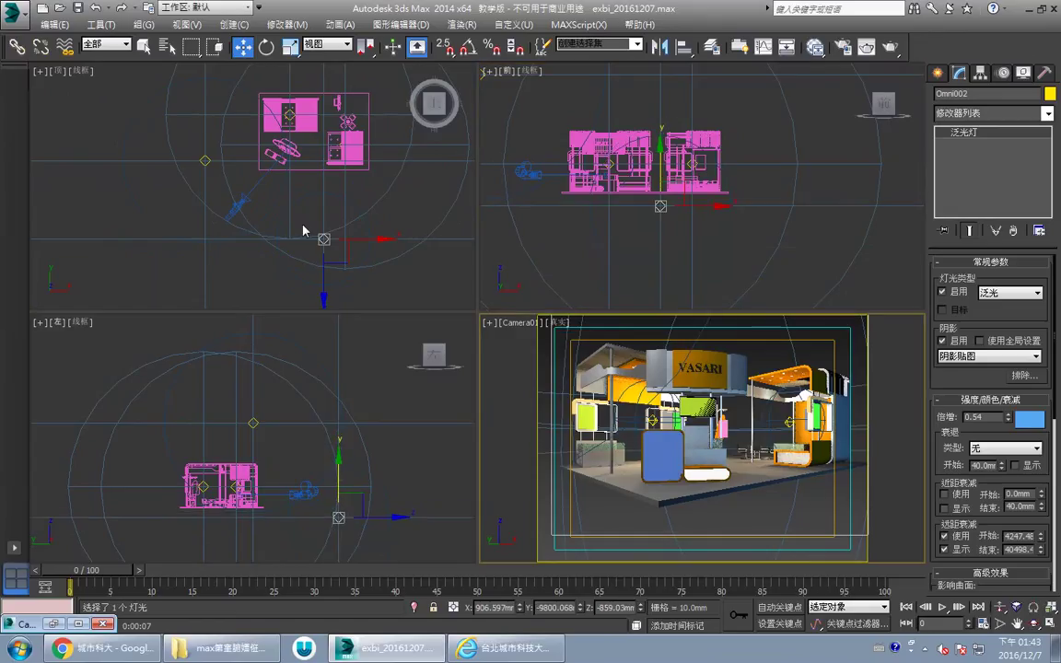
Step: Move the white omni light forward and slightly lower, to about X -10573, Y -5335, Z 6406 mm
left_click(206, 160)
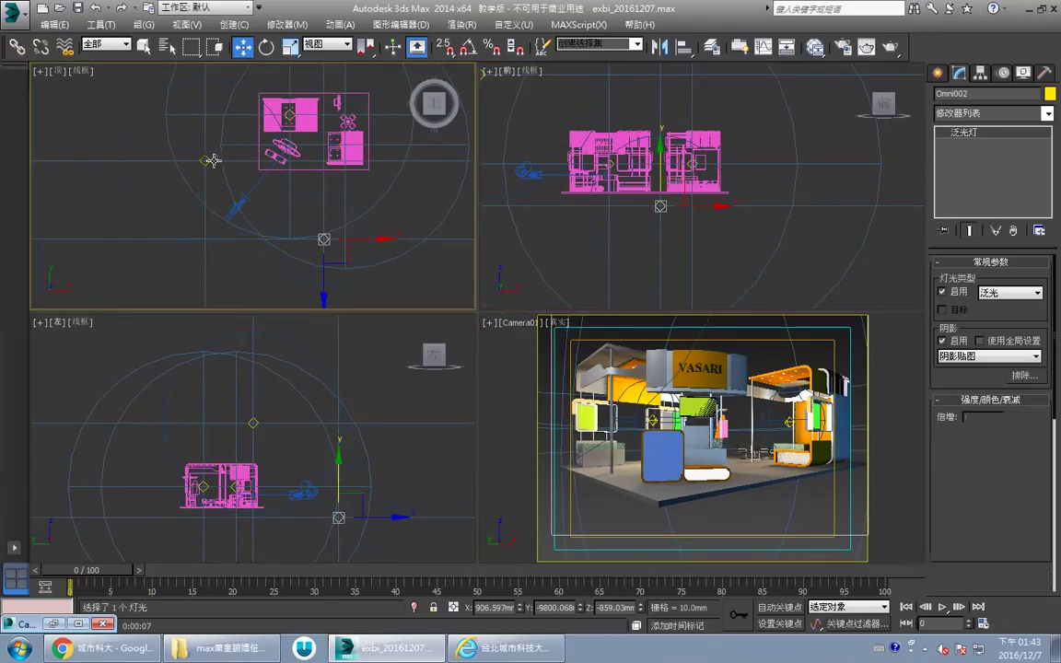
left_click_drag(221, 143, 223, 171)
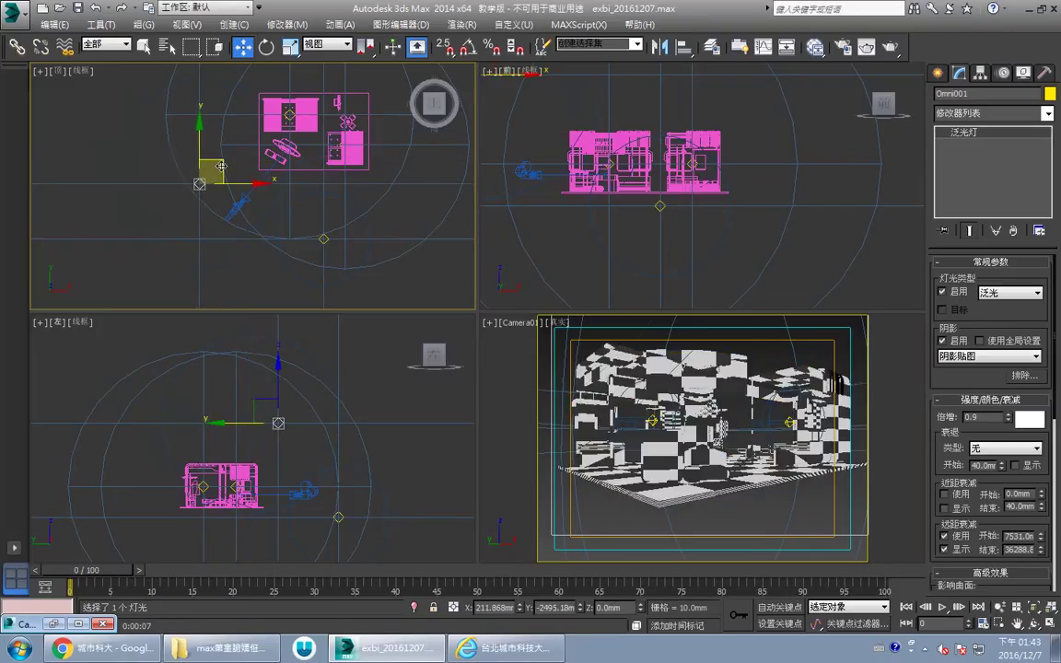
right_click(646, 397)
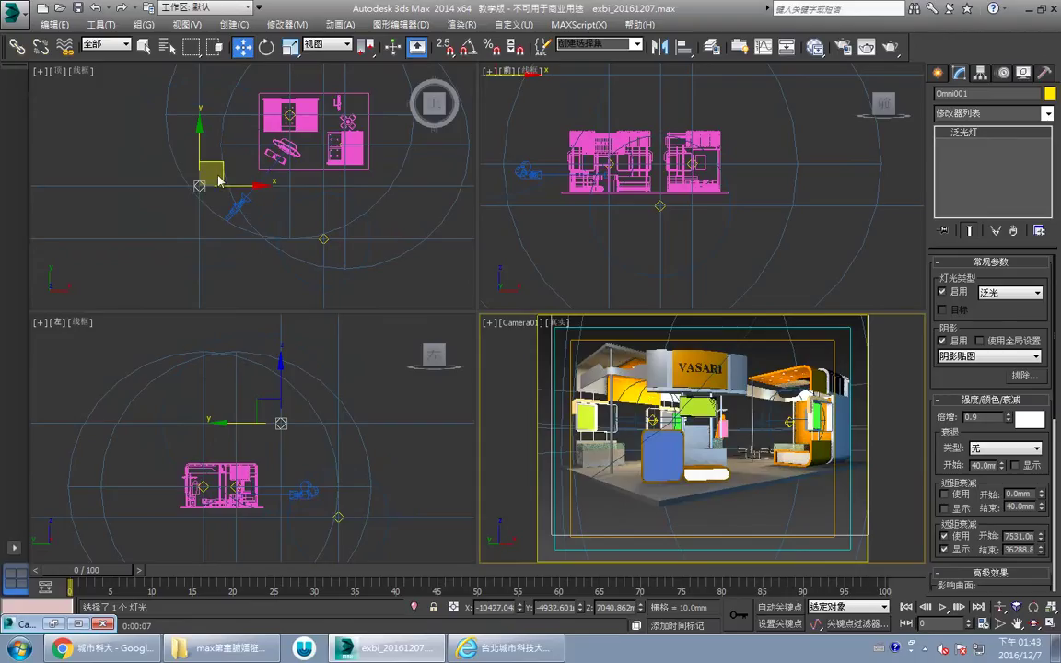
left_click_drag(221, 172, 215, 177)
middle_click_drag(681, 171, 757, 211)
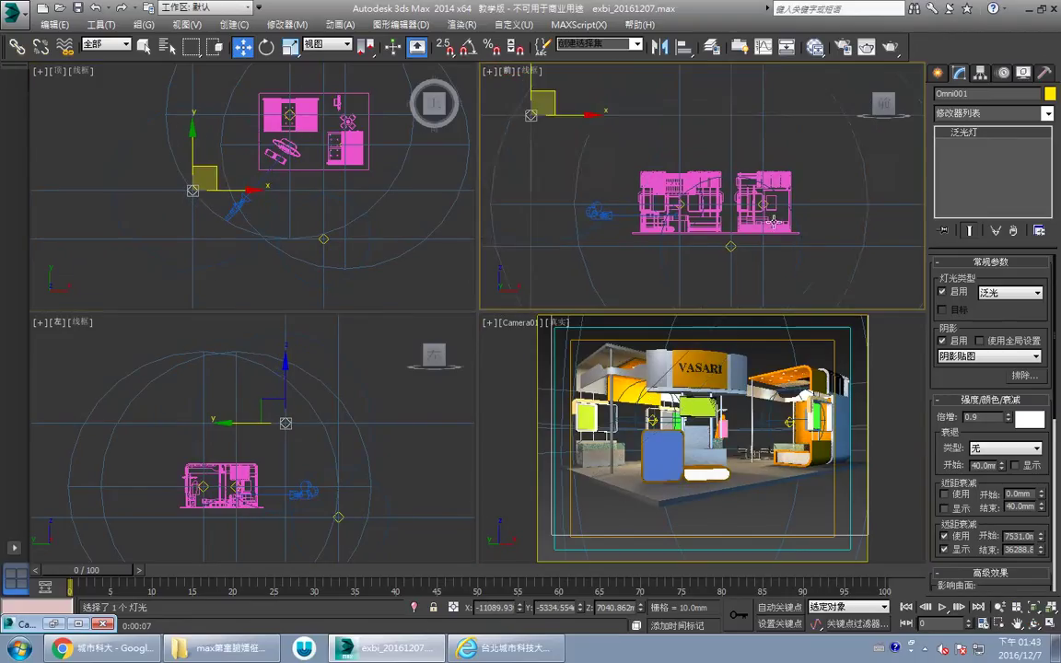
scroll(757, 211, "down", 2)
mouse_move(604, 120)
left_mouse_down()
mouse_move(610, 138)
mouse_move(600, 101)
mouse_move(619, 135)
mouse_move(610, 172)
mouse_move(610, 126)
left_mouse_up()
right_click(798, 345)
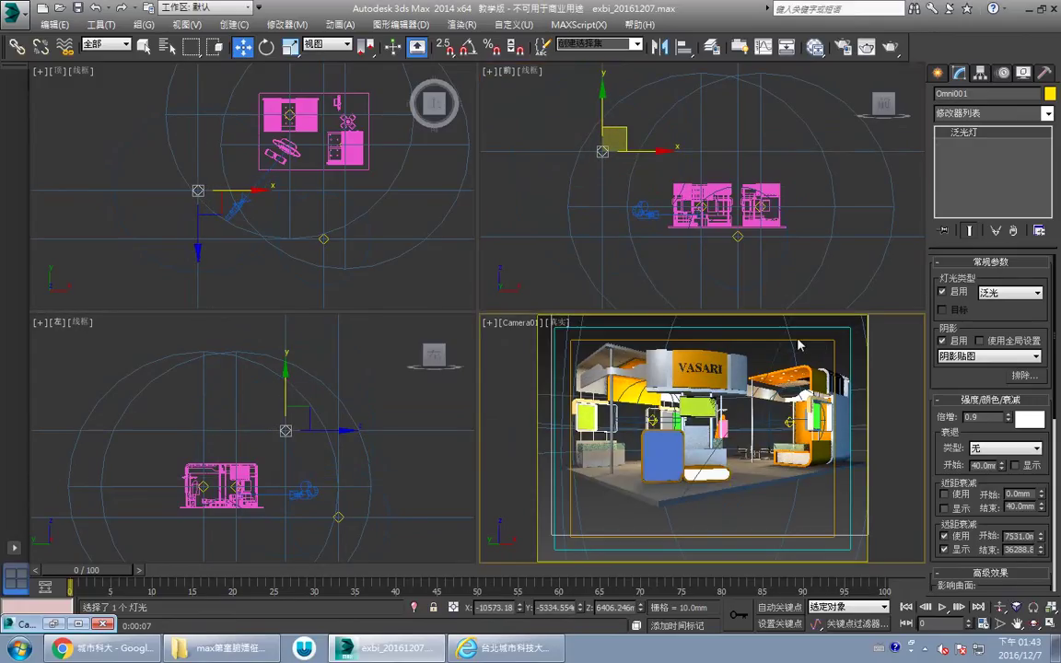
Step: Set the warm interior omni light's multiplier to 0.637 and test-render the maximized camera view
left_click(653, 421)
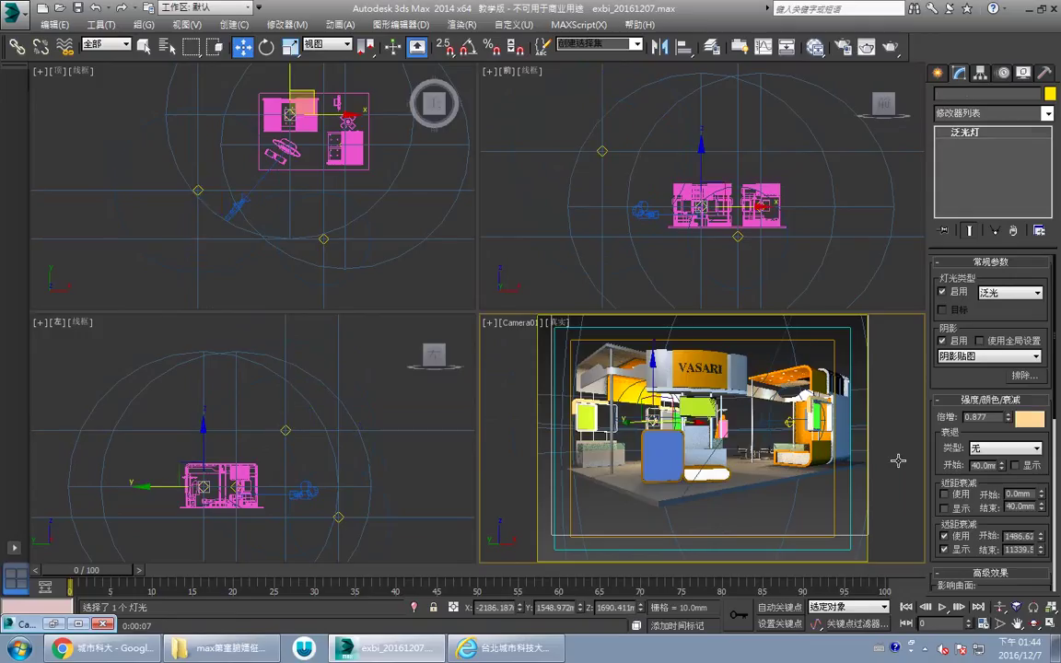
left_click_drag(1008, 423, 1009, 433)
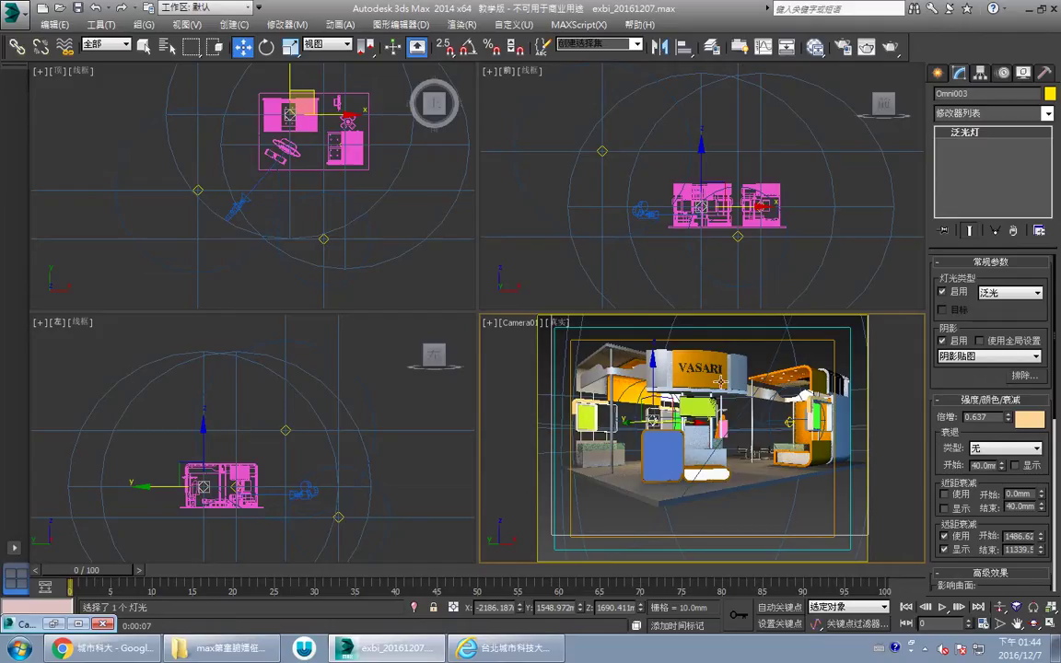
left_click(1051, 625)
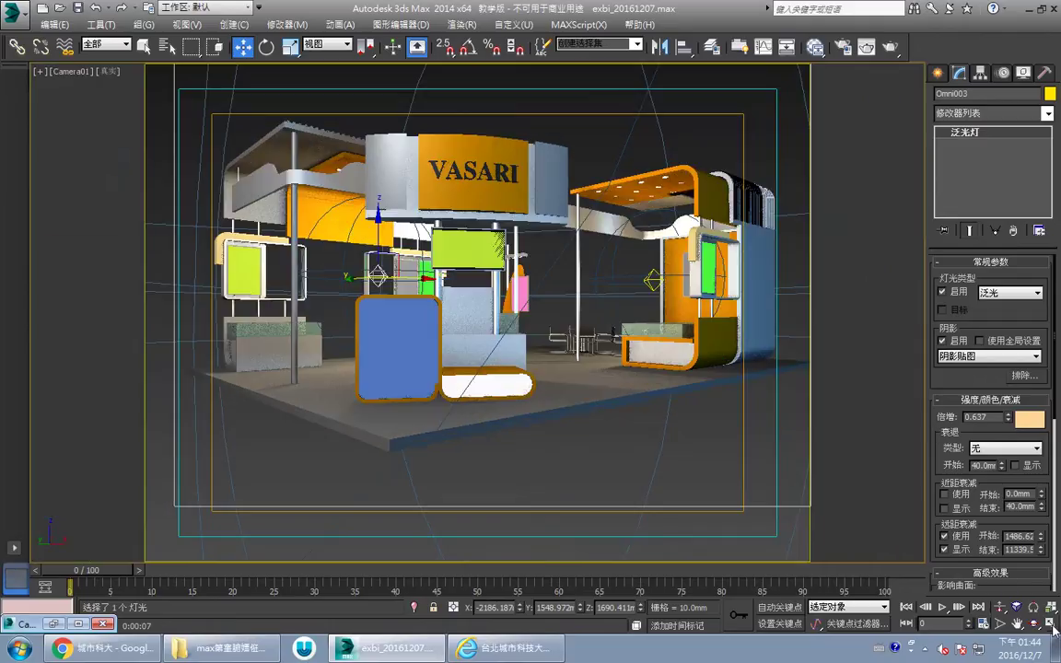
left_click(889, 47)
left_click_drag(722, 148, 586, 41)
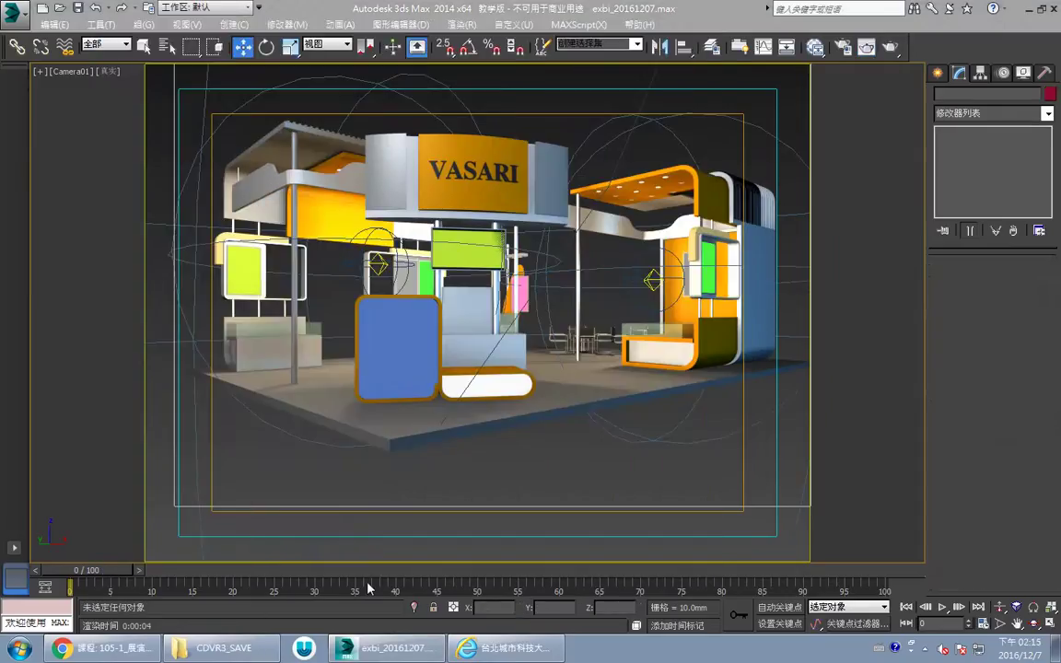
Step: Set the warm interior omni light's multiplier to 0.437 and enable far attenuation from about 1422 to 30029 mm
left_click(378, 264)
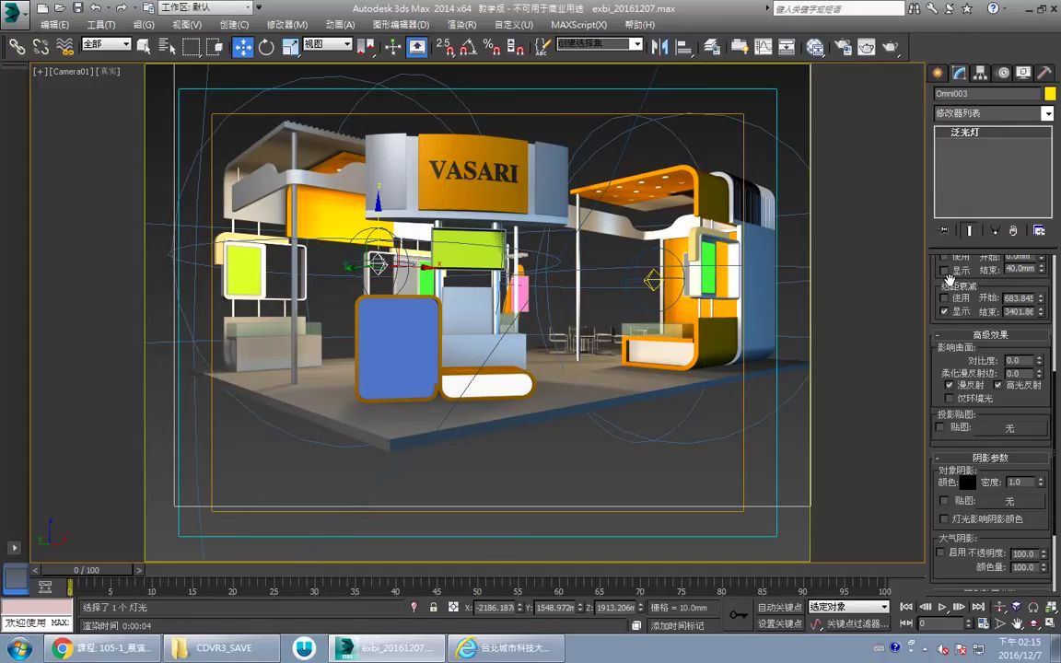
scroll(949, 279, "up", 5)
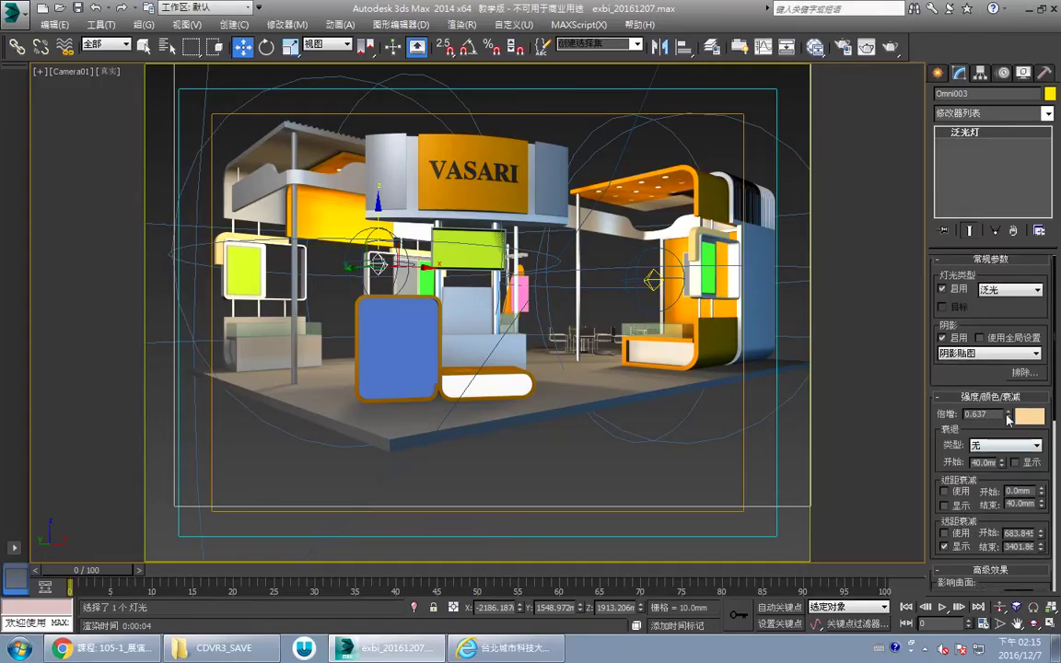
mouse_move(1009, 419)
left_mouse_down()
mouse_move(1008, 446)
mouse_move(1007, 429)
left_mouse_up()
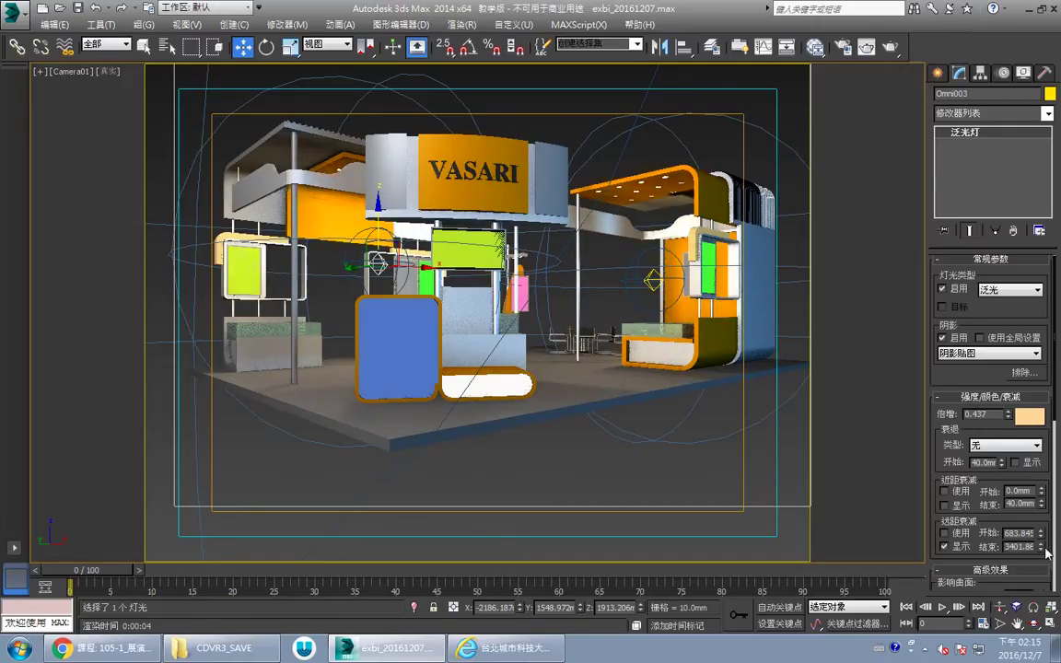
left_click_drag(1041, 548, 958, 49)
left_click(964, 536)
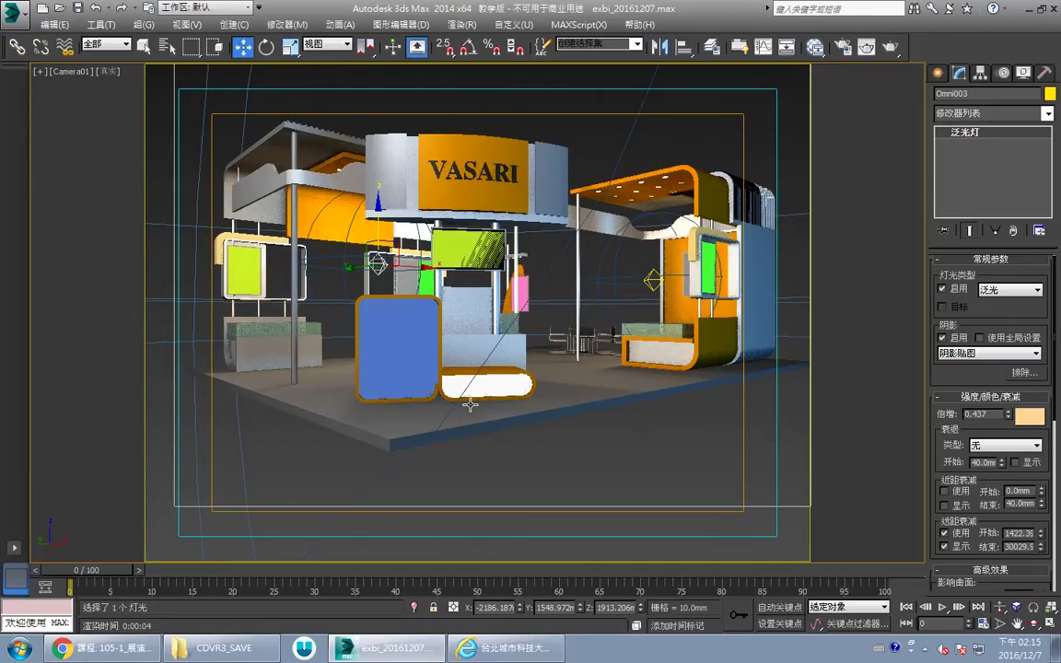
Step: Set the warm interior omni light's object shadow density to 0.3 after trying 0.35, 2.0 and 0.5
scroll(946, 506, "down", 5)
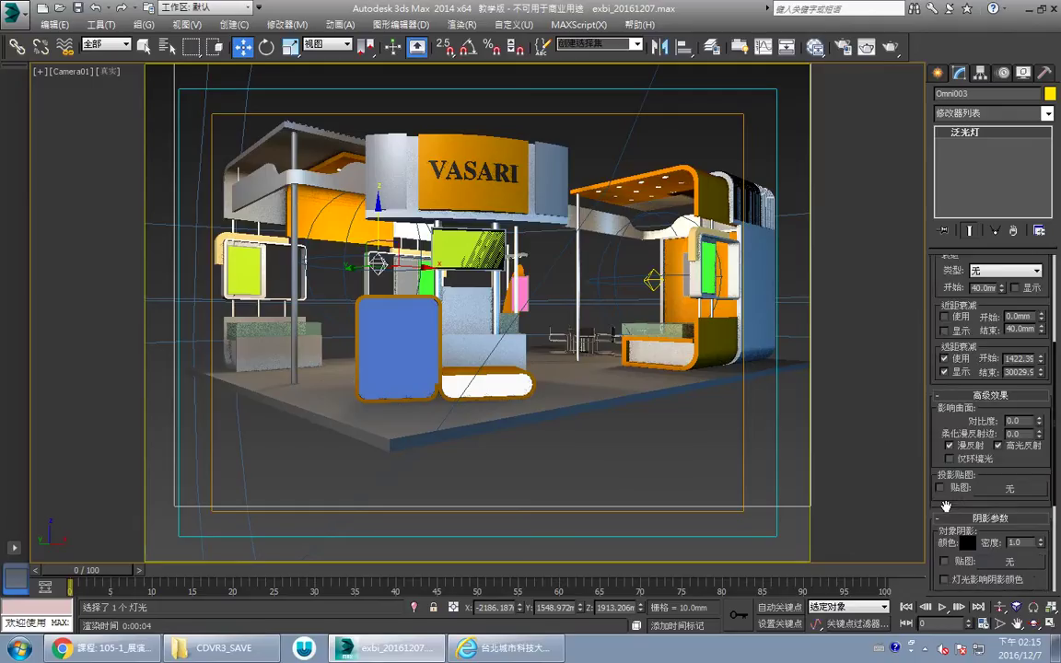
scroll(945, 503, "down", 4)
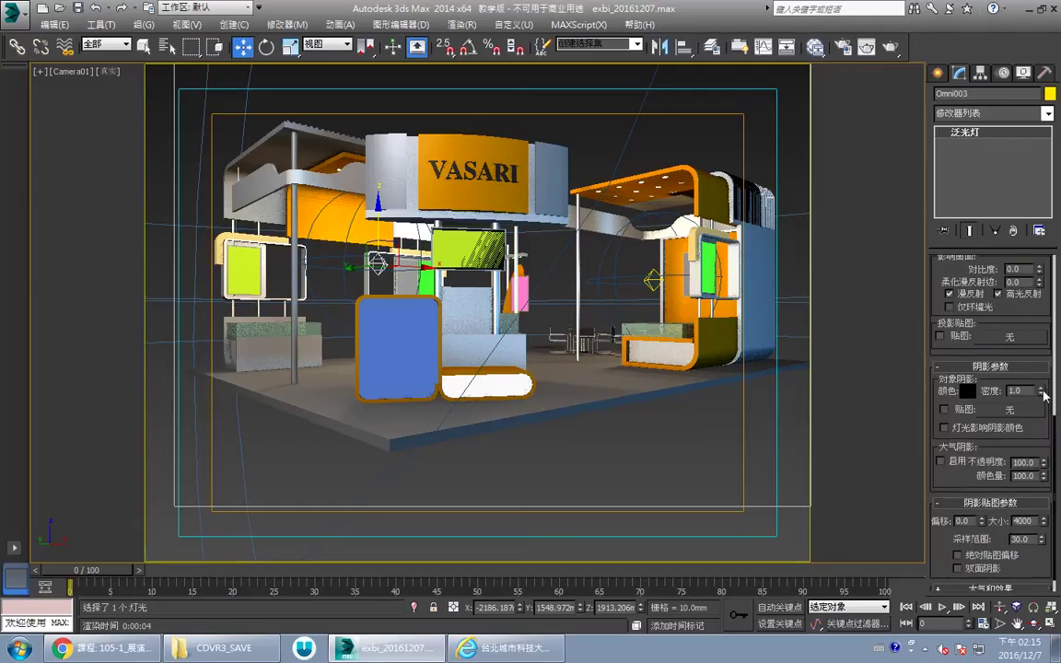
mouse_move(1042, 392)
left_mouse_down()
mouse_move(1051, 421)
mouse_move(1057, 398)
left_mouse_up()
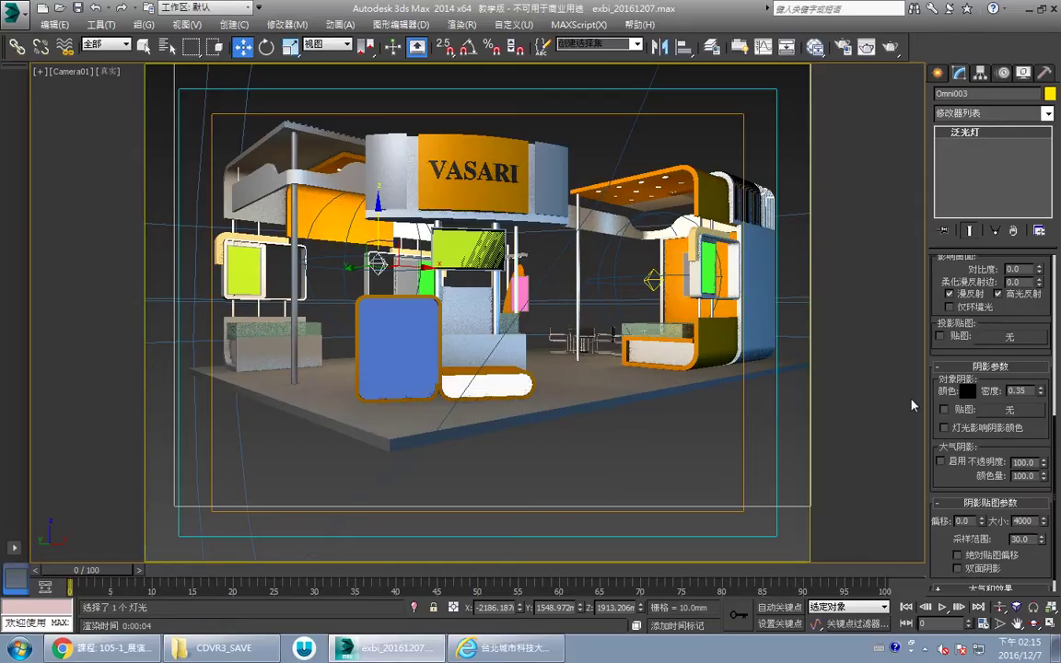
left_click_drag(1027, 394, 990, 394)
type("2")
key("Return")
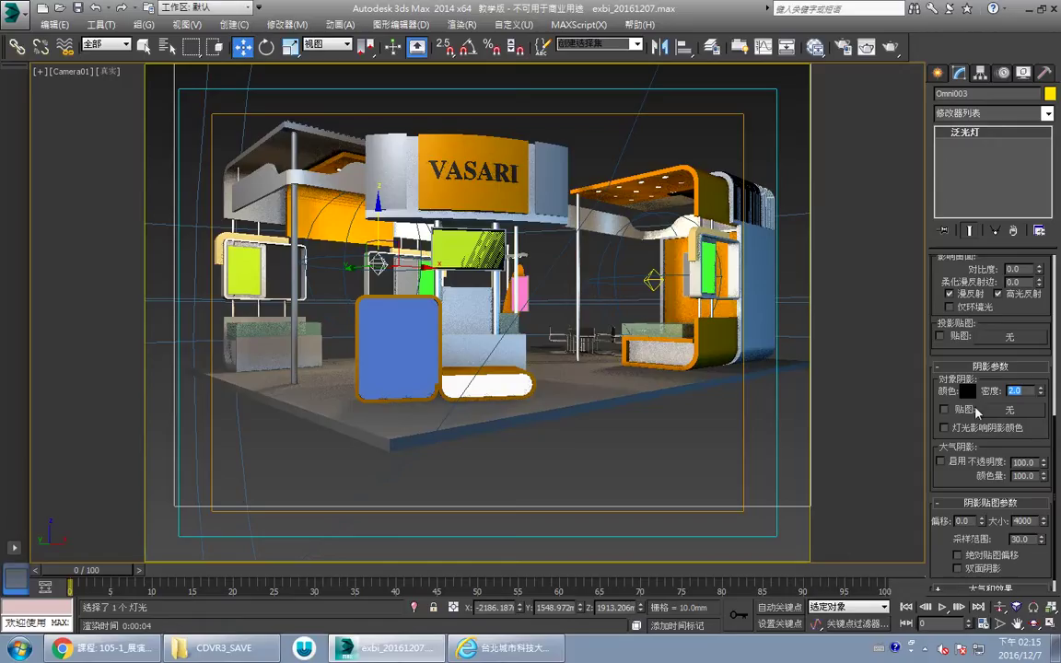
type("0.5")
key("Return")
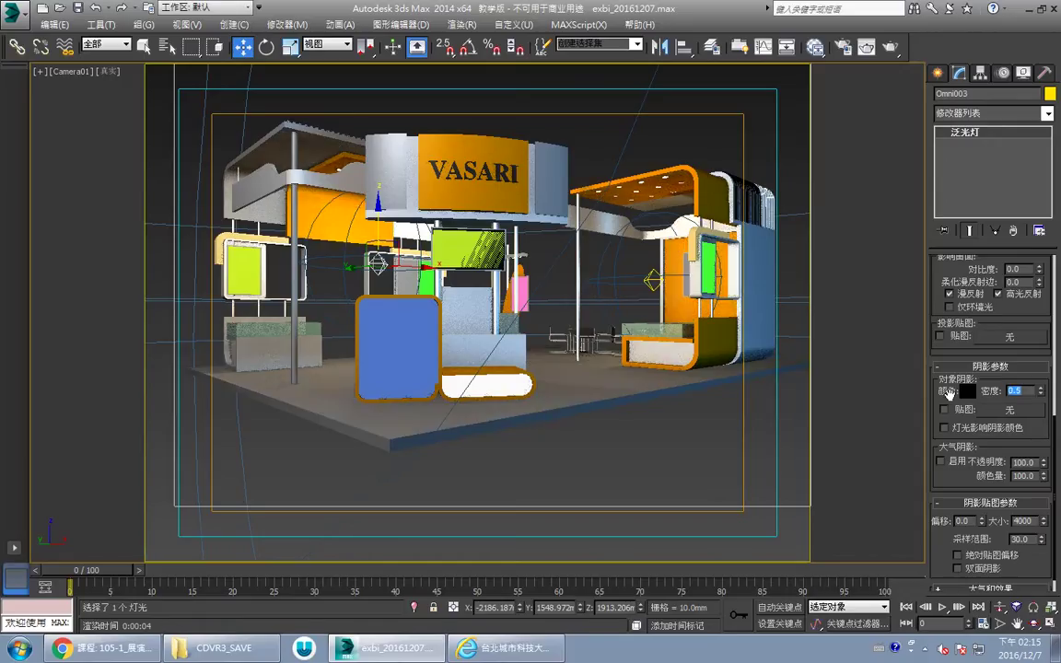
type("0.3")
key("Return")
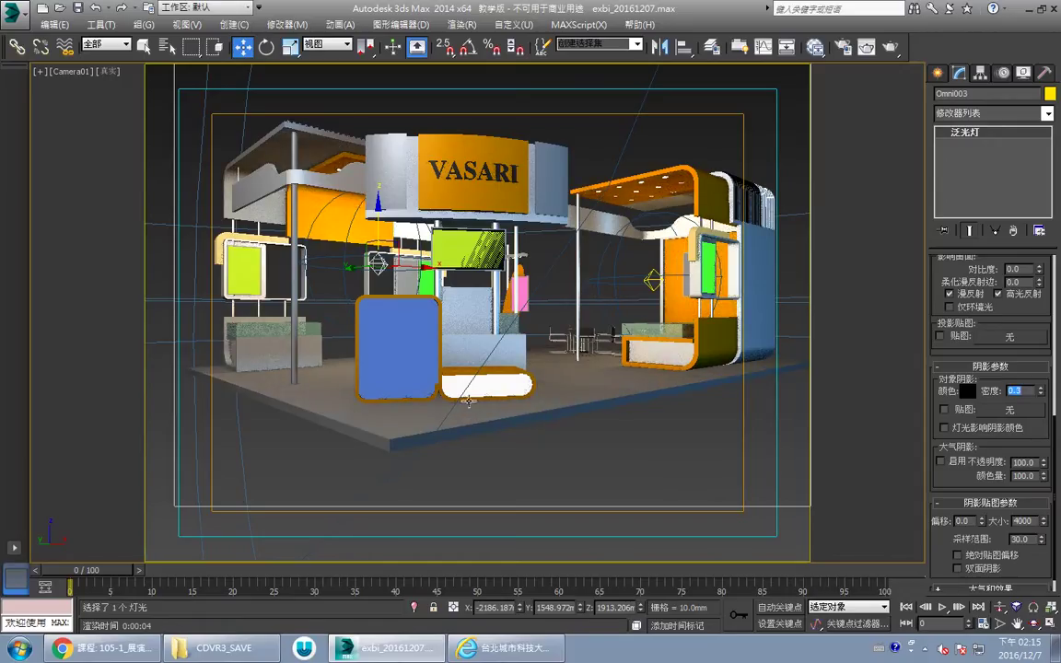
Step: Test-render the camera view with the softened shadows and close the rendered frame
left_click(867, 48)
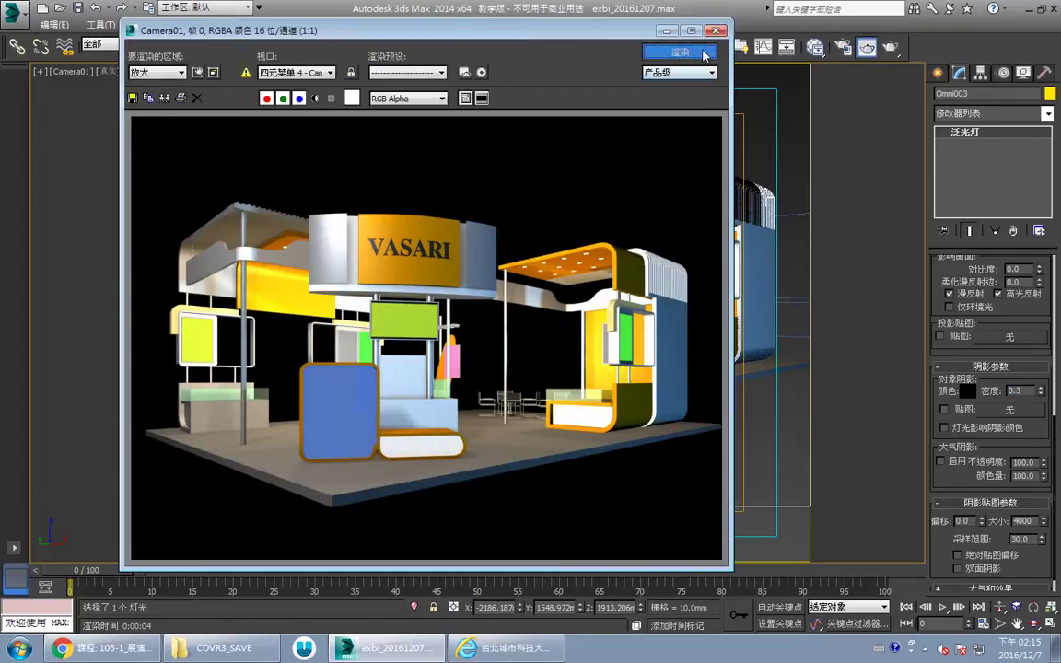
left_click(679, 51)
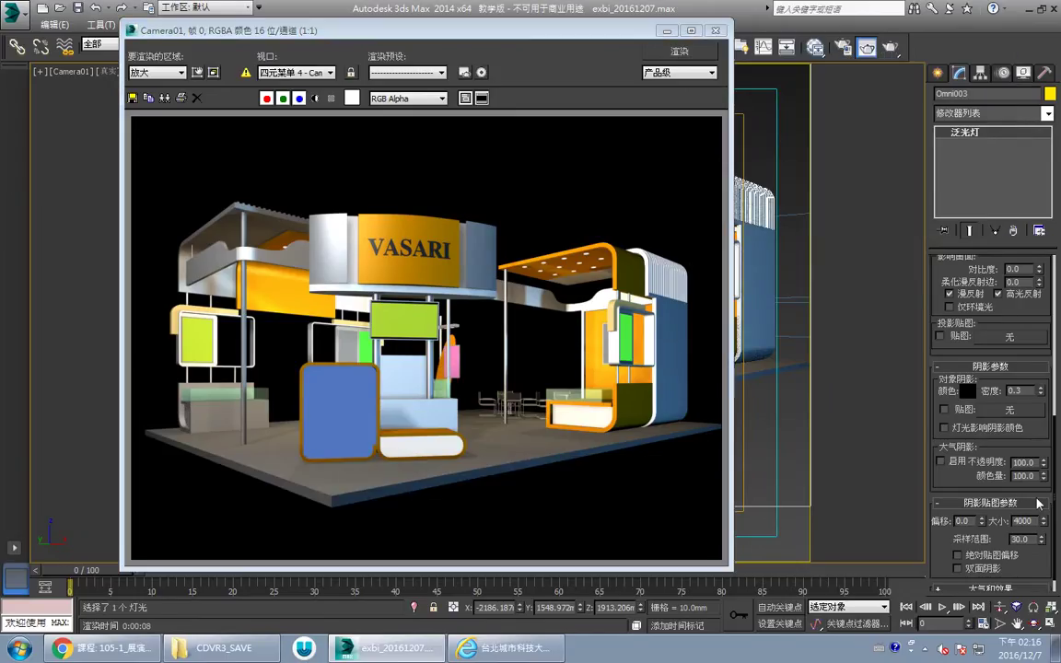
scroll(951, 539, "down", 1)
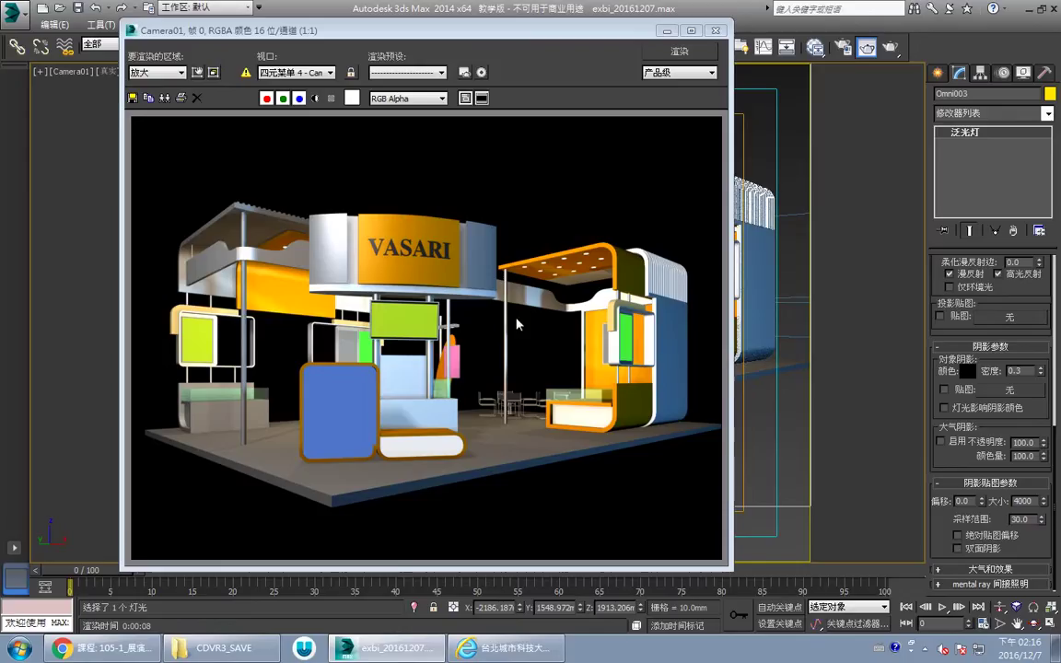
left_click(716, 32)
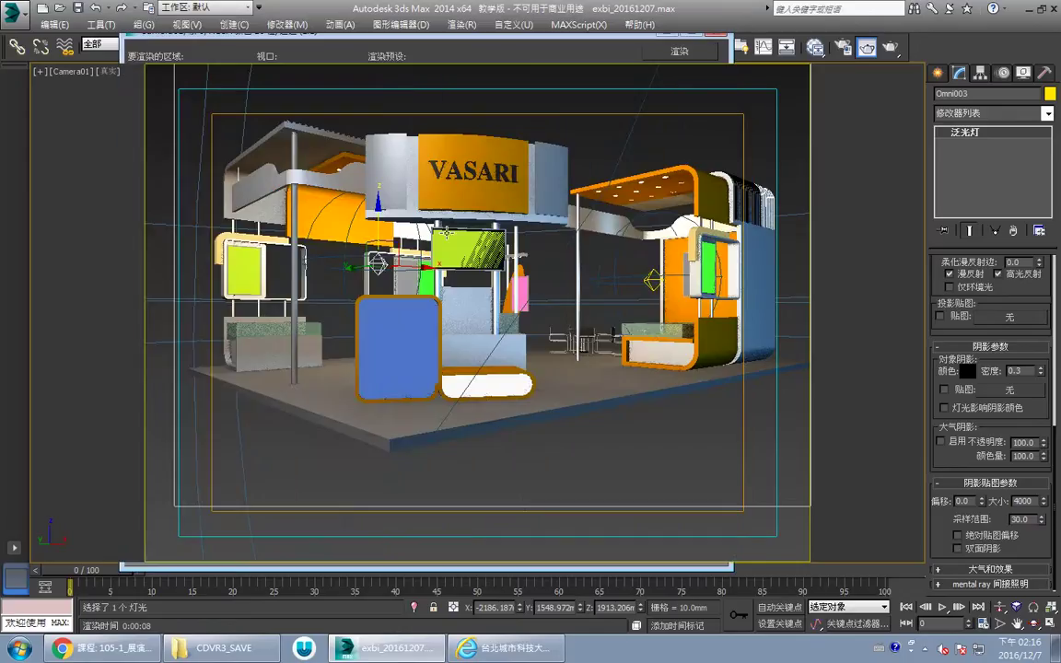
Step: Lower the warm interior omni light slightly and raise the one in the booth with the table and chairs to about Z 1789 mm
mouse_move(378, 224)
left_mouse_down()
mouse_move(374, 164)
mouse_move(386, 215)
left_mouse_up()
left_click(648, 274)
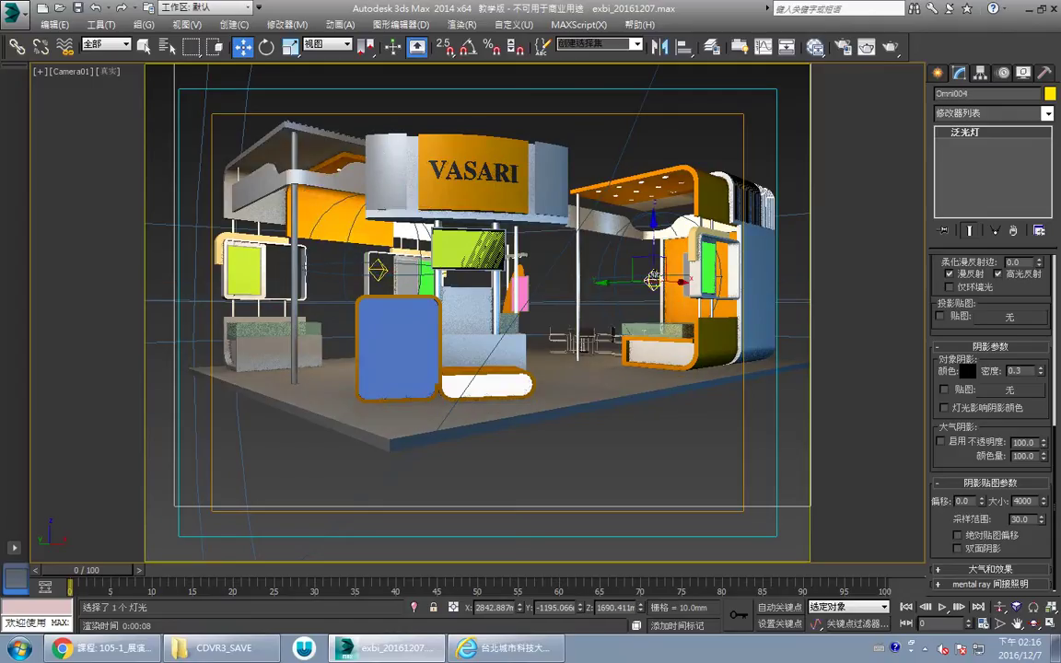
mouse_move(654, 244)
left_mouse_down()
mouse_move(655, 223)
mouse_move(656, 257)
mouse_move(656, 245)
left_mouse_up()
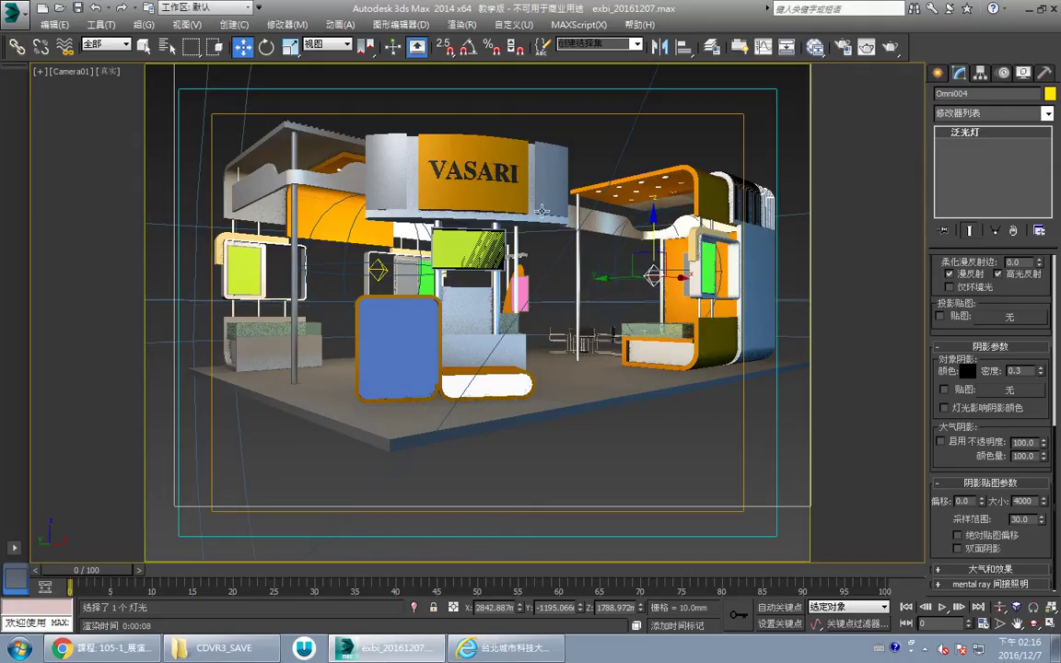
Step: Clone the raised omni light as one instance over the central counter, at about X -2272, Y -1650, Z 1251 mm
key("alt+w")
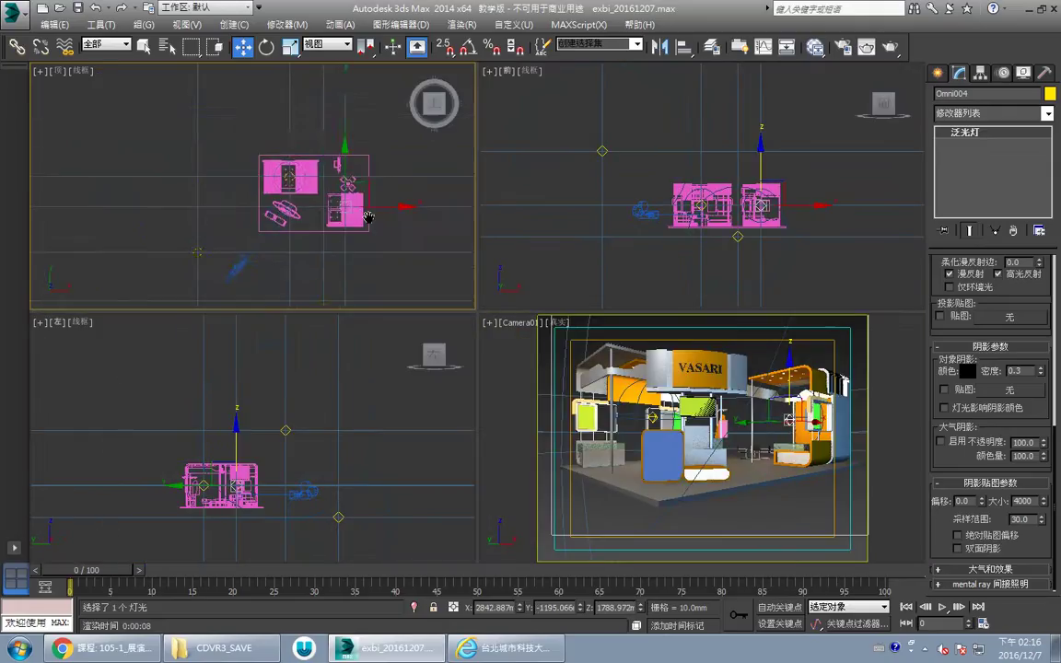
scroll(359, 214, "up", 5)
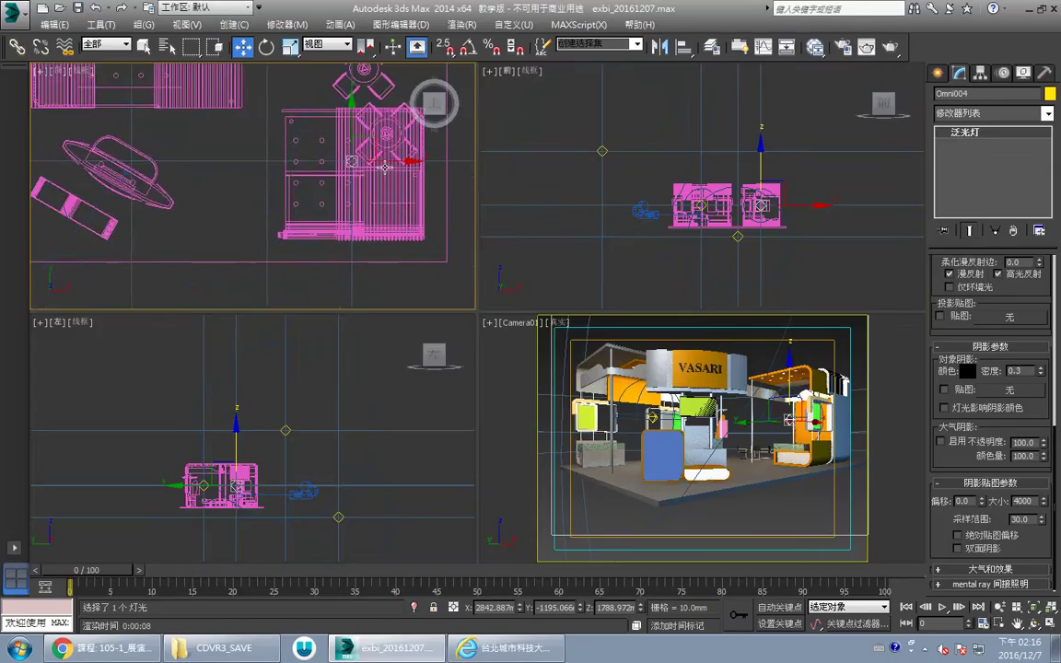
left_click(373, 136)
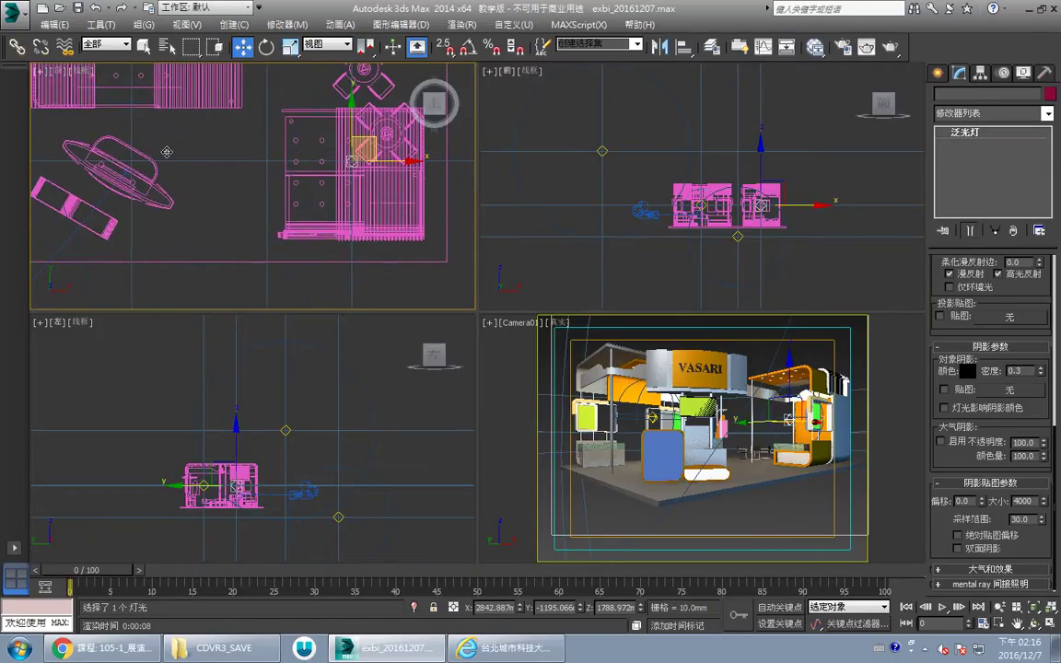
left_click_drag(148, 154, 152, 163, "shift")
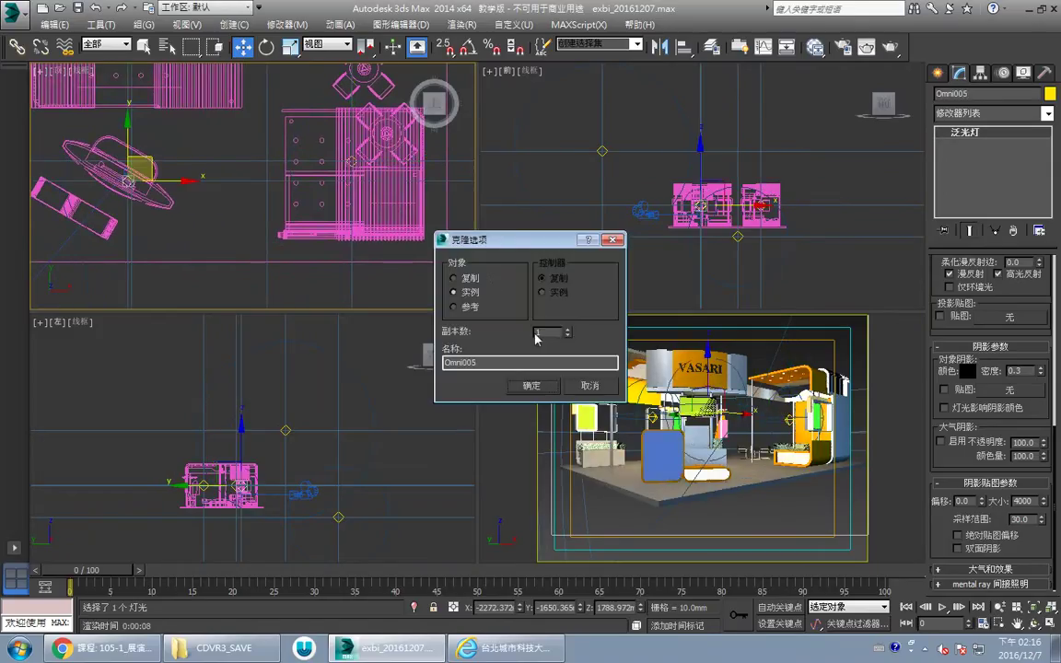
left_click(531, 385)
left_click(702, 378)
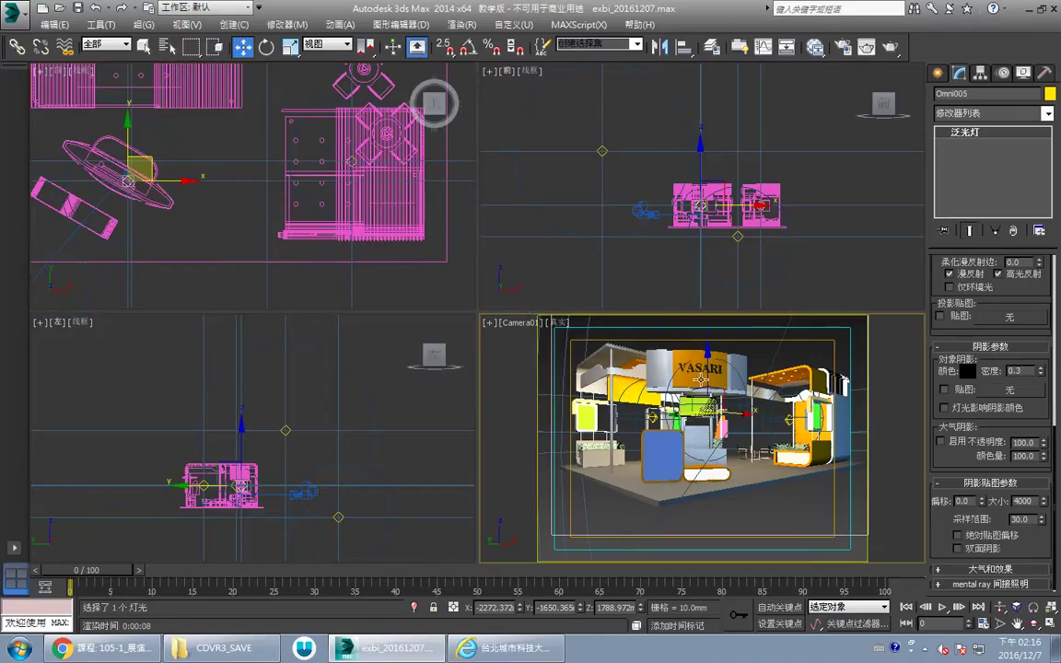
mouse_move(709, 370)
left_mouse_down()
mouse_move(707, 342)
mouse_move(708, 386)
left_mouse_up()
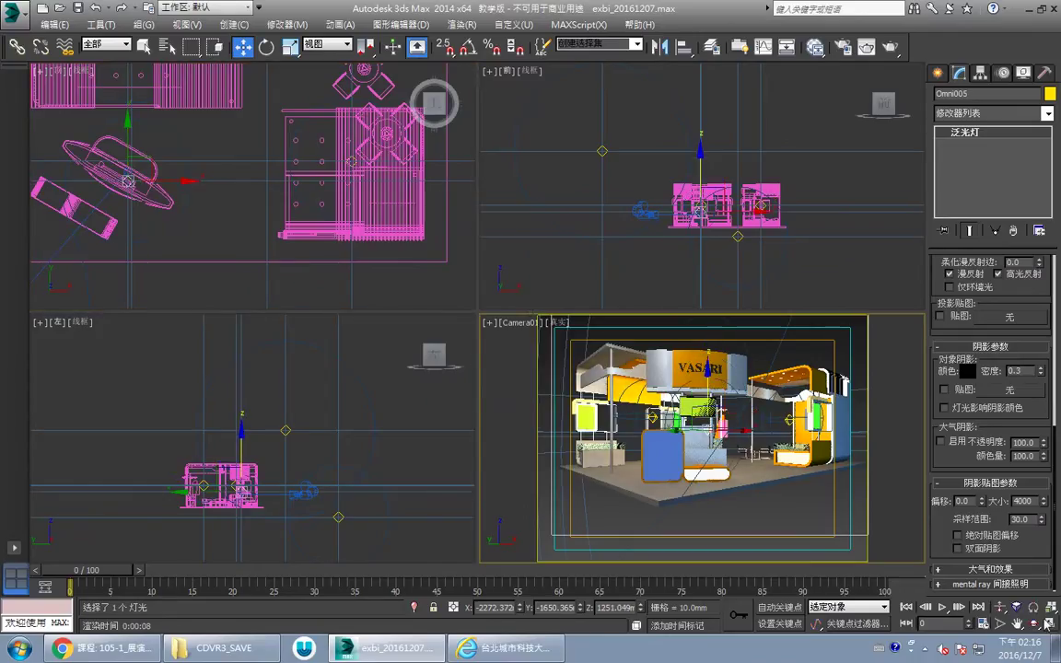
Step: Make the counter's omni light unique and move it to about X -2586, Y -1650, Z 1502 mm
left_click(1050, 624)
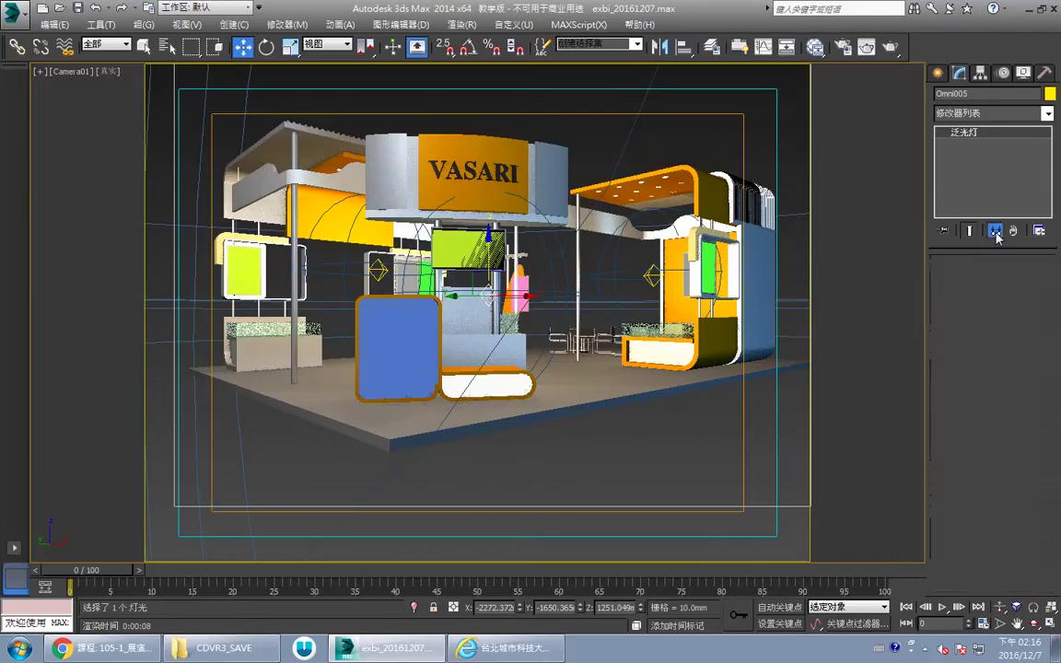
mouse_move(488, 266)
left_mouse_down()
mouse_move(470, 264)
mouse_move(482, 244)
left_mouse_up()
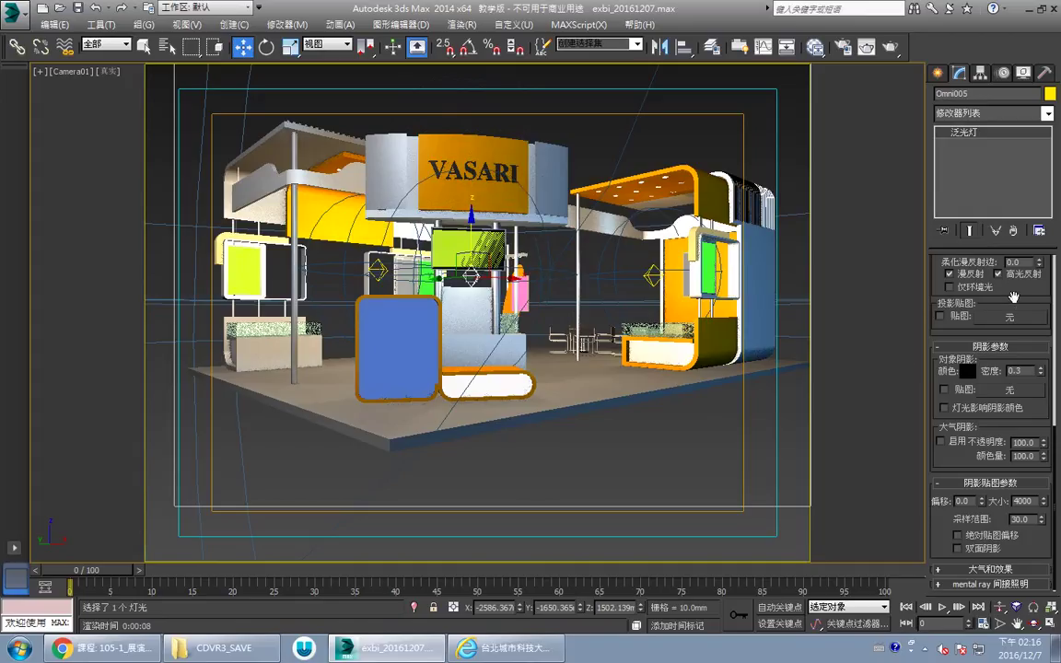
Step: Limit the counter omni light's far attenuation to 0 to about 4504 mm and lower the light to about Z 1473 mm
left_click_drag(1014, 296, 1013, 431)
mouse_move(1052, 378)
left_mouse_down()
mouse_move(1055, 403)
mouse_move(1055, 394)
left_mouse_up()
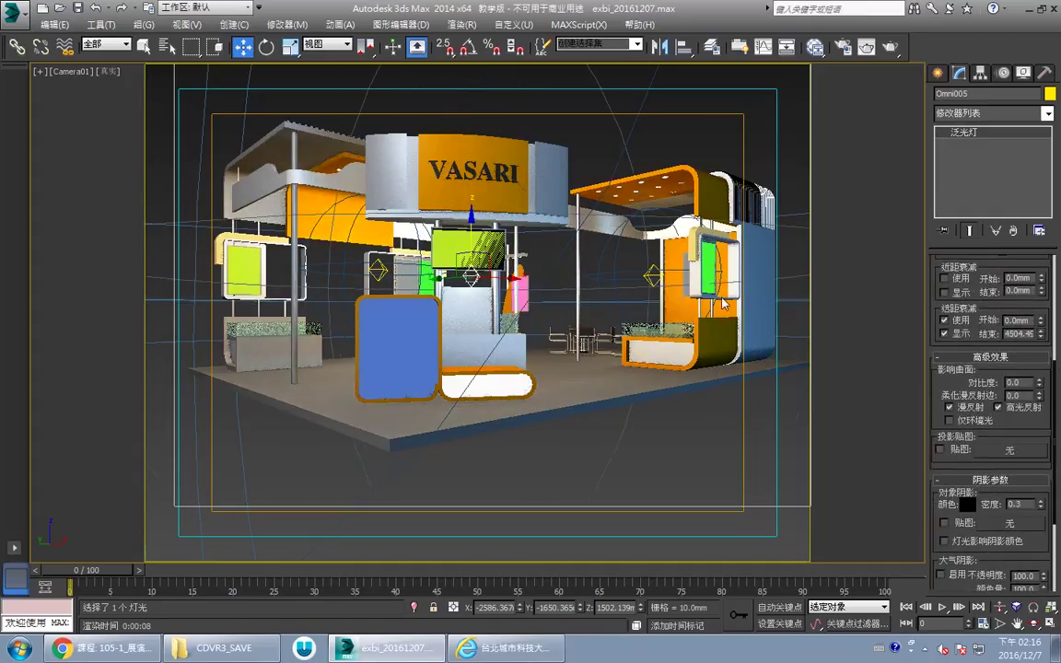
left_click_drag(470, 241, 472, 271)
right_click(500, 238)
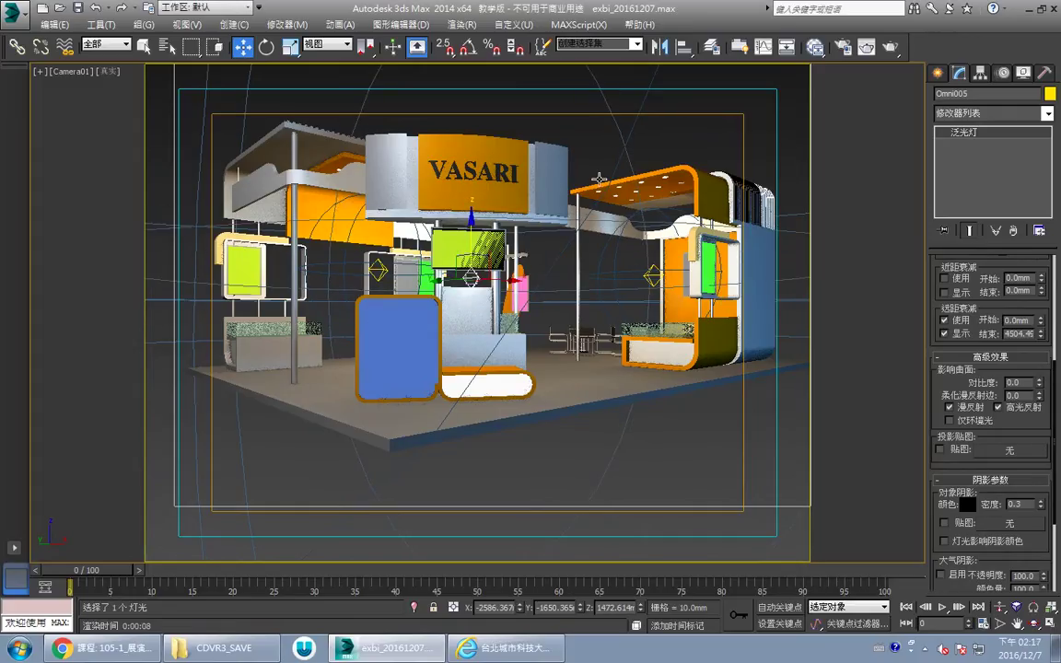
left_click(618, 129)
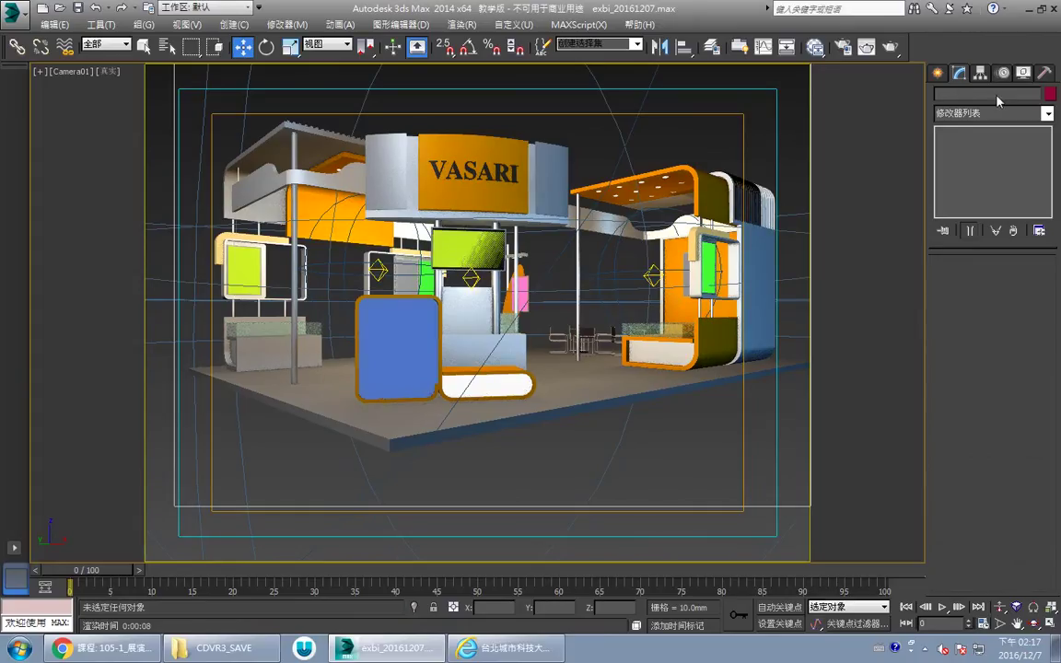
Step: Create a target spotlight beside the booth in the front view, at about X -5503, Z 3399 mm, aimed down to floor level
left_click(938, 73)
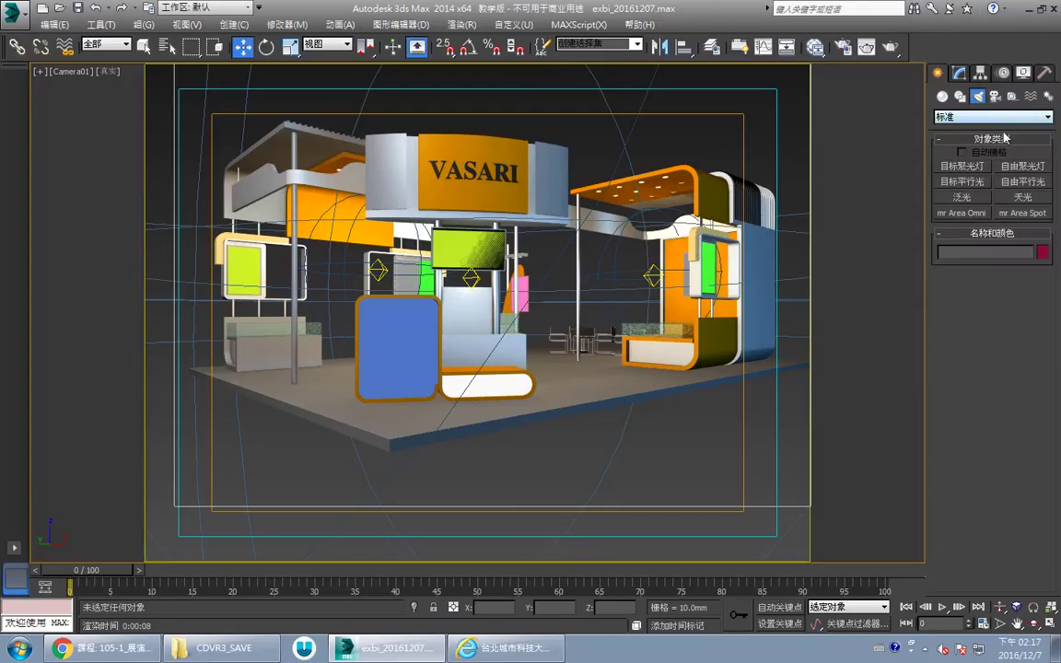
left_click(980, 167)
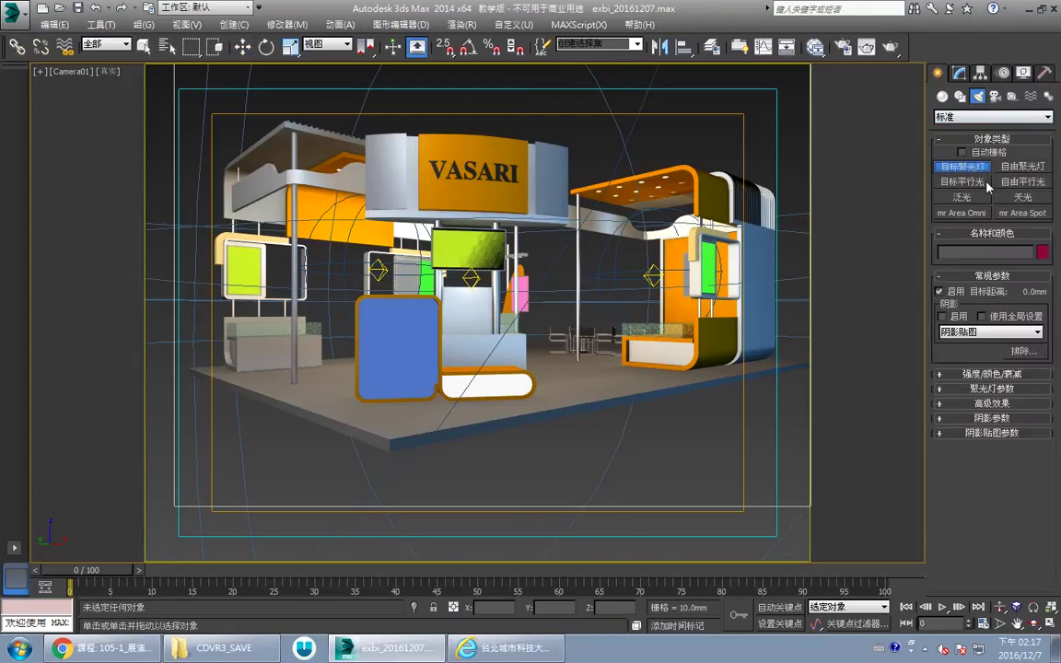
left_click(1052, 624)
scroll(679, 176, "up", 5)
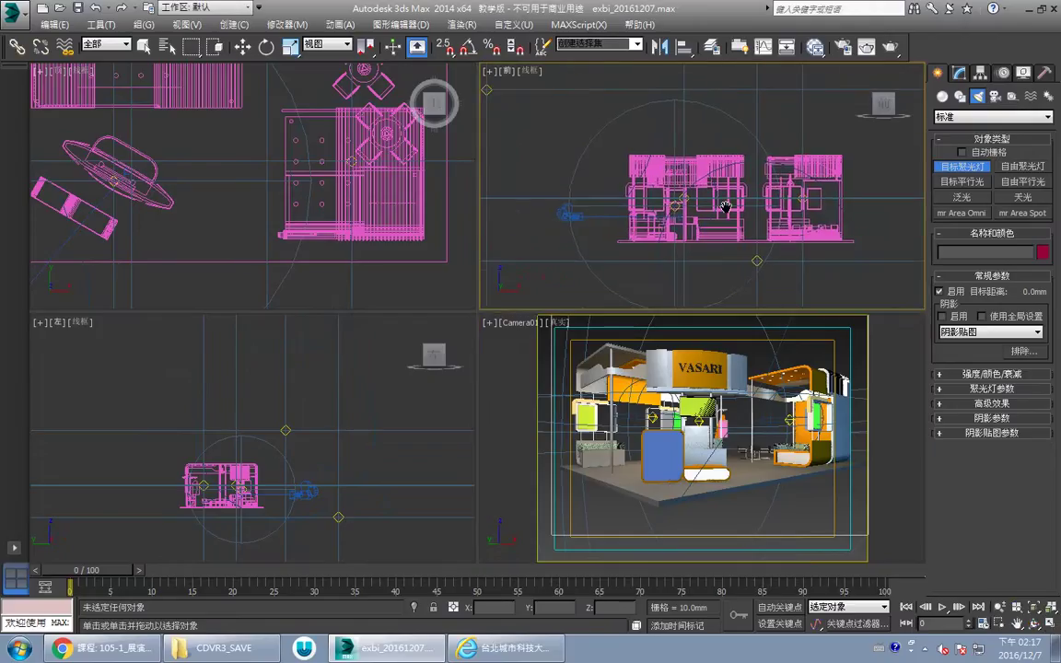
left_click_drag(624, 109, 630, 247)
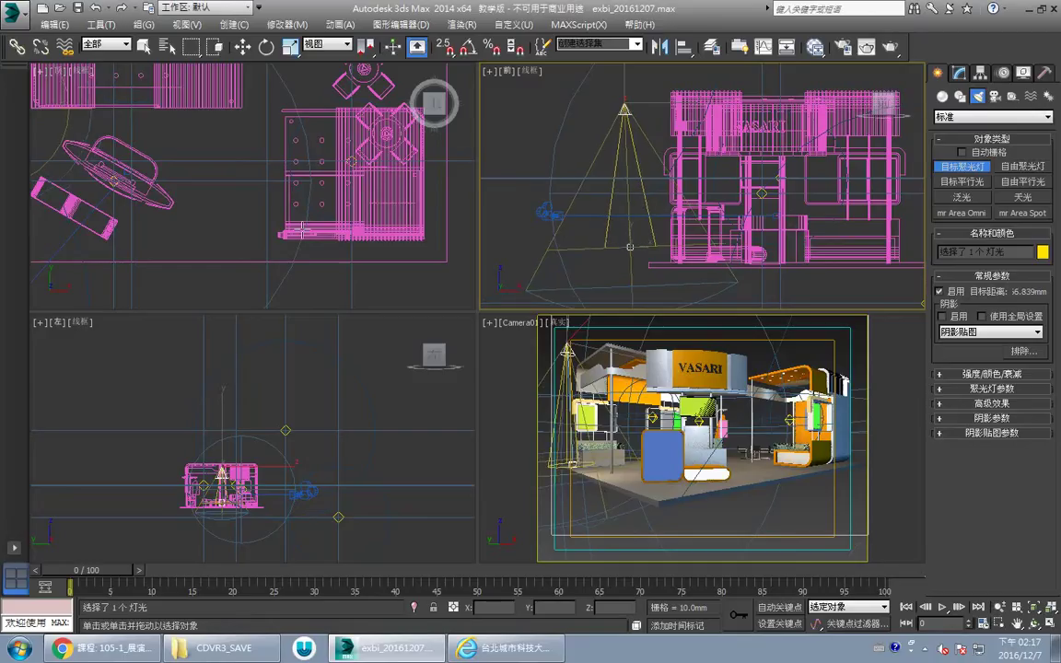
Step: Align the spotlight over its target and move both in plan to just in front of the central counter
mouse_move(289, 215)
middle_mouse_down()
mouse_move(302, 214)
mouse_move(289, 214)
middle_mouse_up()
scroll(302, 214, "down", 5)
scroll(244, 207, "up", 3)
right_click(249, 182)
scroll(247, 178, "up", 6)
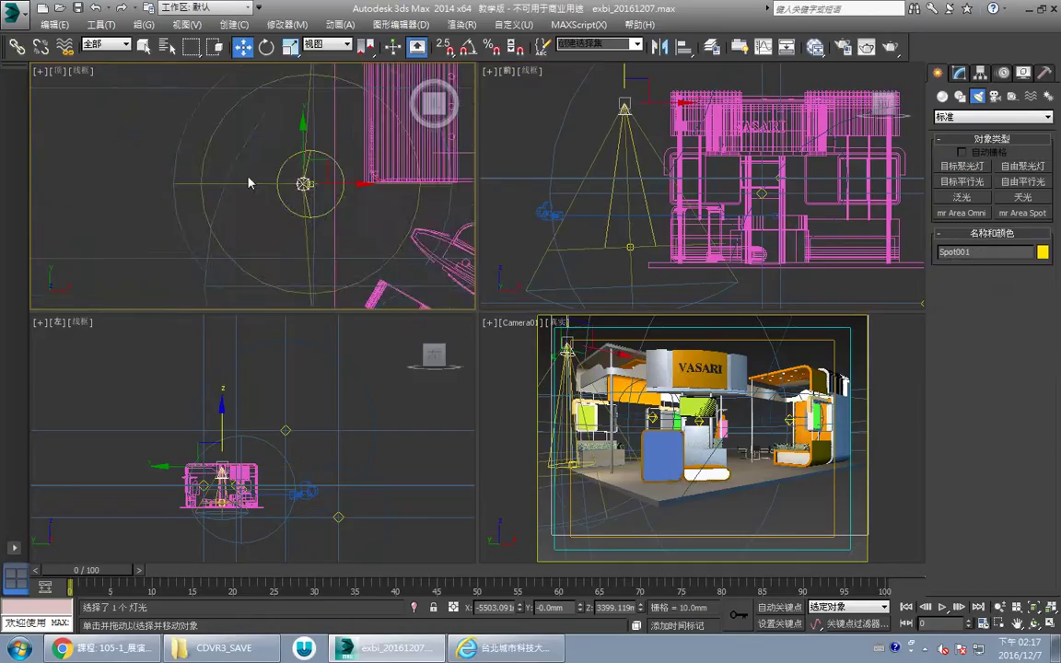
middle_click_drag(399, 189, 309, 185)
left_click_drag(346, 190, 368, 190)
left_click_drag(295, 184, 361, 216)
scroll(268, 148, "down", 4)
middle_click_drag(268, 148, 194, 95)
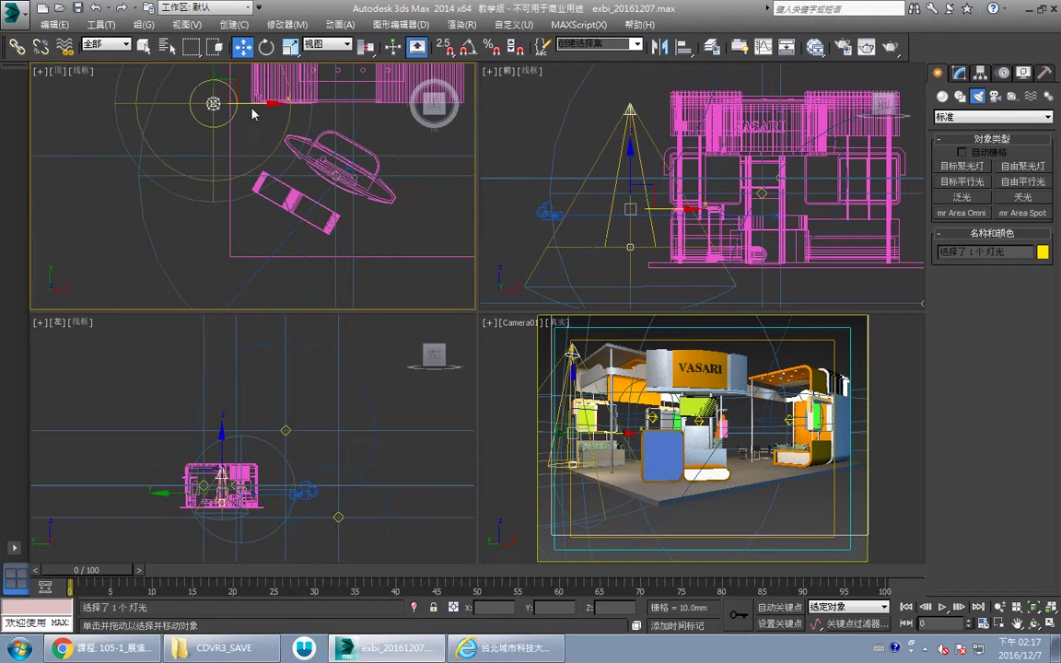
left_click_drag(236, 90, 350, 181)
Step: Raise the spotlight and its target together until the target is level with the green screen under the VASARI sign
right_click(752, 405)
left_click(1052, 624)
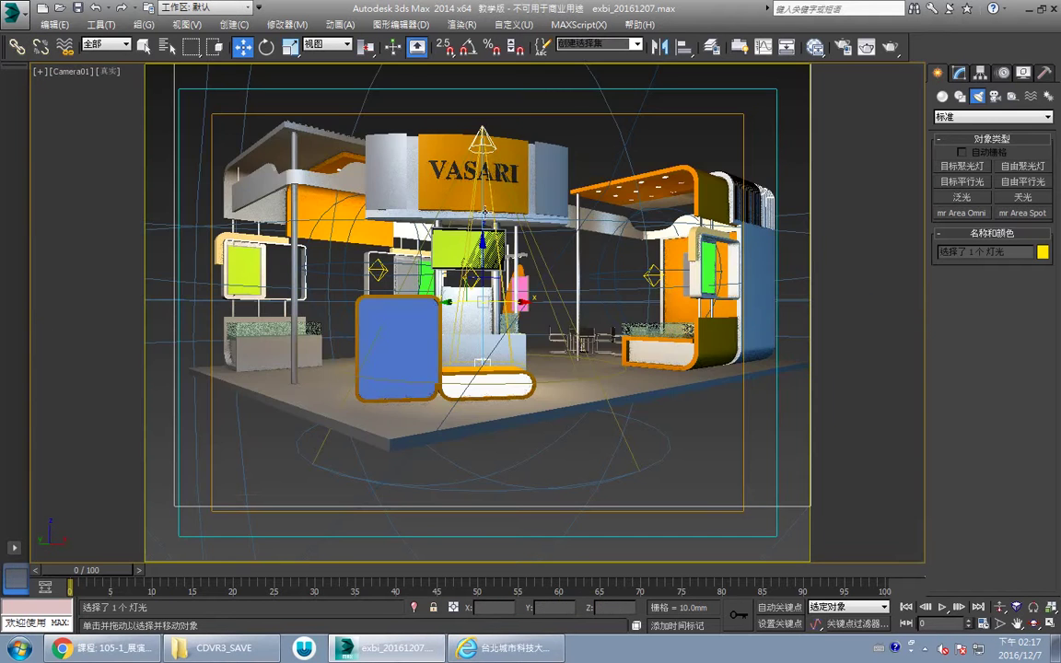
left_click_drag(490, 245, 490, 133)
Step: Turn off the omni light at the central counter
left_click(477, 277)
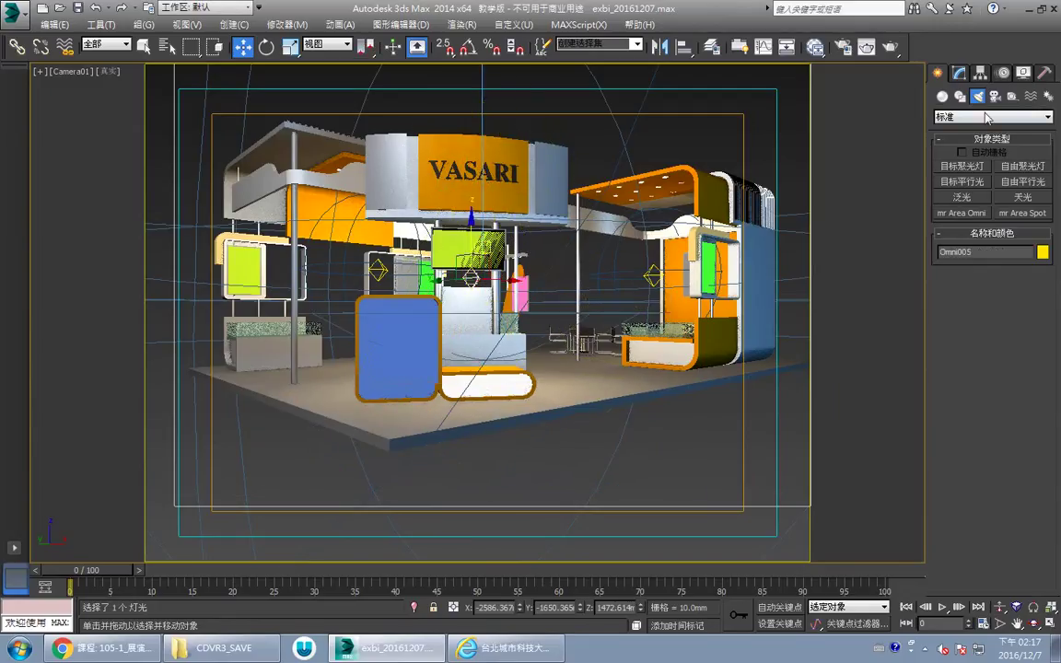
left_click(960, 73)
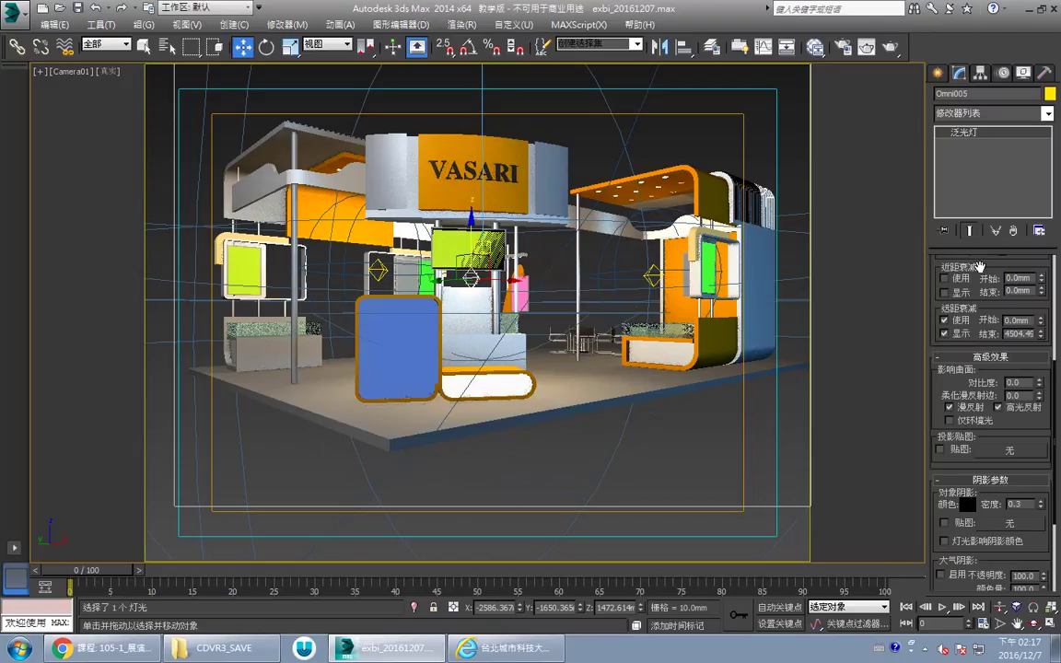
scroll(979, 267, "up", 5)
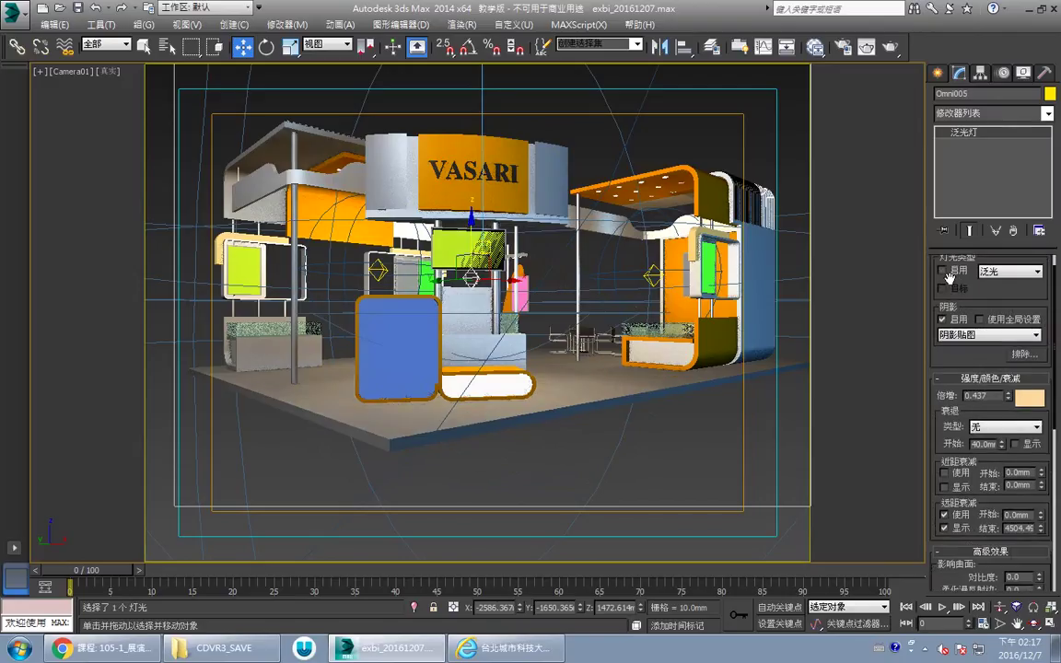
Step: Select the target spotlight in front of the central counter, lower it to about Z 3967 mm and raise its intensity multiplier to 2.5
key("alt+w")
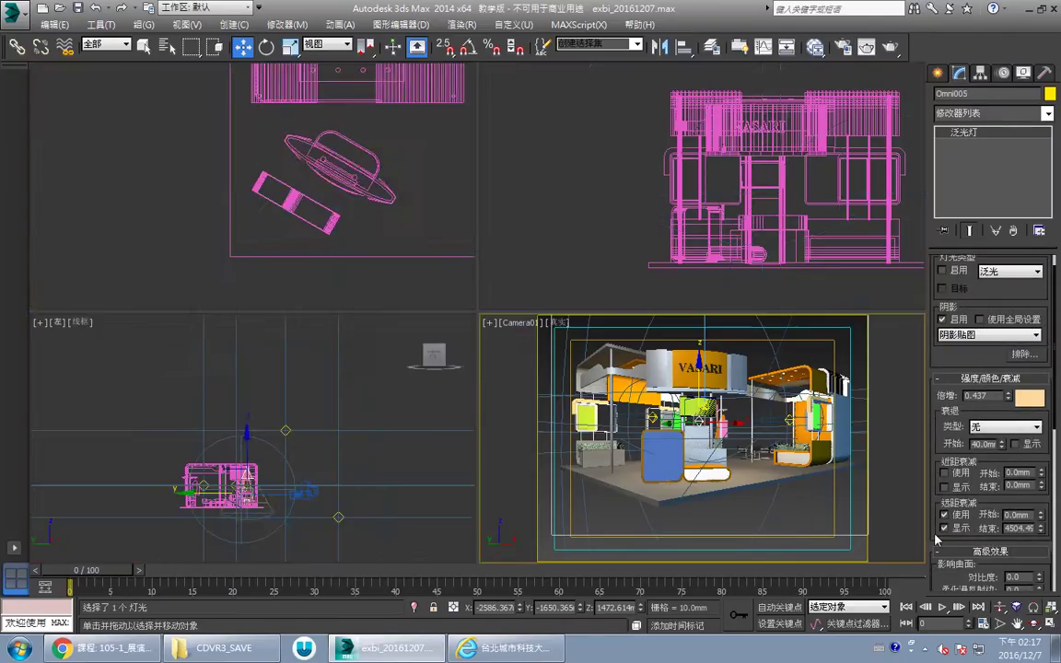
middle_click_drag(330, 211, 286, 169)
scroll(286, 168, "up", 4)
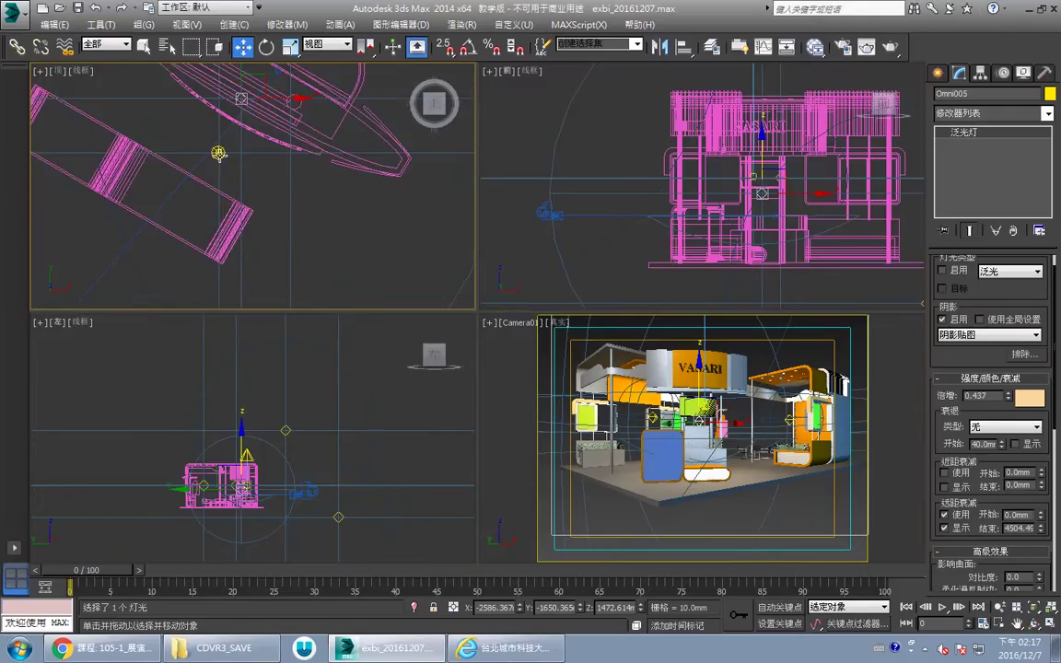
left_click(220, 154)
right_click(816, 404)
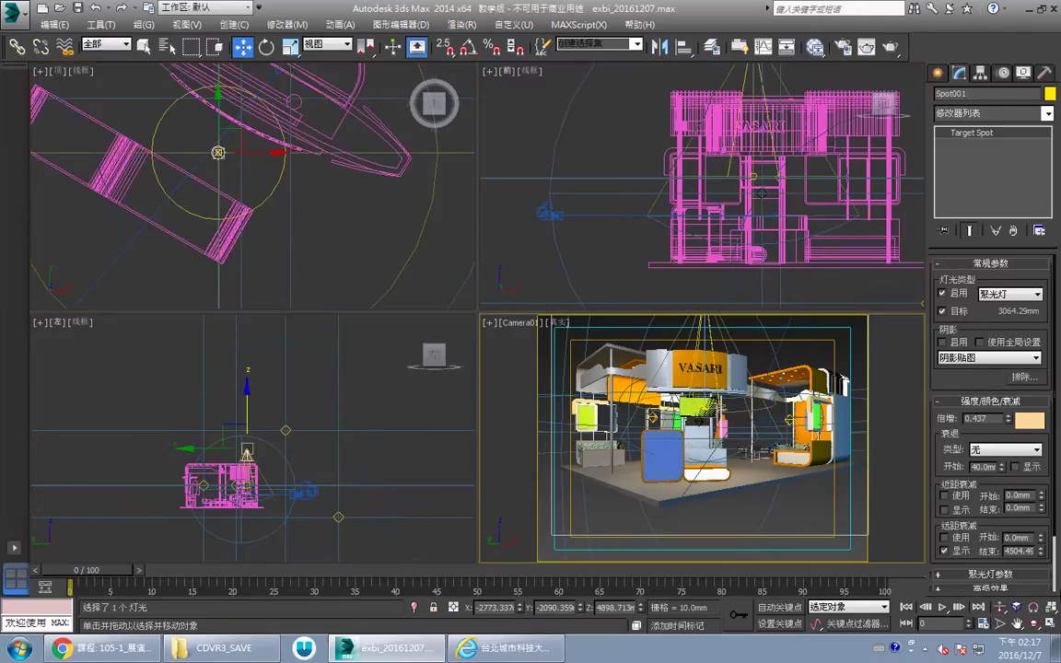
key("alt+w")
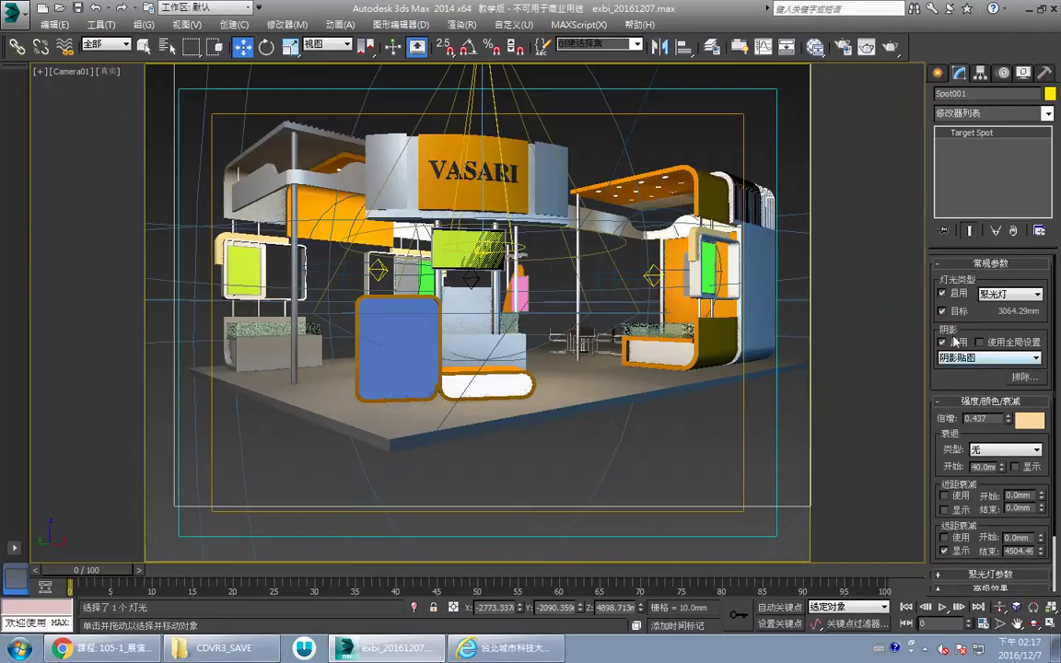
left_click(954, 341)
left_click_drag(1010, 418, 933, 383)
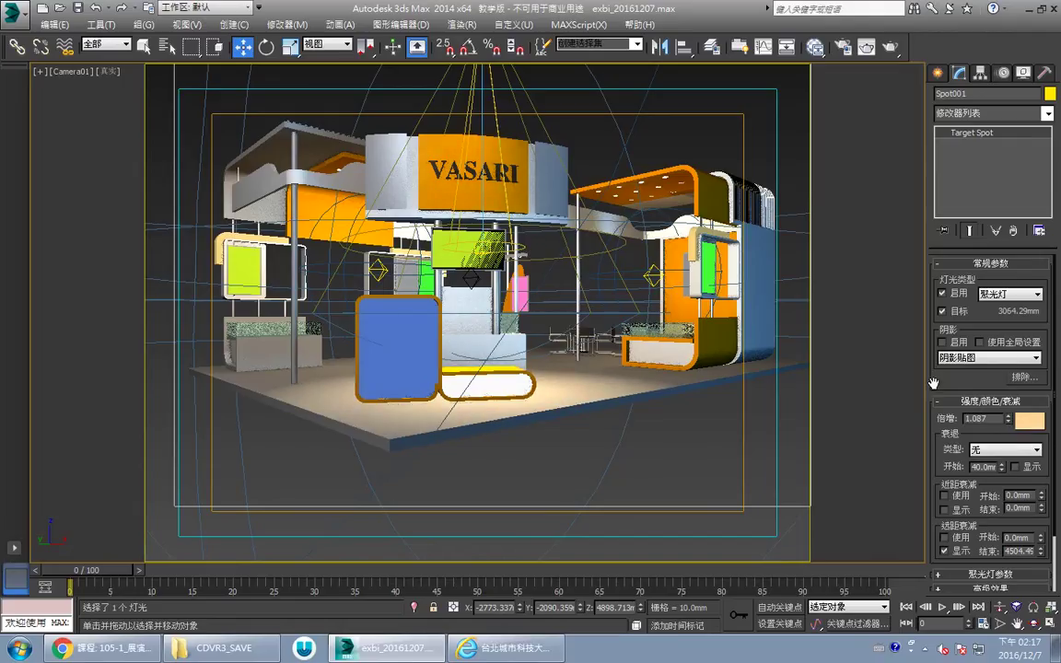
left_click_drag(647, 611, 652, 662)
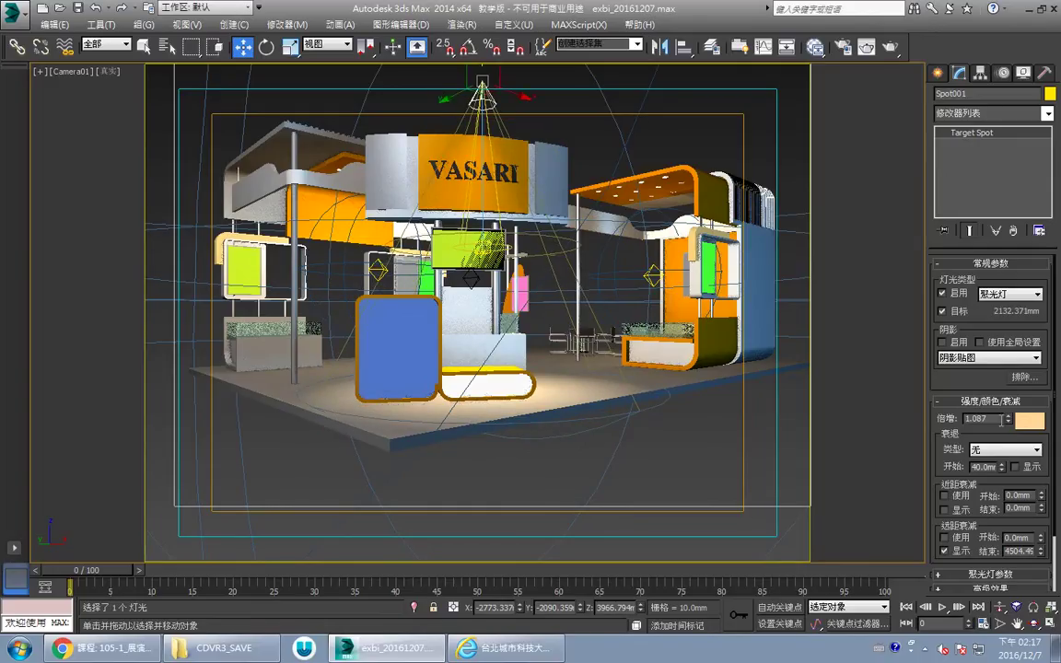
left_click_drag(1008, 418, 982, 322)
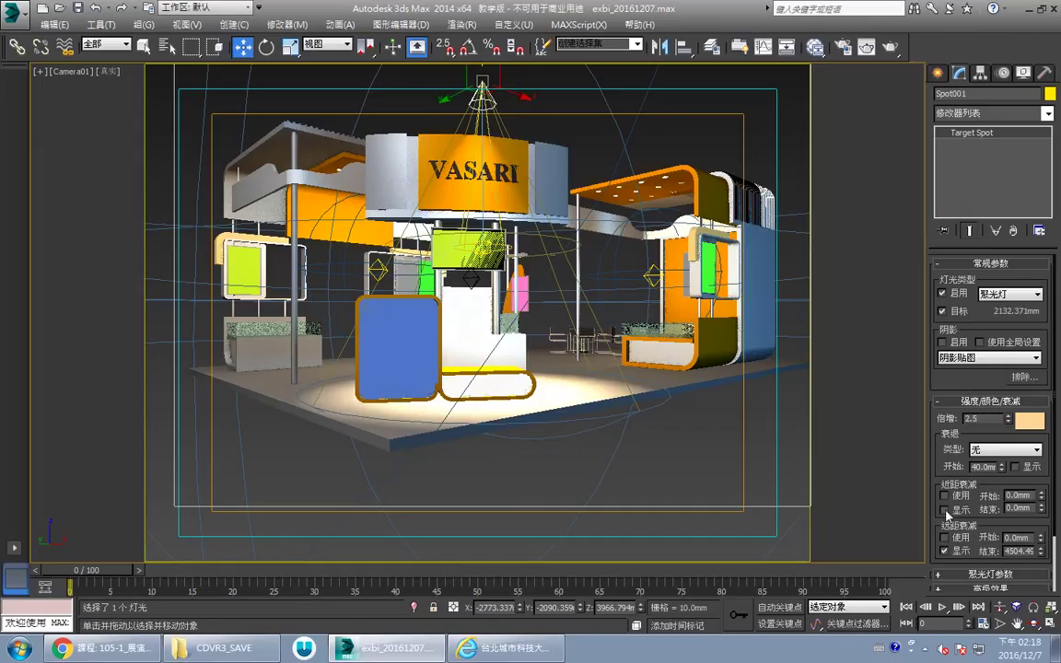
Step: Enable the spotlight's far attenuation with start at 0 mm and end at about 5514 mm
left_click_drag(1039, 553, 1026, 494)
left_click(973, 539)
left_click_drag(1041, 537, 1033, 485)
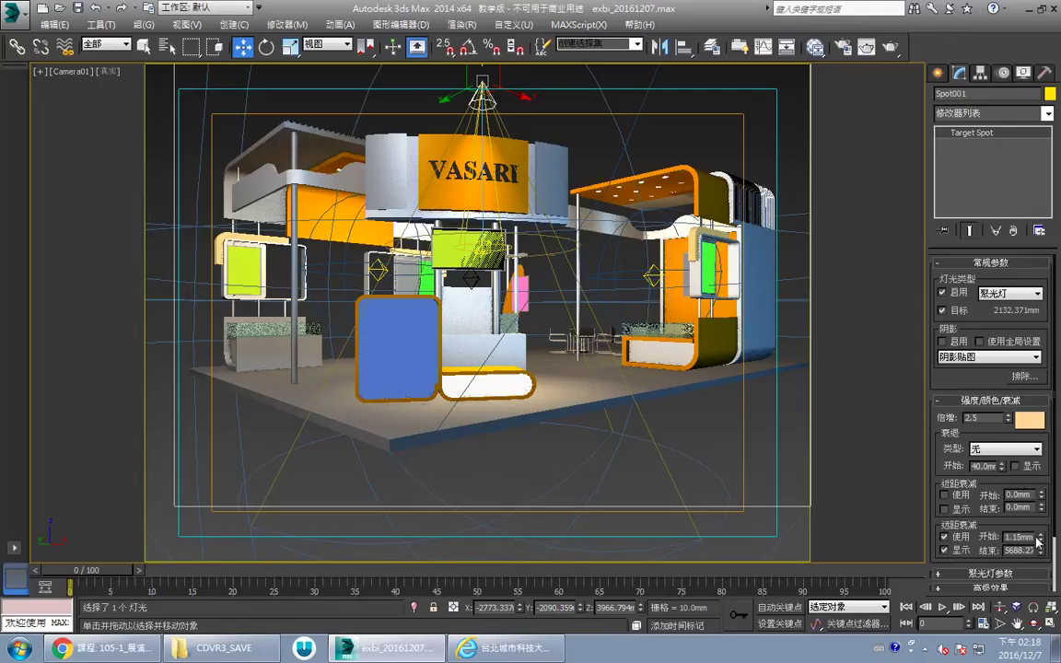
right_click(1037, 539)
right_click(1041, 540)
left_click_drag(1041, 551, 1035, 524)
left_click(959, 538)
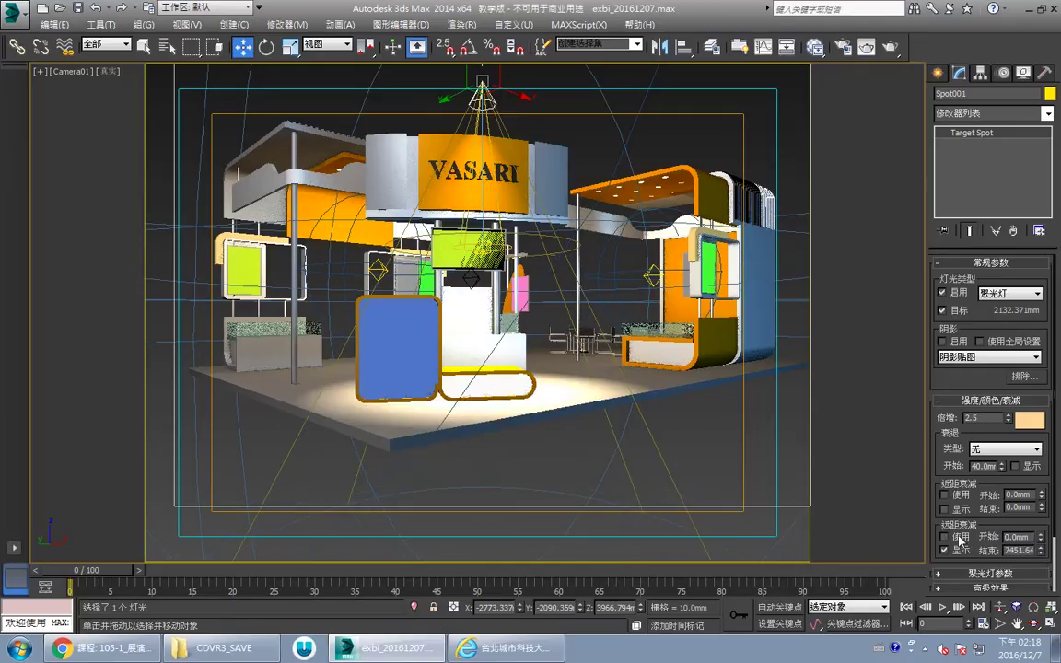
left_click(960, 538)
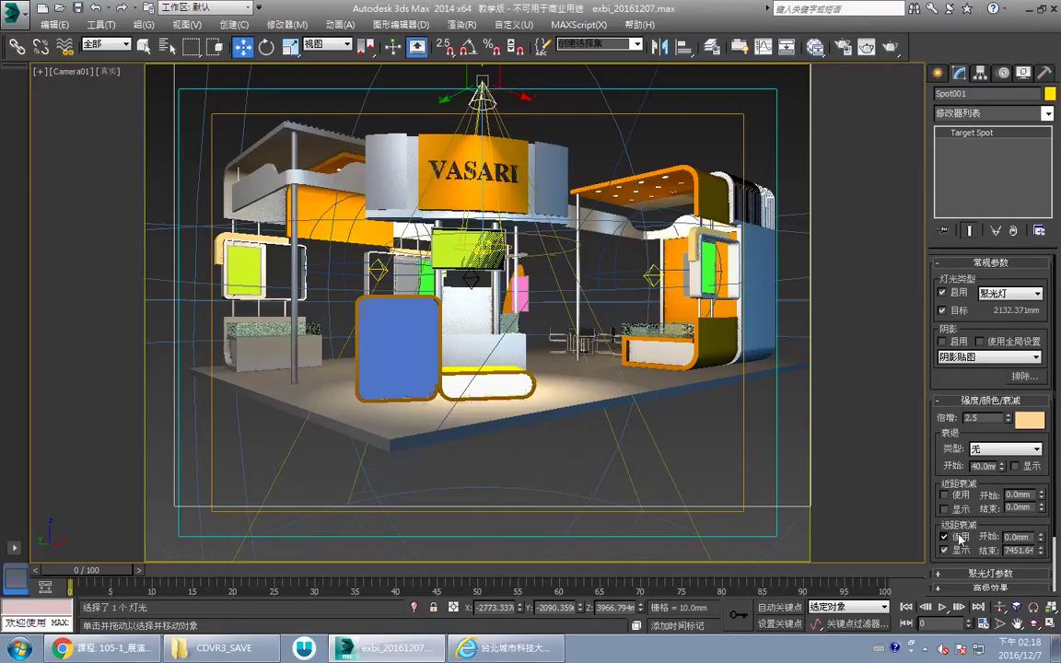
left_click_drag(1041, 552, 1047, 576)
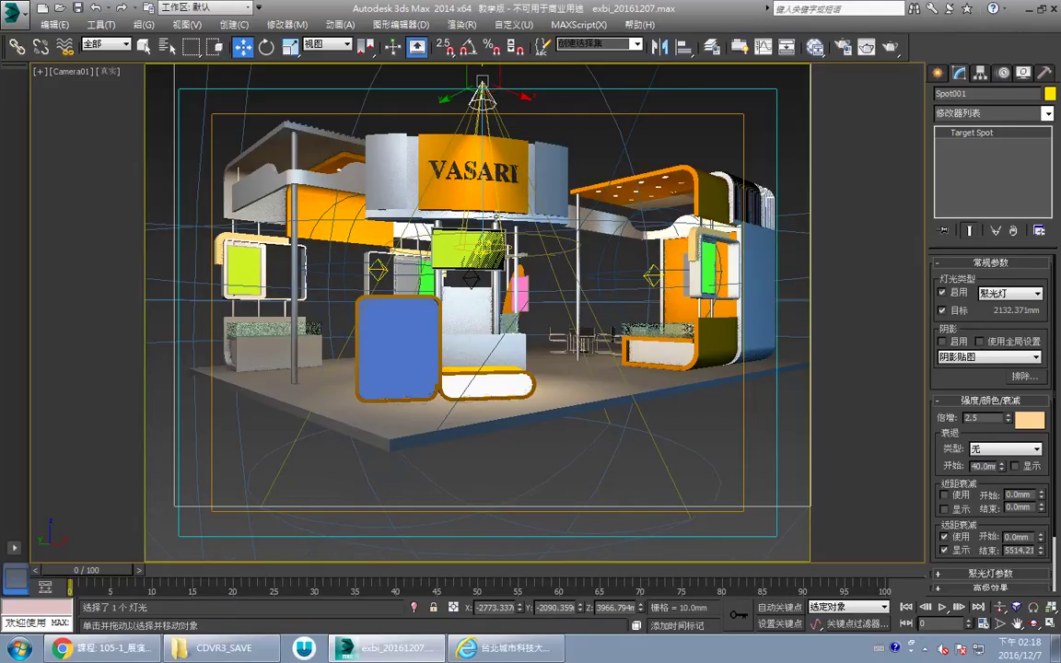
Step: Raise the spotlight's multiplier to 3.25 and test-render the camera view
left_click_drag(1007, 421, 1007, 401)
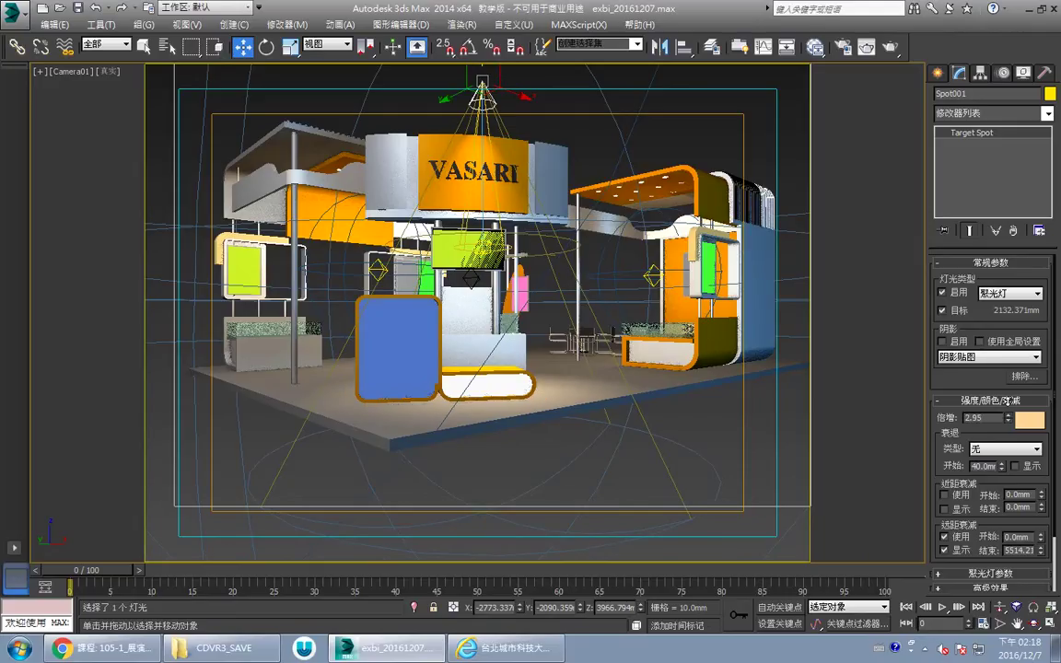
left_click(889, 48)
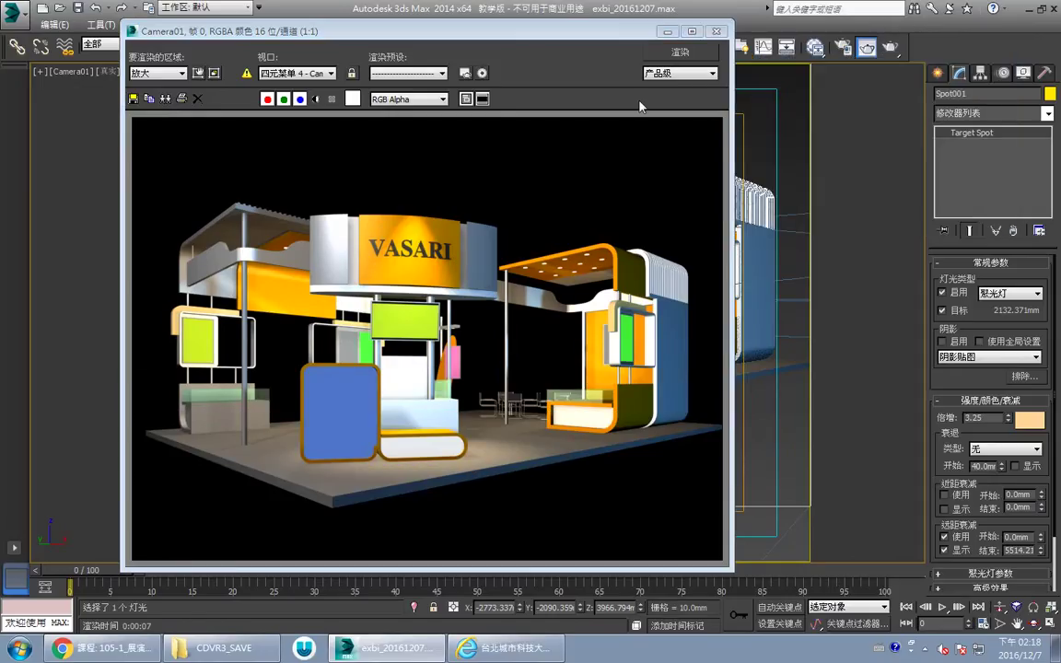
left_click(667, 31)
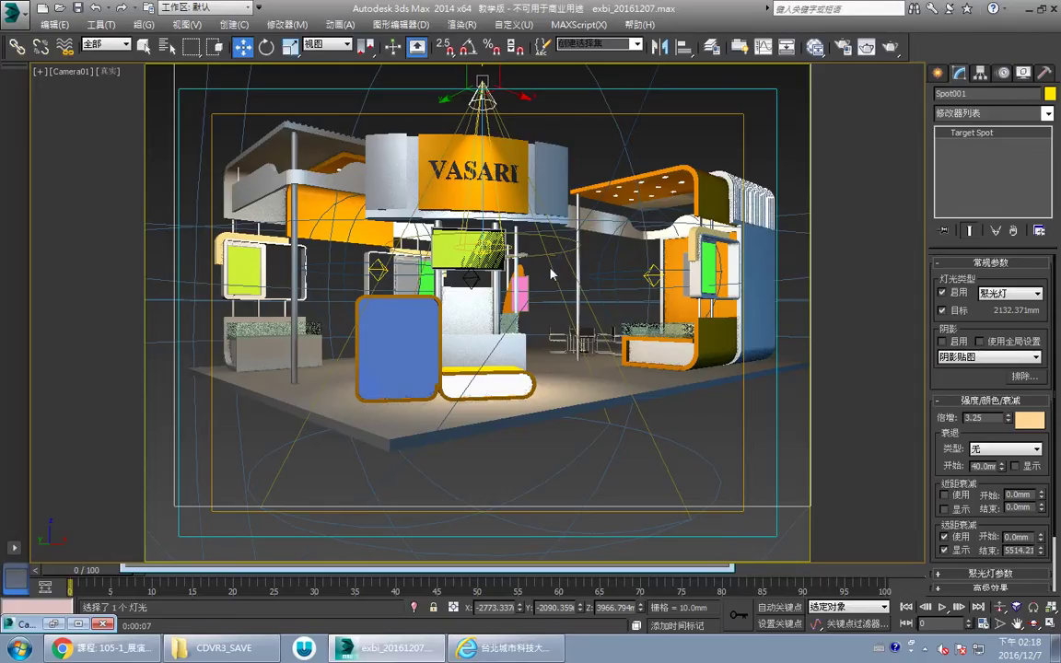
Step: Check the switched-off omni light at the counter, deselect everything and render the camera view again
left_click(471, 277)
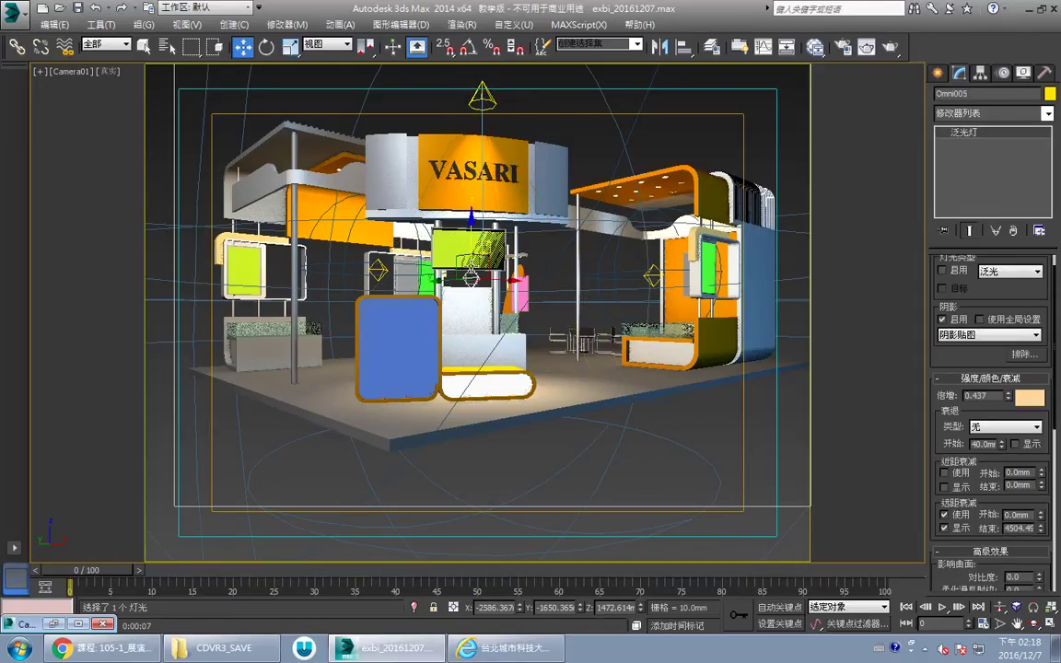
left_click(563, 323)
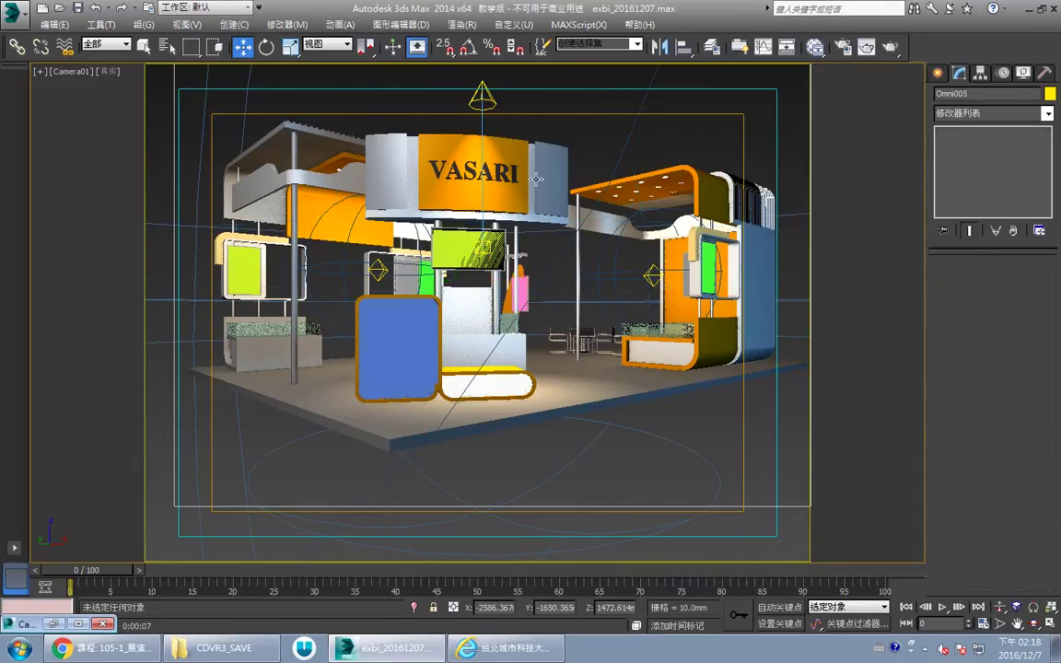
left_click(867, 47)
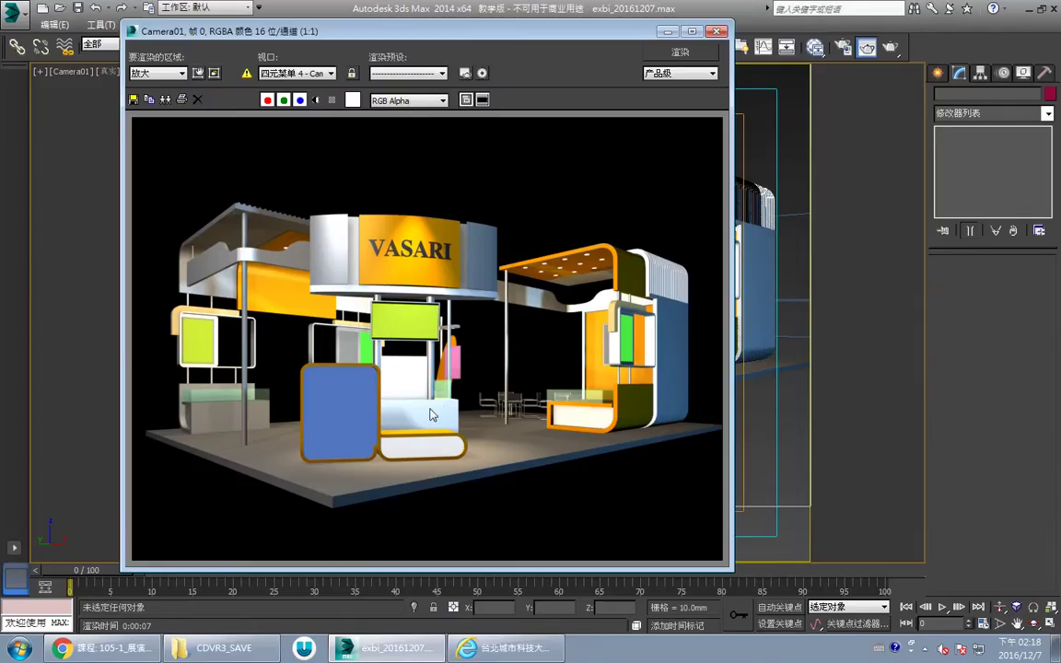
left_click(717, 31)
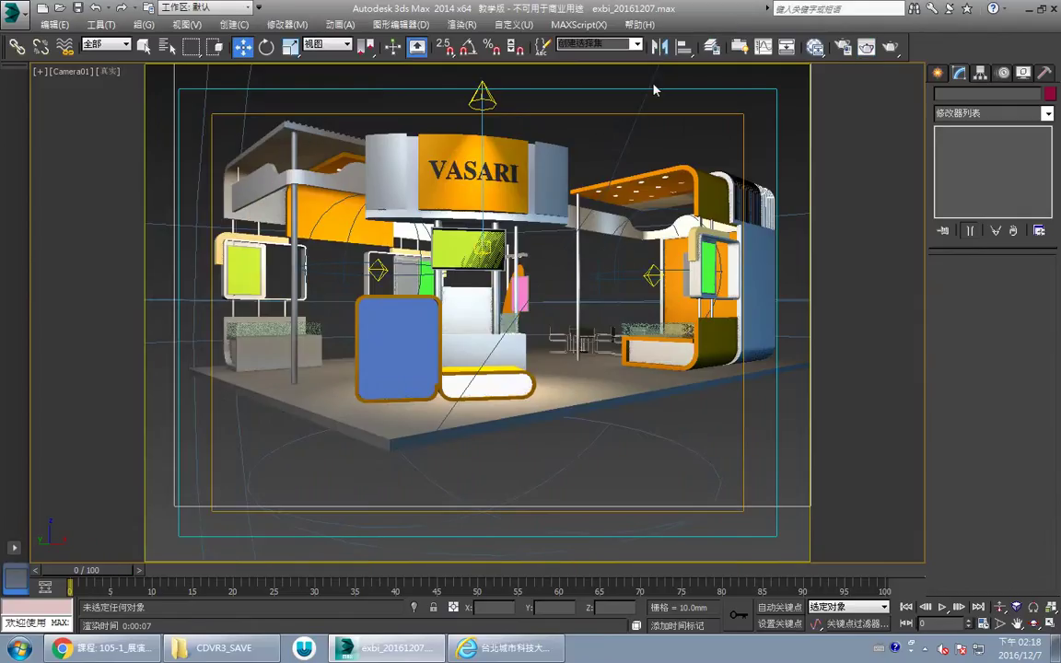
left_click(481, 99)
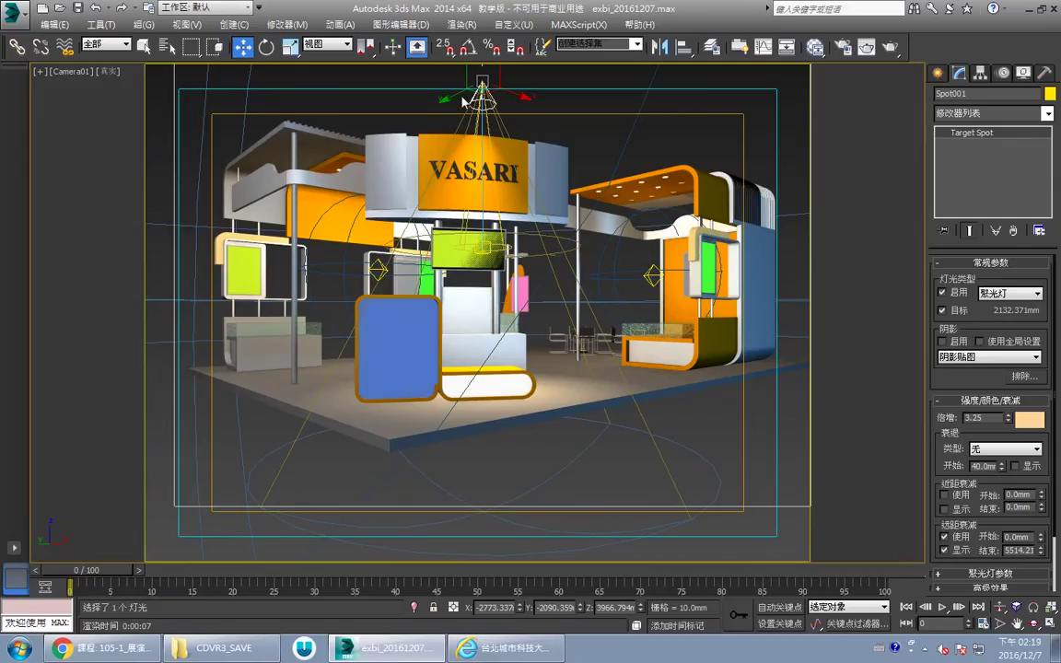
left_click_drag(464, 101, 476, 88)
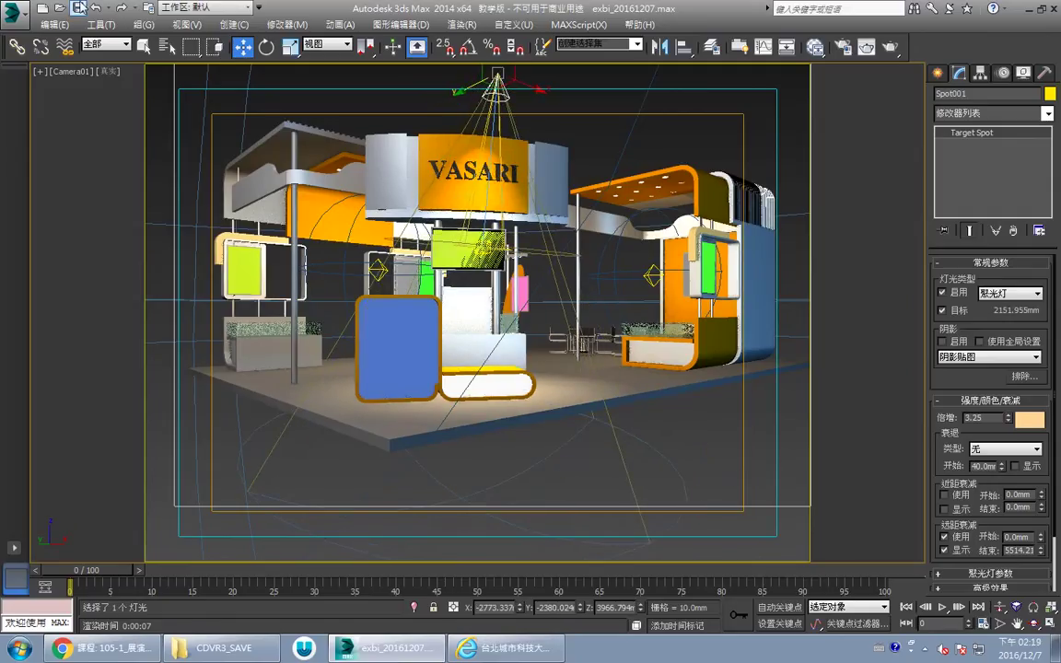
left_click(94, 8)
Step: Turn on the spotlight's shadows with far attenuation ending at about 4541 mm, and test-render the camera view
left_click_drag(1043, 553, 1053, 574)
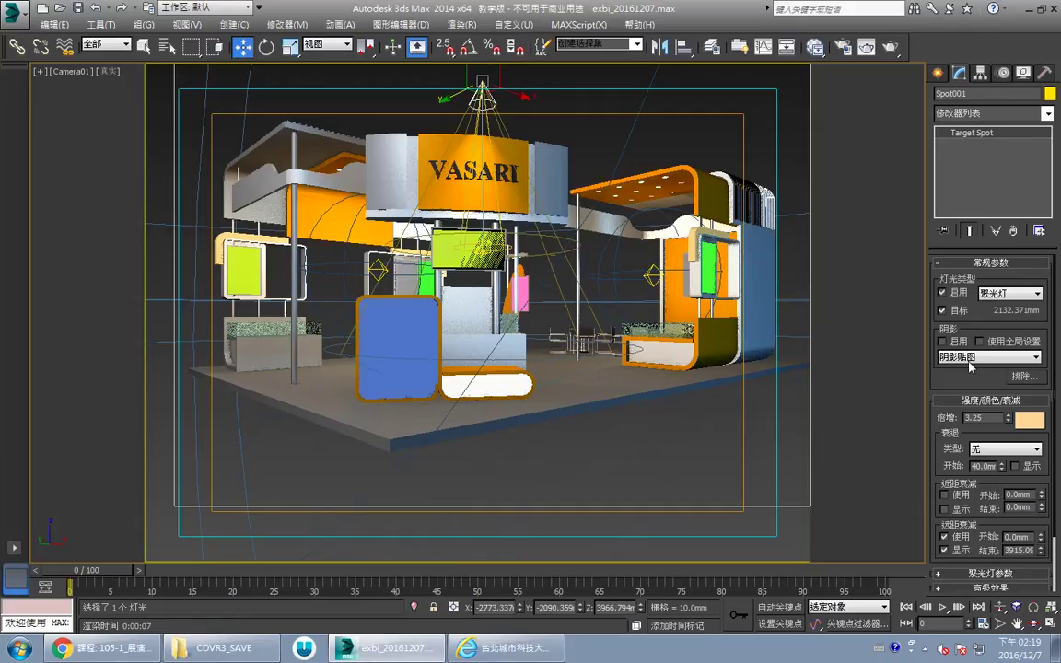
left_click(957, 342)
mouse_move(1044, 548)
left_mouse_down()
mouse_move(1046, 536)
mouse_move(1051, 545)
left_mouse_up()
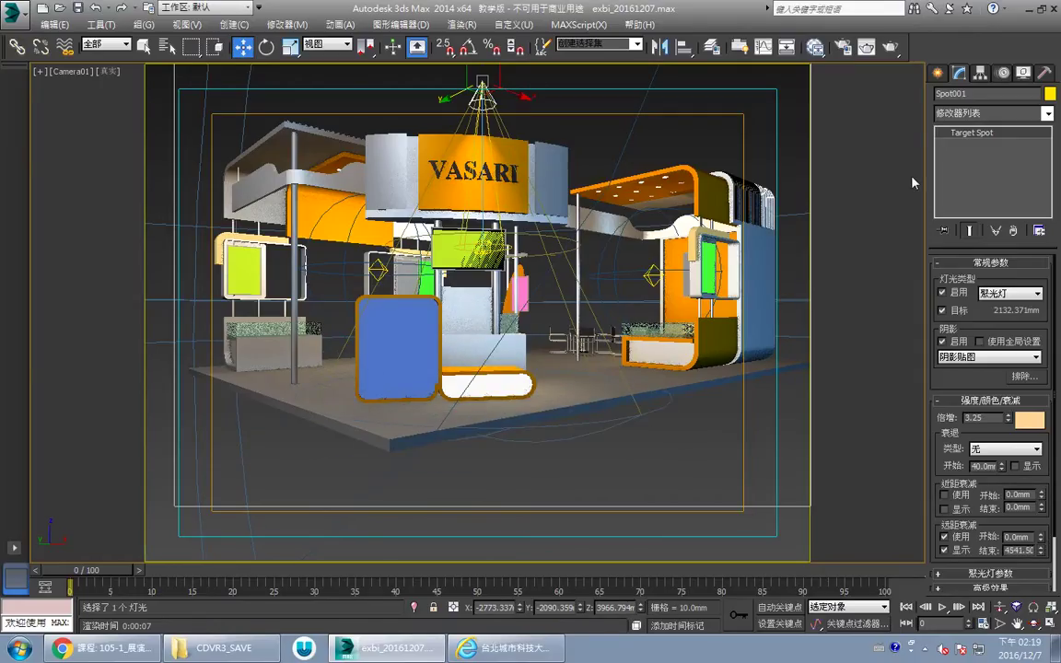
key("shift+q")
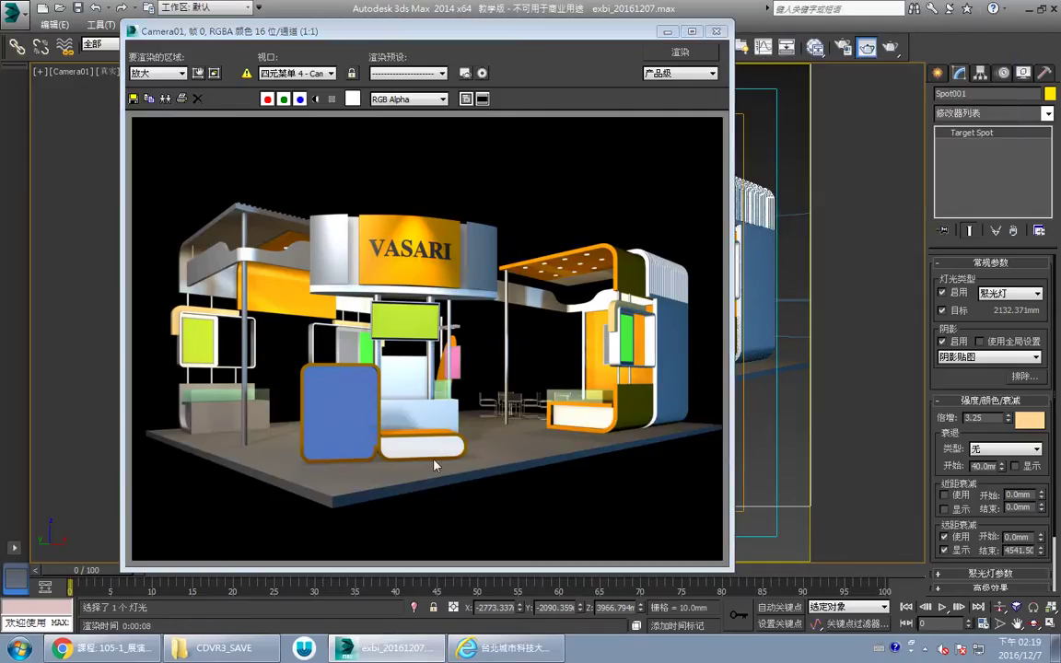
left_click(717, 31)
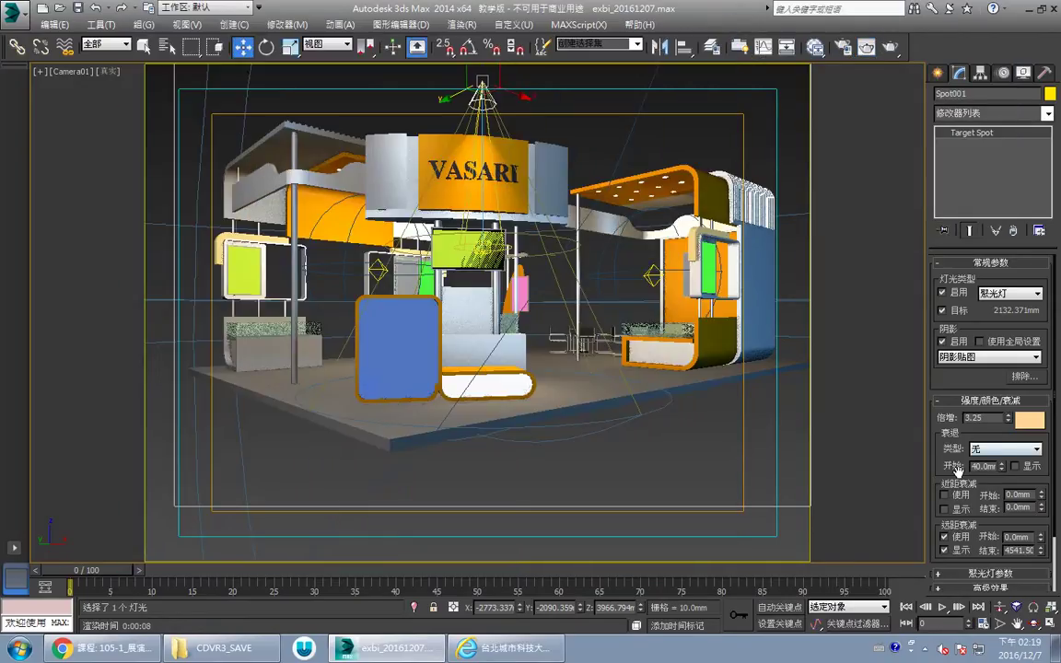
Step: Raise the spotlight's object shadow density to 3, trying 1 and 2 first
left_click_drag(940, 465, 936, 392)
left_click(1010, 536)
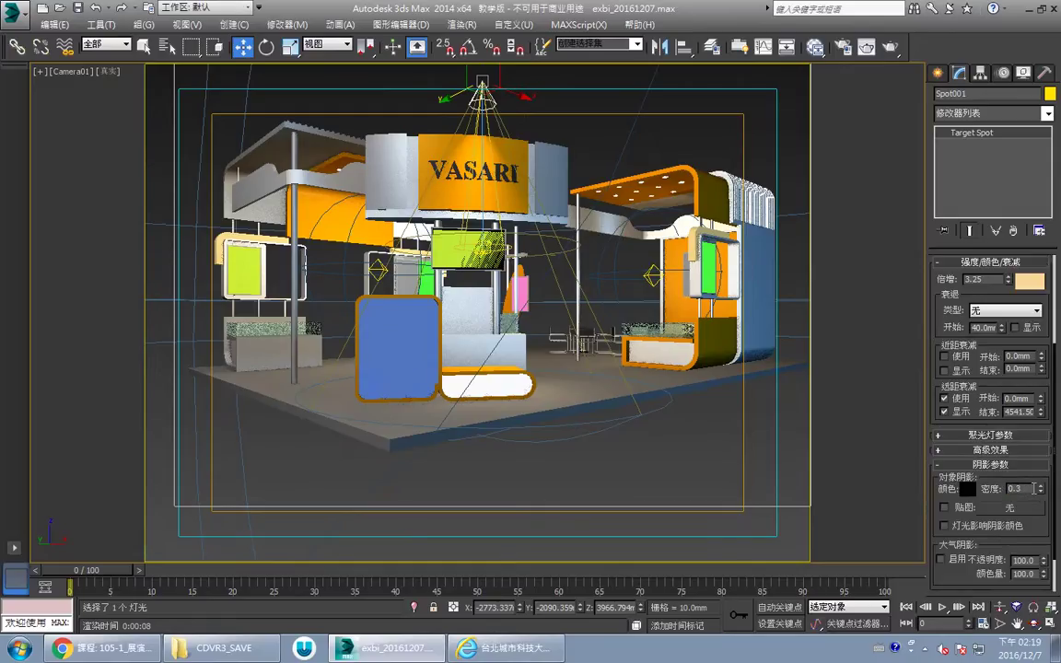
type("1")
key("Return")
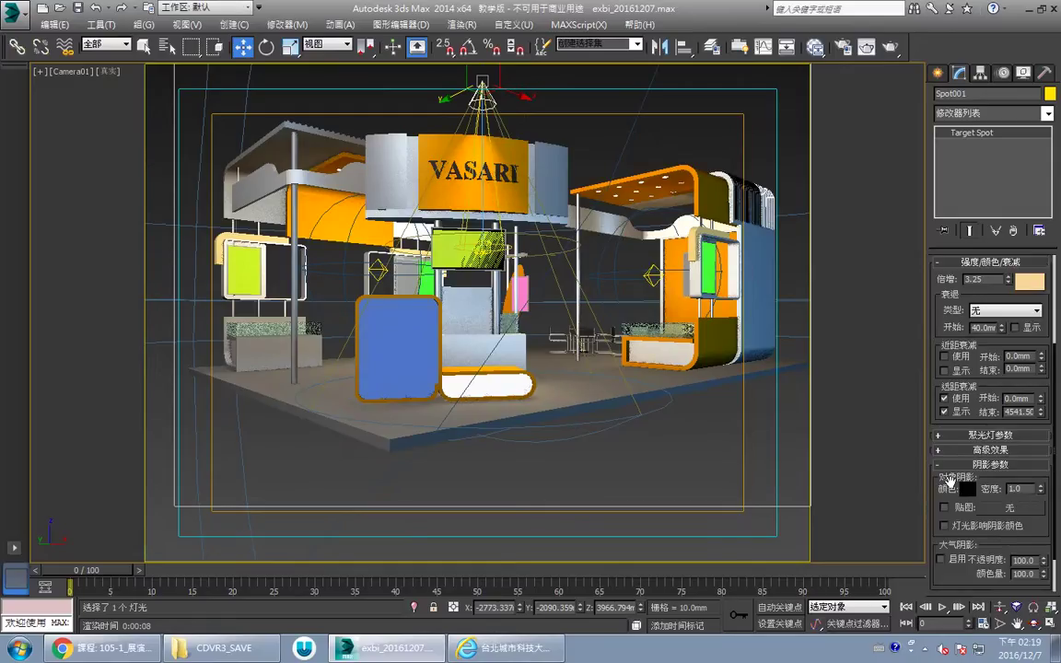
left_click(1018, 450)
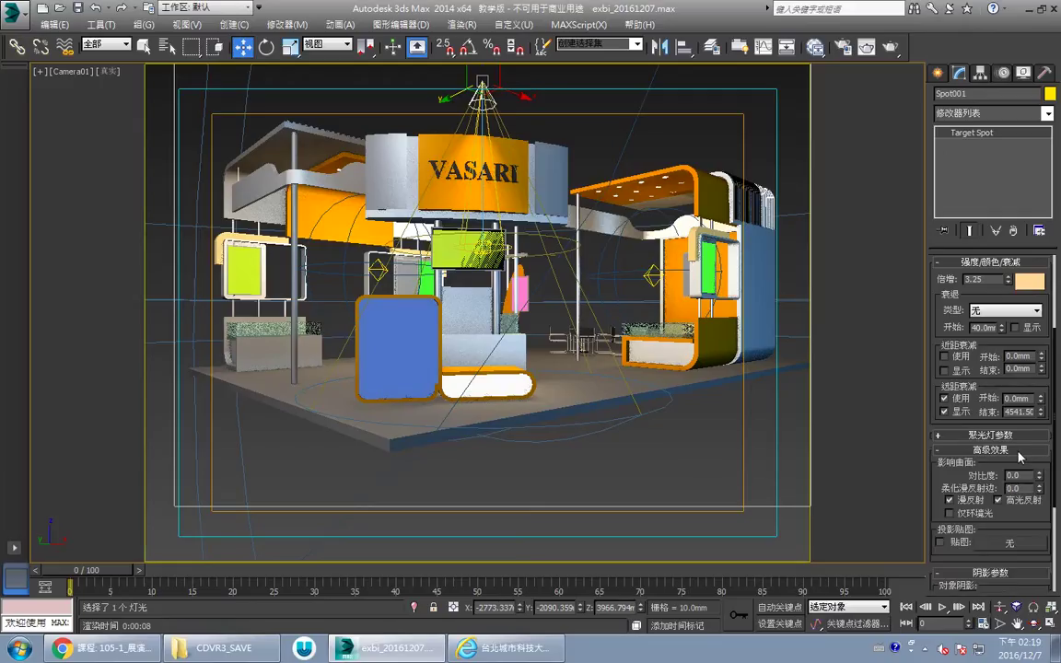
scroll(1041, 516, "down", 5)
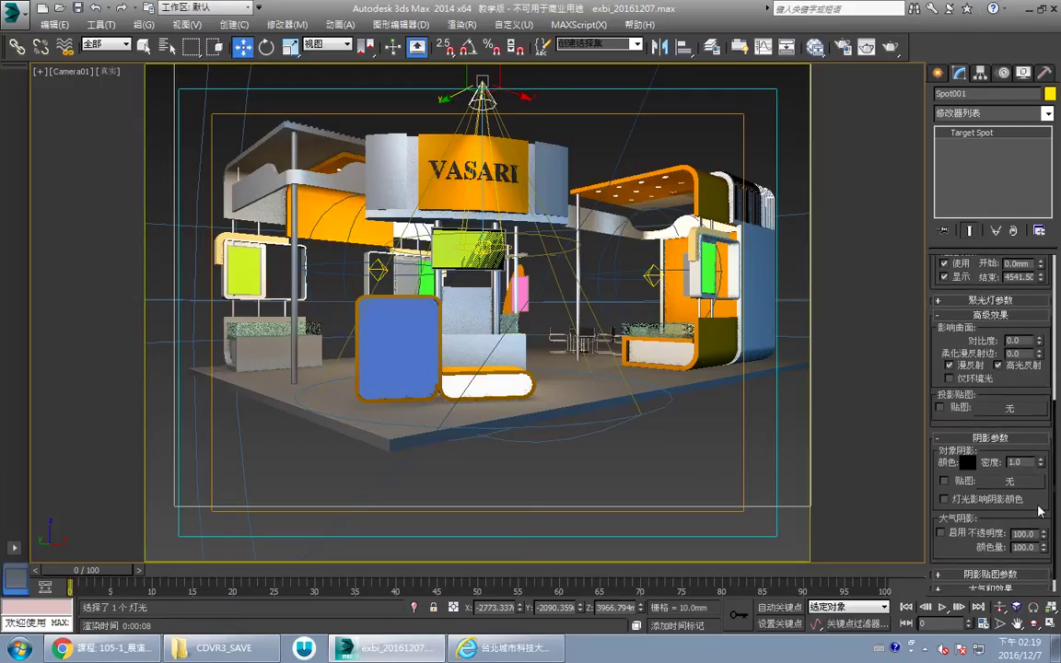
scroll(1037, 578, "down", 2)
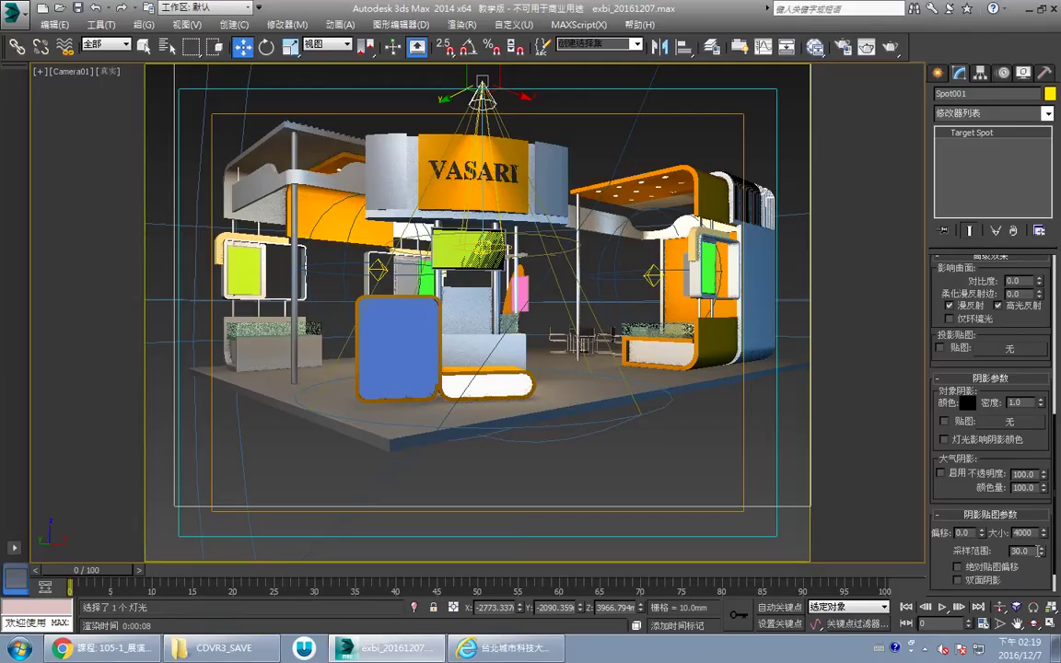
left_click_drag(986, 367, 992, 376)
left_click_drag(1041, 417, 1006, 416)
double_click(1020, 414)
type("2")
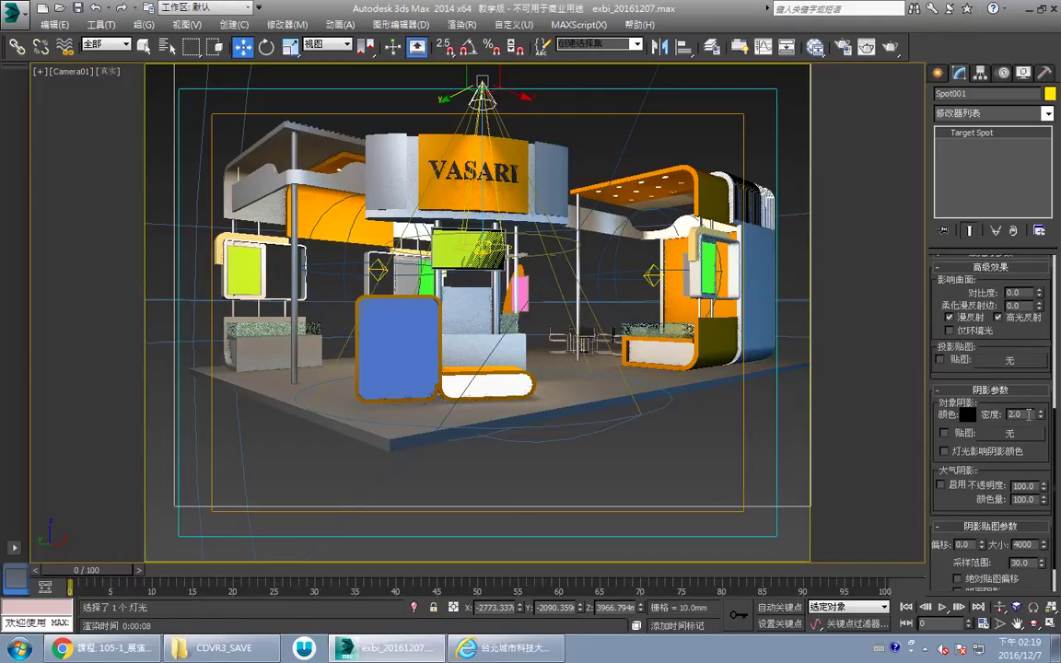
type("3")
key("Return")
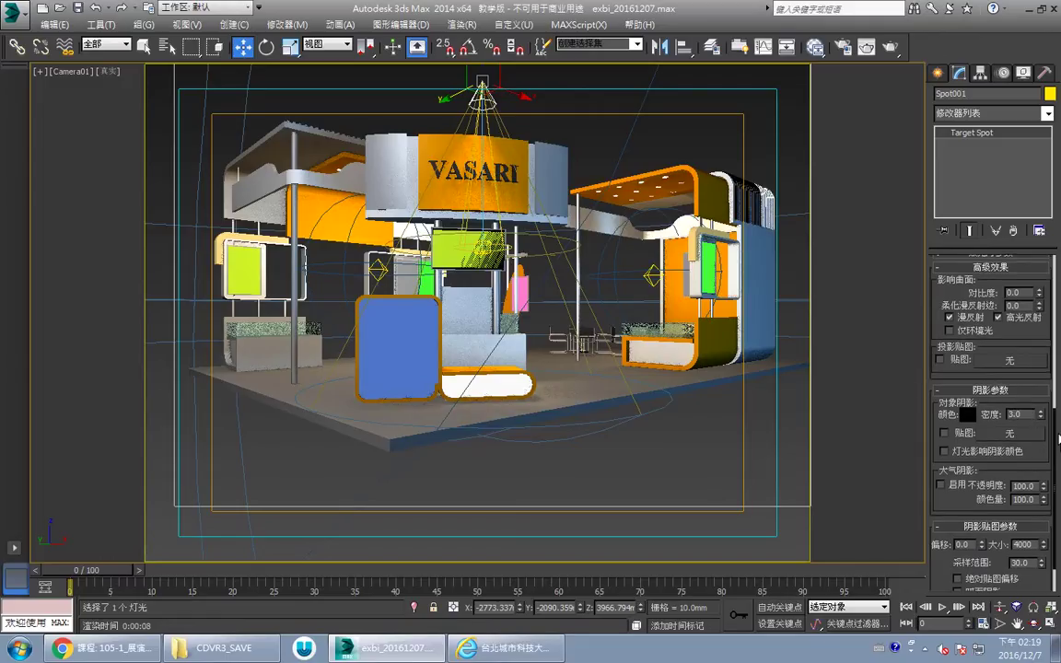
Step: Copy the spotlight with its target in the top view to either side along the front of the central counter, making three in a row
left_click(498, 125)
left_click(480, 89)
key("alt+w")
right_click(274, 166)
key("alt+w")
middle_click_drag(348, 243, 413, 258)
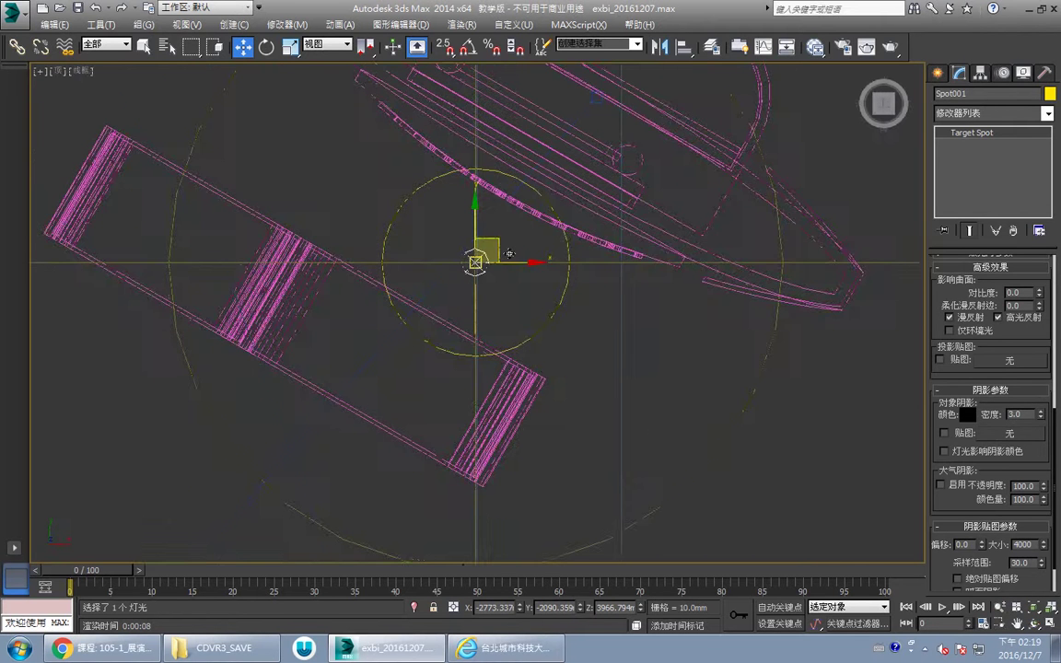
left_click_drag(515, 250, 459, 287)
scroll(469, 282, "down", 4)
scroll(494, 276, "up", 2)
middle_click_drag(495, 270, 503, 312)
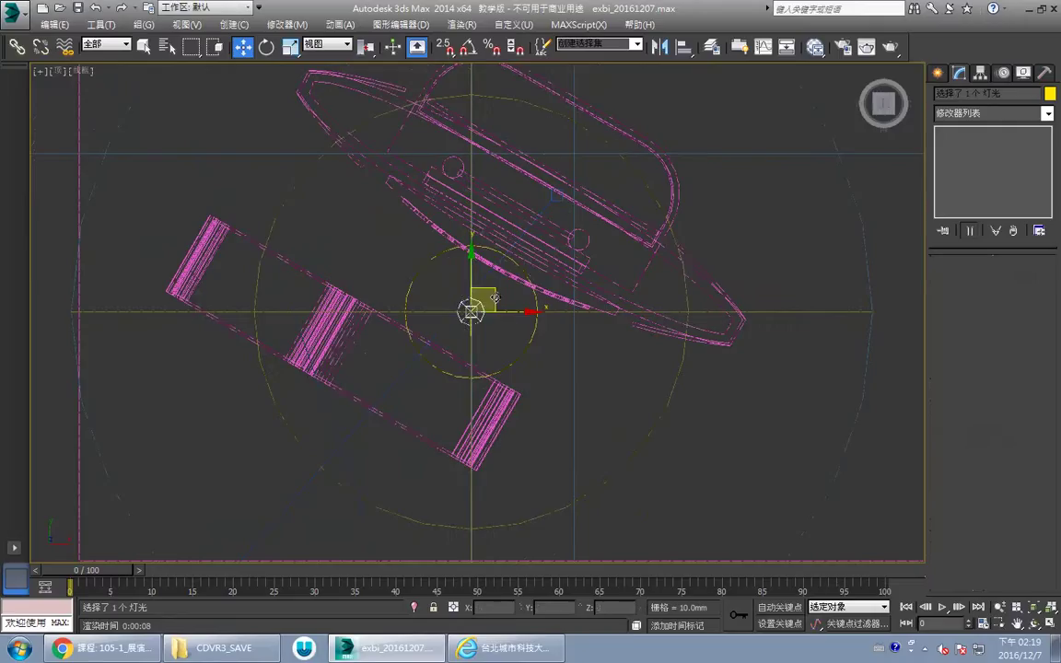
mouse_move(493, 297)
left_mouse_down()
mouse_move(357, 188)
mouse_move(571, 327)
mouse_move(632, 353)
left_mouse_up()
left_click(532, 385)
left_click(539, 390)
key("alt+w")
right_click(734, 434)
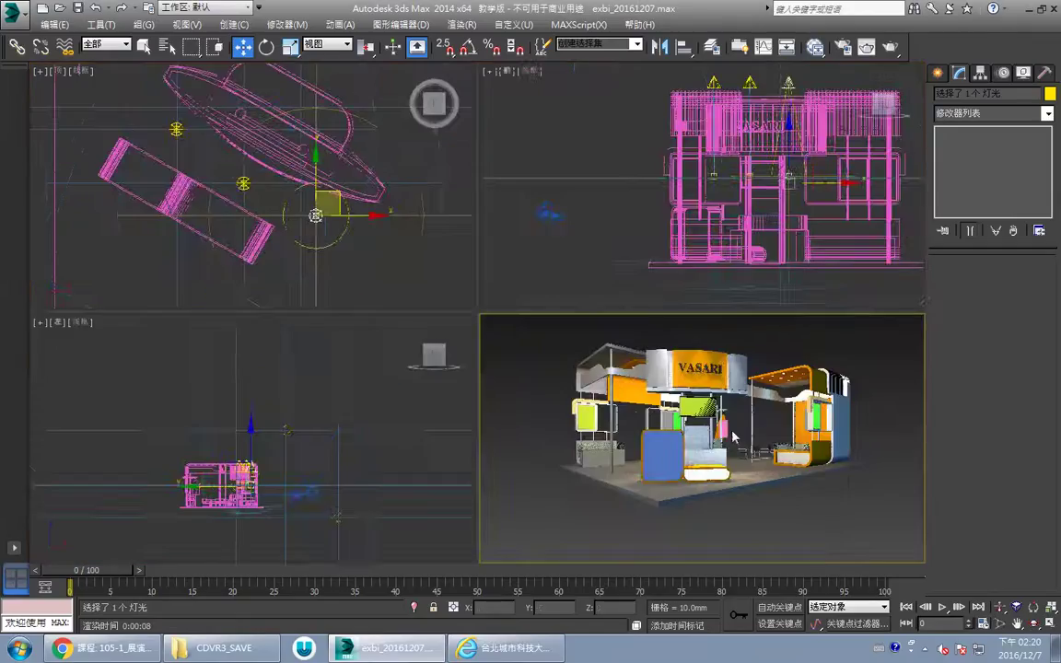
key("alt+w")
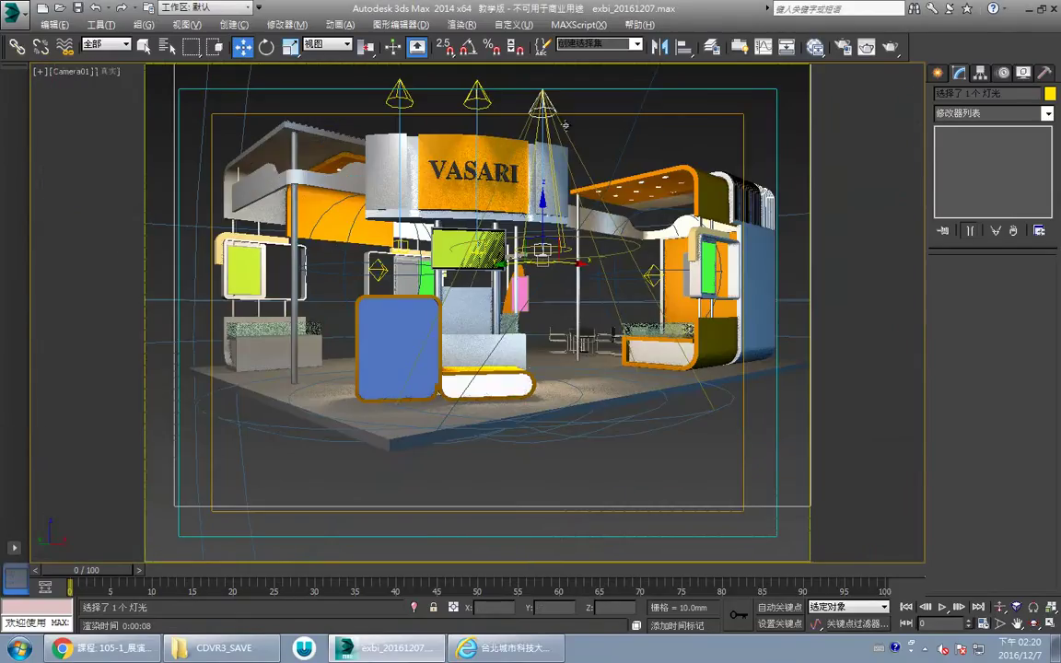
Step: Deselect everything and test-render the camera view with the three spotlights in place
left_click(566, 107)
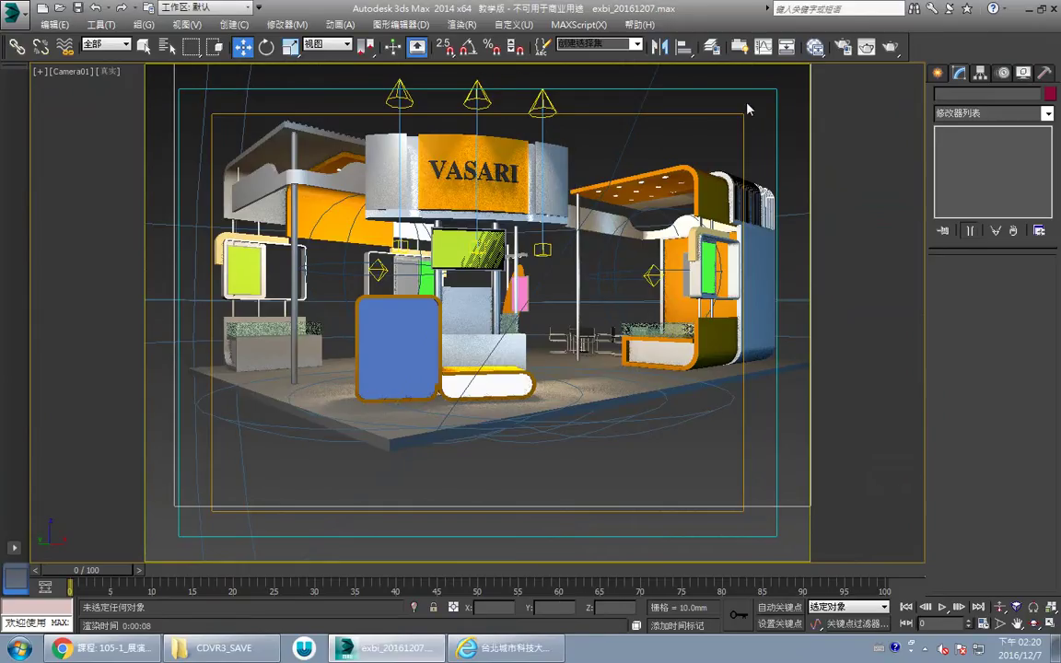
left_click(884, 48)
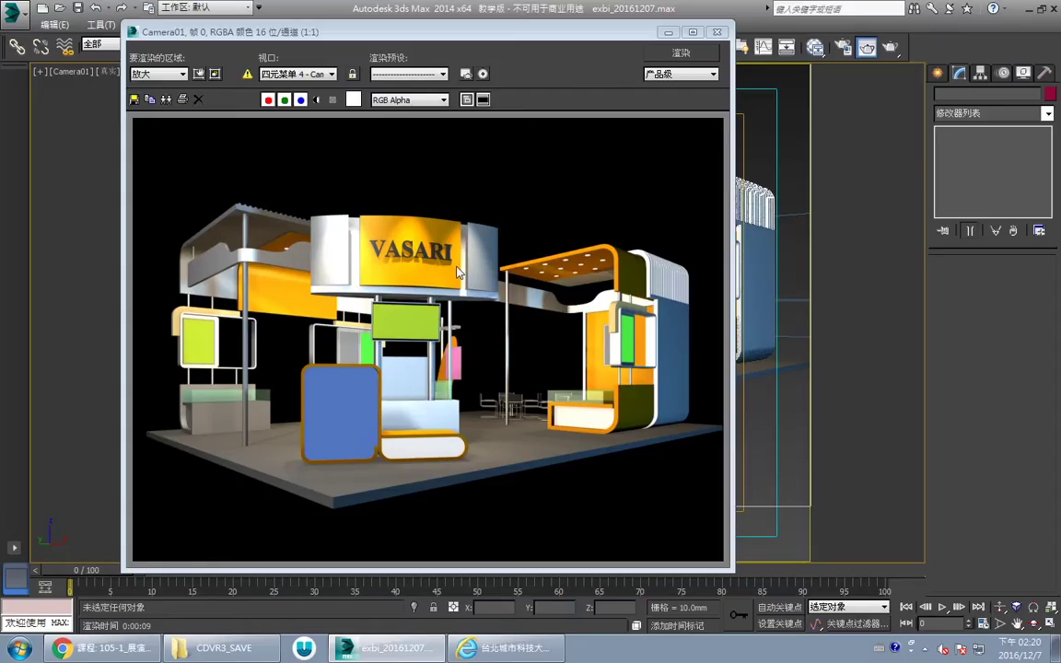
left_click(670, 33)
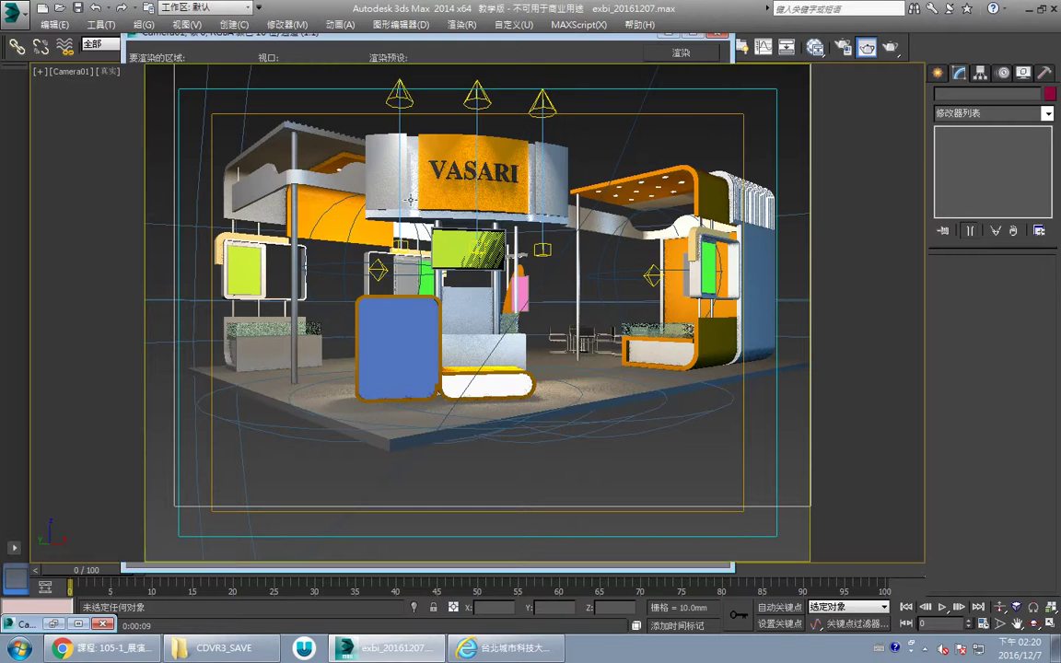
Step: In the top view, move the blue omni light Omni002 towards the booth, about 520 mm in X and 2490 mm in Y
key("alt+w")
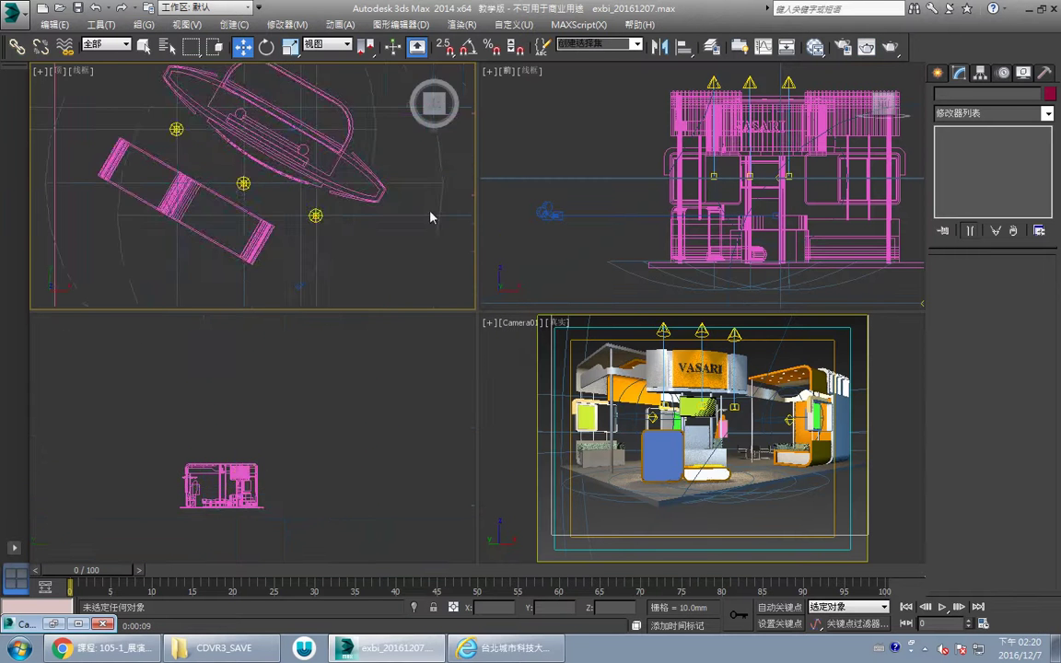
left_click(256, 251)
middle_click_drag(256, 252, 183, 169)
mouse_move(161, 162)
left_mouse_down()
mouse_move(134, 170)
mouse_move(151, 168)
left_mouse_up()
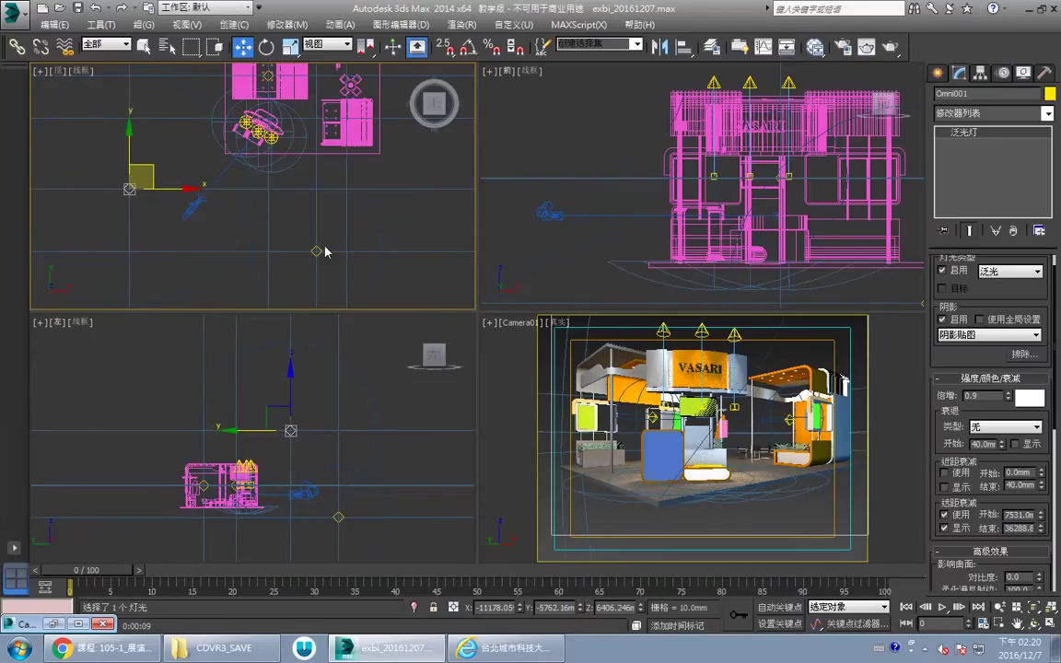
left_click(318, 251)
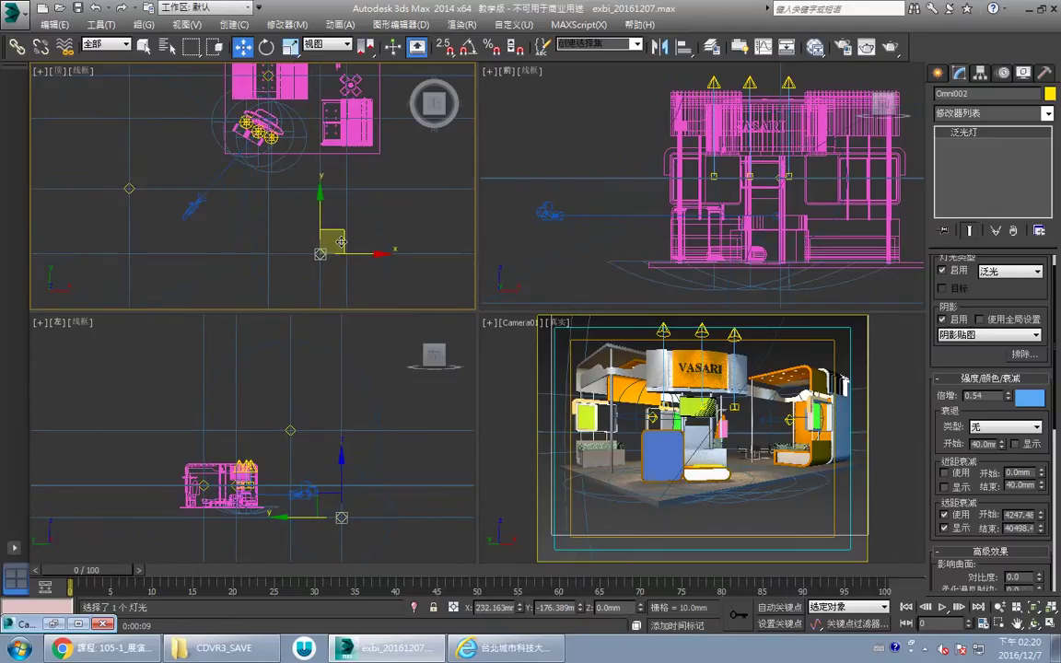
left_click_drag(341, 241, 345, 201)
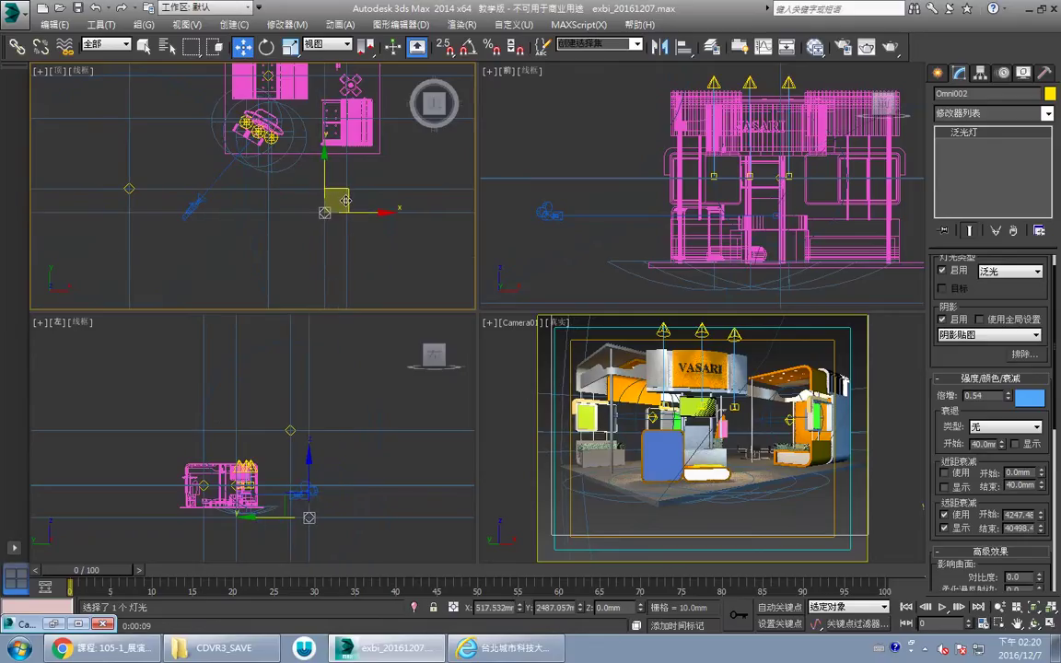
Step: Move the white omni light Omni001 in the top view to the area behind the camera, at about X -9166, Y -13370 mm
left_click(129, 188)
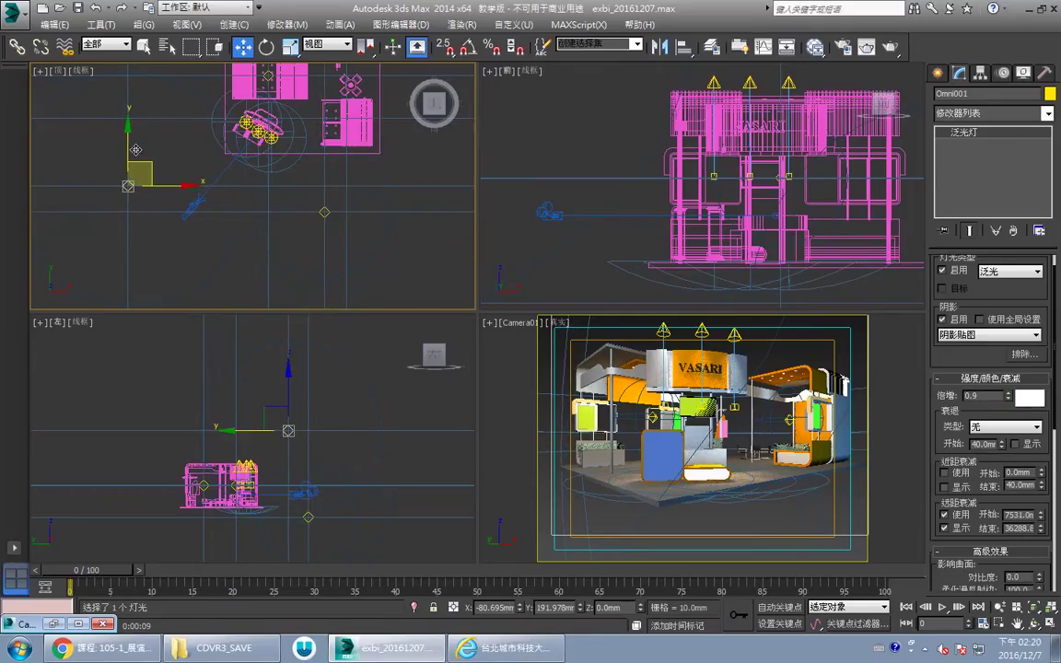
left_click_drag(135, 150, 184, 291)
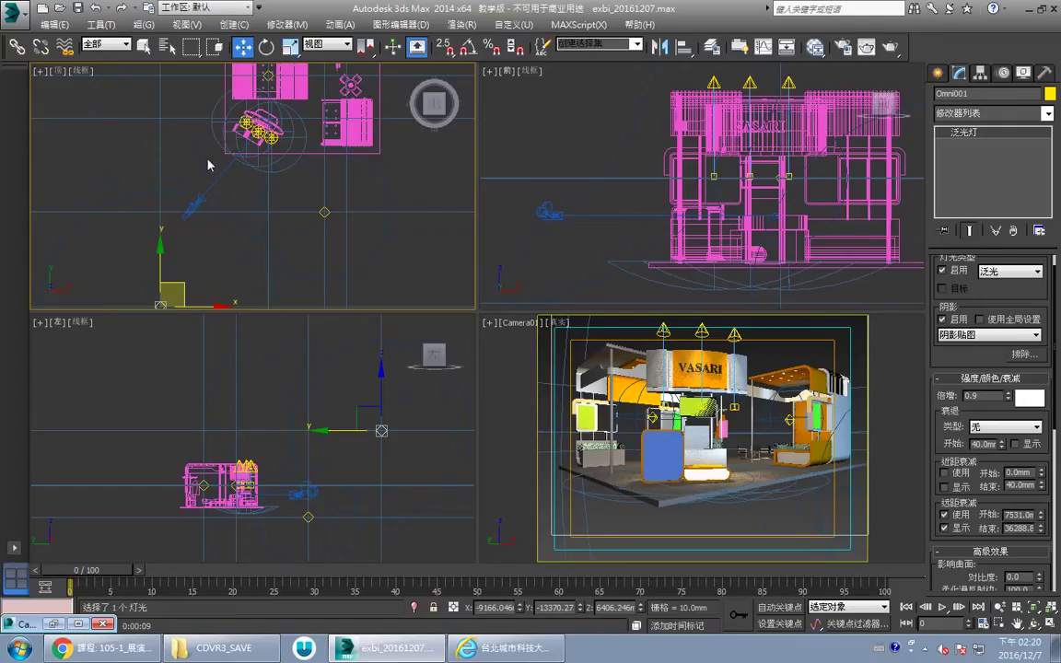
middle_click_drag(209, 164, 217, 191)
scroll(217, 190, "down", 2)
right_click(778, 344)
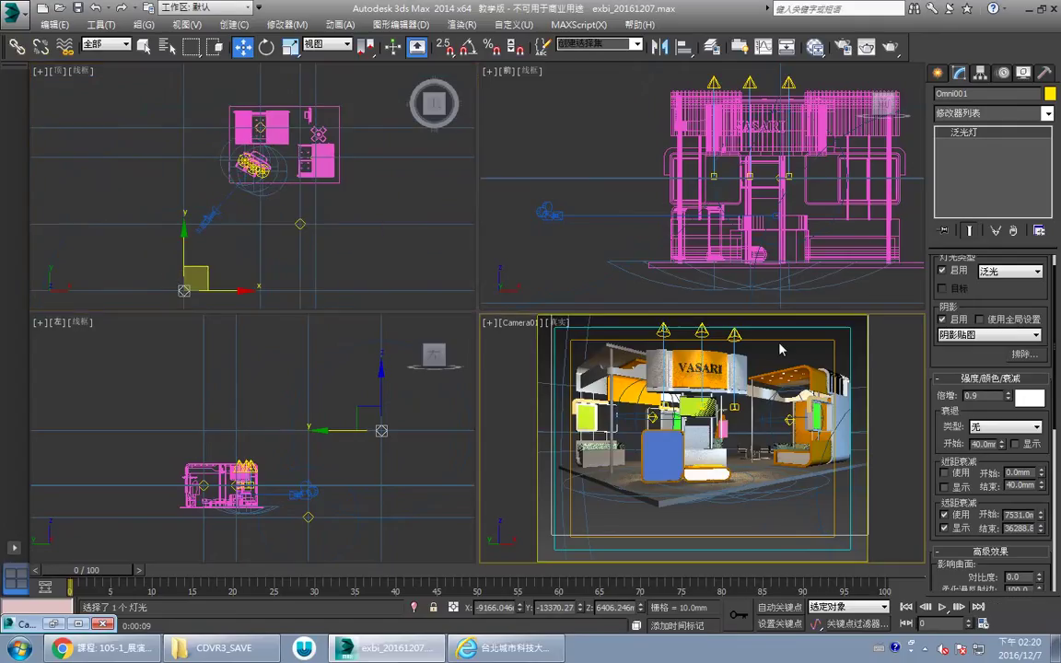
scroll(462, 252, "down", 2)
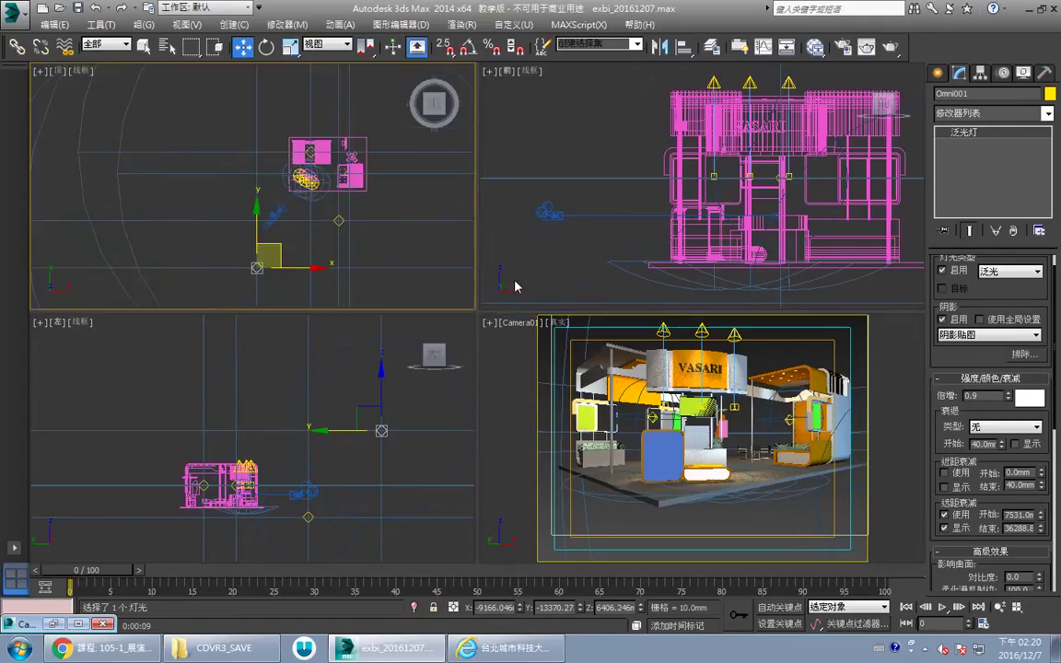
Step: Turn the Camera01 viewport into a freely orbited perspective view and maximize it around the booth
left_click(529, 330)
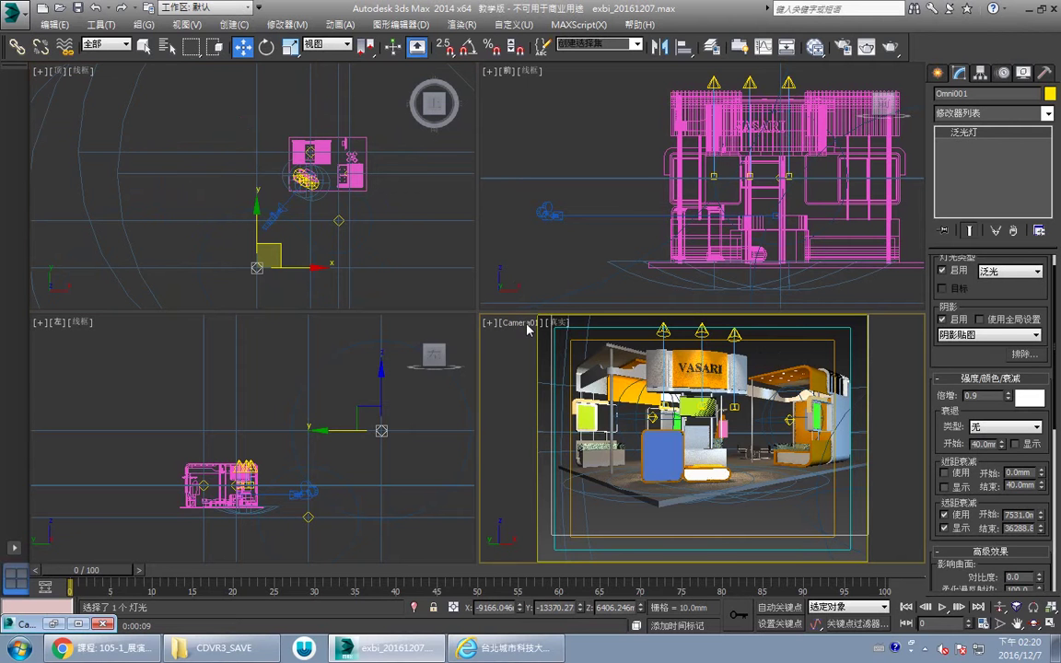
left_click(578, 346)
key("ctrl+r")
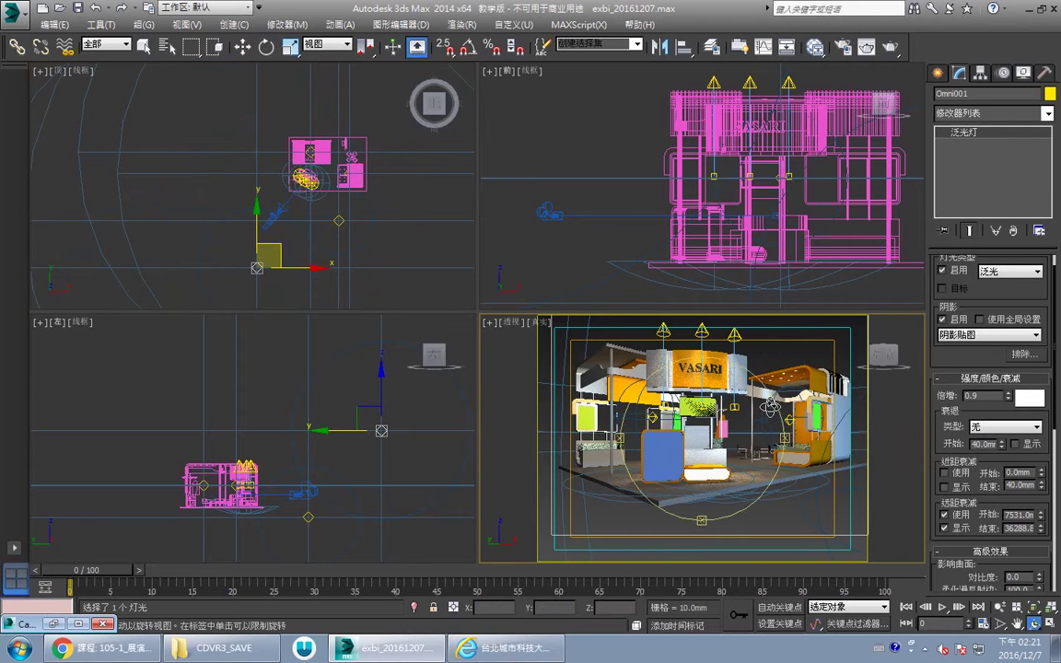
key("alt+w")
left_click_drag(562, 295, 484, 284)
scroll(484, 329, "down", 3)
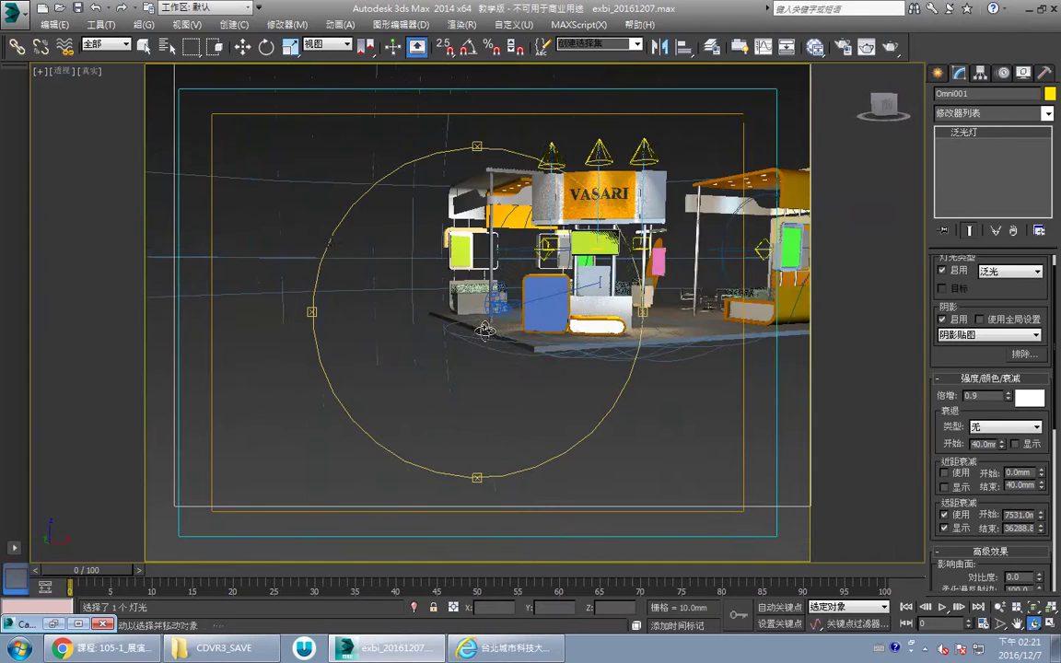
Step: Duplicate the white omni light in front of the booth and place the copy beyond its opposite side
right_click(484, 328)
left_click(600, 154)
key("z")
key("ctrl+r")
left_click_drag(639, 306, 515, 364)
scroll(524, 300, "down", 3)
right_click(513, 366)
left_click(276, 353)
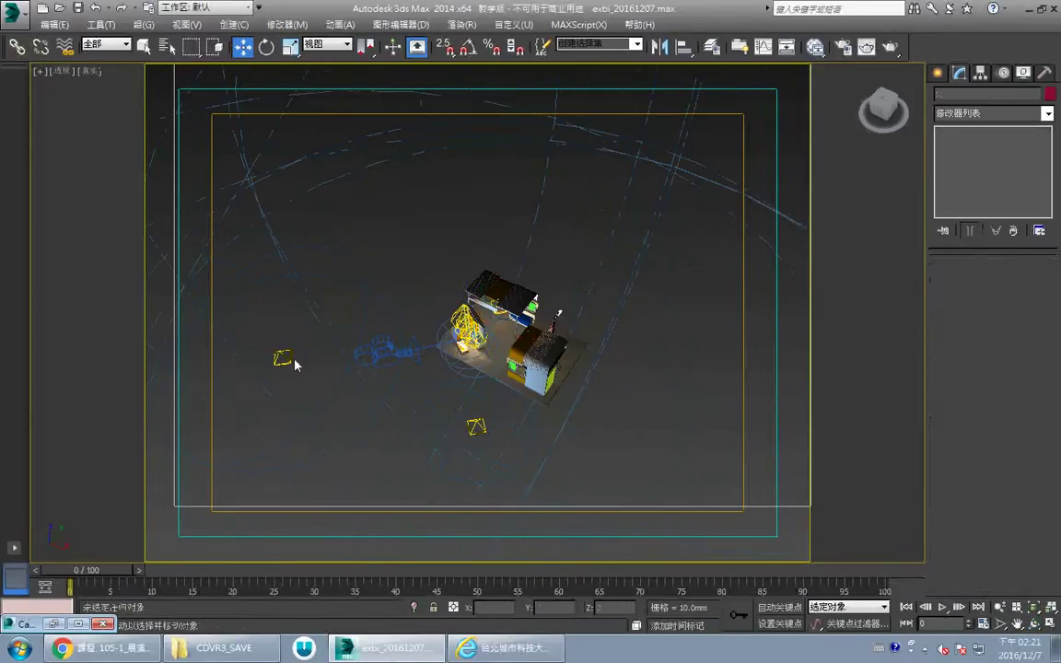
left_click(285, 357)
mouse_move(264, 323)
left_mouse_down()
mouse_move(704, 303)
mouse_move(745, 286)
left_mouse_up()
left_click(531, 385)
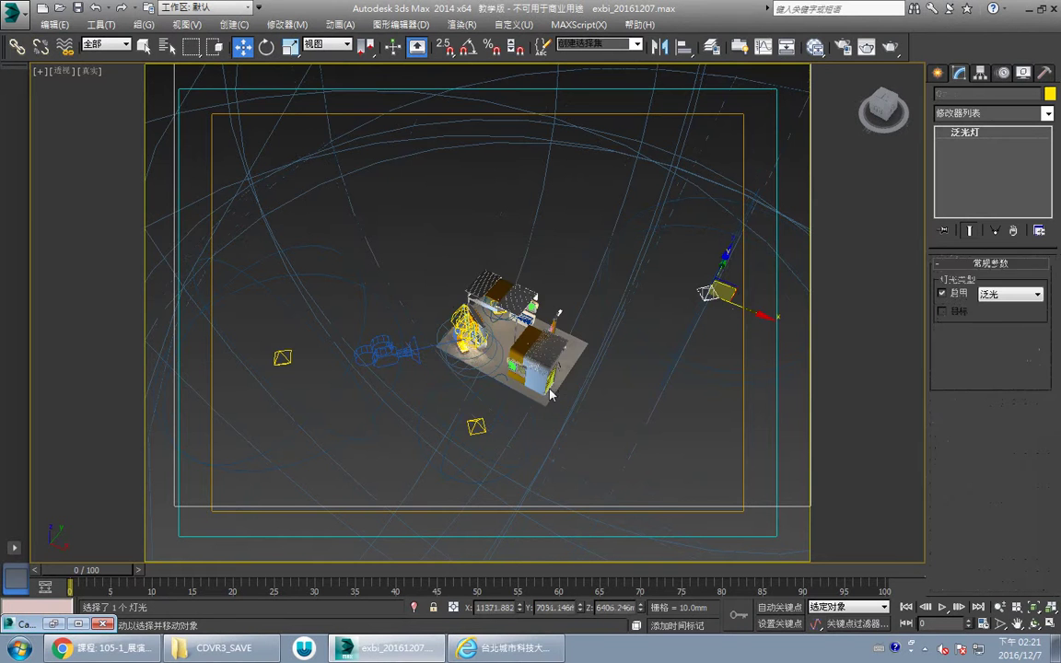
Step: Duplicate the blue omni light below floor level and place the copy on the rear side of the booth
mouse_move(547, 351)
middle_mouse_down("alt")
mouse_move(647, 306)
mouse_move(428, 356)
mouse_move(536, 331)
mouse_move(505, 318)
mouse_move(569, 327)
middle_mouse_up("alt")
scroll(428, 356, "up", 3)
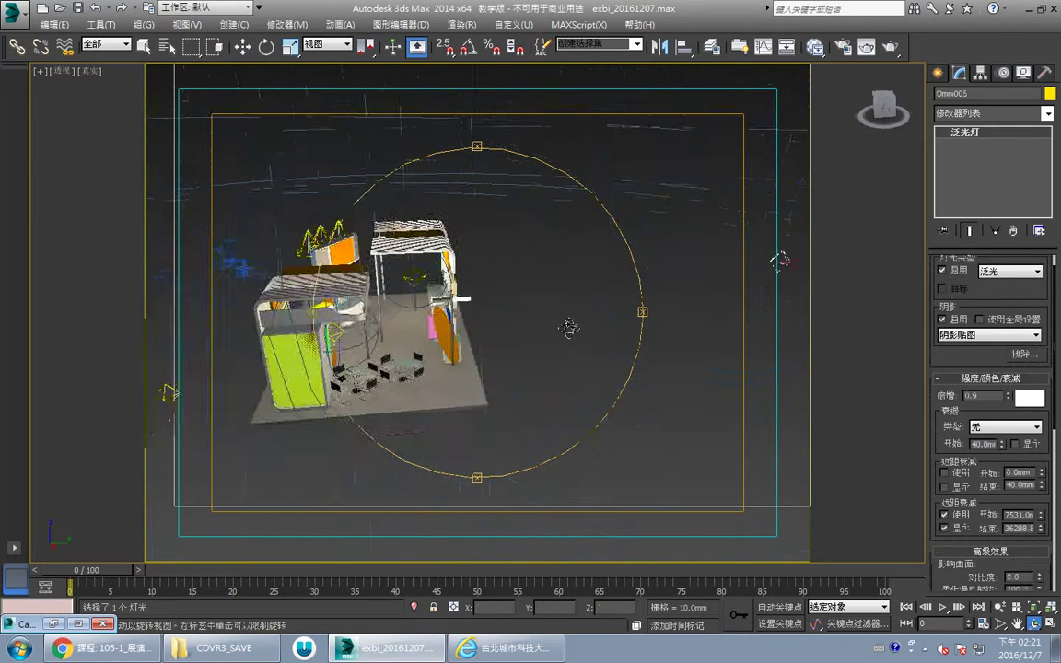
middle_click_drag(722, 306, 642, 304)
mouse_move(774, 262)
left_mouse_down()
mouse_move(842, 265)
mouse_move(780, 277)
left_mouse_up()
key("ctrl+r")
left_click_drag(450, 296, 434, 321)
scroll(434, 321, "up", 8)
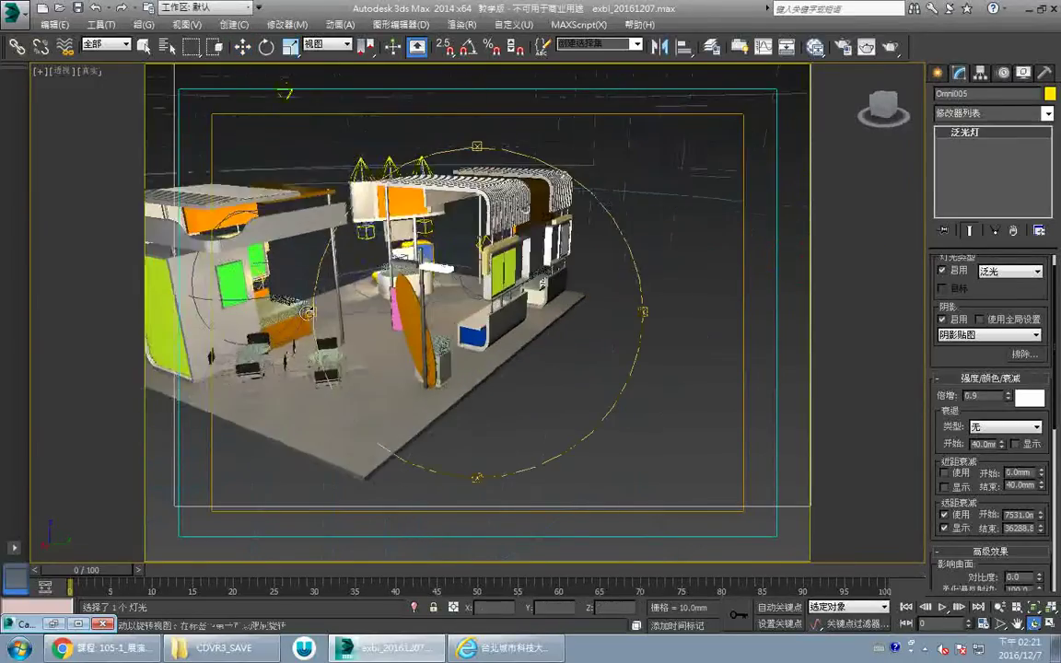
scroll(329, 339, "down", 5)
middle_click_drag(195, 266, 372, 351)
right_click(373, 351)
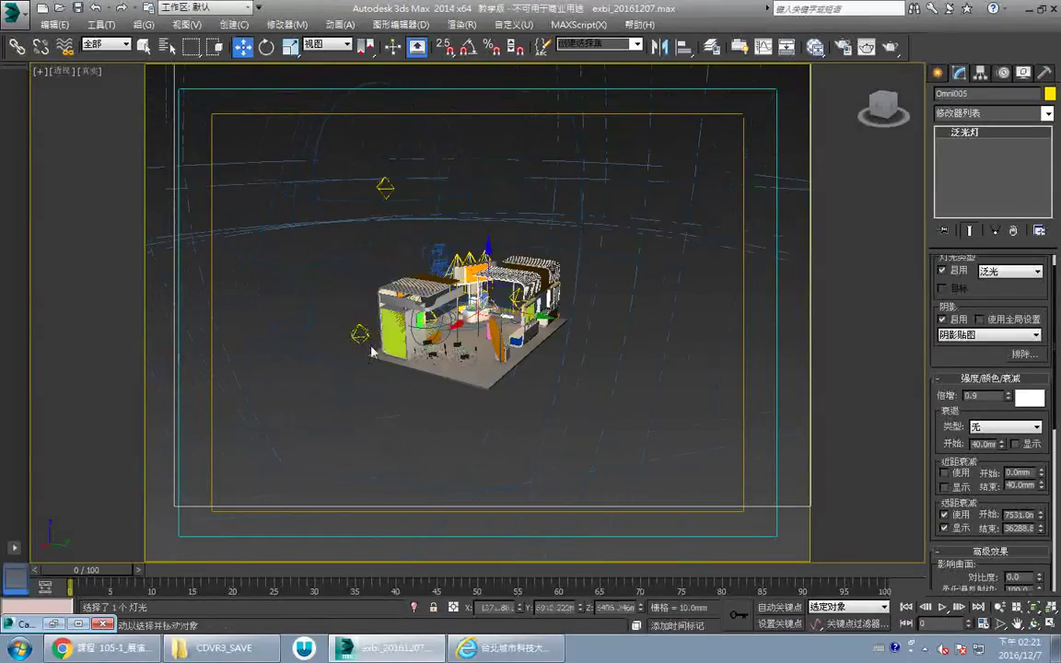
left_click(360, 334)
left_click(360, 333)
mouse_move(388, 342)
left_mouse_down("shift")
mouse_move(626, 394)
mouse_move(619, 387)
mouse_move(616, 400)
left_mouse_up("shift")
left_click(504, 383)
Step: Shift the copied blue omni light closer to the booth, to about Y 5681 mm
middle_click_drag(532, 362, 543, 347, "alt")
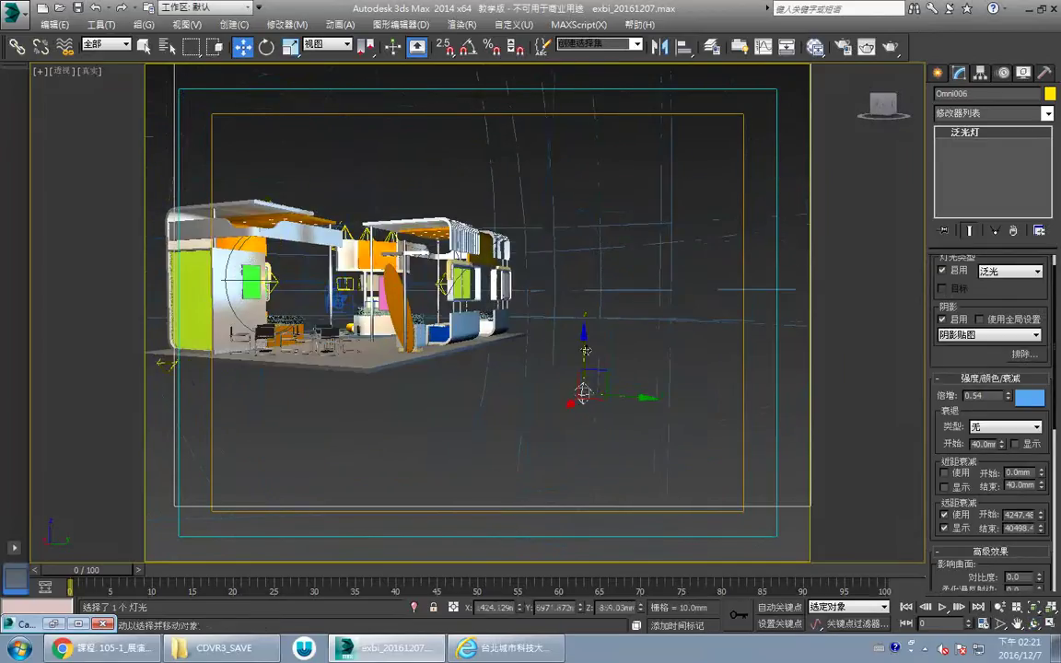
left_click_drag(594, 350, 595, 371)
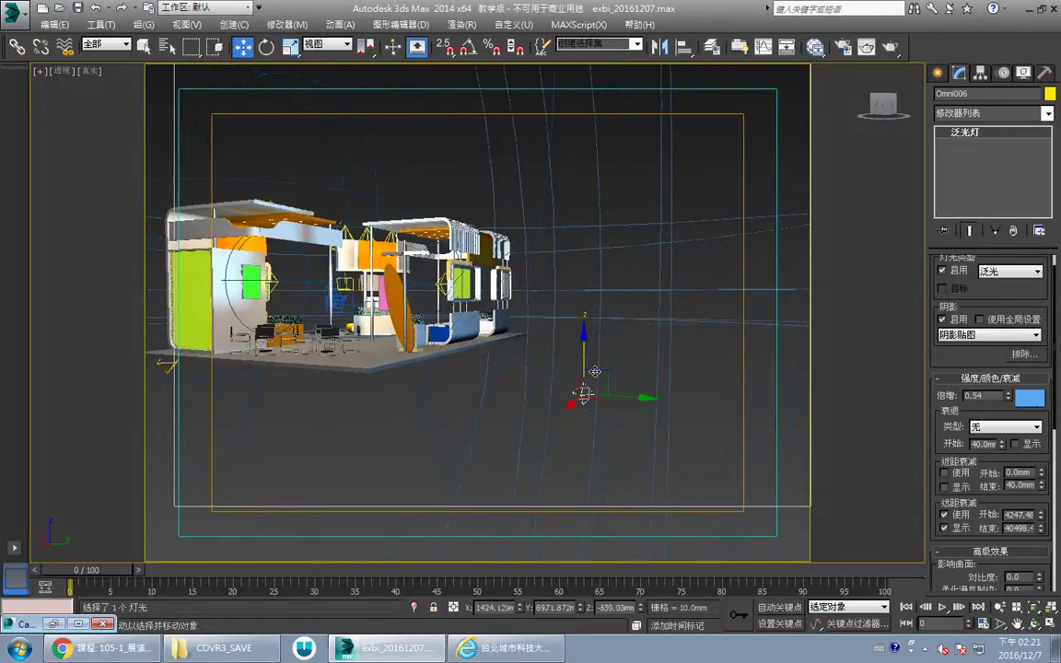
mouse_move(630, 405)
left_mouse_down()
mouse_move(735, 400)
mouse_move(599, 392)
mouse_move(619, 392)
left_mouse_up()
mouse_move(518, 343)
middle_mouse_down("alt")
mouse_move(395, 350)
mouse_move(523, 352)
middle_mouse_up("alt")
left_click_drag(523, 352, 610, 350)
Step: Return to the Camera01 view and render it to check the added lights
key("c")
key("w")
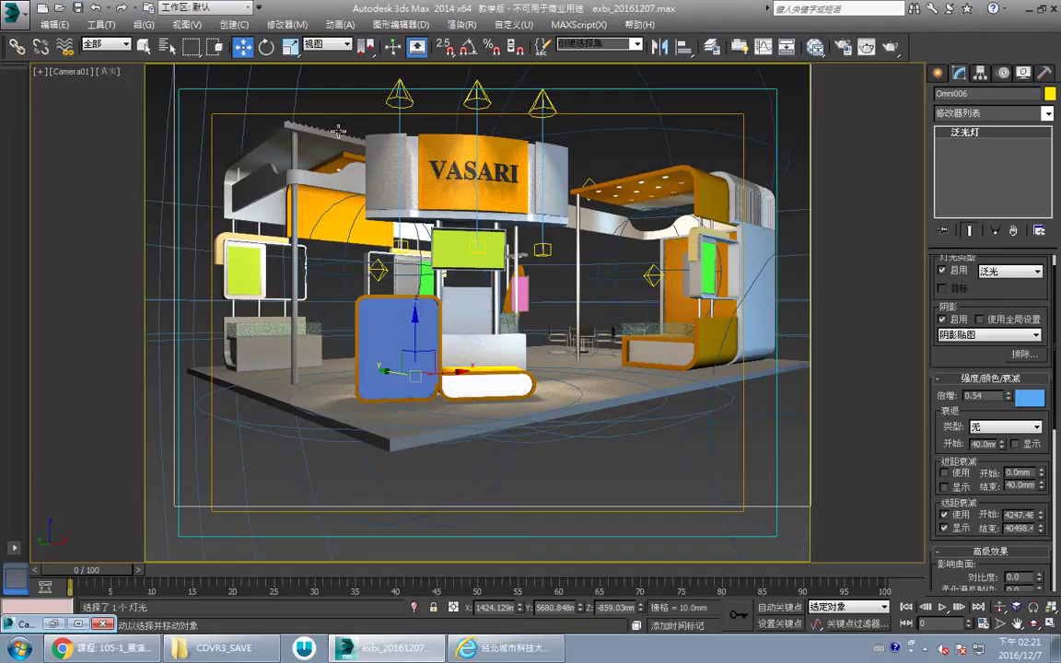
left_click(891, 47)
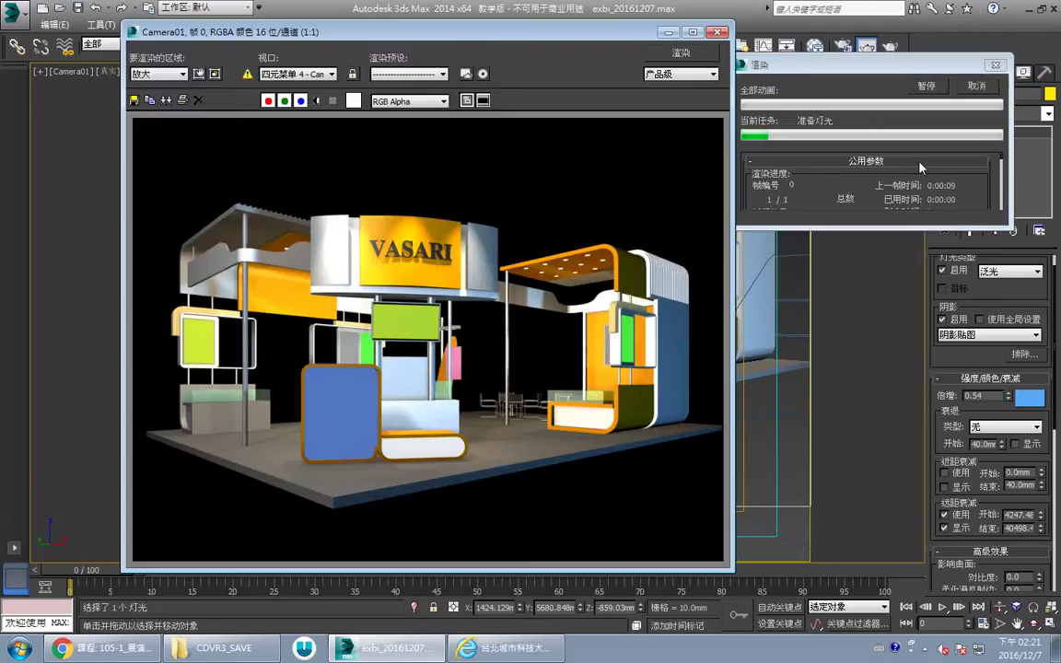
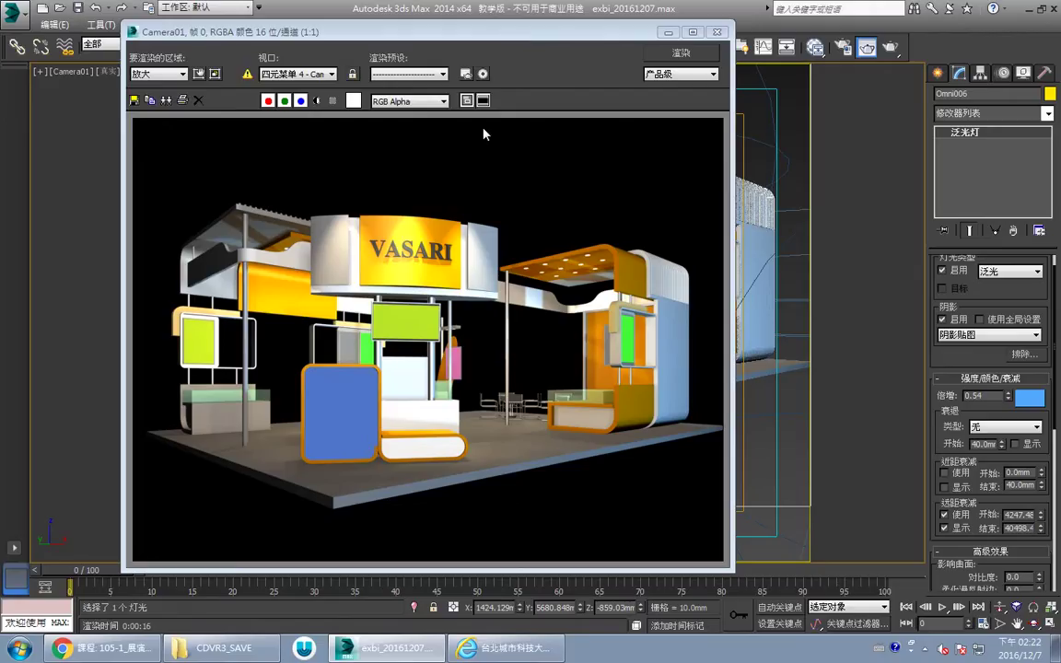
Step: Set the object shadow density of the copied blue omni light to 0.54
left_click_drag(505, 41, 320, 391)
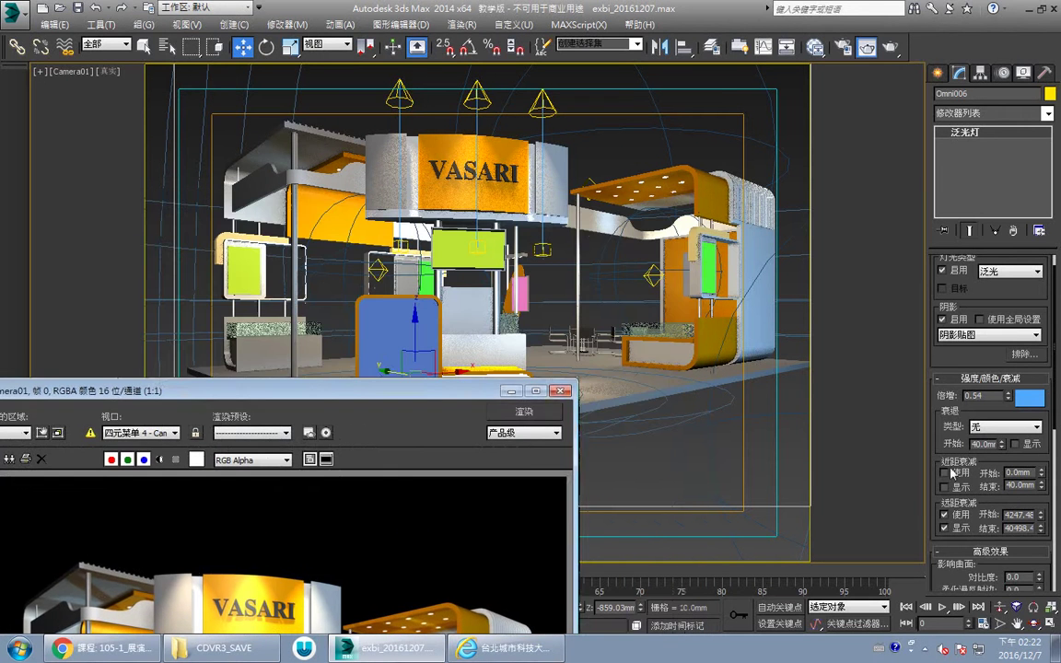
scroll(1036, 516, "down", 5)
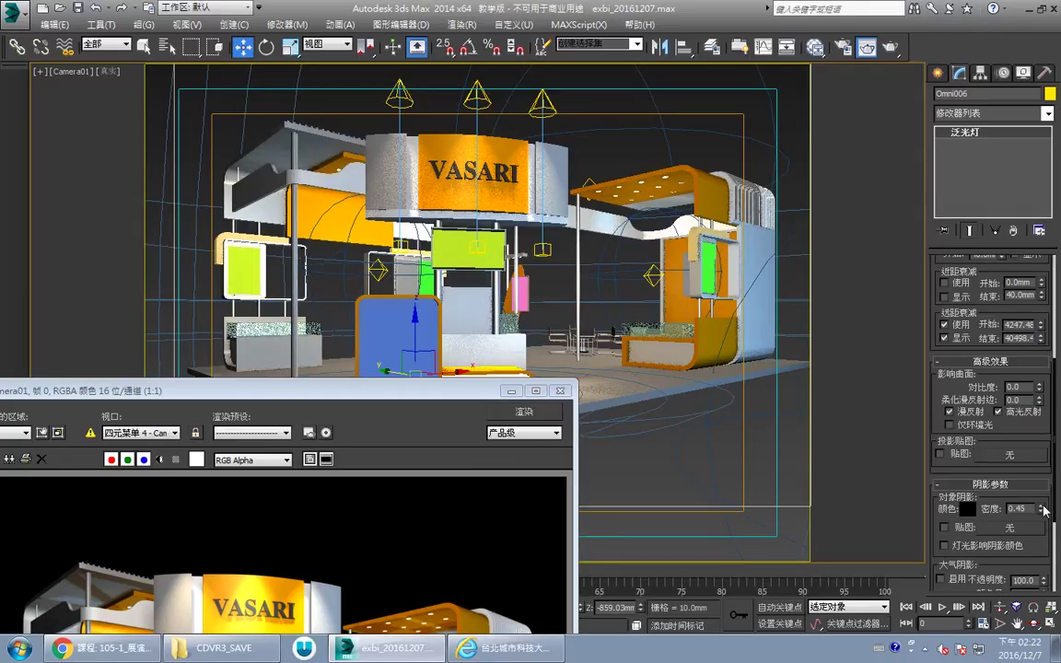
mouse_move(1041, 509)
left_mouse_down()
mouse_move(1043, 530)
mouse_move(1040, 501)
left_mouse_up()
Step: Limit the area to render to a region around the canopy beside the VASARI sign and re-render it
left_click_drag(397, 392, 548, 124)
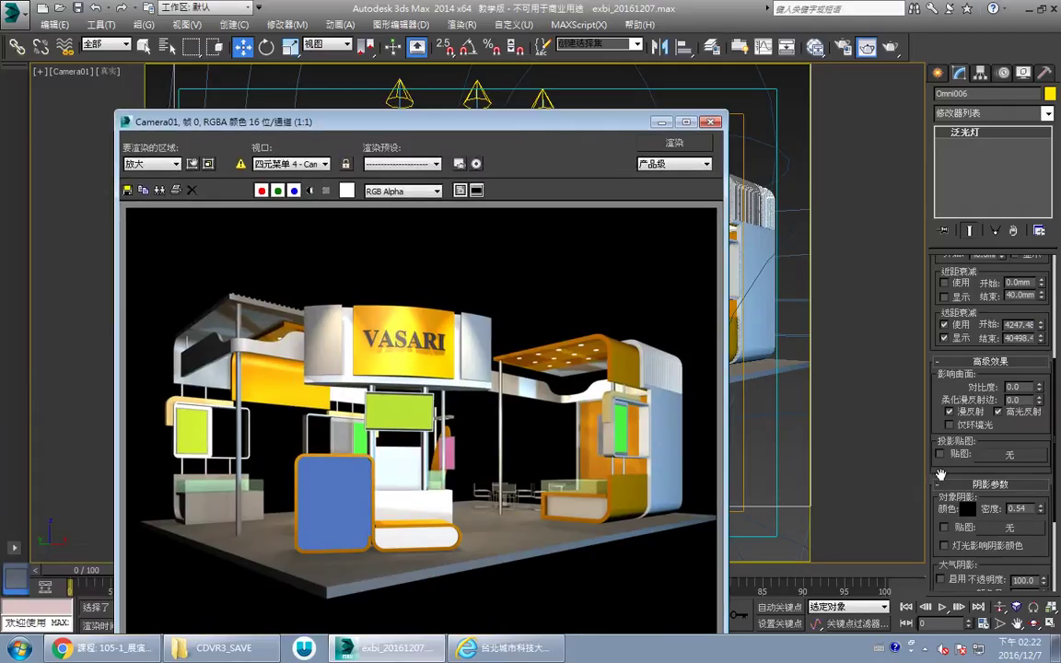
left_click(192, 164)
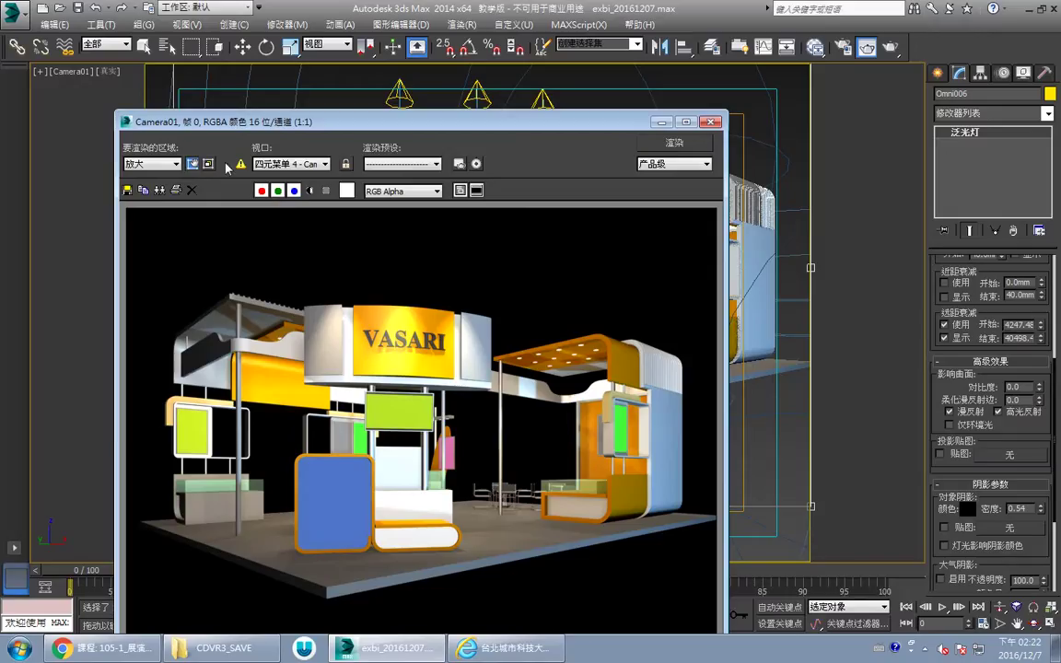
left_click(152, 163)
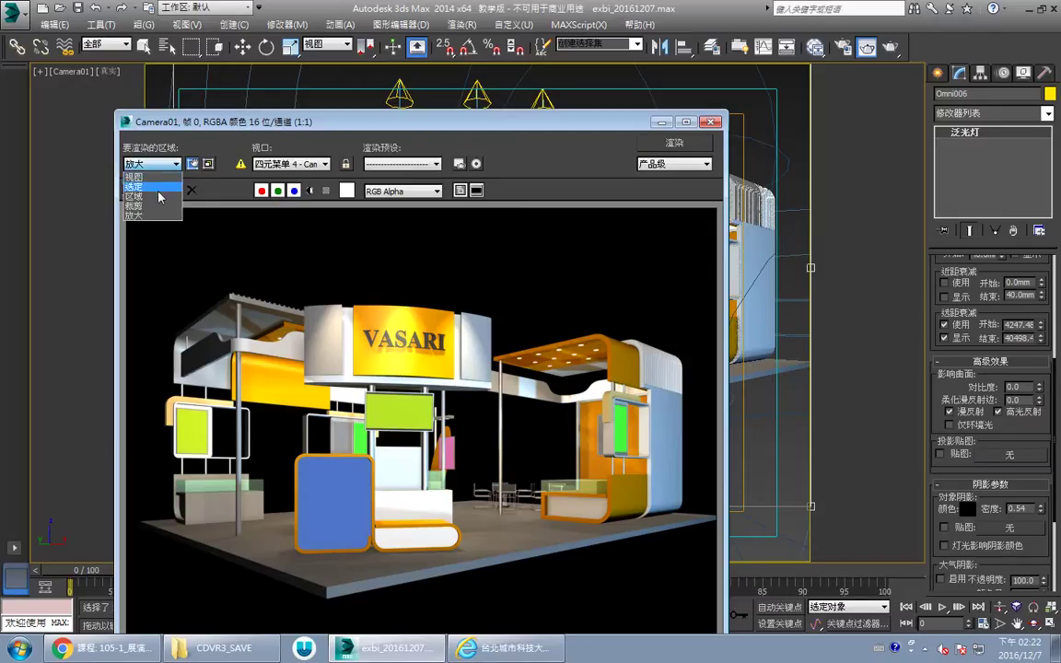
left_click(155, 196)
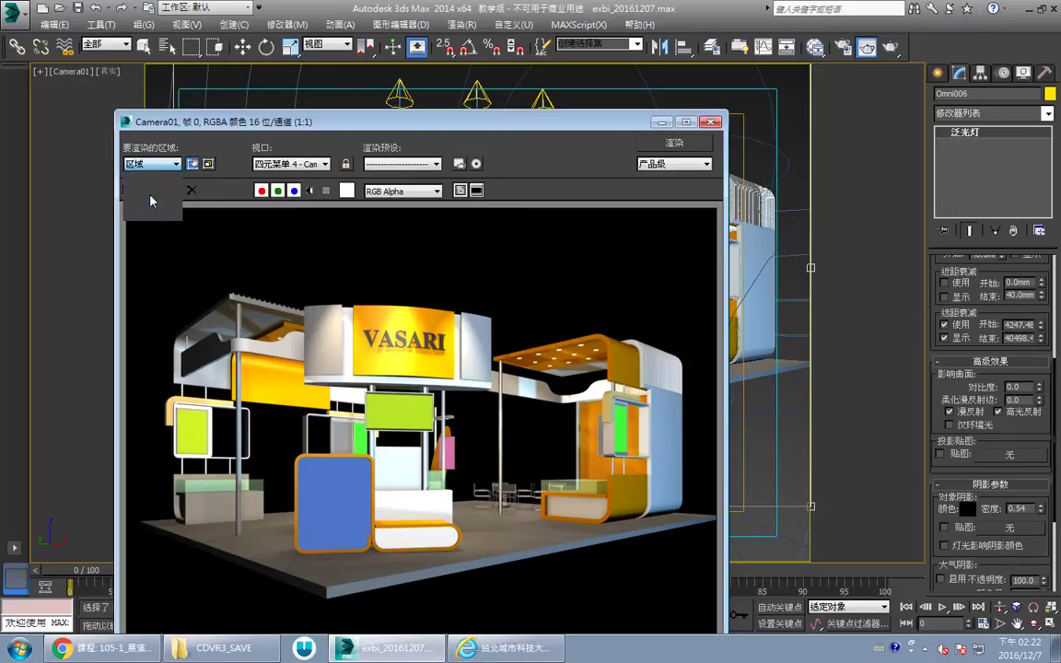
left_click_drag(634, 570, 342, 373)
left_click(692, 148)
left_click(675, 143)
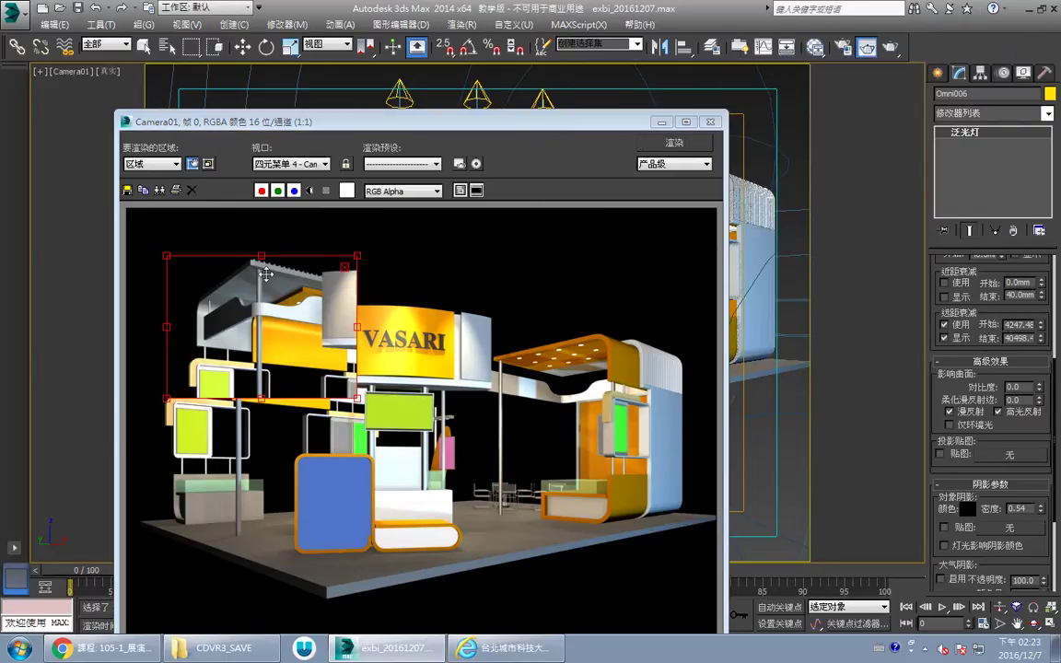
Step: Set the area to render back to the full view and close the rendered frame window
left_click(152, 164)
left_click(142, 175)
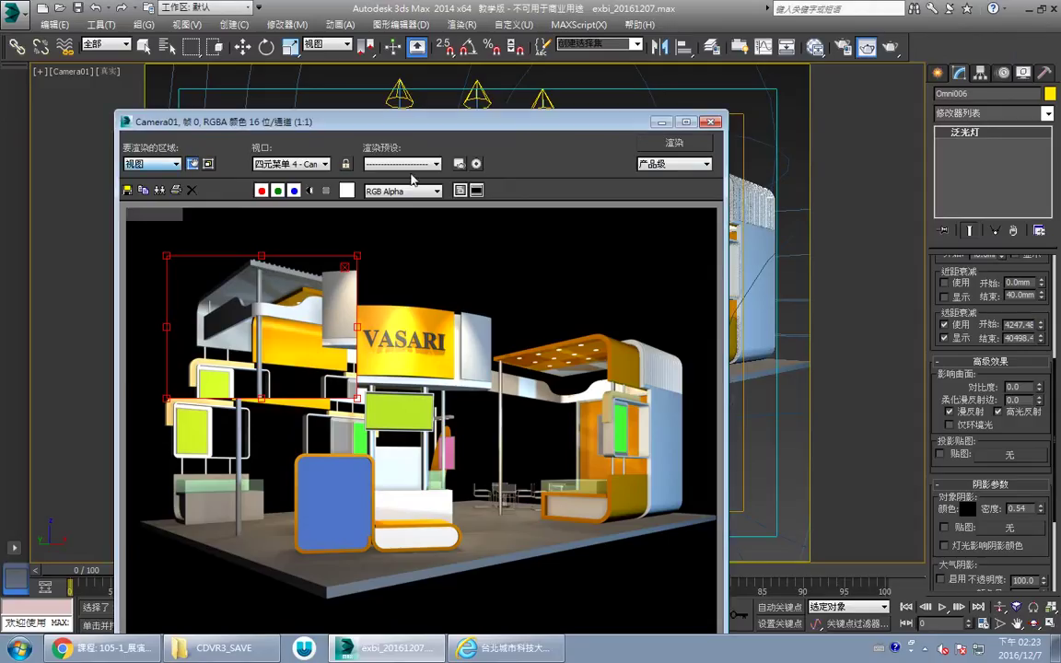
left_click(710, 122)
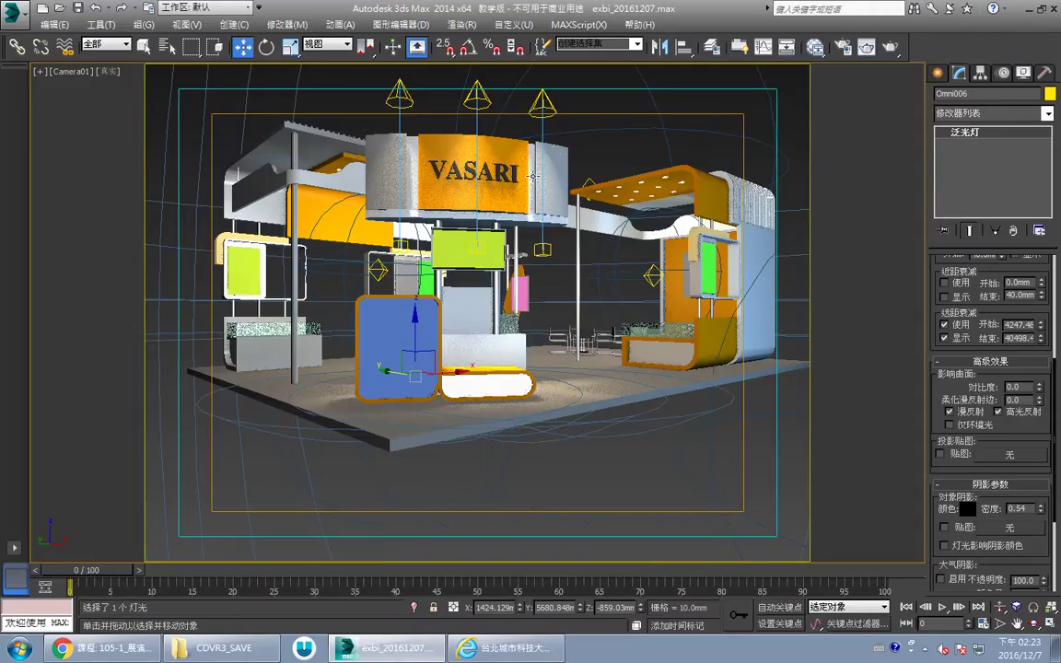
Step: Render the rear of the booth from a perspective view, and close the rendered frame window
left_click(645, 118)
key("p")
middle_click_drag(590, 300, 435, 303, "alt")
left_click_drag(436, 303, 383, 277)
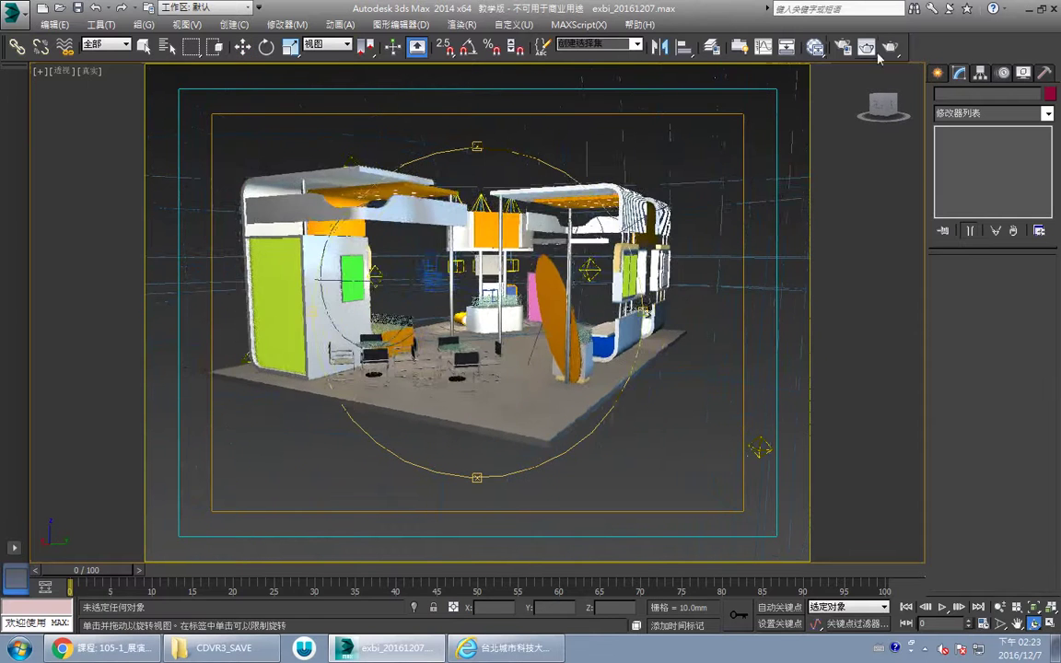
left_click(889, 46)
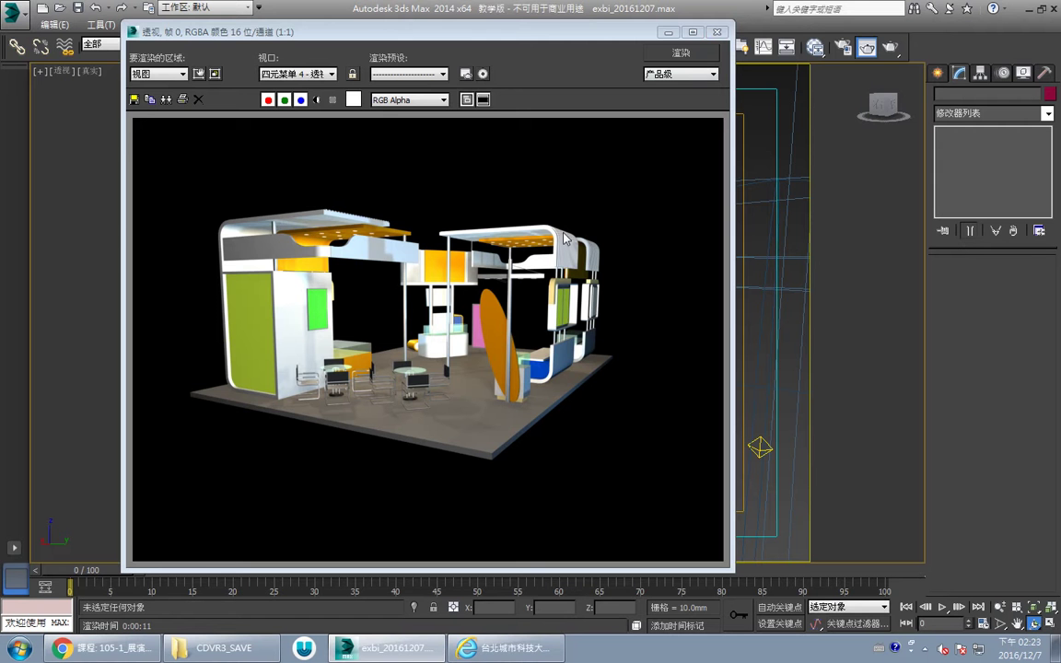
left_click(718, 33)
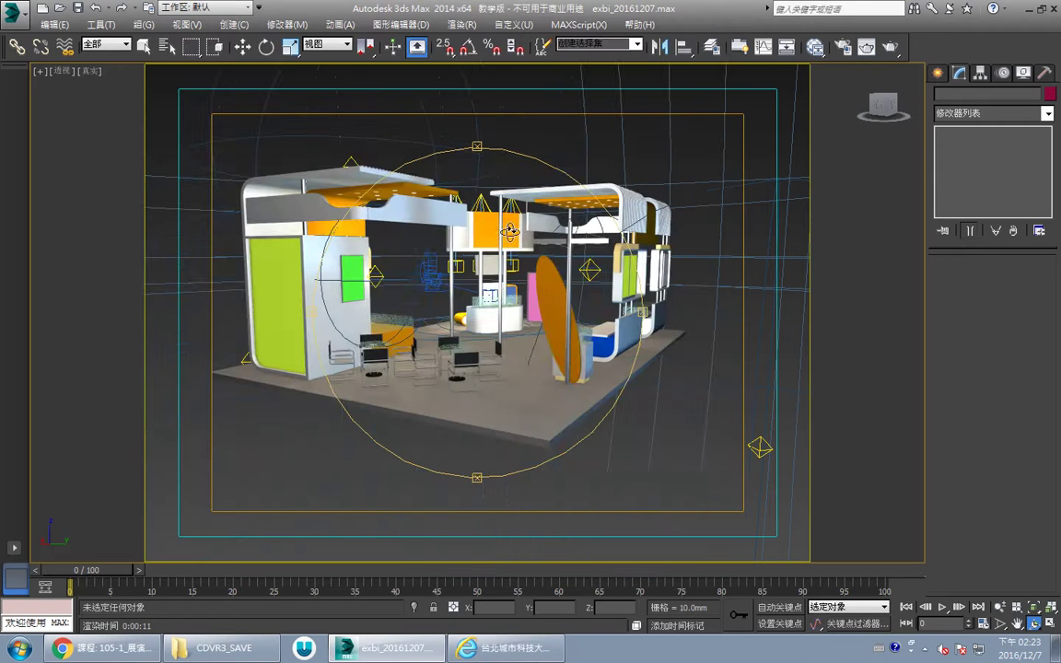
Step: Select the original blue omni light below the front of the booth and set its intensity multiplier to 0.37
left_click_drag(491, 256, 514, 372)
scroll(411, 357, "down", 2)
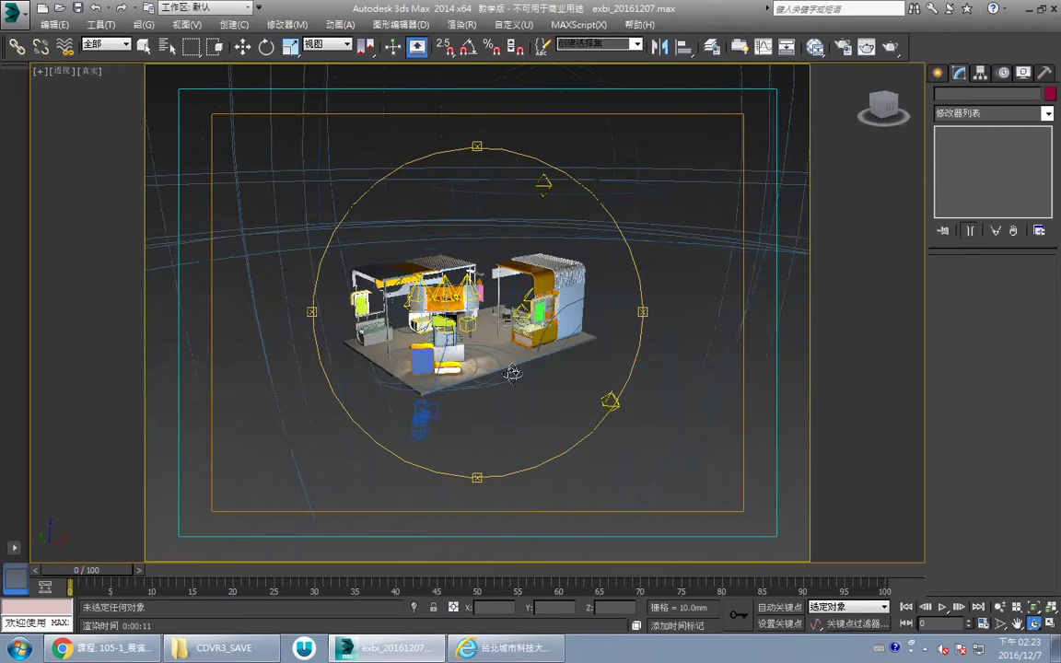
right_click(608, 406)
left_click(609, 403)
key("w")
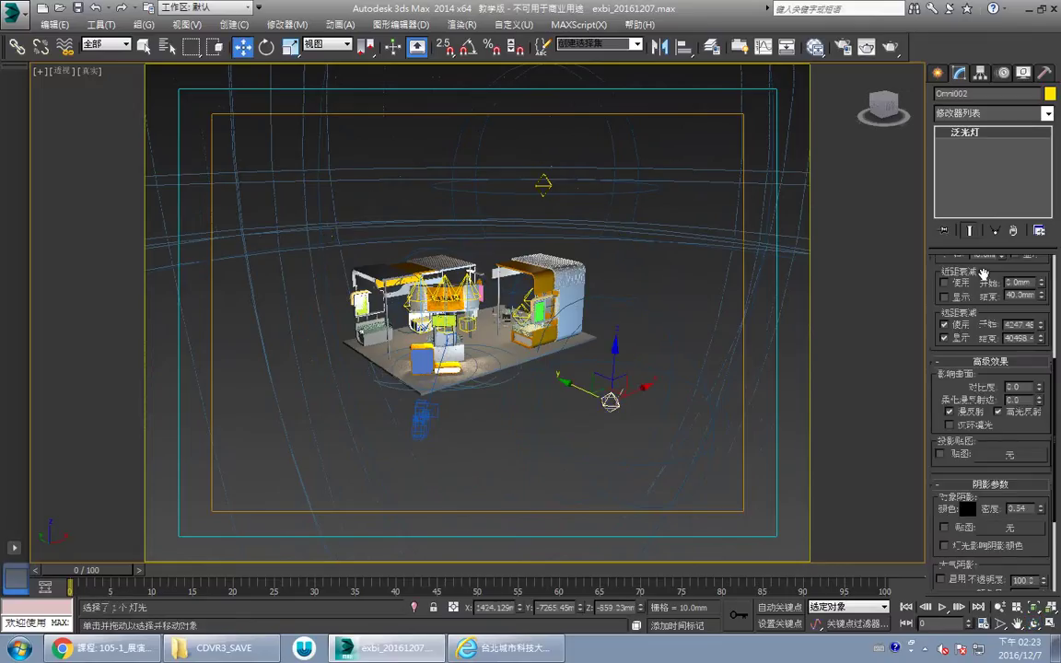
scroll(983, 275, "up", 2)
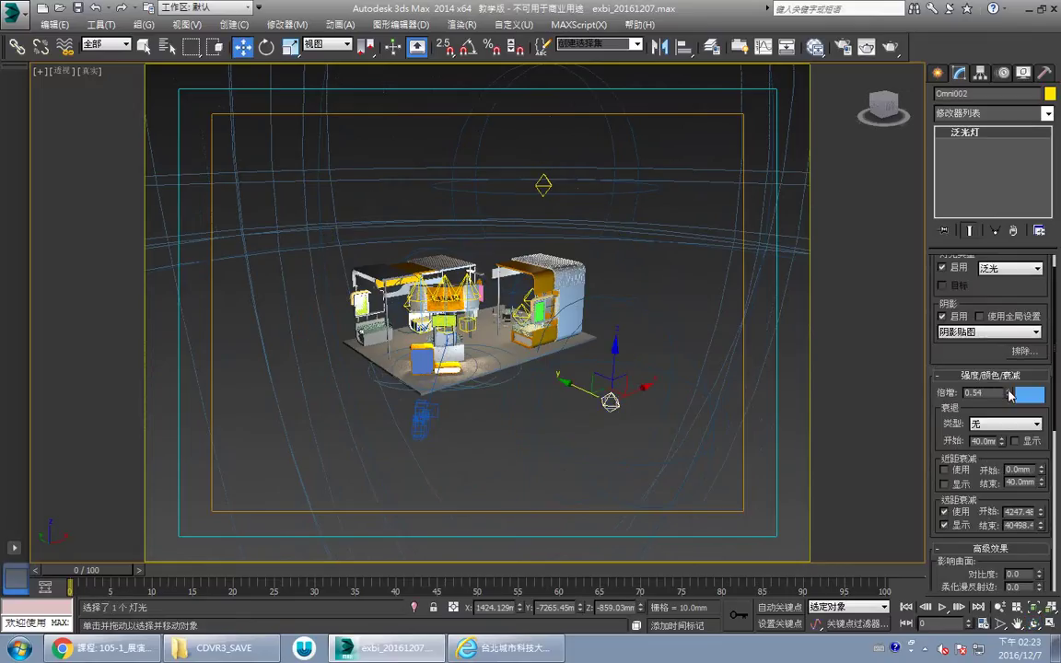
scroll(547, 402, "up", 6)
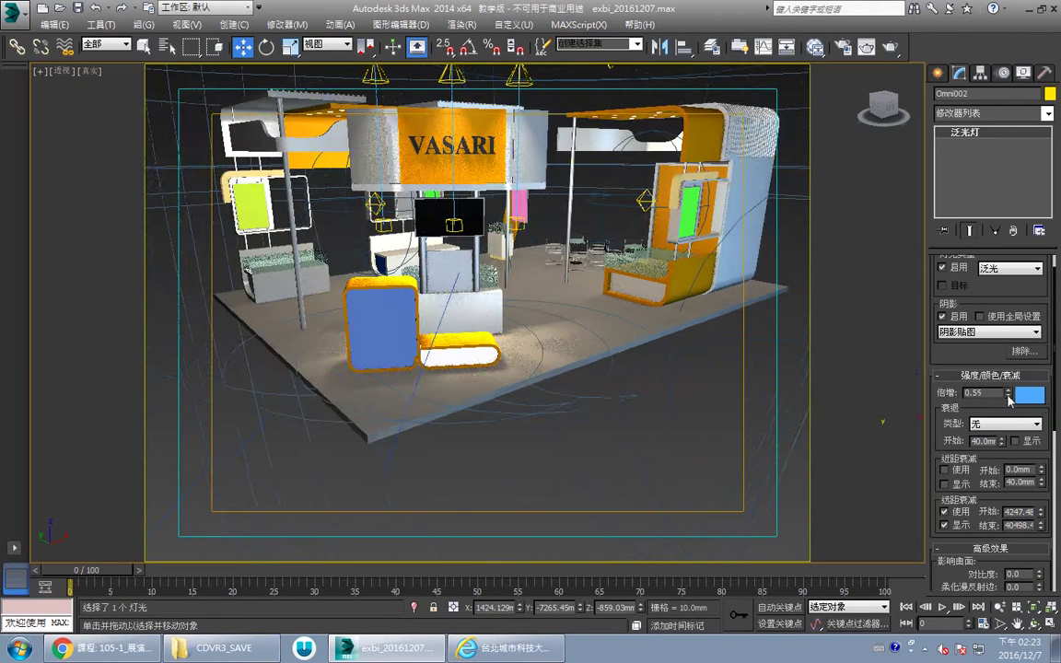
left_click_drag(1009, 397, 1011, 408)
Step: Compare the multiplier change in the Camera01 view by undoing and redoing it
key("c")
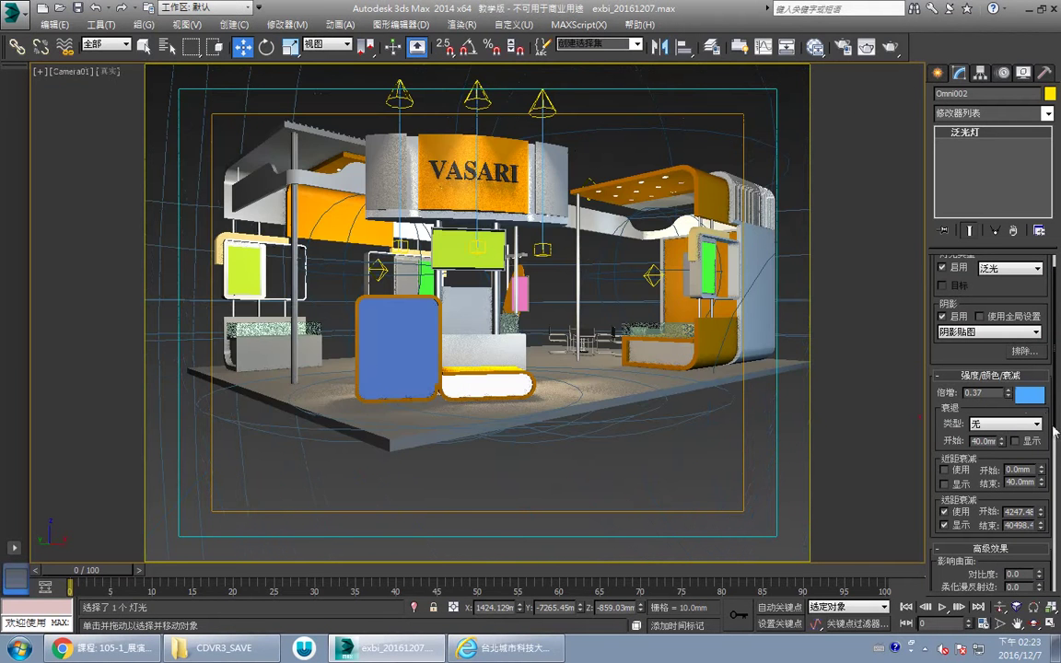
left_click(95, 7)
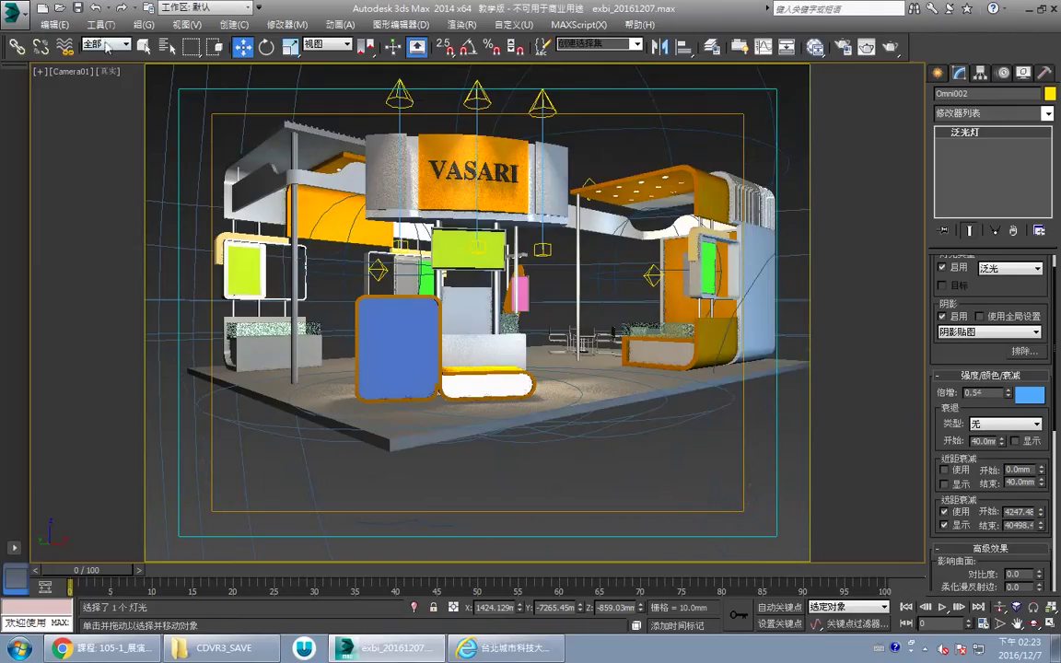
left_click(121, 7)
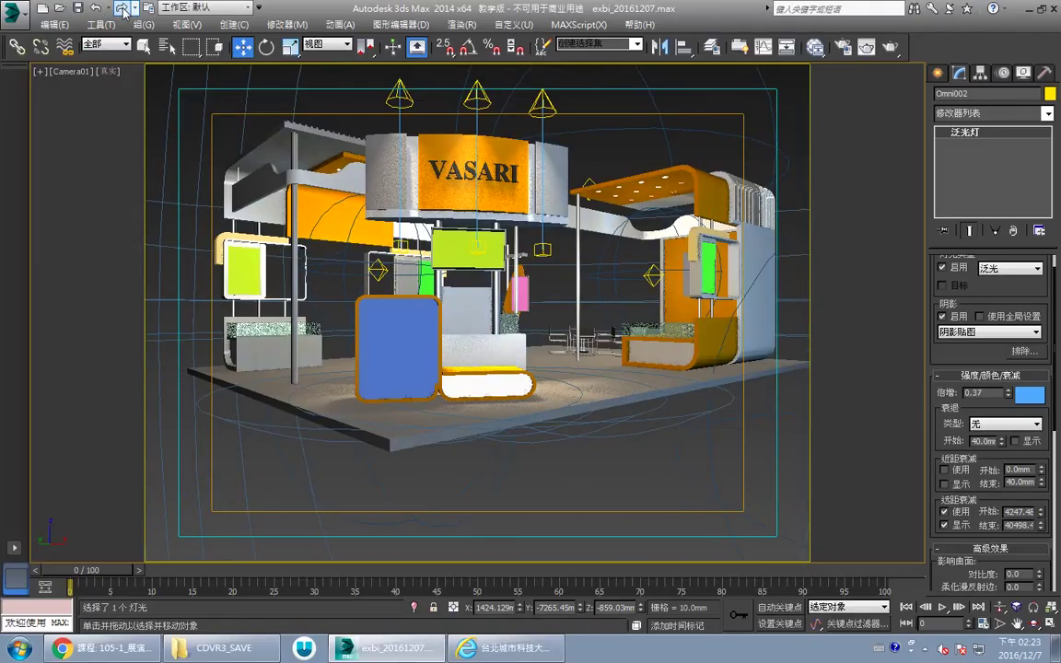
Step: Deselect everything and hide the lights category in the viewport
left_click(780, 234)
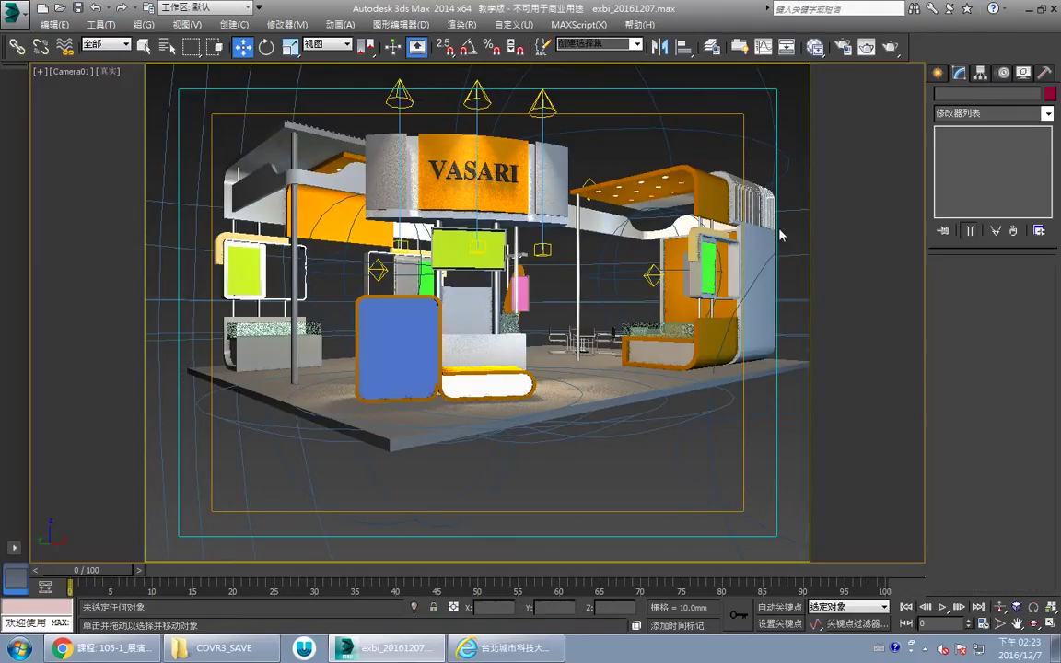
left_click(1024, 74)
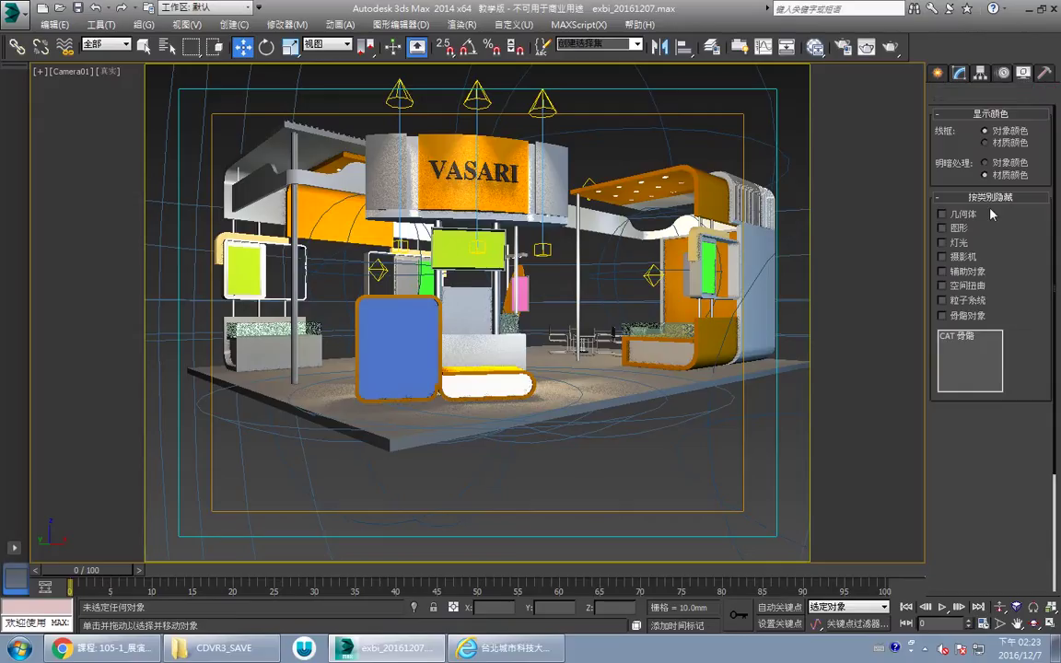
left_click(961, 242)
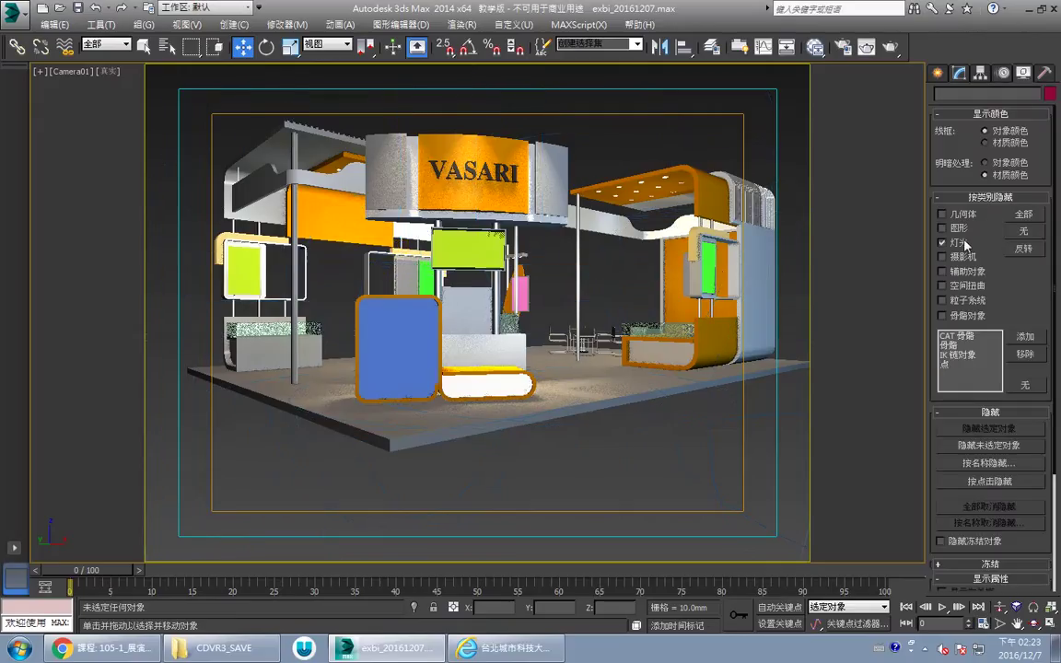
Step: Open the Slate Material Editor clear of the booth sign and show the base text parameters of the VASARI lettering
left_click(807, 53)
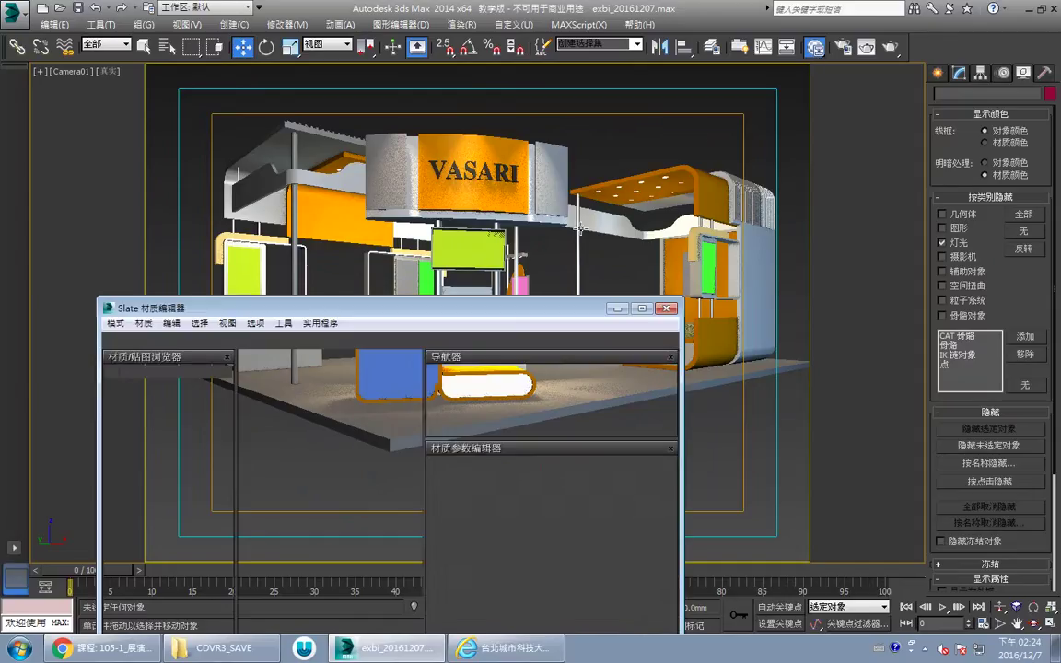
left_click_drag(520, 313, 410, 486)
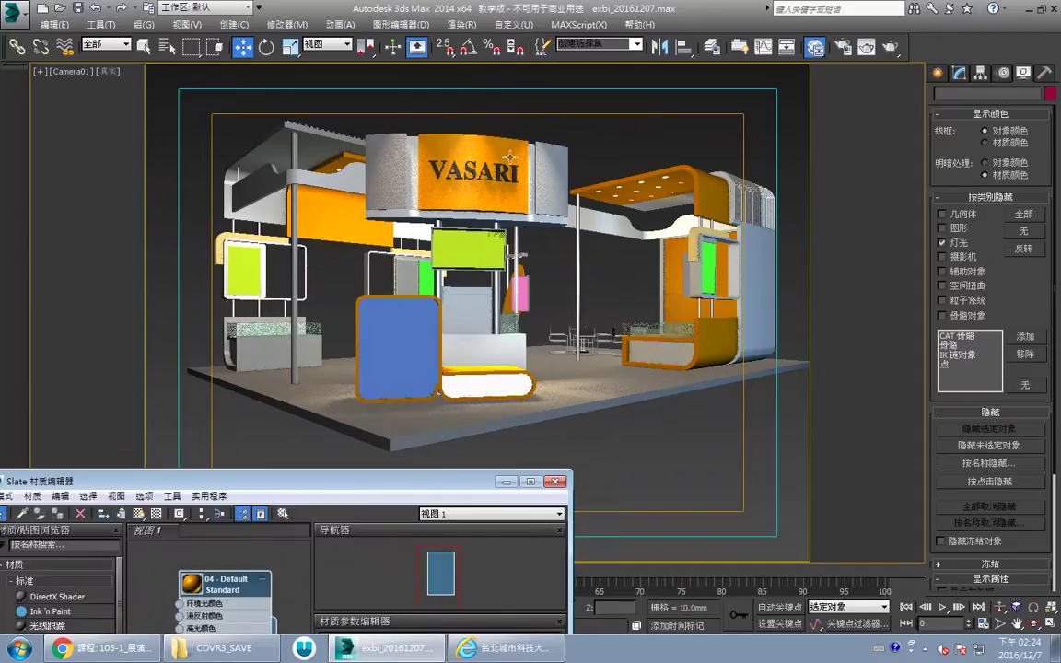
left_click(485, 174)
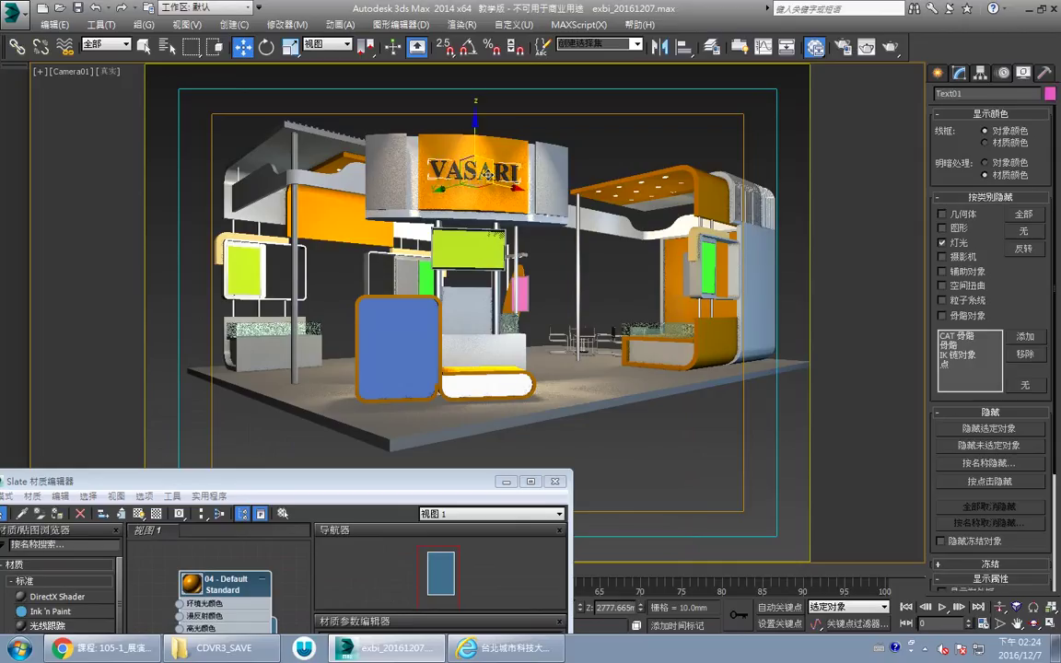
left_click(962, 74)
left_click(975, 157)
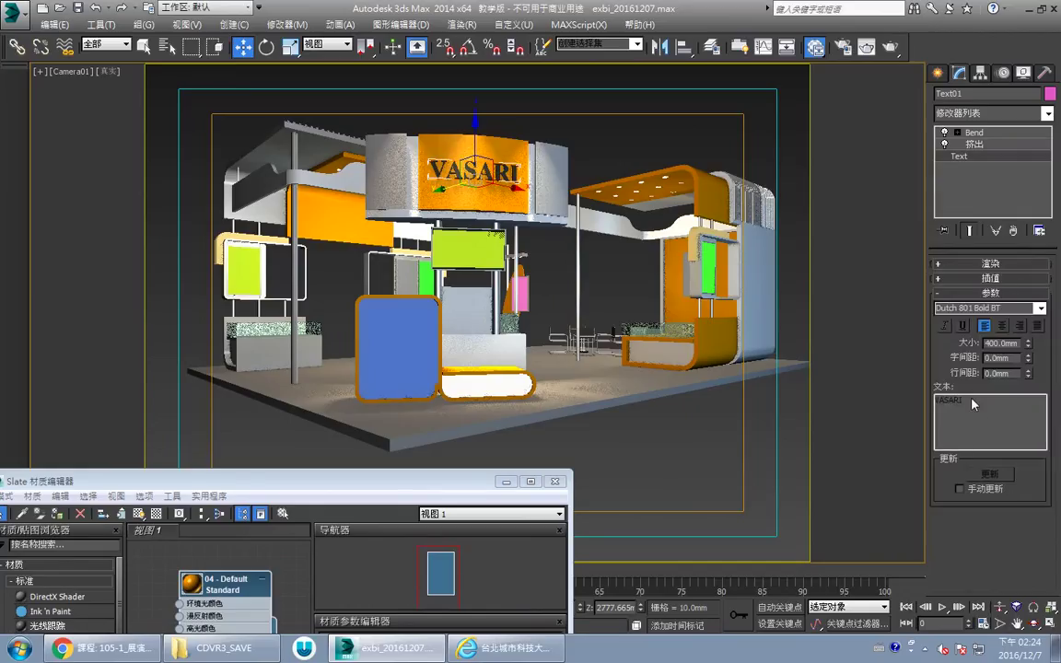
Step: Change the sign lettering's font to Shruti
left_click(1040, 307)
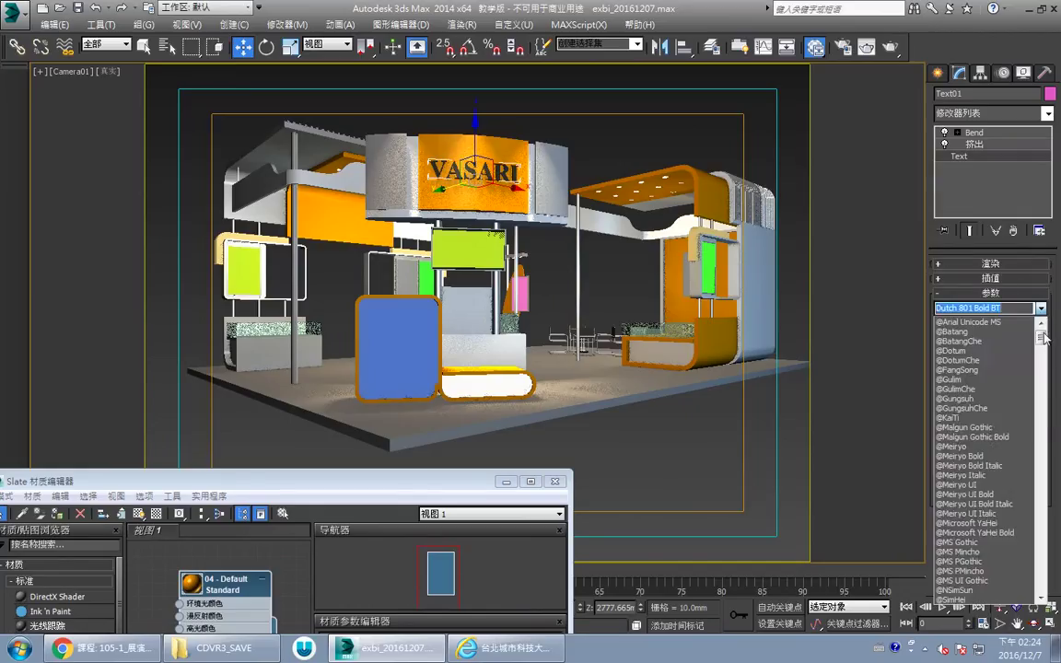
left_click_drag(1040, 337, 1043, 547)
left_click_drag(1047, 548, 1047, 565)
left_click(970, 372)
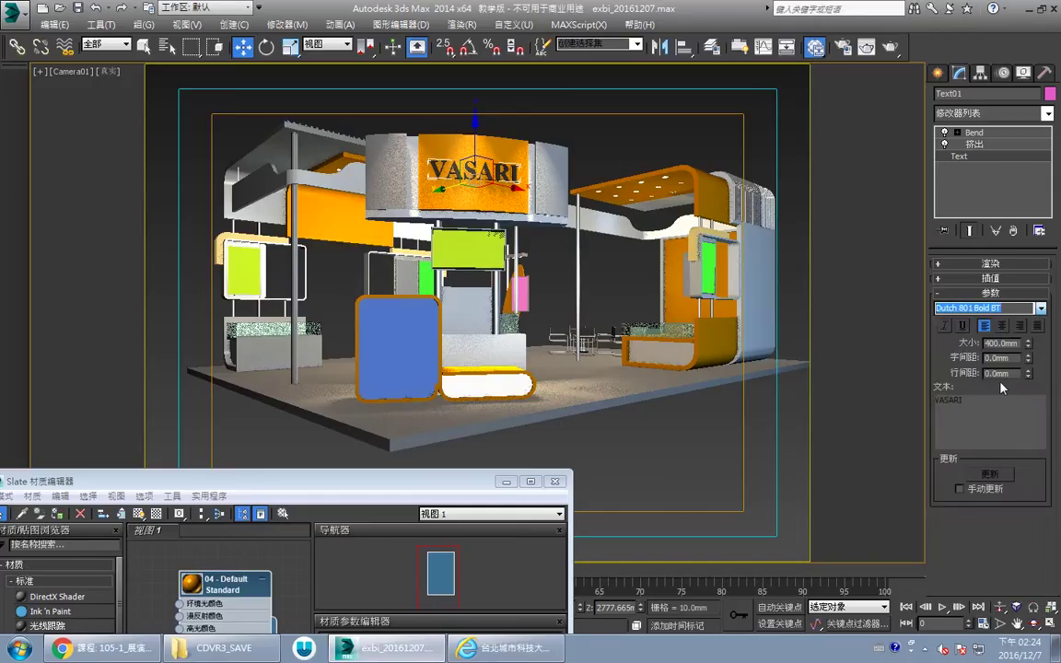
scroll(997, 394, "down", 10)
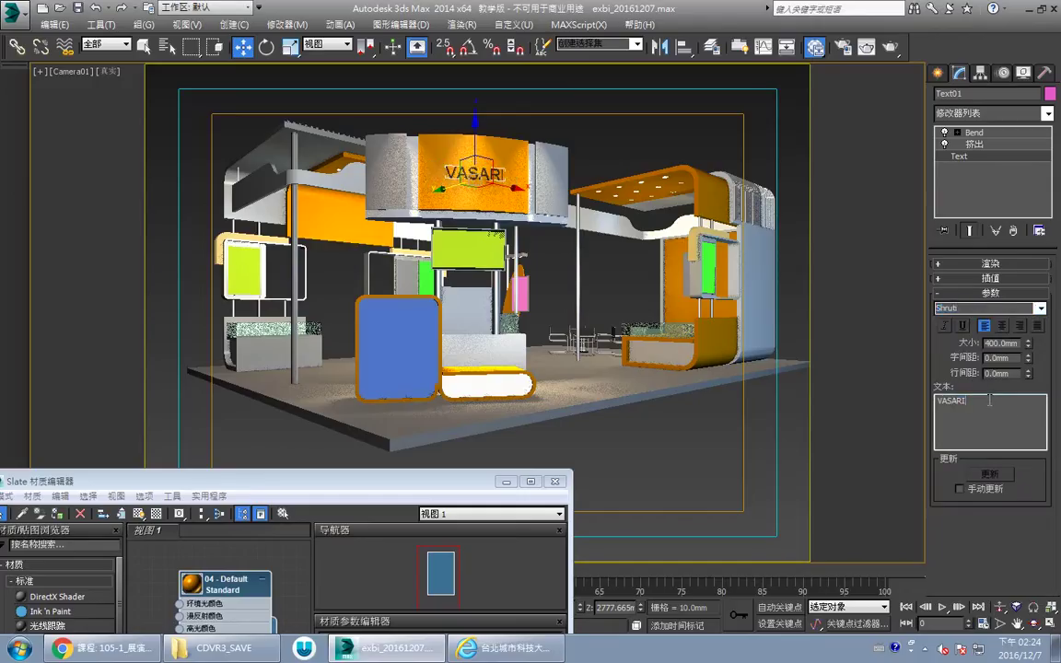
Step: Replace the sign's wording with 3DMAXCLASS, without a space
left_click_drag(995, 400, 935, 403)
type("3")
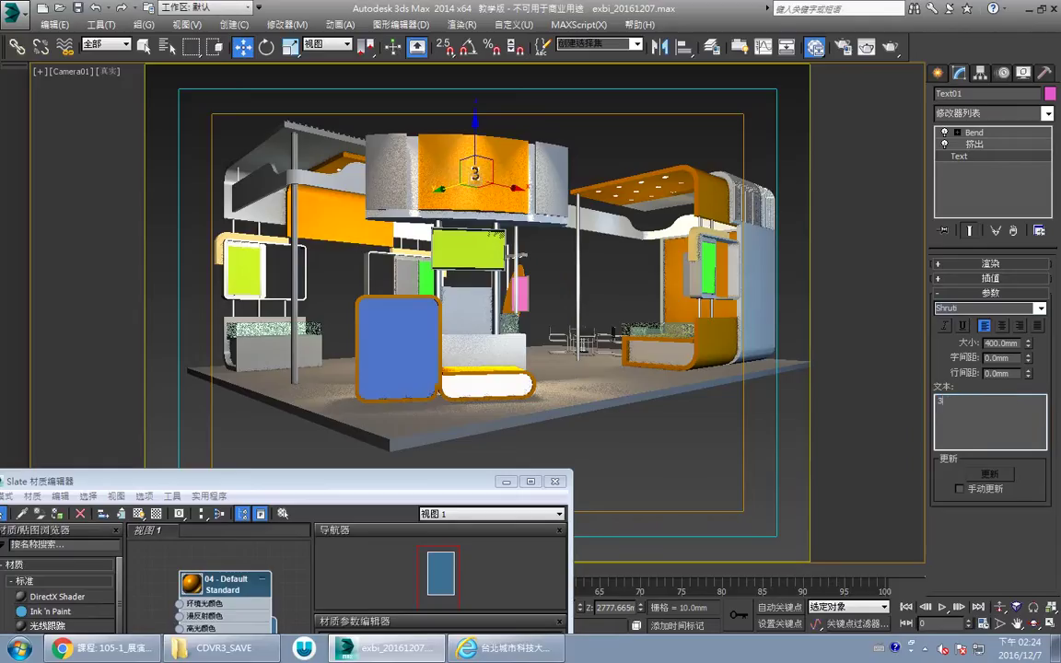
type("DMAX")
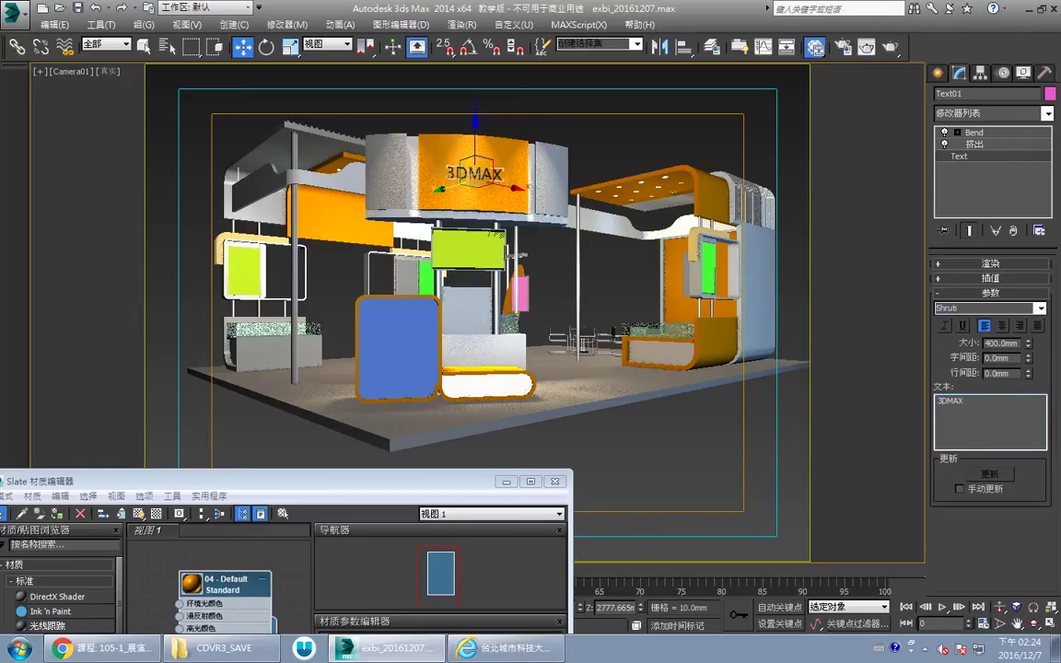
type(" CL")
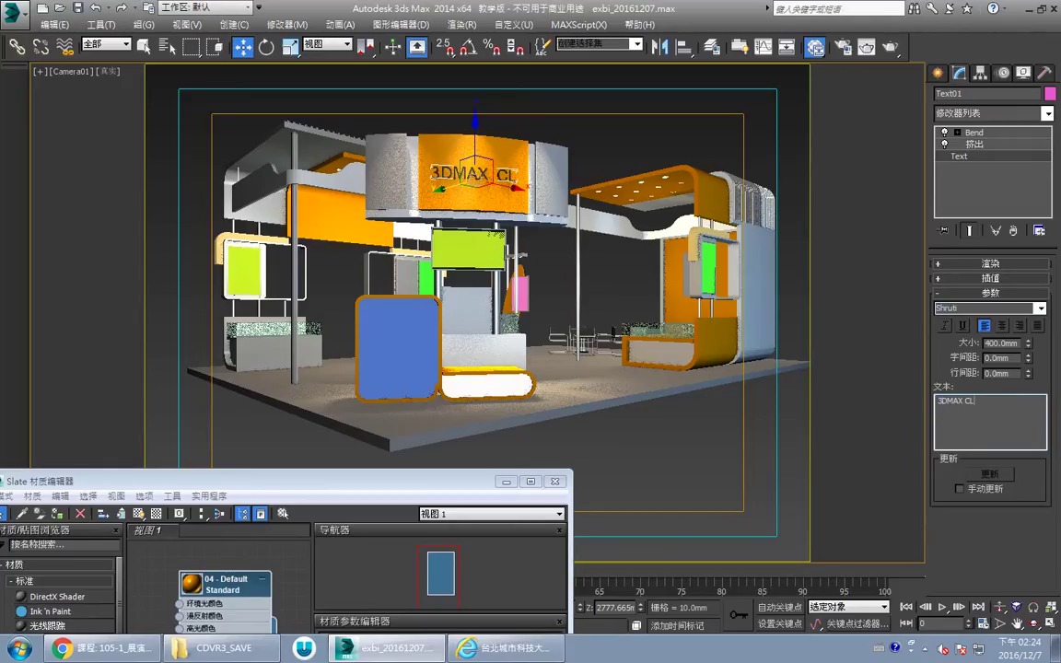
type("ASS")
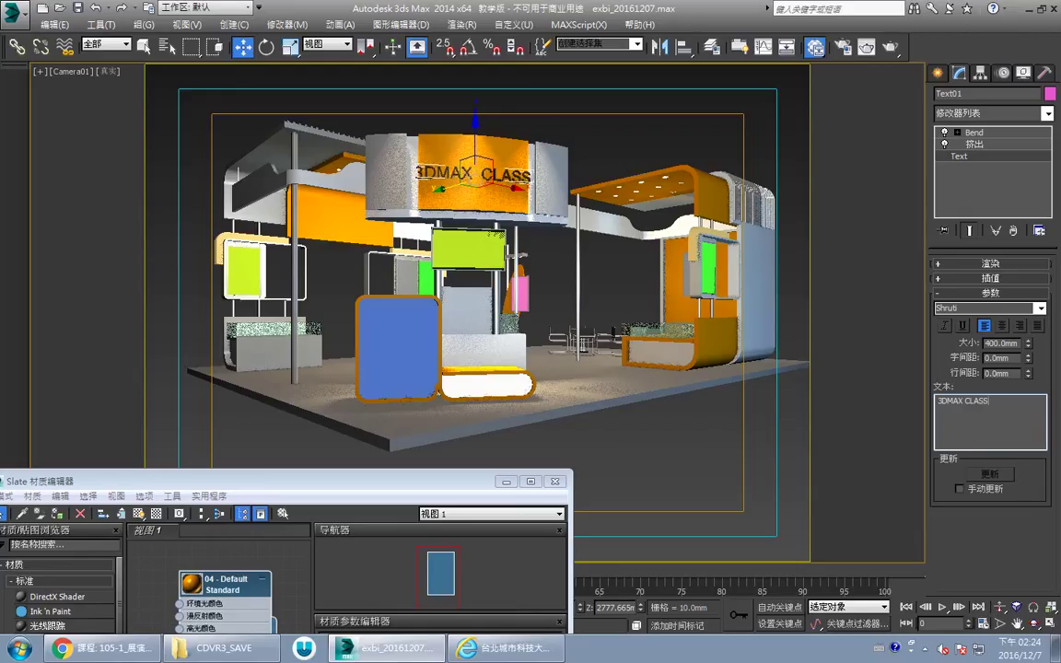
key("BackSpace")
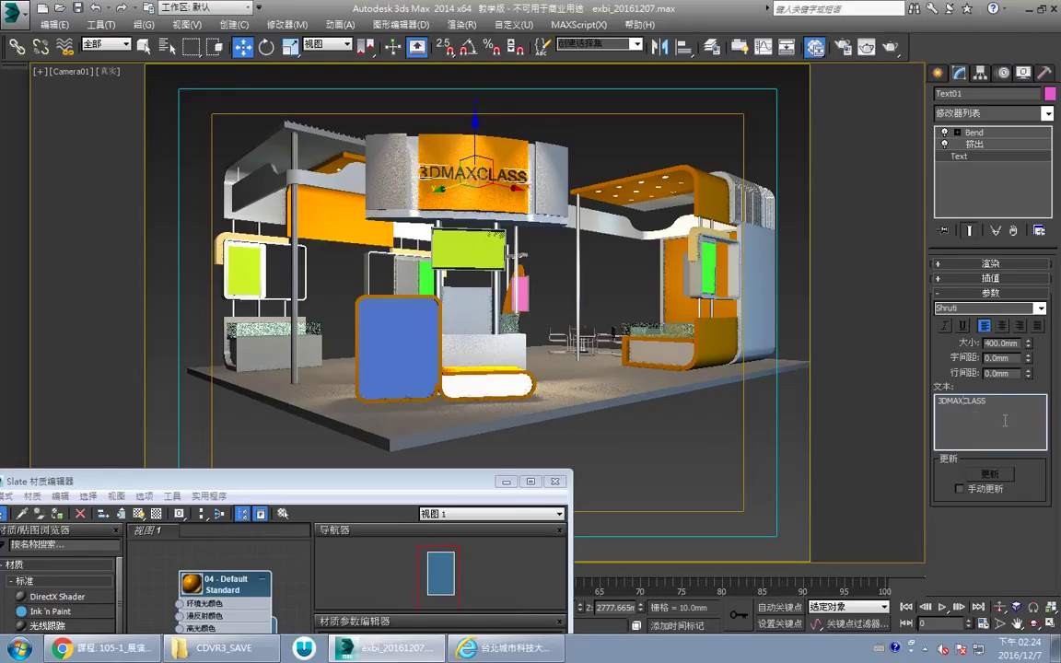
Step: Set the sign lettering's font to Arial and its size to 240 mm, and clear the selection
left_click(1040, 309)
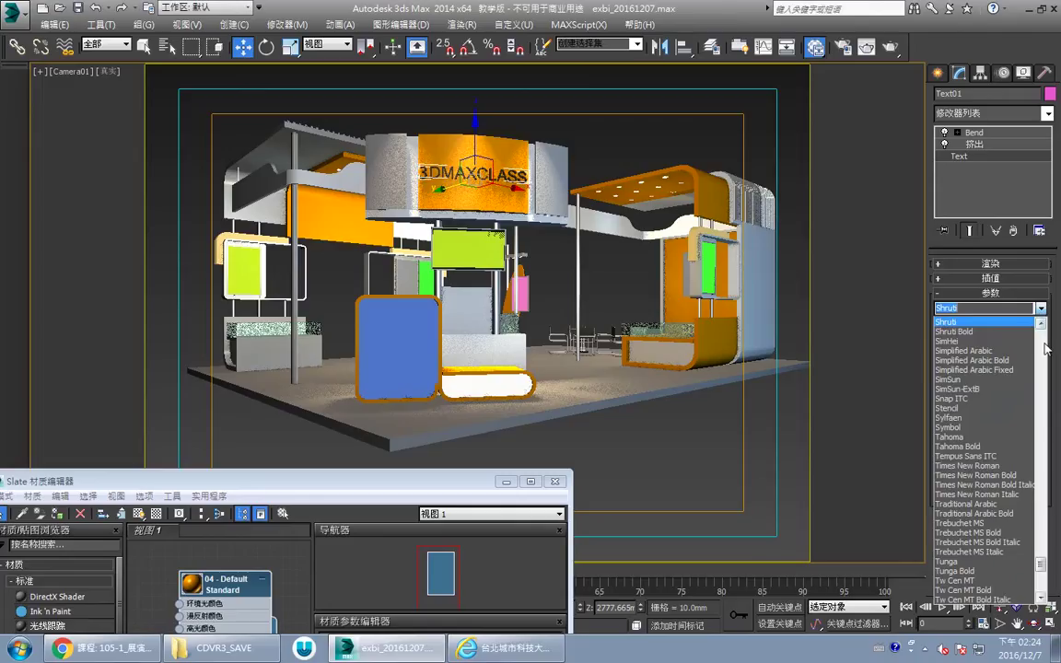
left_click_drag(1042, 564, 1034, 370)
left_click(958, 428)
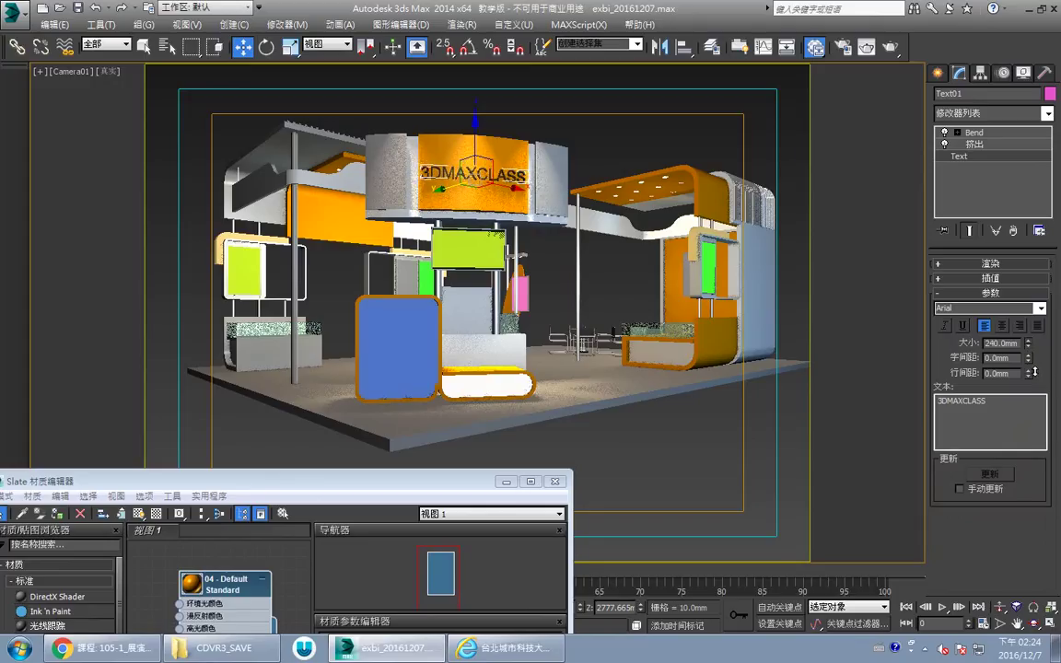
left_click(501, 187)
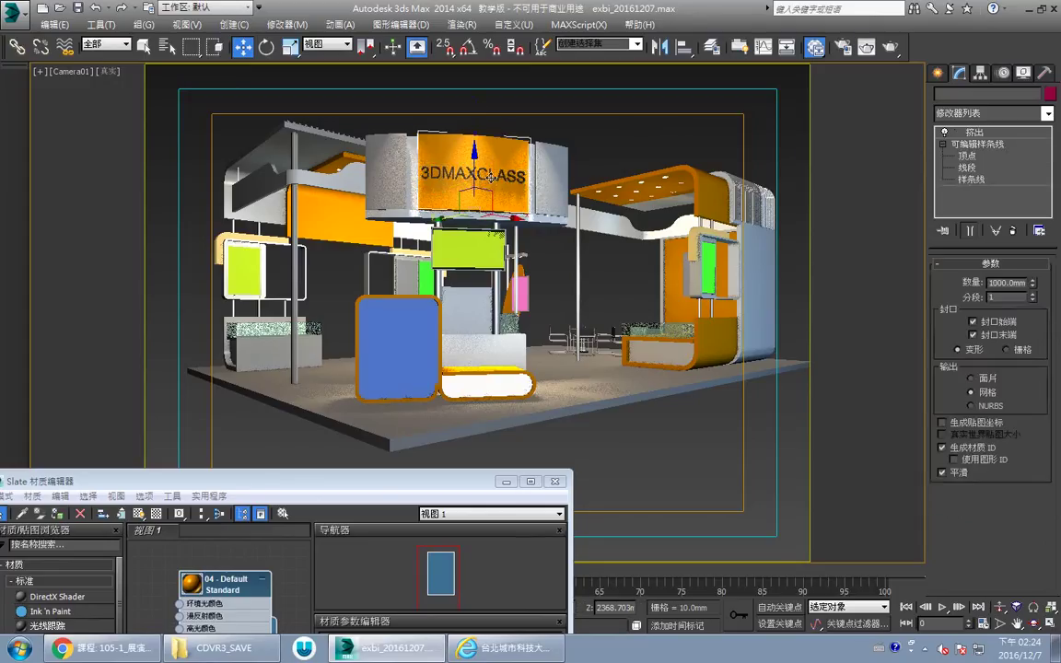
left_click(650, 136)
Step: Sample the orange sign panel's material into the Slate Material Editor and show its parameters
left_click_drag(360, 494, 918, 207)
left_click(355, 207)
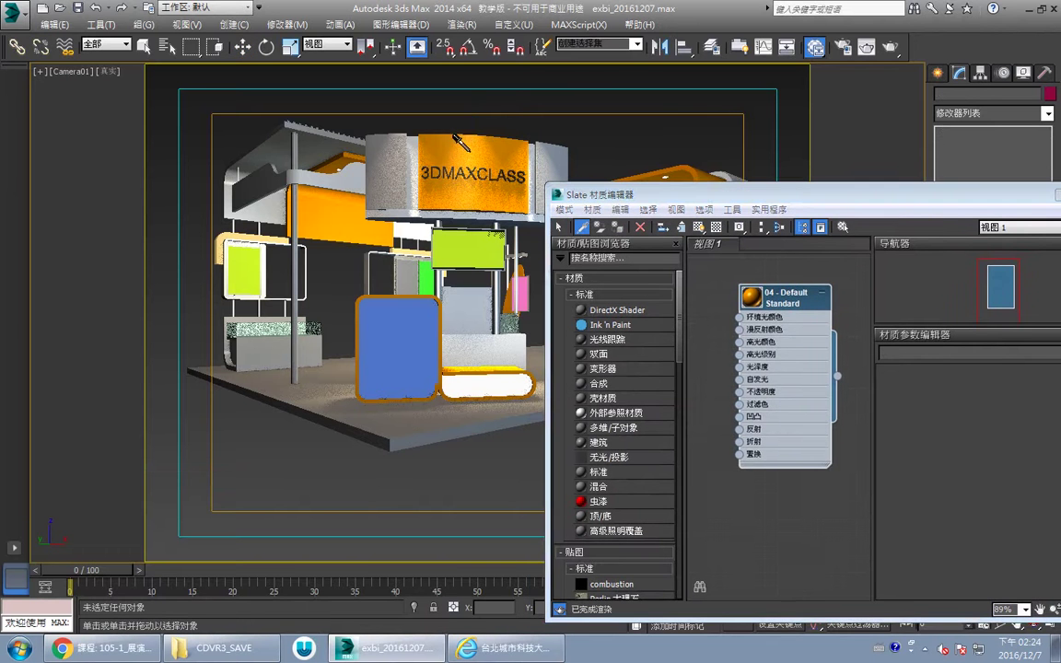
double_click(782, 349)
left_click_drag(866, 195, 705, 184)
Step: Change the orange material's diffuse colour to red after trying a blue
left_click(807, 405)
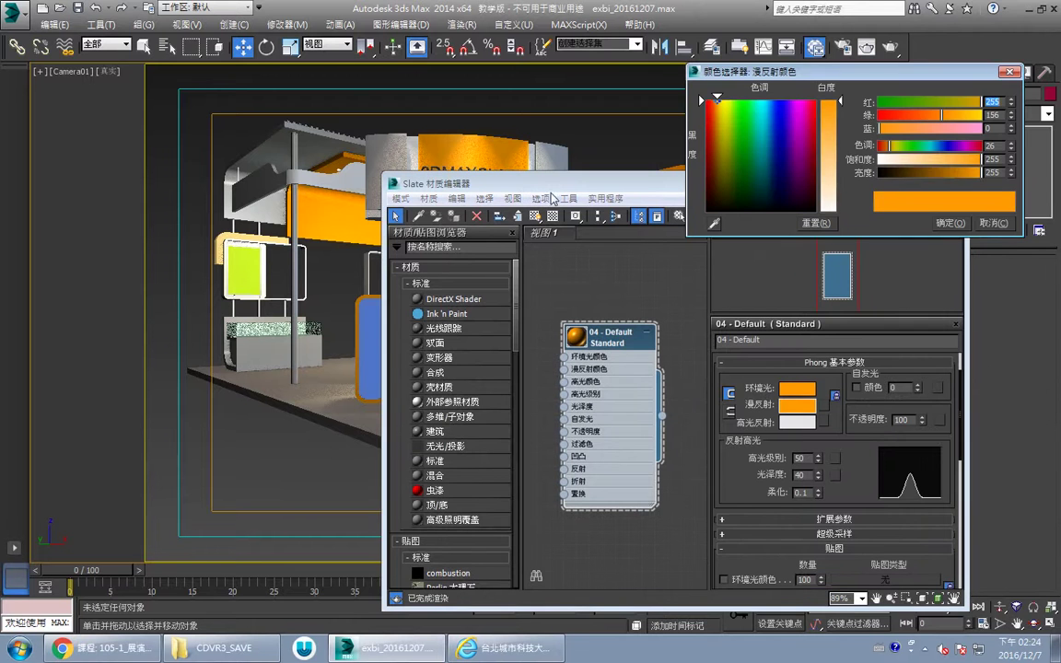
left_click(777, 108)
left_click_drag(632, 188, 599, 475)
mouse_move(836, 138)
left_mouse_down()
mouse_move(838, 158)
mouse_move(839, 135)
left_mouse_up()
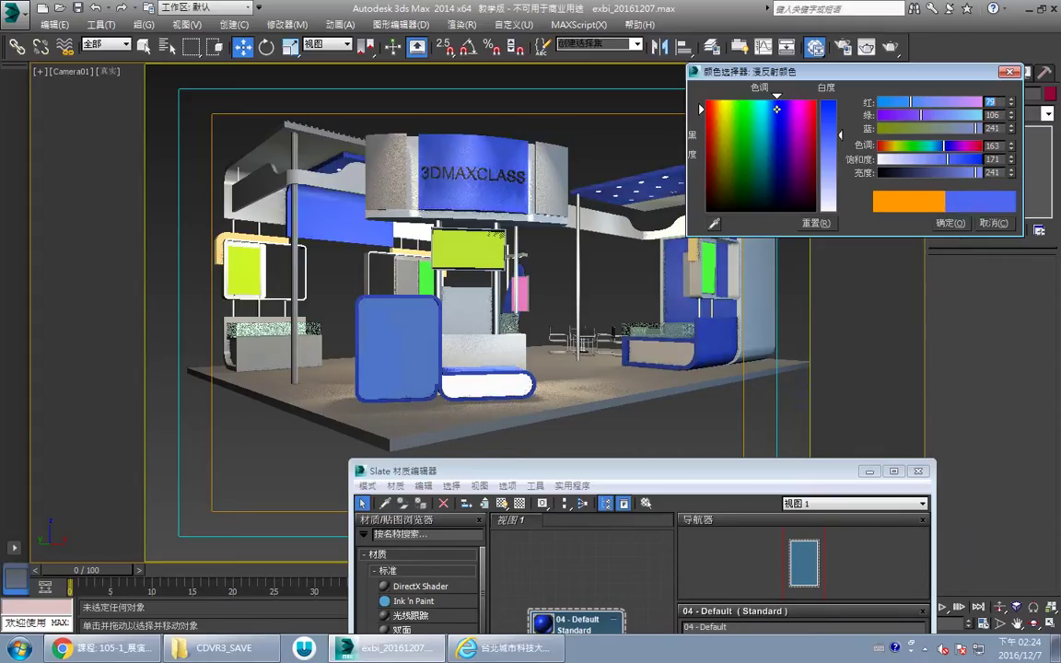
mouse_move(776, 127)
left_mouse_down()
mouse_move(768, 105)
mouse_move(826, 111)
left_mouse_up()
left_click(954, 225)
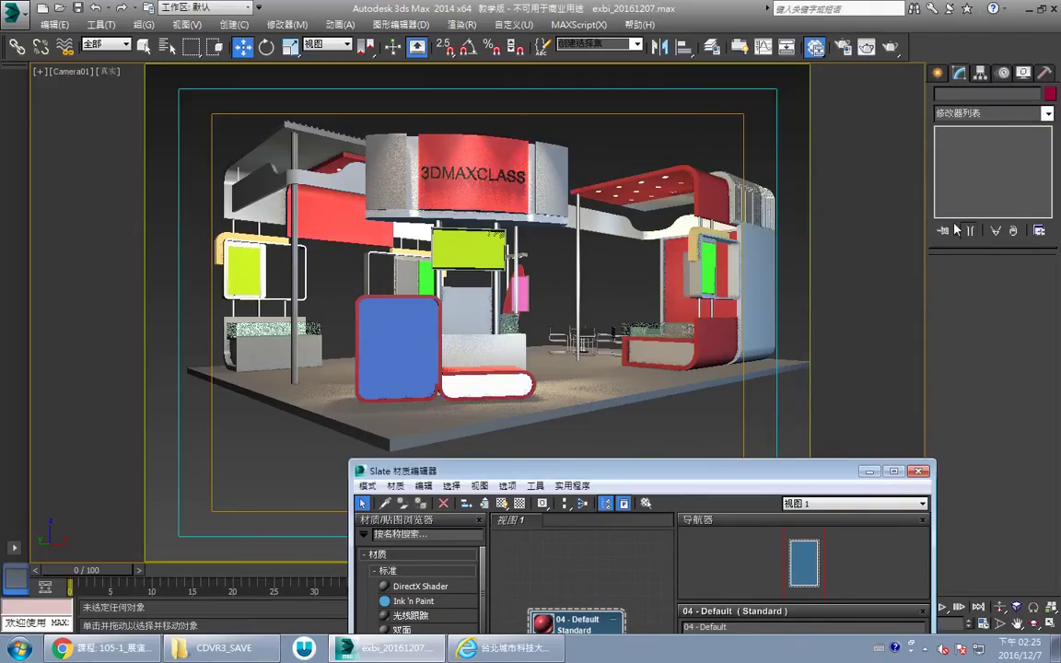
Step: Sample the blue front panel's multi/sub-object material into the node view and move the red material's node clear of it
left_click_drag(694, 484, 912, 104)
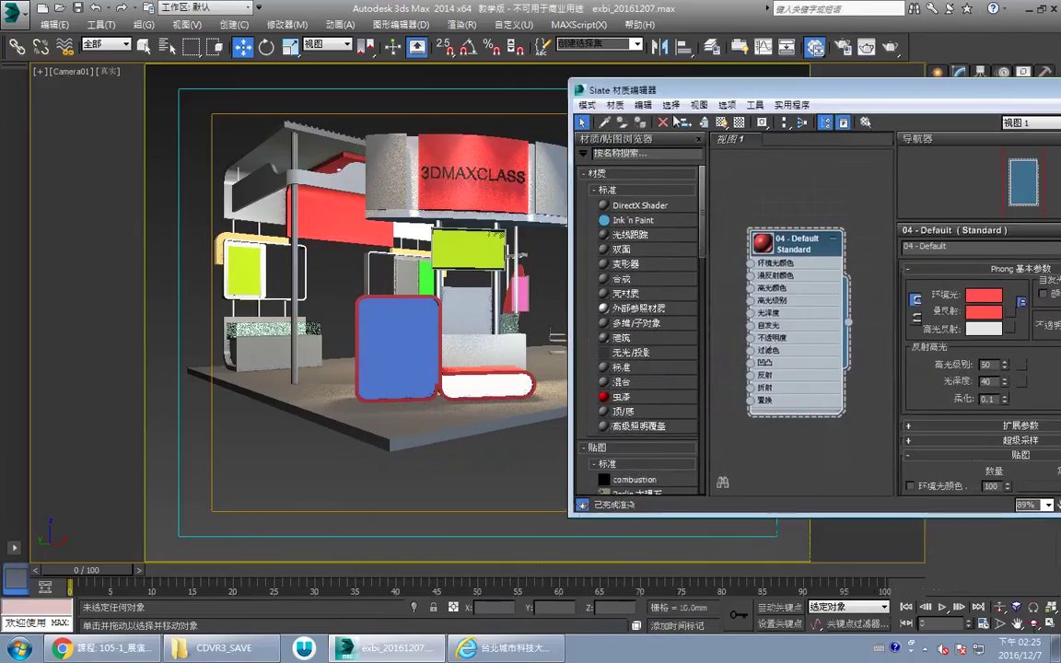
left_click(607, 123)
left_click(396, 327)
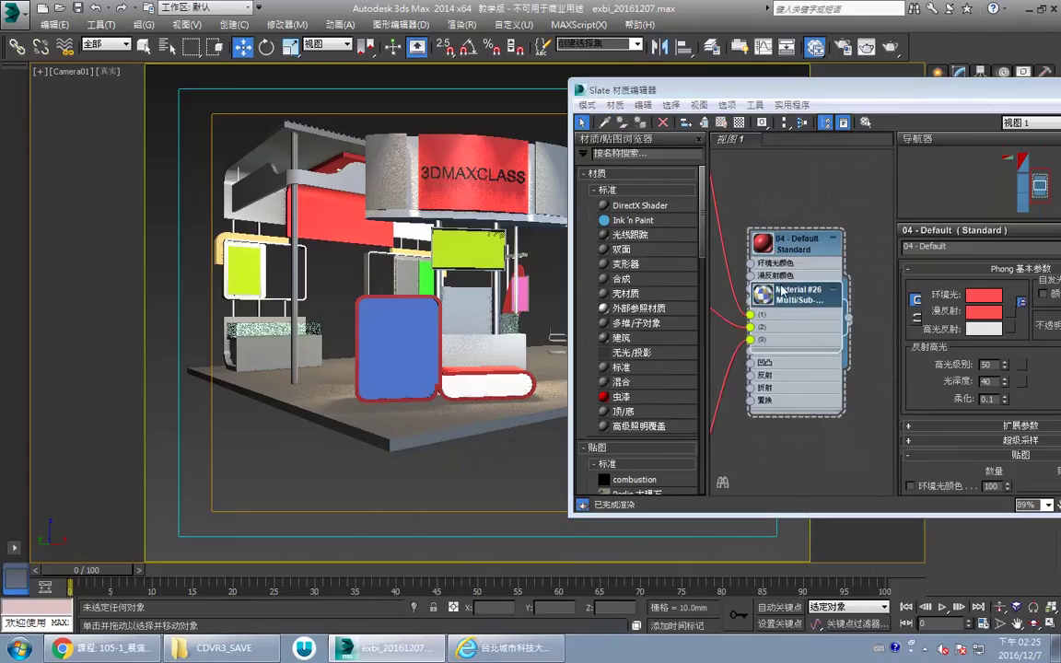
left_click_drag(812, 241, 930, 241)
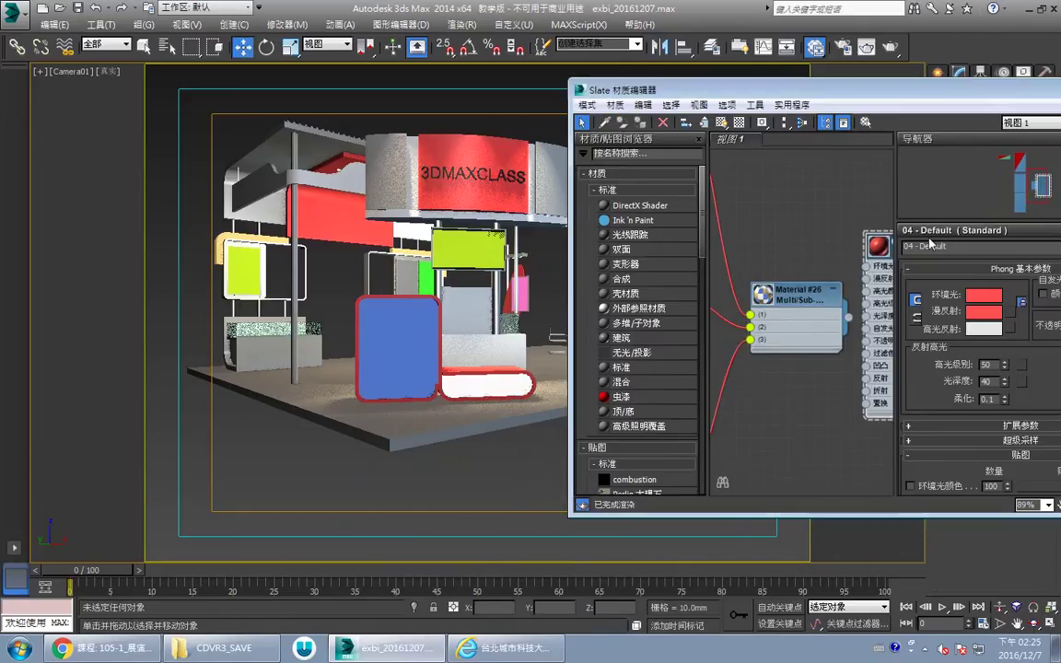
left_click(801, 294)
middle_click_drag(823, 303, 839, 334)
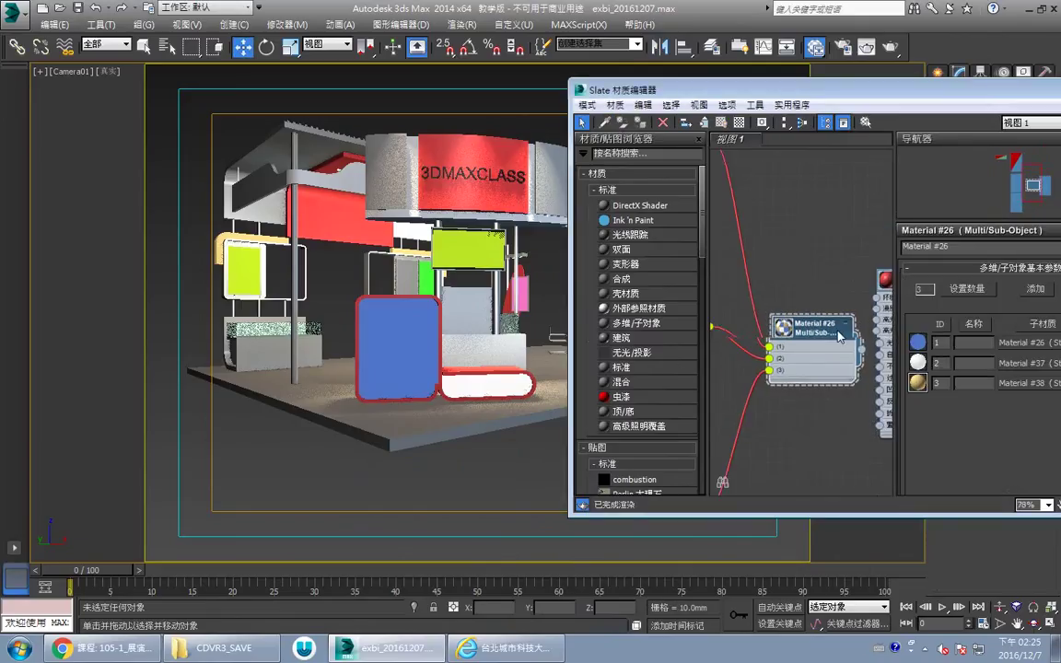
scroll(818, 327, "down", 5)
middle_click_drag(776, 295, 898, 350)
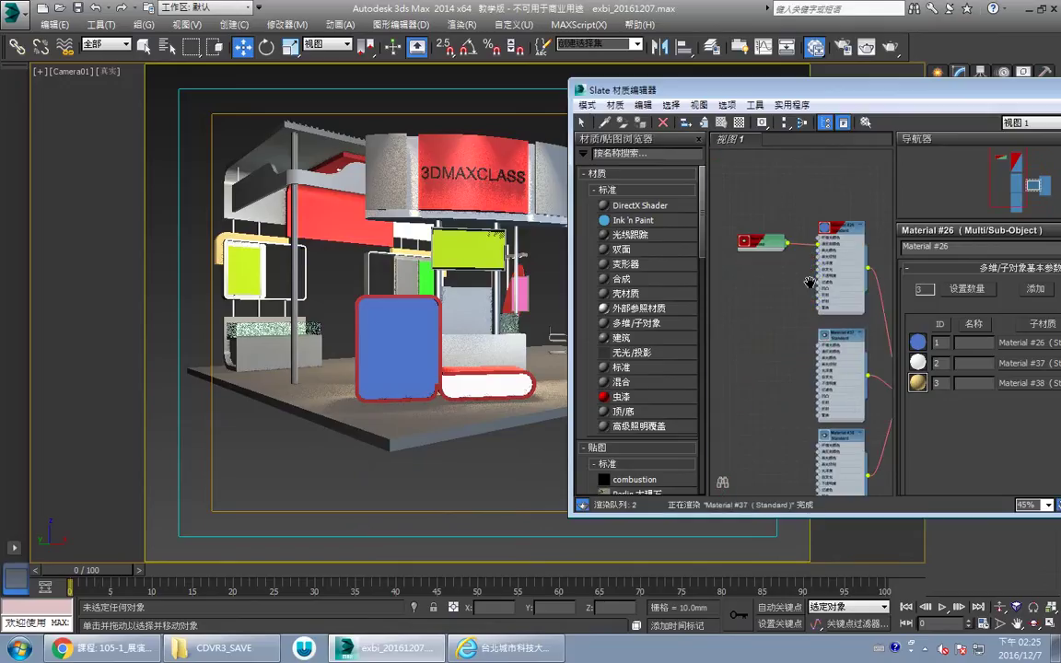
Step: Replace the bitmap of the blue sub-material with 6.jpg from the desktop maps folder
double_click(763, 247)
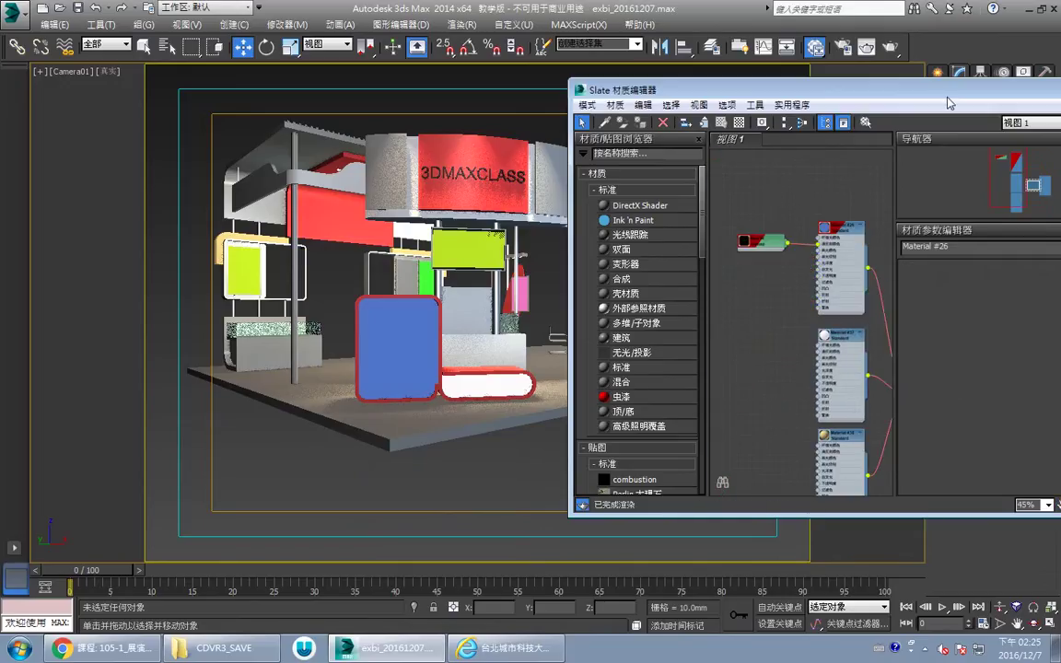
left_click_drag(833, 104, 765, 104)
left_click(917, 461)
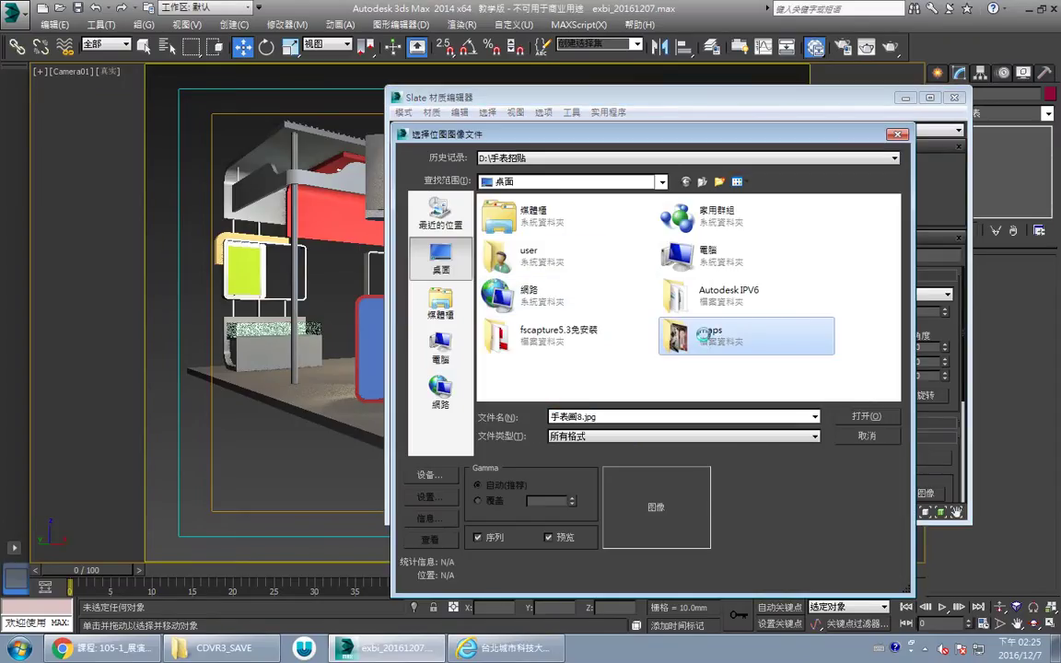
double_click(706, 340)
double_click(519, 346)
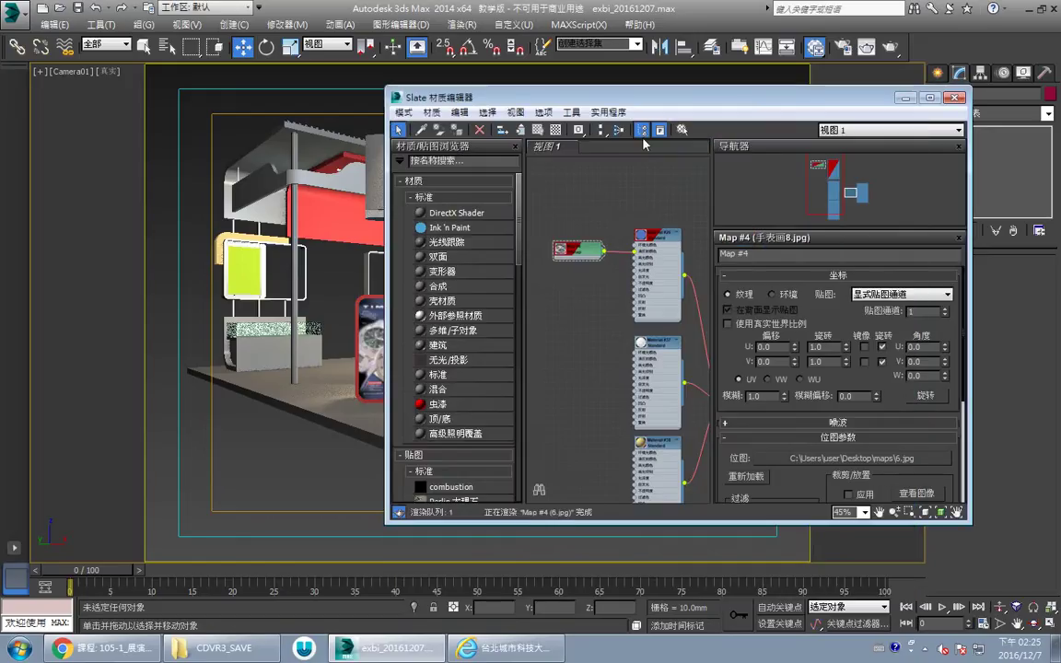
Step: Sample the yellow-green poster's material from the booth and replace its bitmap with 3.jpg from the maps folder
left_click_drag(663, 98, 826, 105)
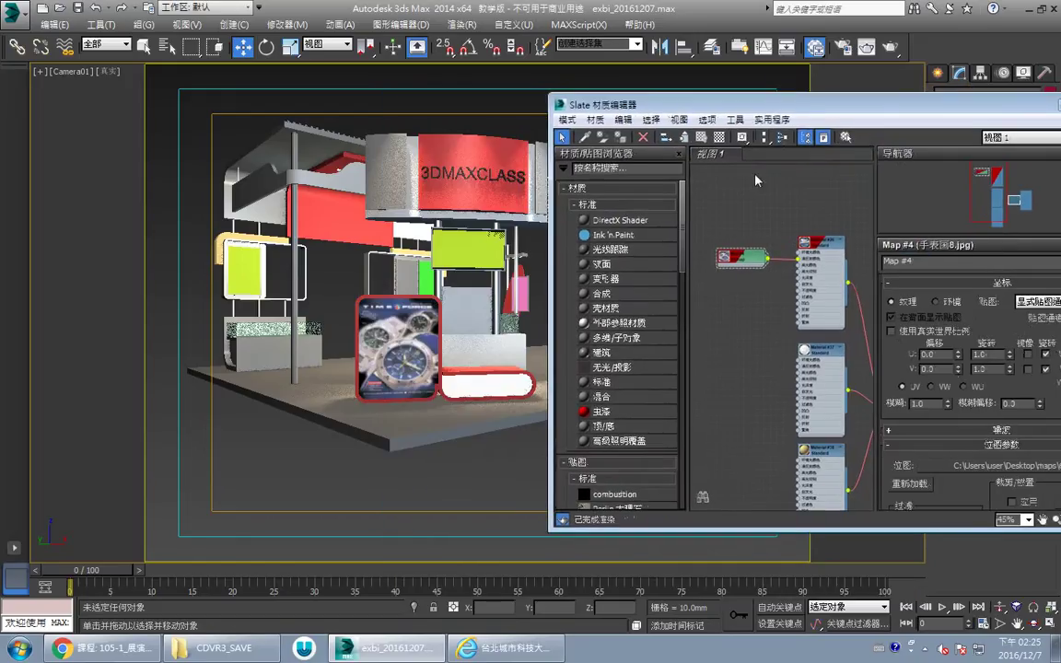
left_click(585, 138)
left_click(240, 271)
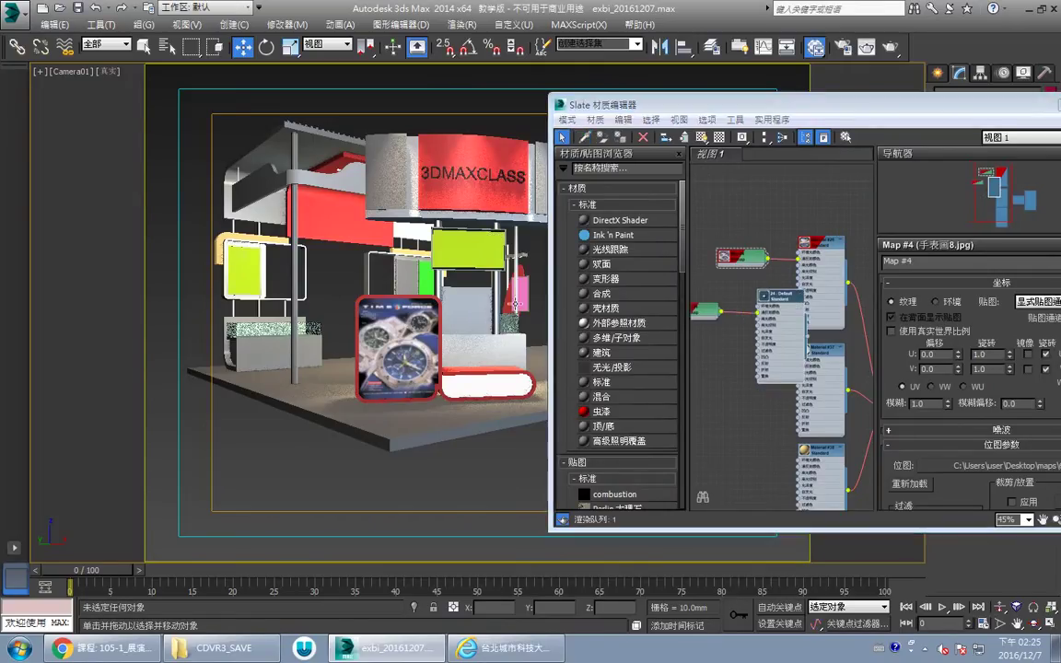
double_click(705, 312)
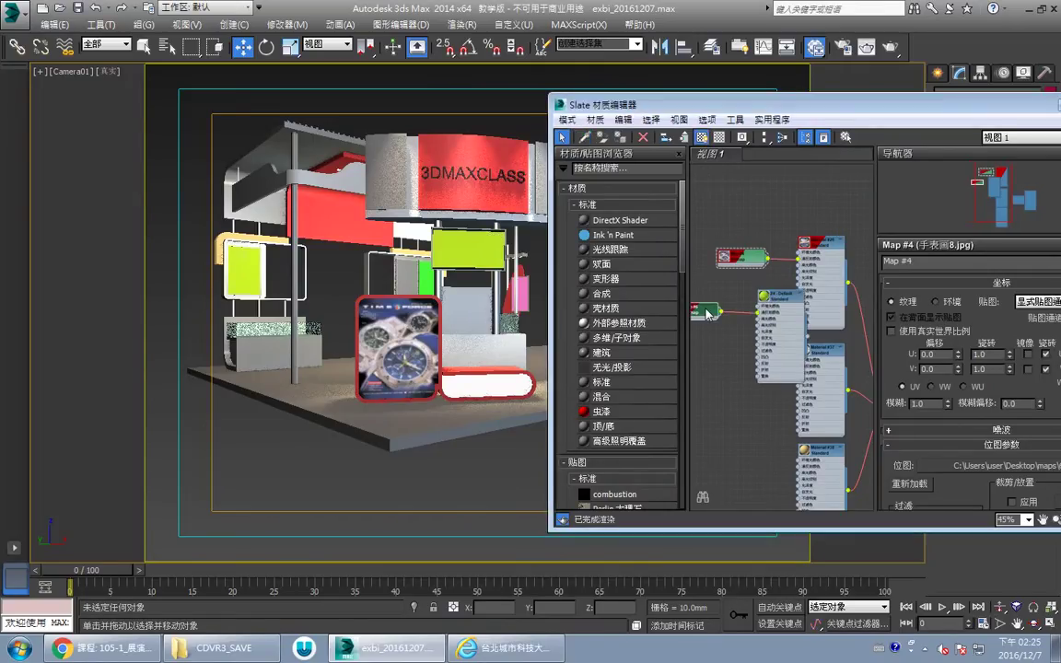
left_click(952, 454)
left_click(824, 250)
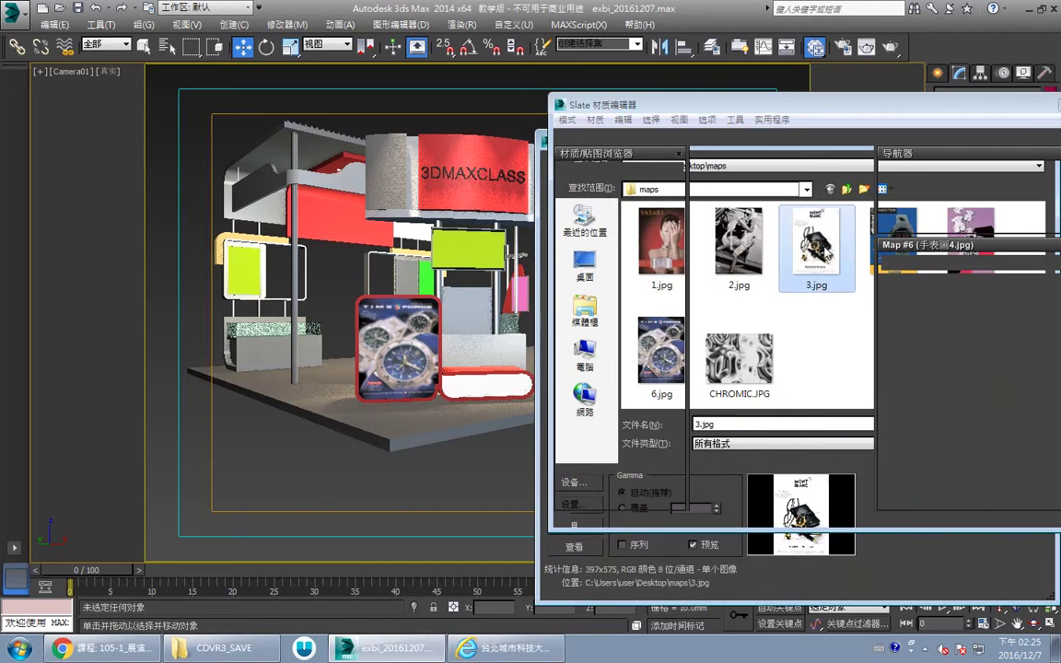
double_click(825, 251)
Step: Sample the green poster's multi/sub-object material from the booth's right wing and replace its first sub-material's bitmap with 5.jpg from the maps folder
left_click_drag(652, 112, 859, 95)
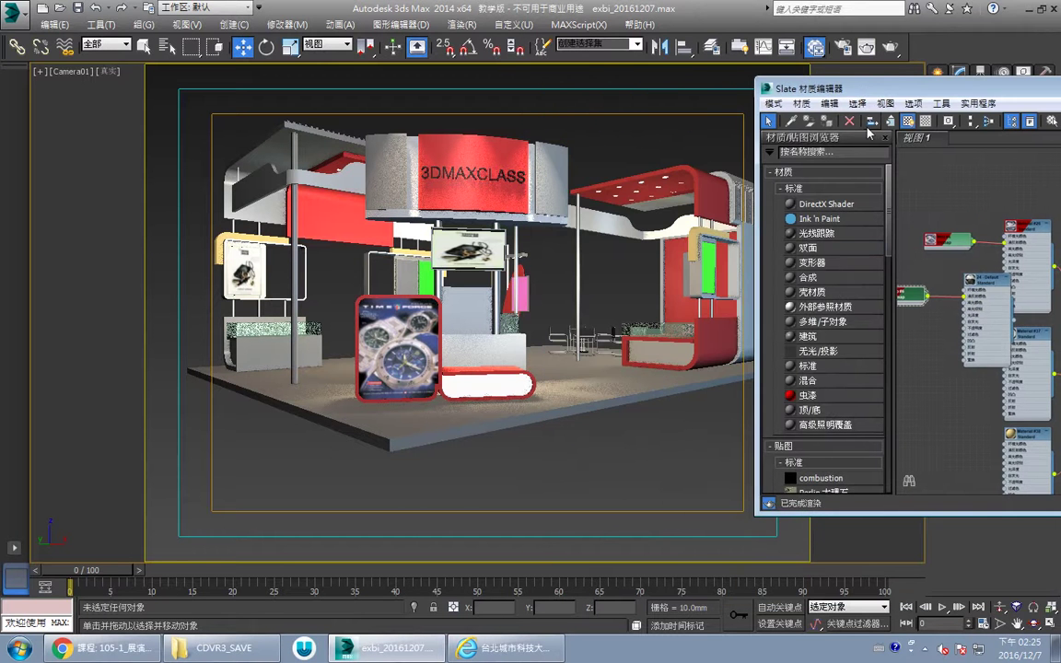
left_click(790, 121)
left_click(728, 198)
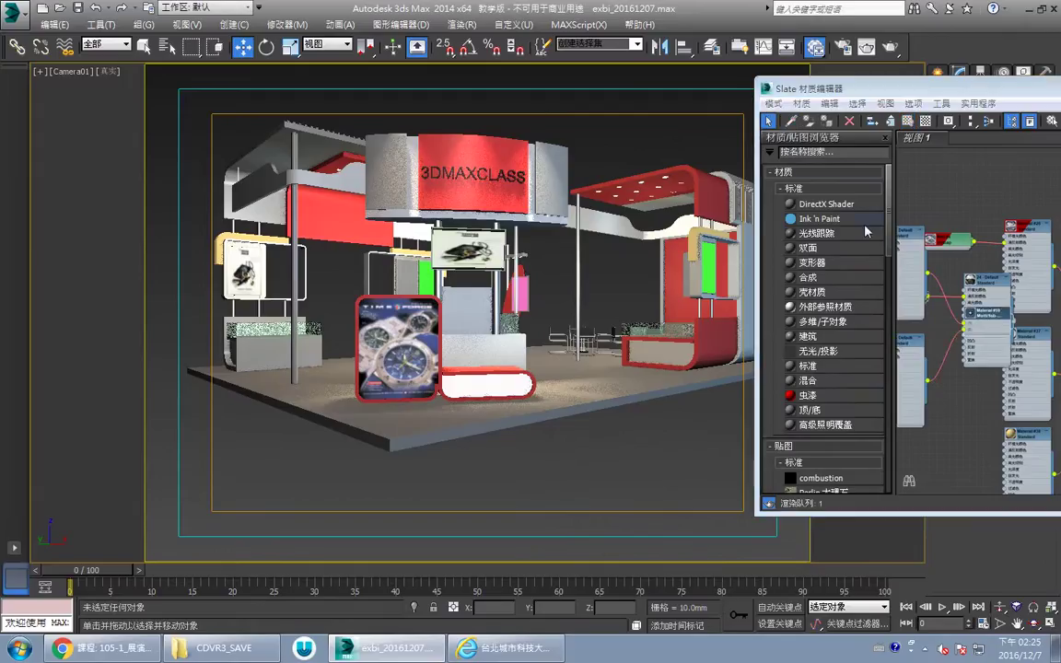
middle_click_drag(933, 273, 1039, 276)
left_click(936, 252)
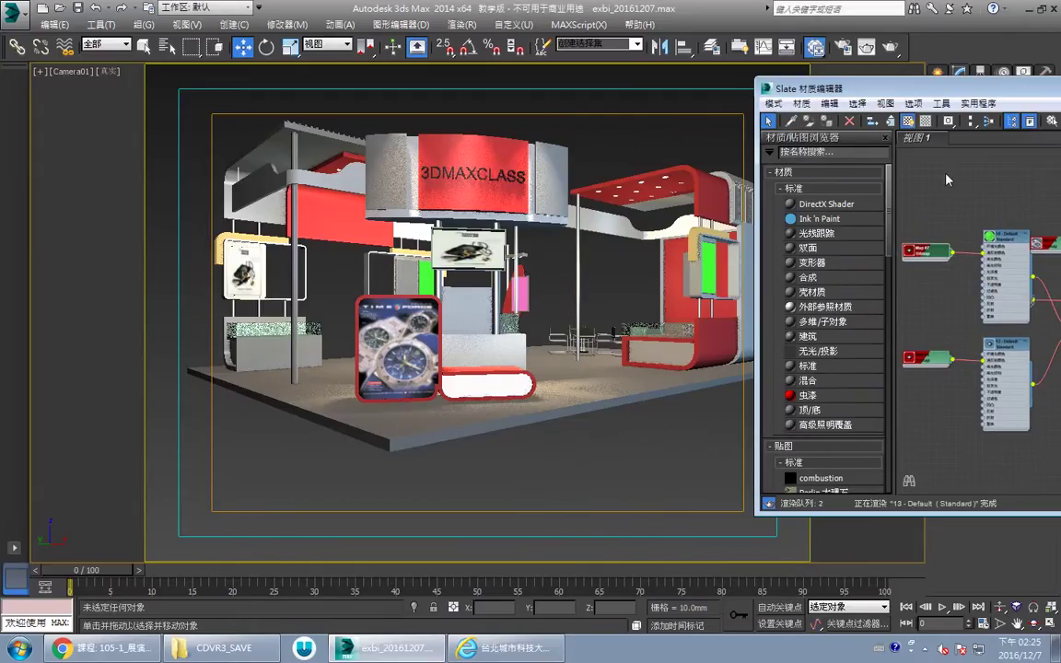
left_click_drag(984, 89, 602, 91)
left_click(843, 450)
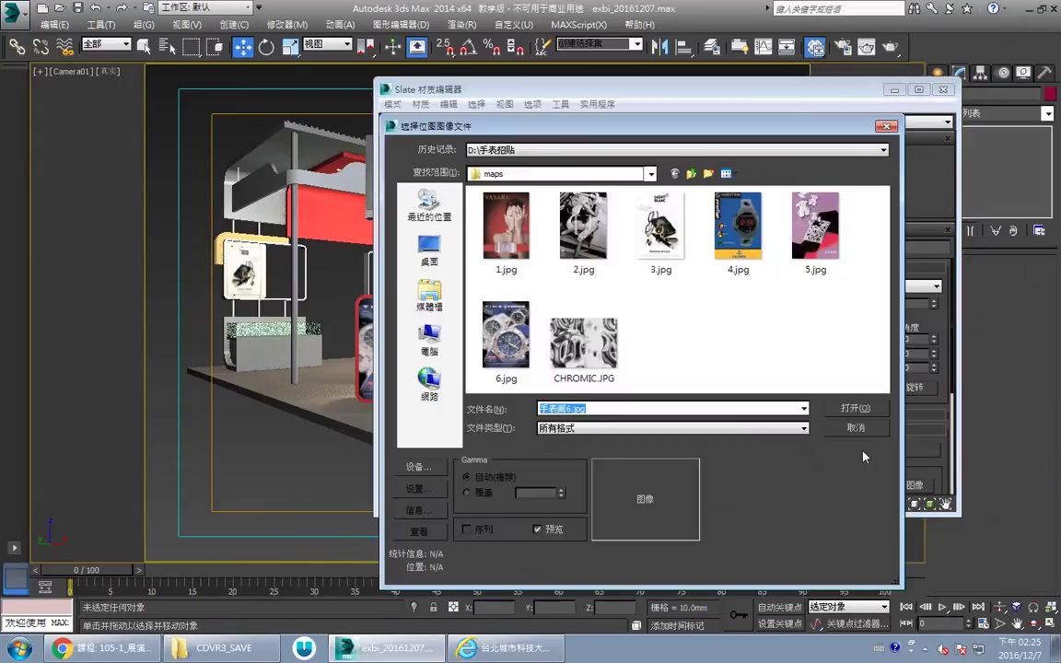
double_click(717, 221)
Step: Replace the bitmap of the green poster's second sub-material with 6.jpg from the maps folder
double_click(546, 360)
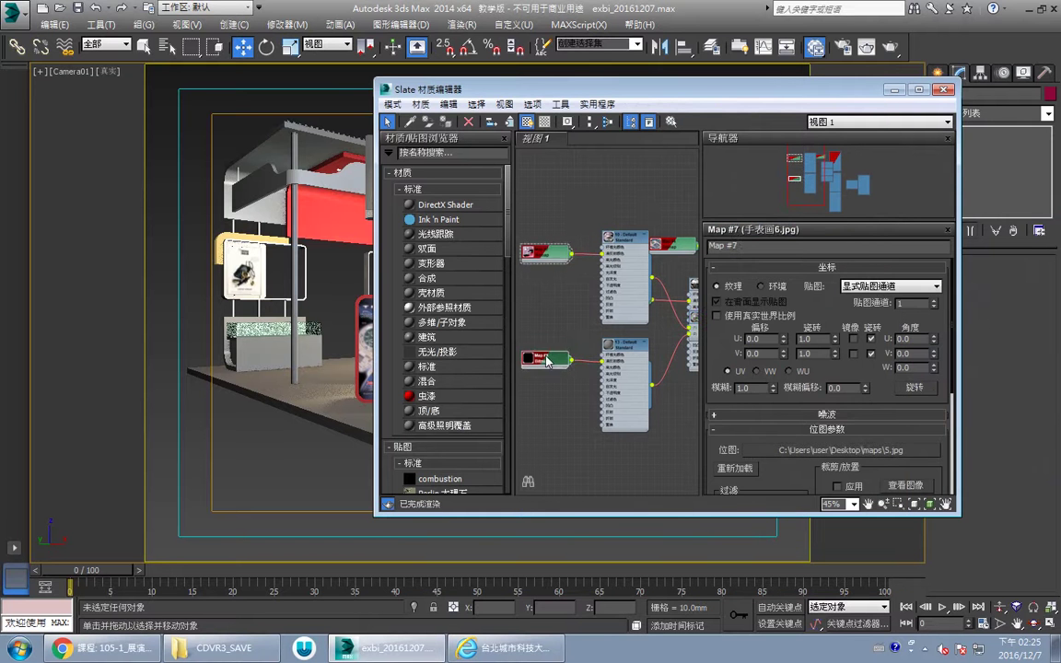
left_click(863, 451)
left_click(511, 348)
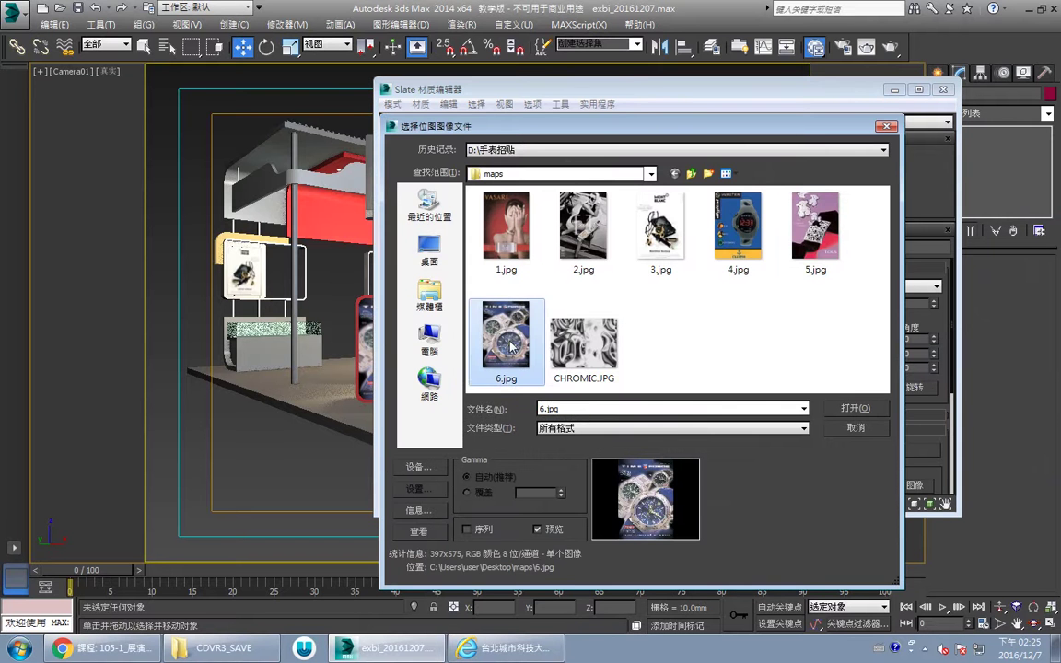
double_click(511, 347)
Step: Sample the pink poster's material behind the central counter and replace its bitmap with 1.jpg from the maps folder
left_click_drag(656, 92, 1013, 397)
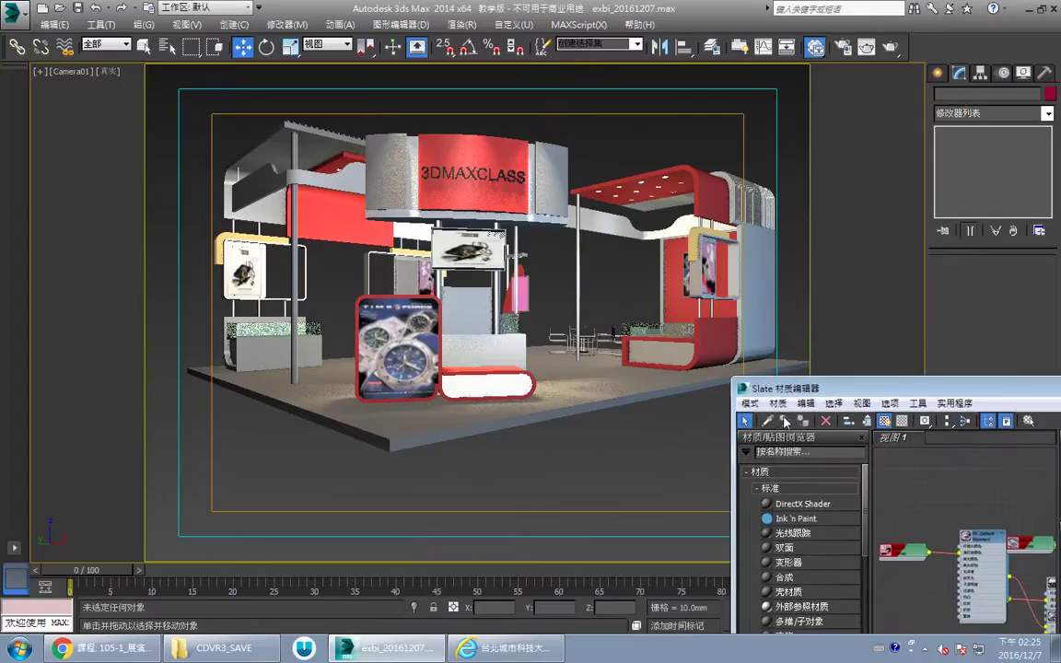
left_click(767, 420)
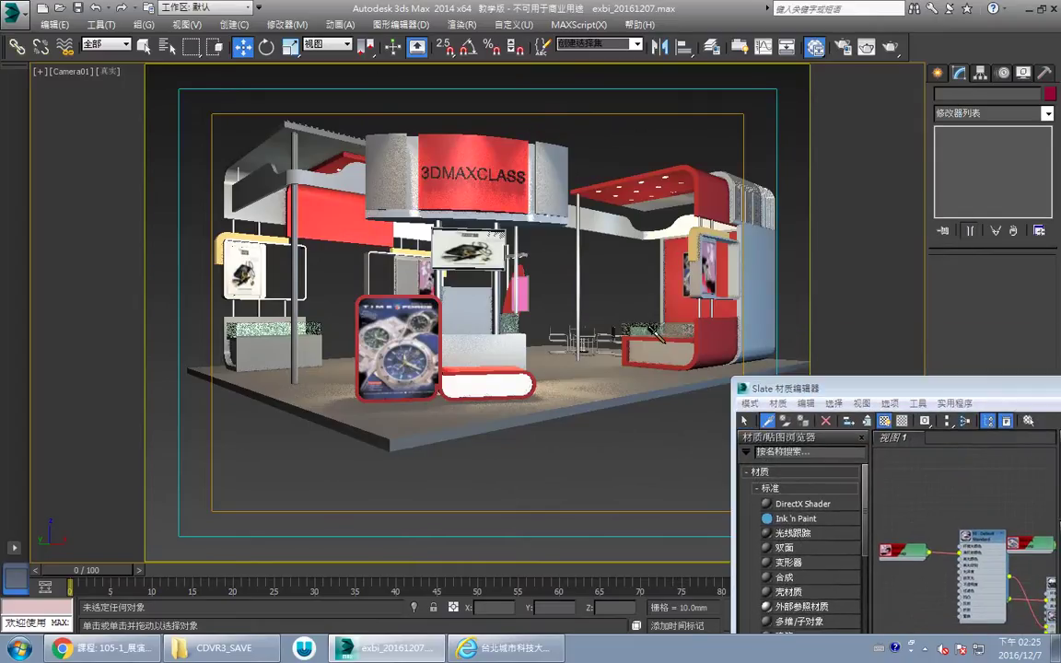
left_click(524, 289)
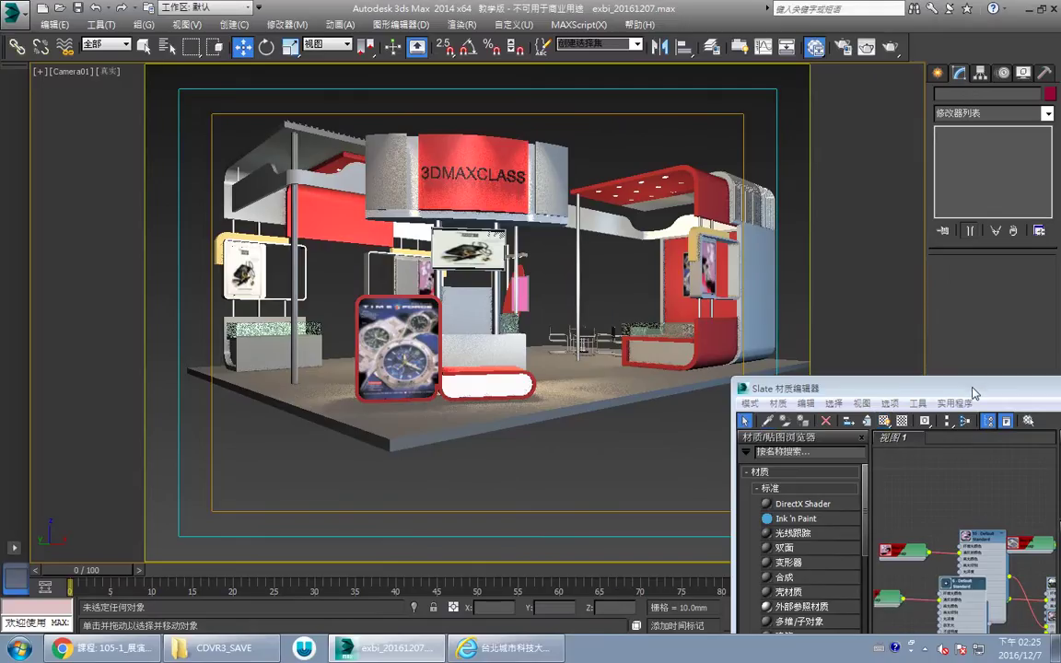
left_click_drag(973, 394, 853, 164)
double_click(775, 369)
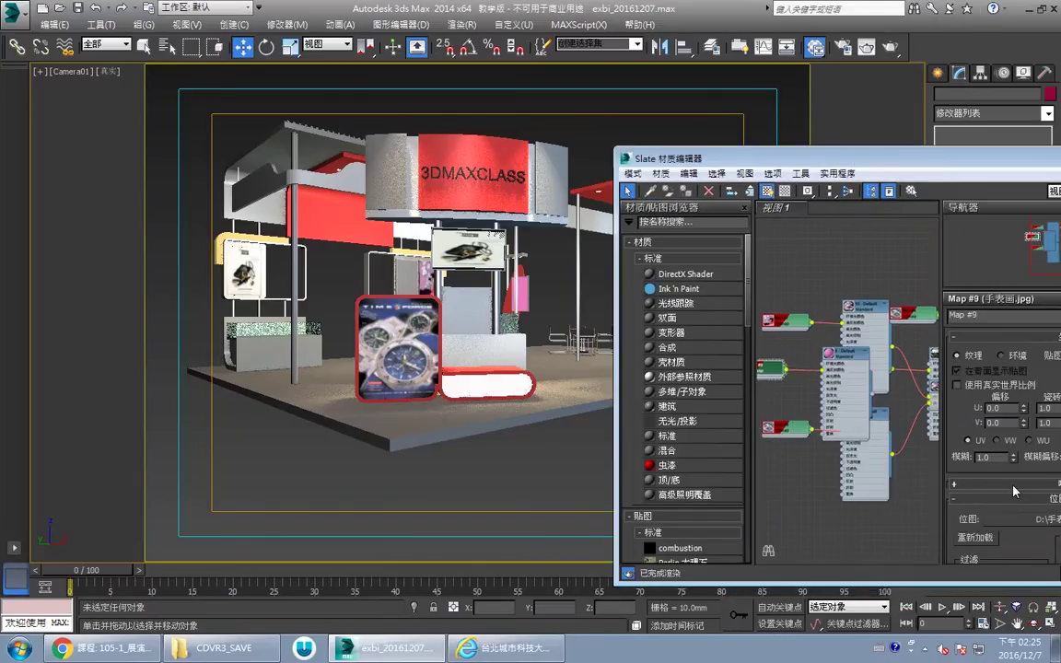
left_click(1025, 522)
double_click(665, 277)
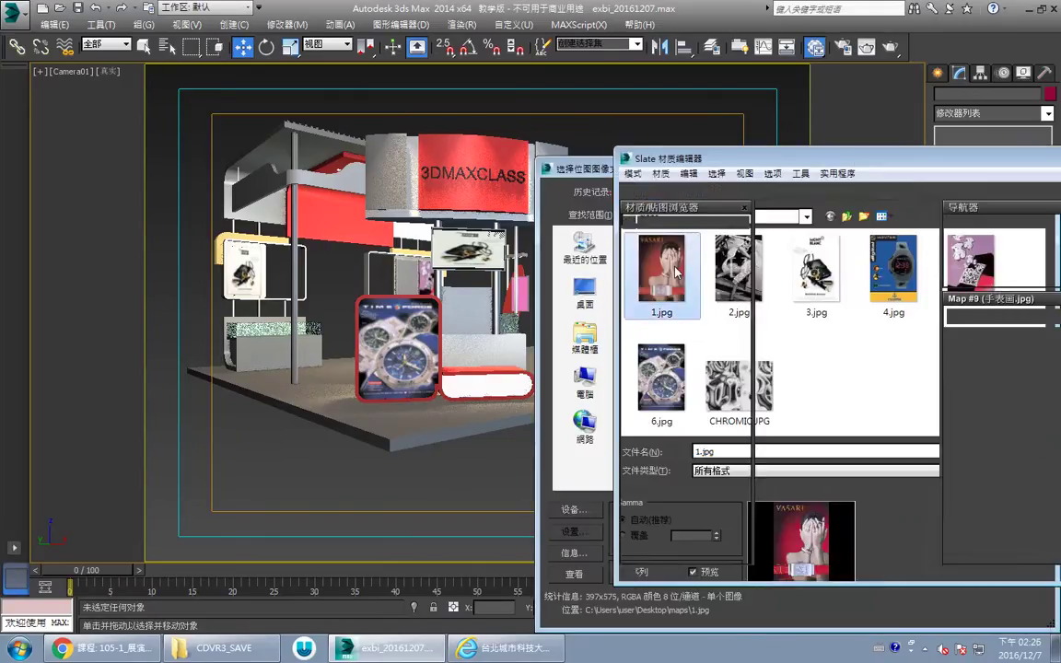
Step: Sample the grey poster's material at the back of the booth and replace its bitmap with 2.jpg from the maps folder
left_click(650, 191)
left_click(398, 262)
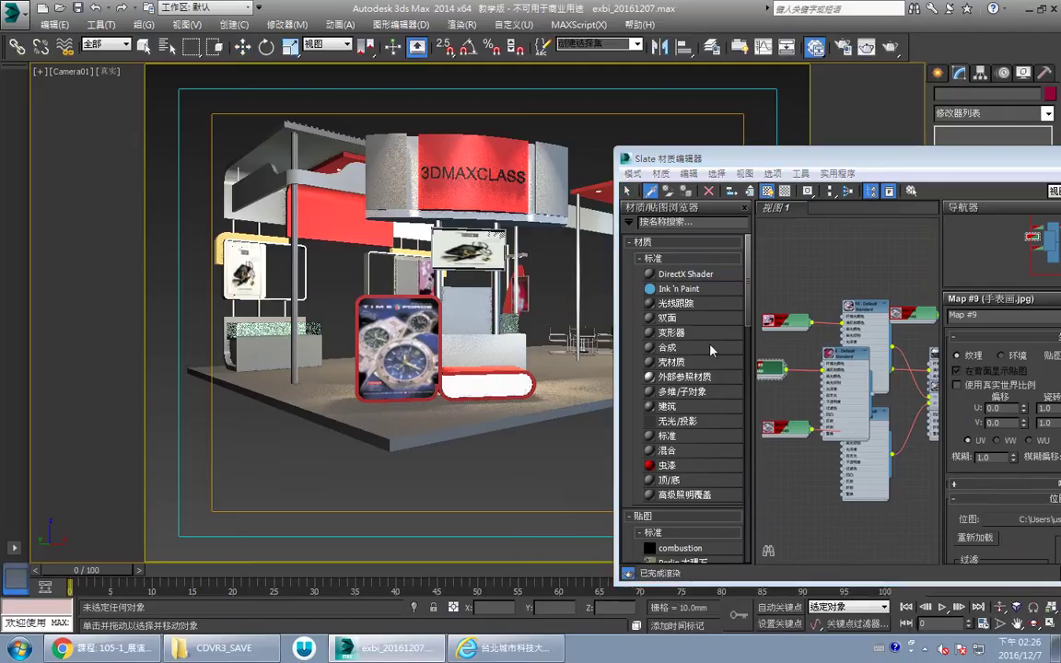
middle_click_drag(801, 346, 863, 316)
double_click(827, 342)
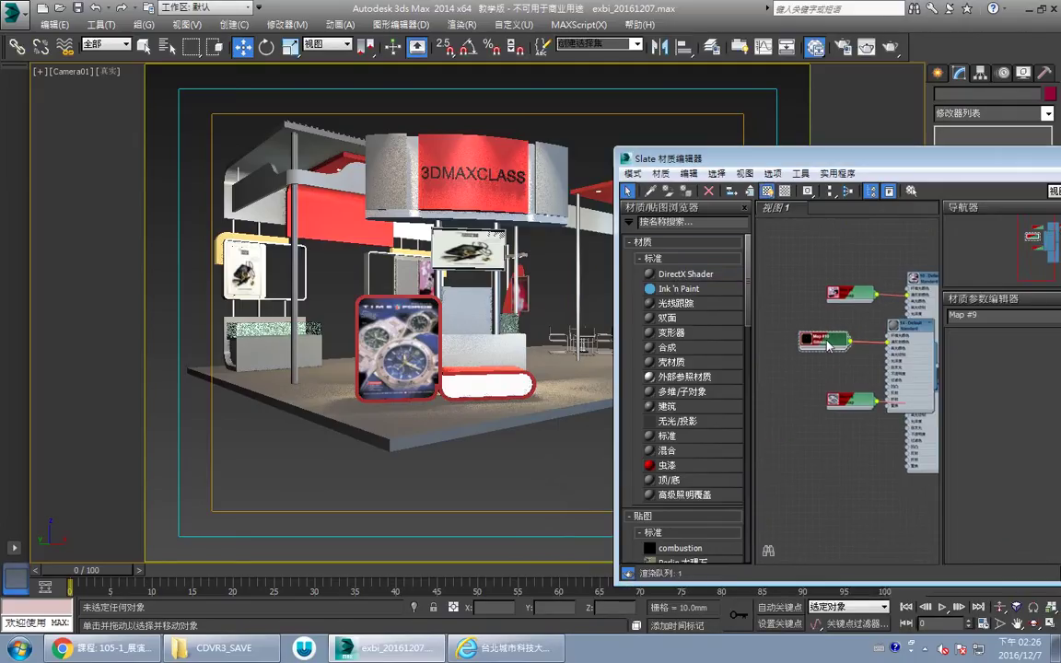
left_click(1018, 519)
left_click(736, 267)
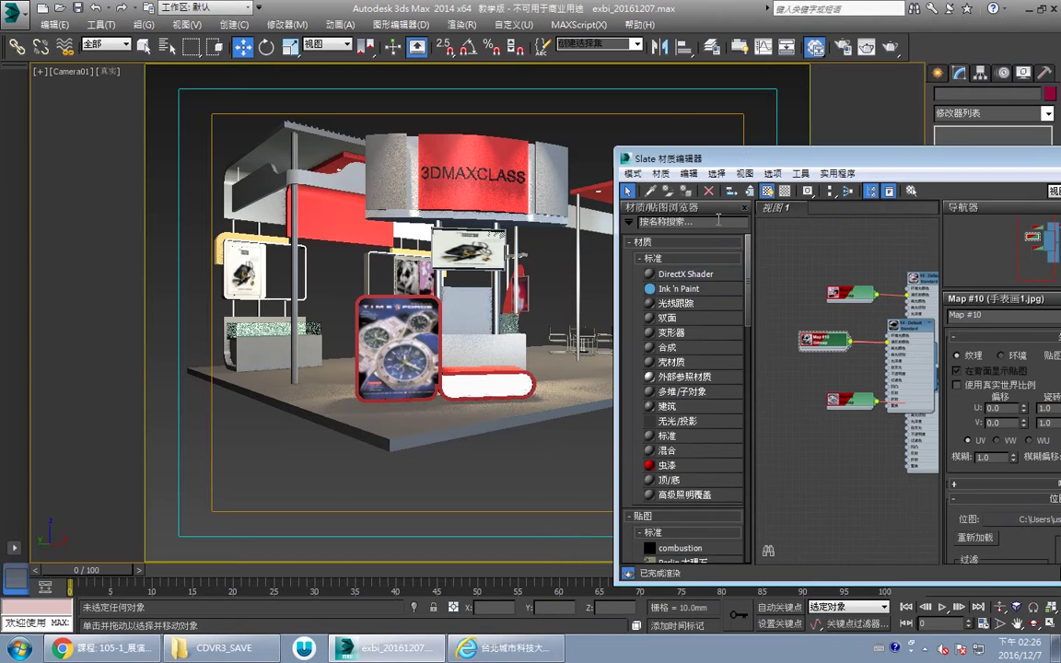
Step: Sample the yellow poster frame's multi/sub-object material from the booth and open the parameters of its yellow sub-material
left_click_drag(785, 162, 668, 162)
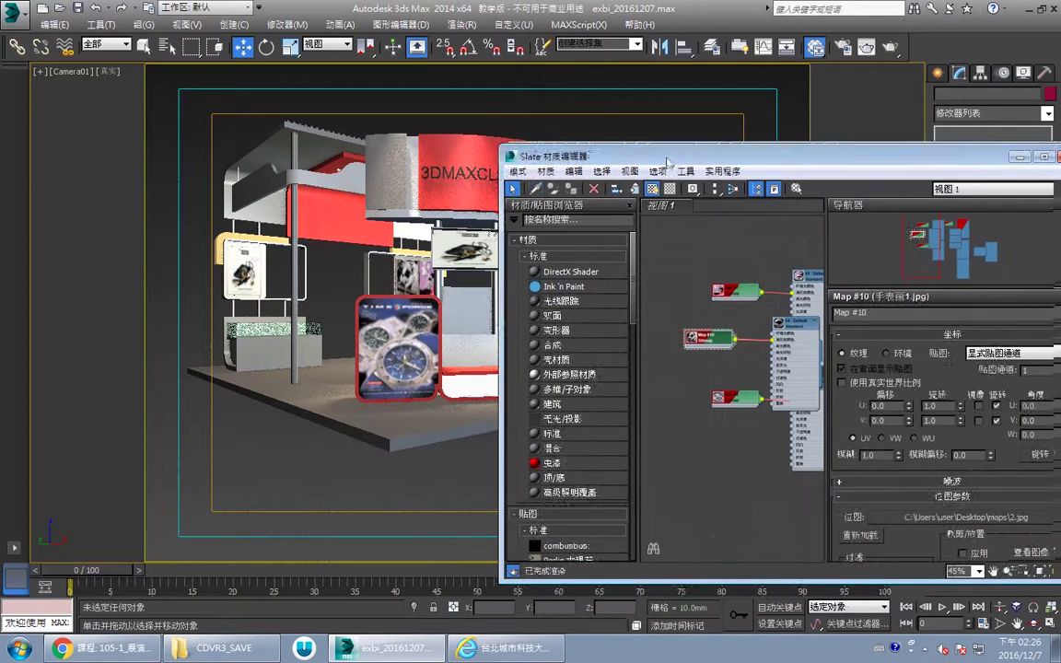
left_click(272, 229)
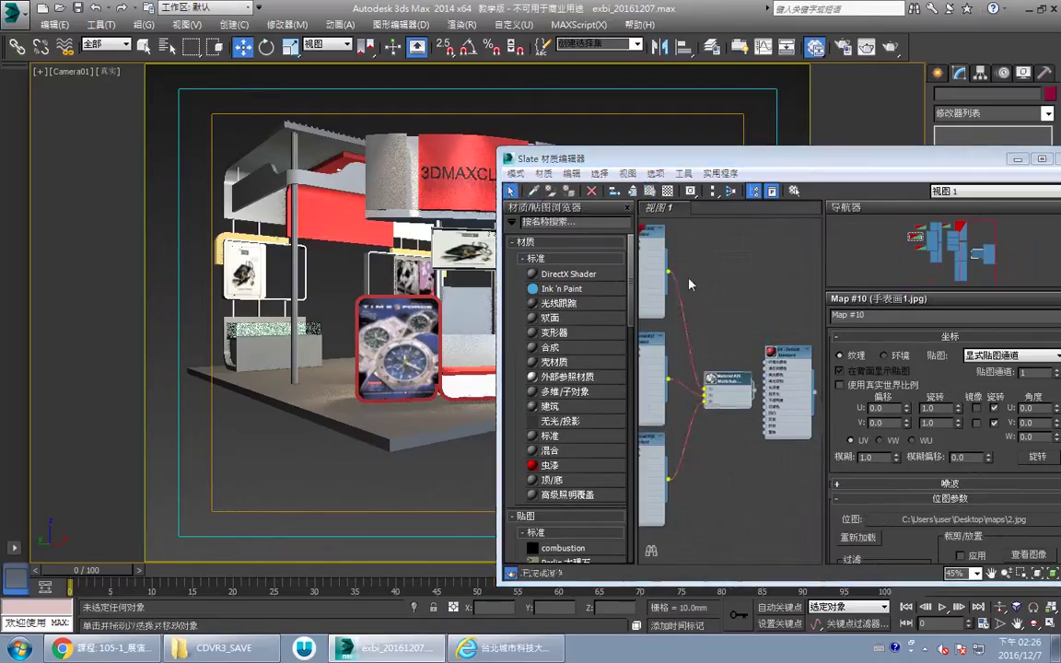
middle_click_drag(689, 282, 734, 307)
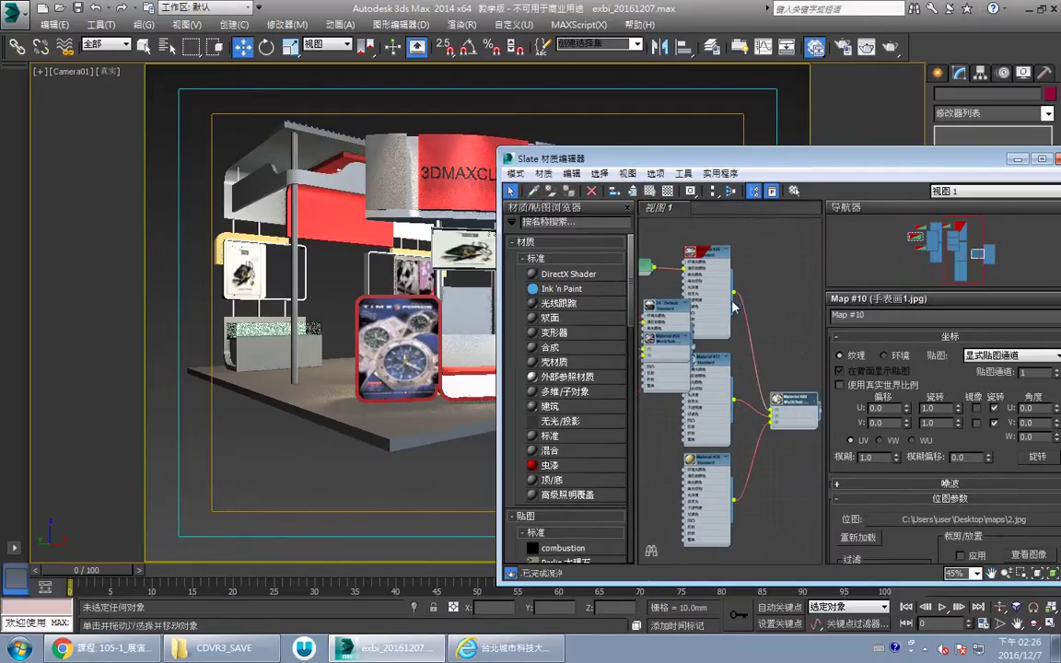
middle_click_drag(676, 260, 728, 272)
left_click(681, 281)
middle_click_drag(734, 313, 763, 289)
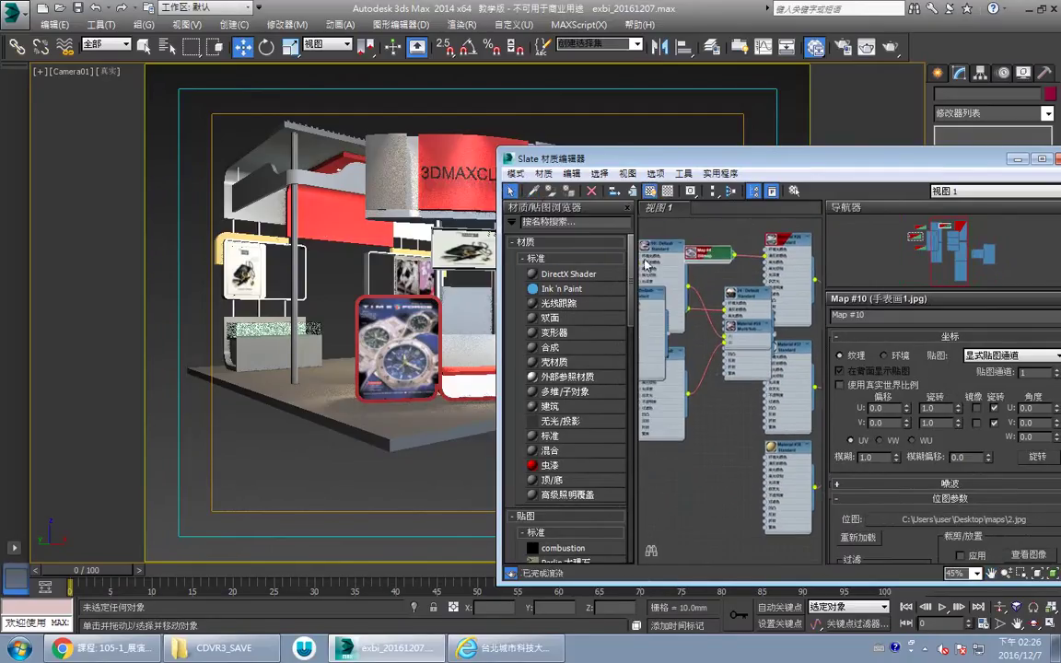
left_click(532, 193)
left_click(221, 236)
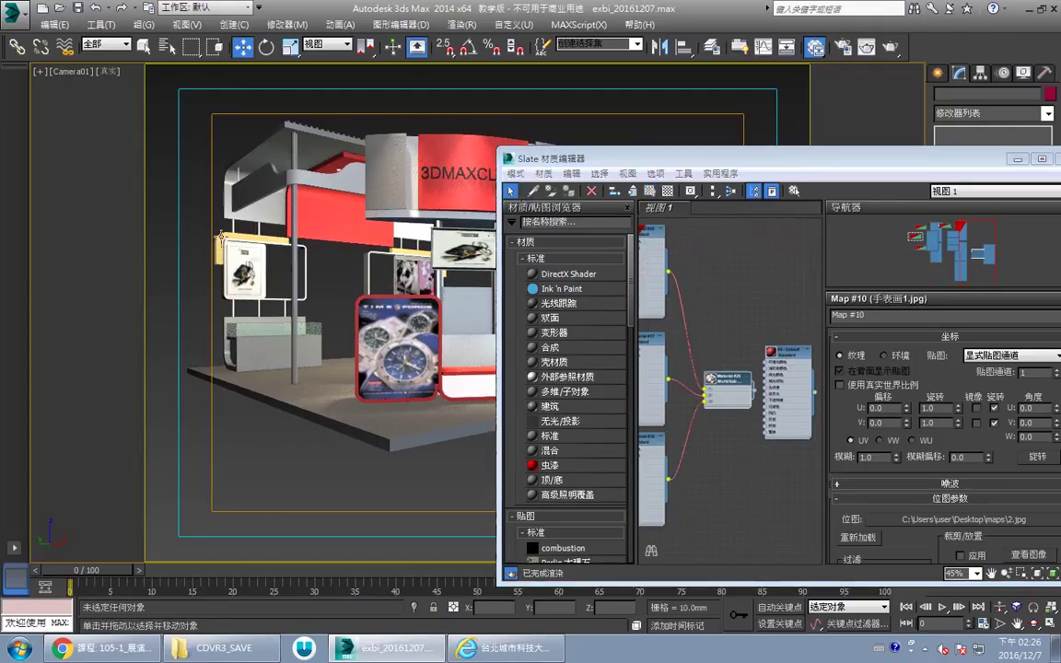
middle_click_drag(688, 306, 770, 304)
double_click(727, 452)
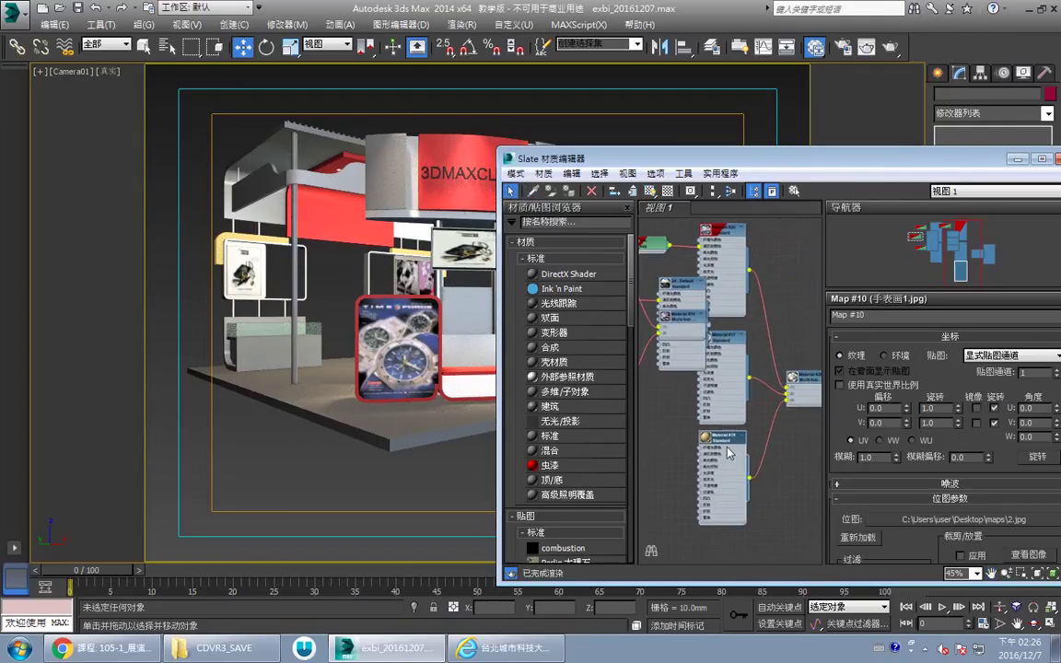
double_click(729, 451)
Step: Close the material editor and view the last rendered frame, closing its window again
left_click_drag(944, 165, 764, 455)
left_click(883, 450)
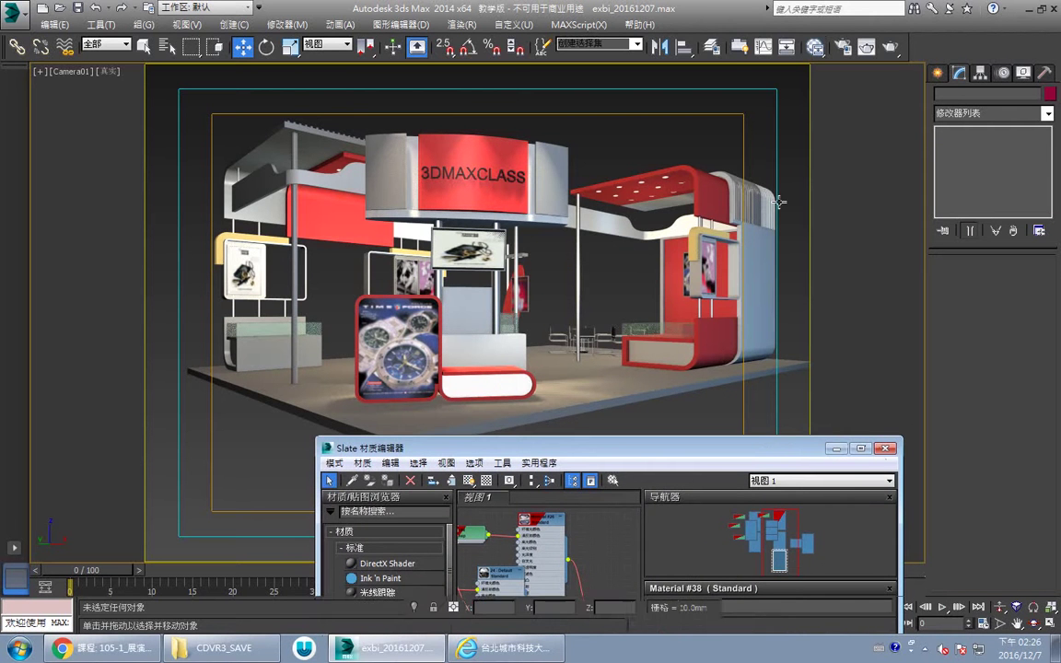
left_click(843, 49)
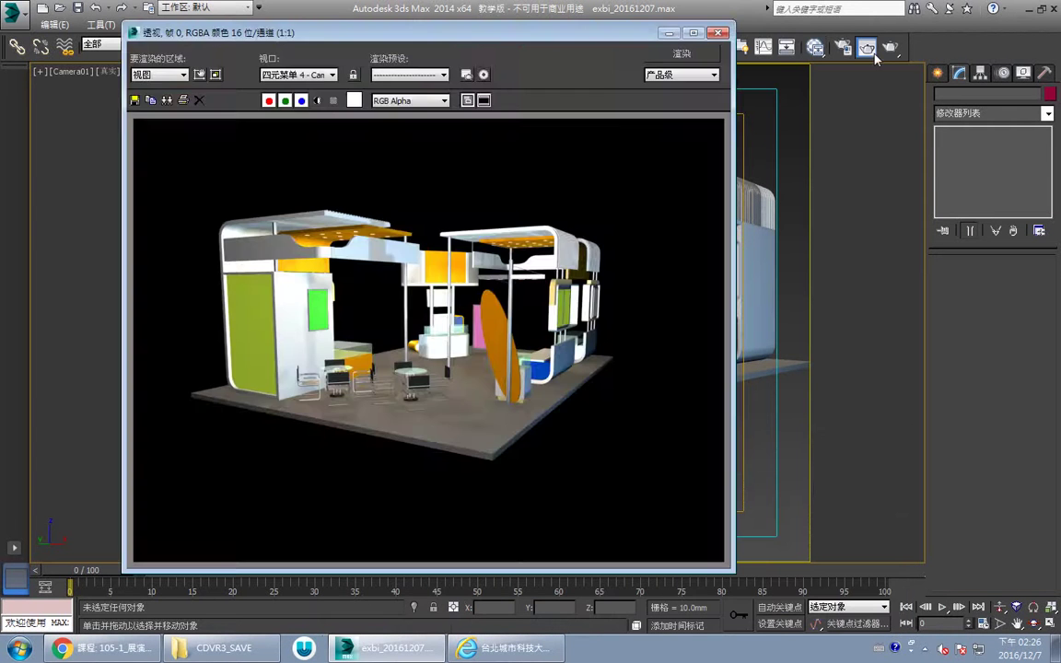
left_click(723, 34)
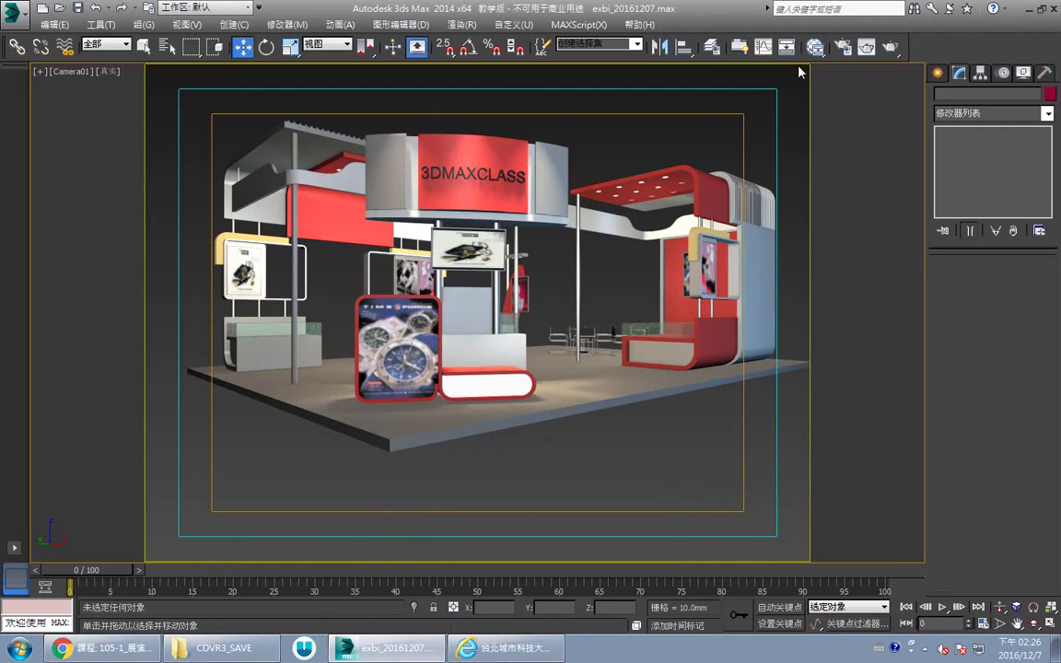
Step: Reopen the material editor, sample the booth floor's material into an empty area of the node view, and close the editor
key("m")
left_click_drag(691, 448, 889, 108)
middle_click_drag(750, 210, 709, 394)
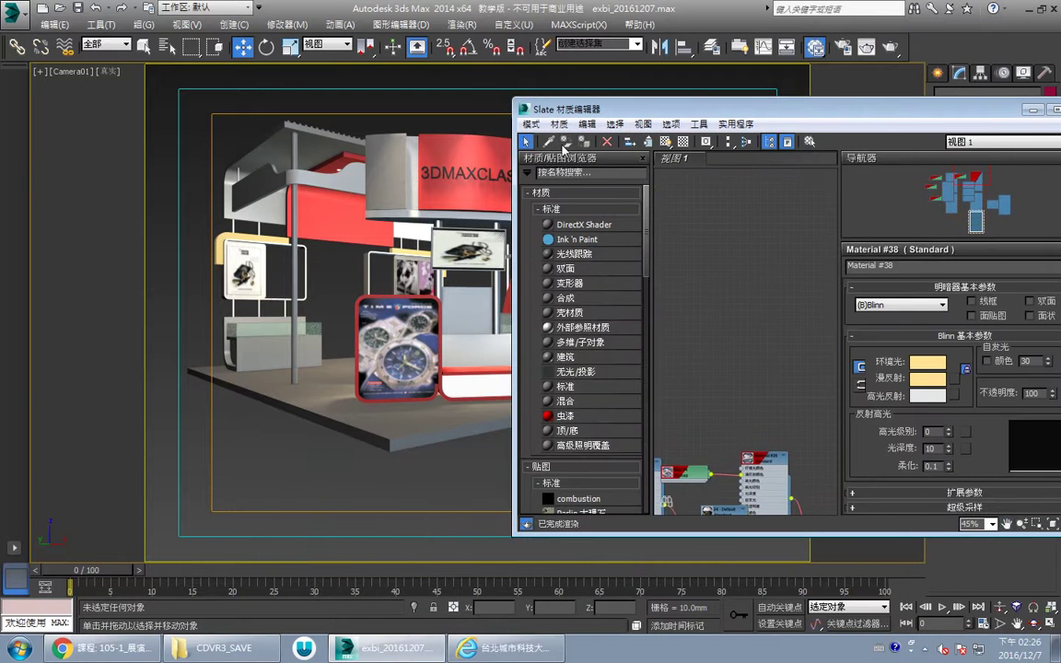
left_click(387, 408)
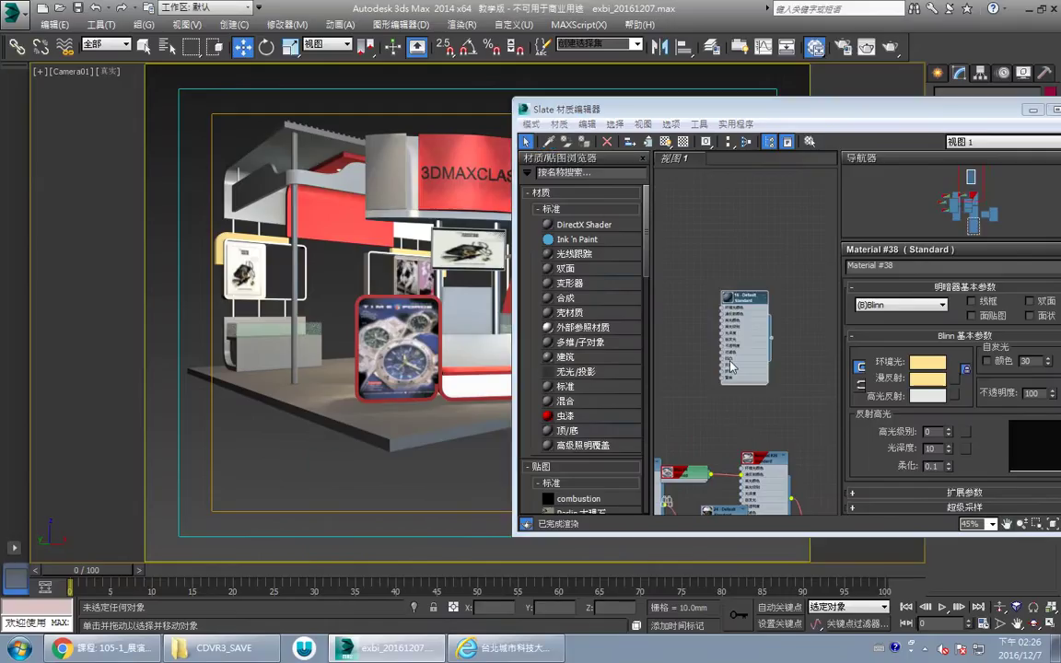
scroll(738, 311, "up", 4)
left_click_drag(919, 113, 740, 114)
left_click(903, 110)
Step: Create a plane about 27,776 mm long and 33,198 mm wide around the whole booth in the top view
key("alt+w")
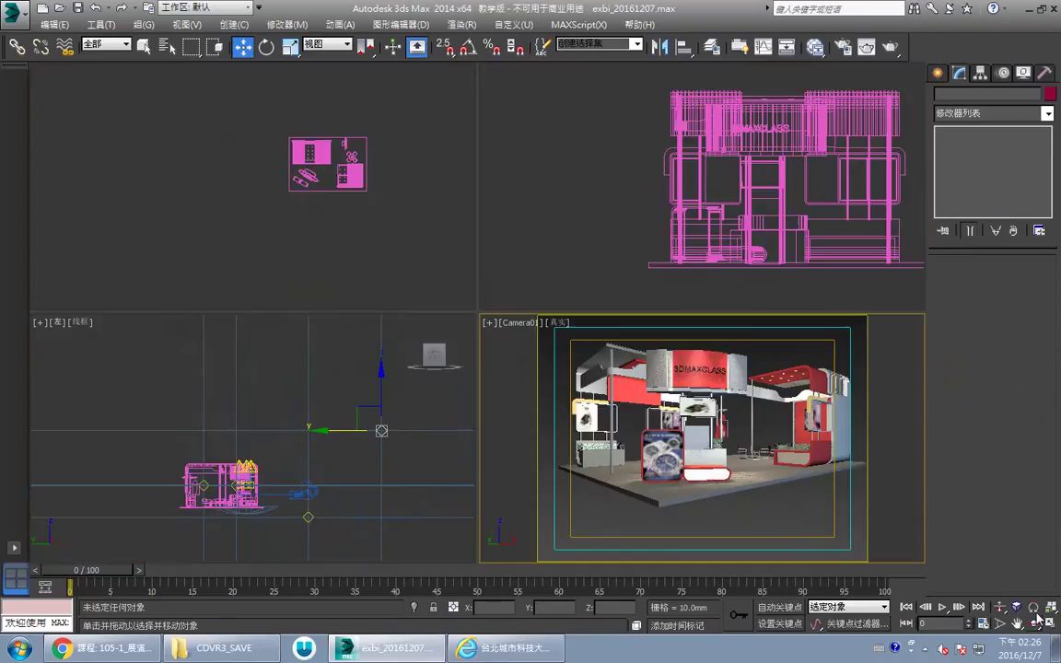
scroll(359, 215, "up", 4)
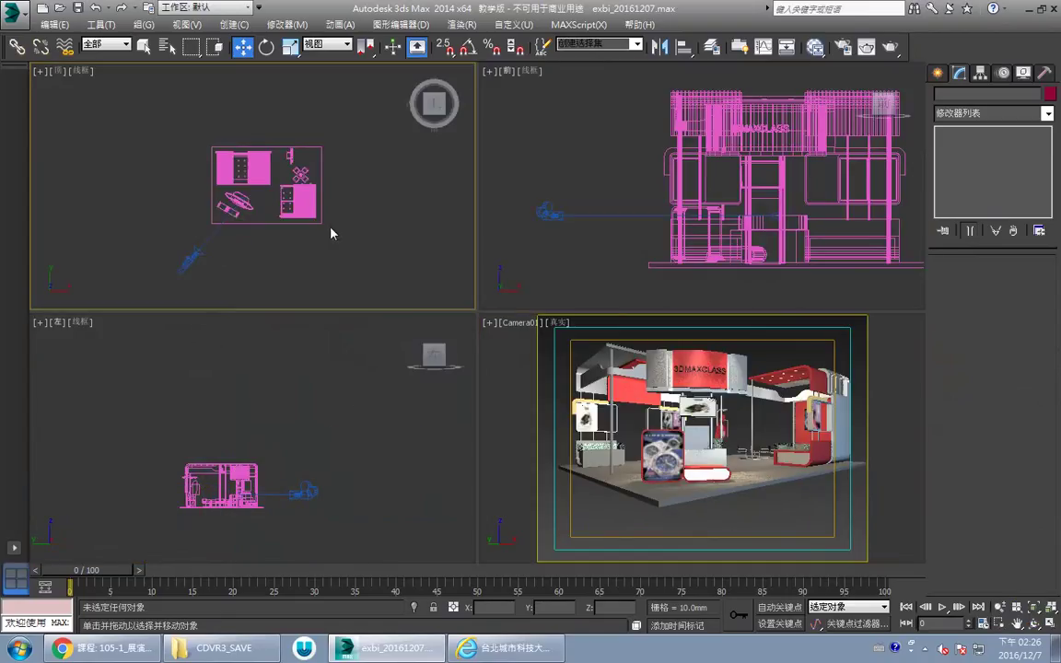
left_click(939, 75)
left_click(942, 96)
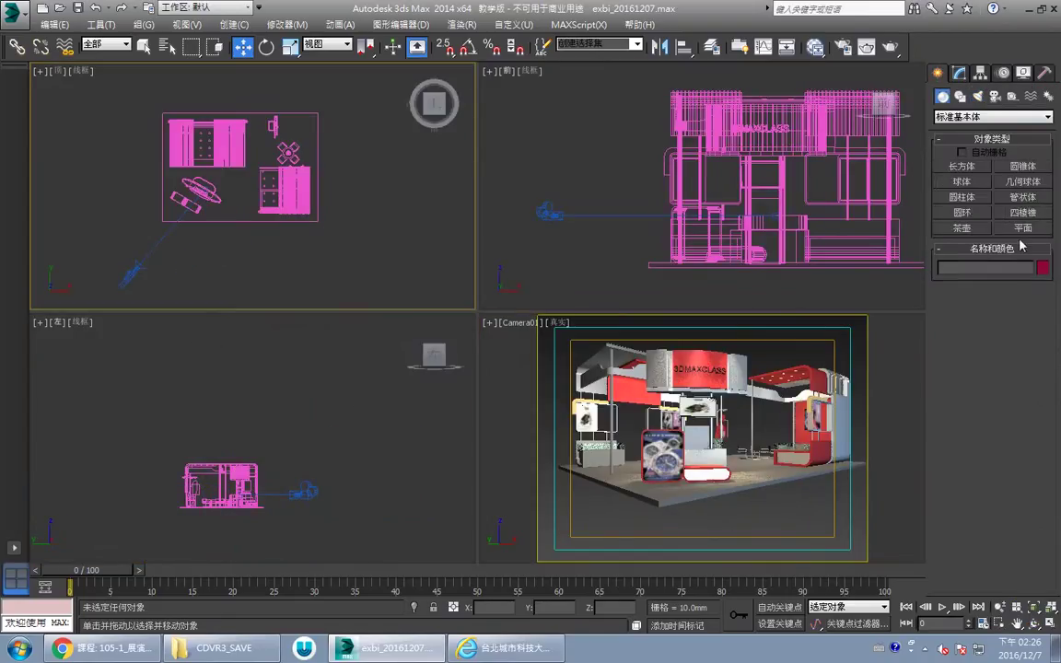
left_click(1022, 228)
scroll(210, 191, "down", 4)
left_click_drag(114, 88, 372, 304)
Step: Lower the plane to a Z position of about -86 mm beneath the booth's floor slab and maximise the camera view
scroll(645, 229, "up", 6)
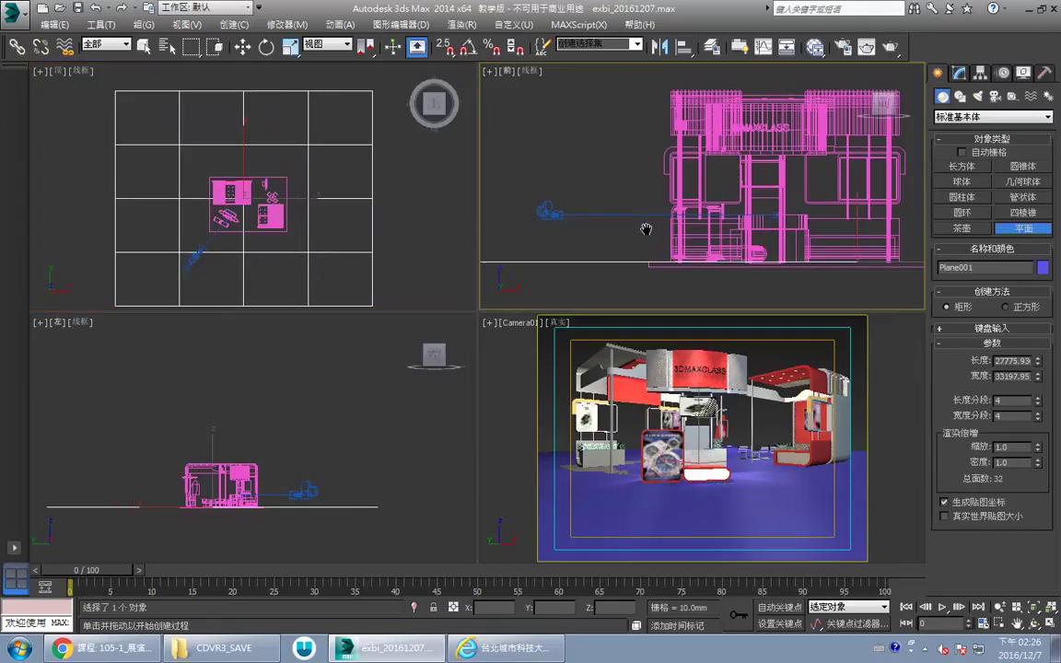
key("w")
left_click_drag(641, 606, 642, 610)
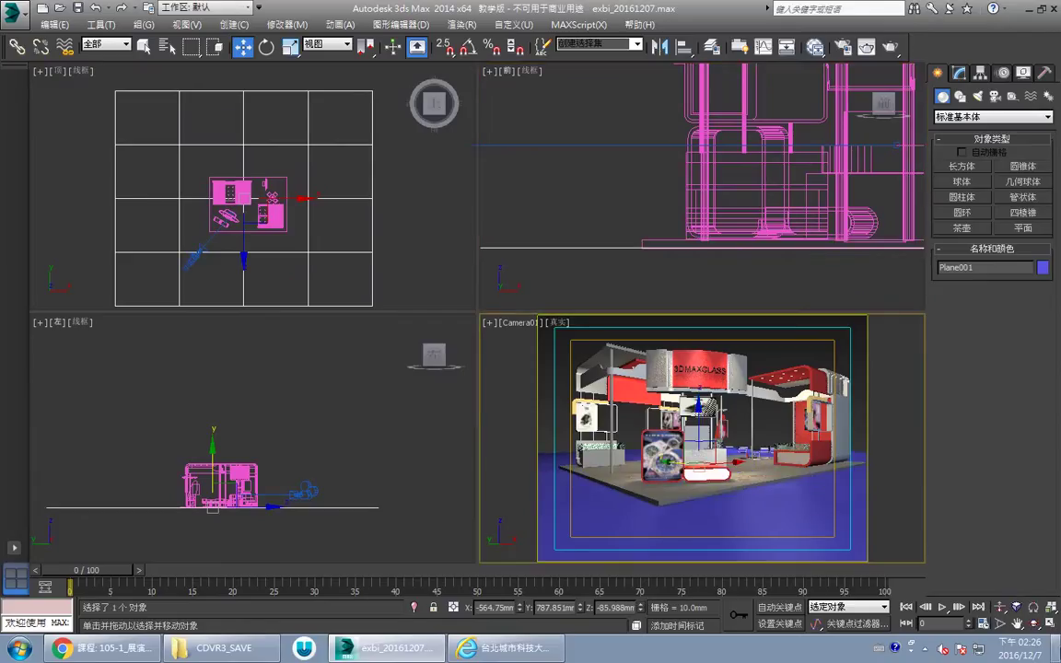
key("alt+w")
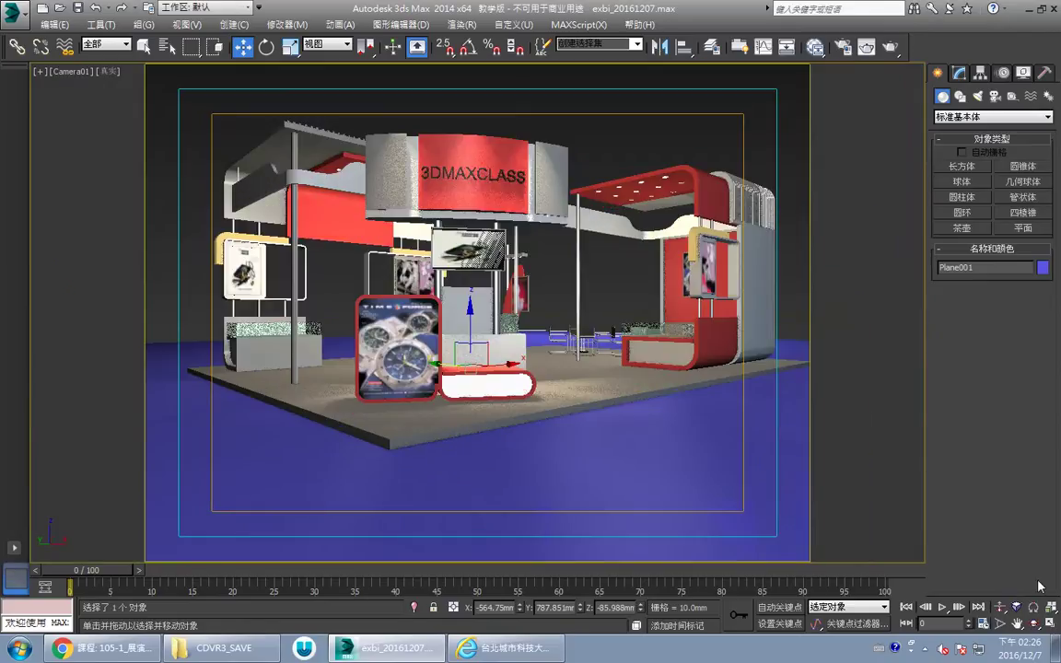
Step: Add a new Architectural material to the node view and open its parameters
left_click(814, 48)
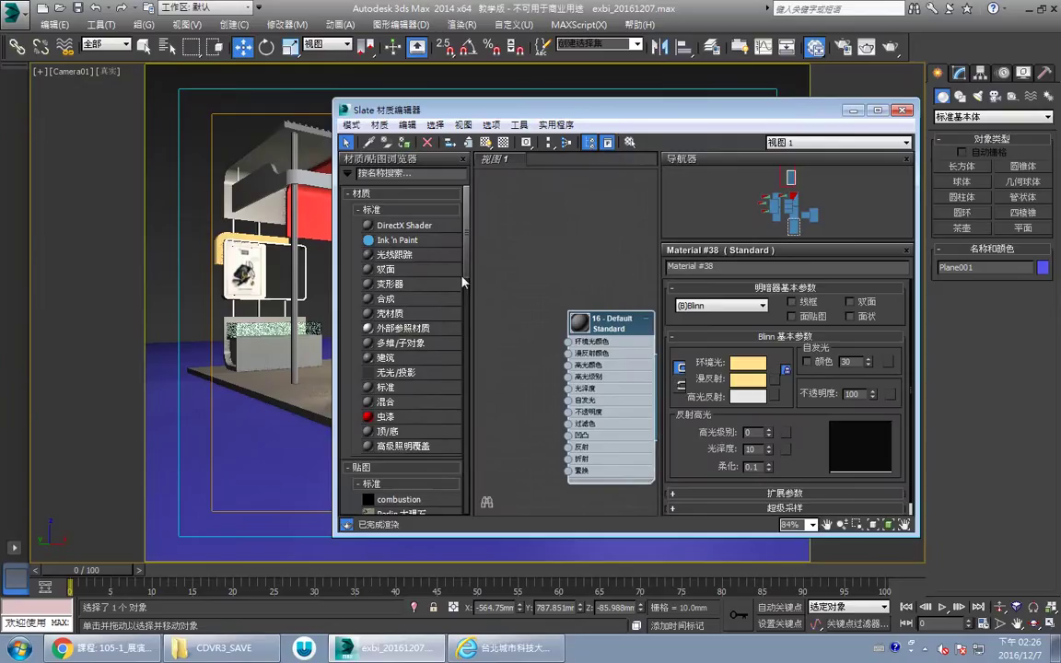
middle_click_drag(500, 297, 527, 277)
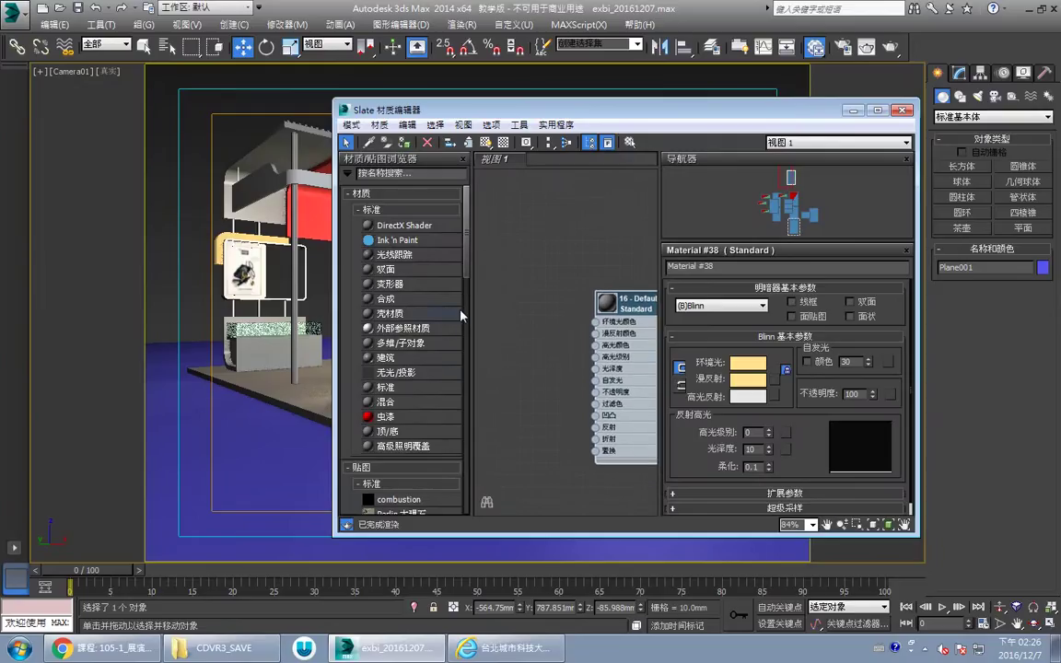
left_click_drag(409, 364, 488, 234)
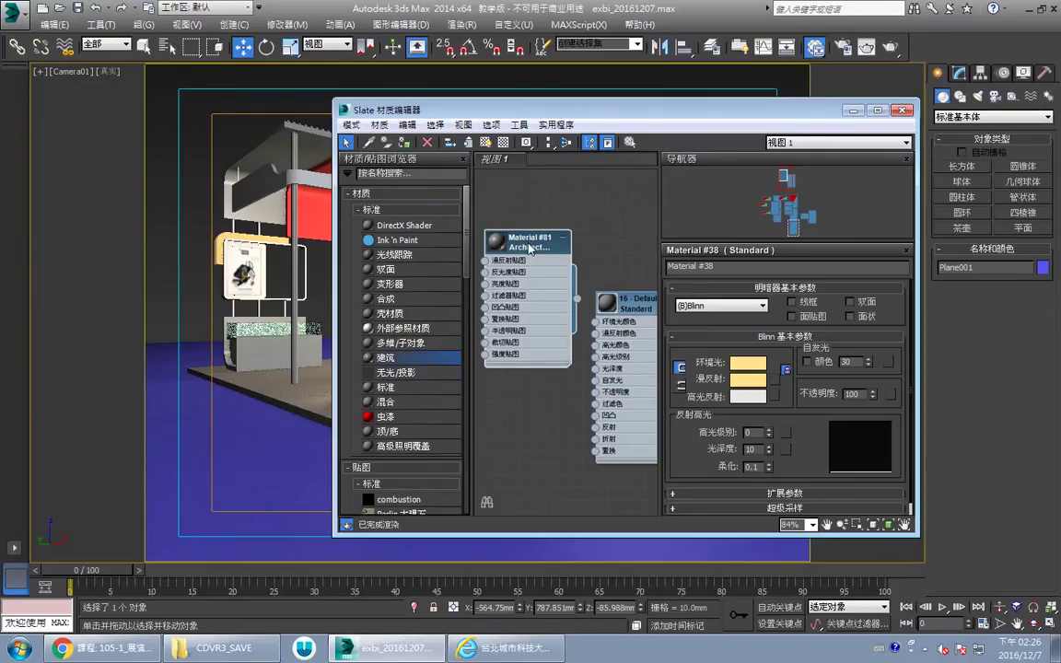
double_click(528, 237)
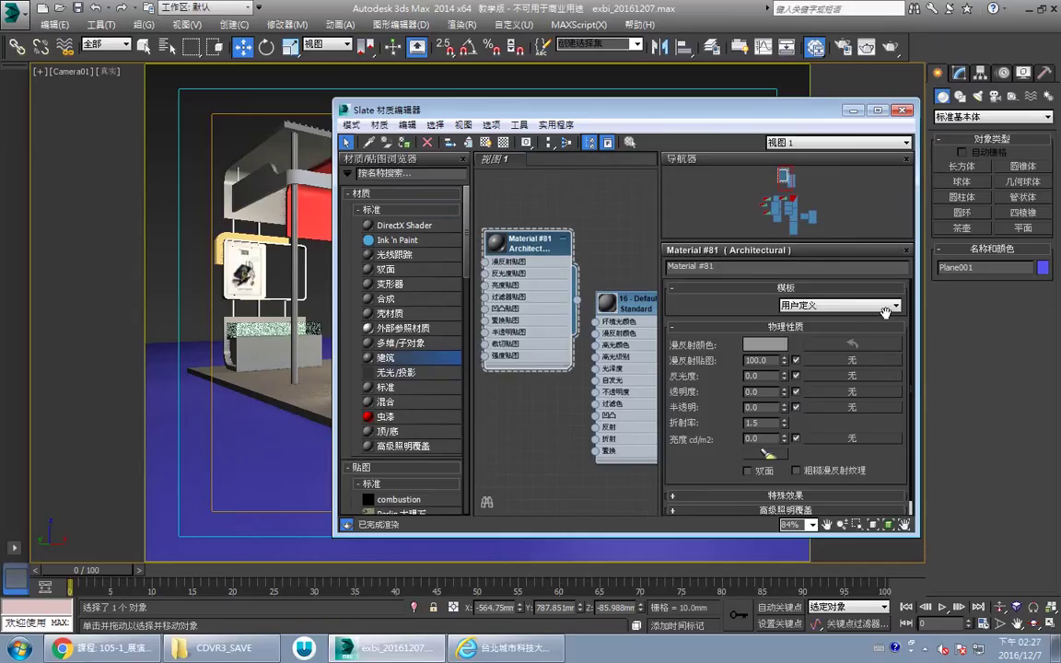
Step: Apply the metal template (金属) to the Architectural material and assign the material to the selected ground plane
left_click(884, 308)
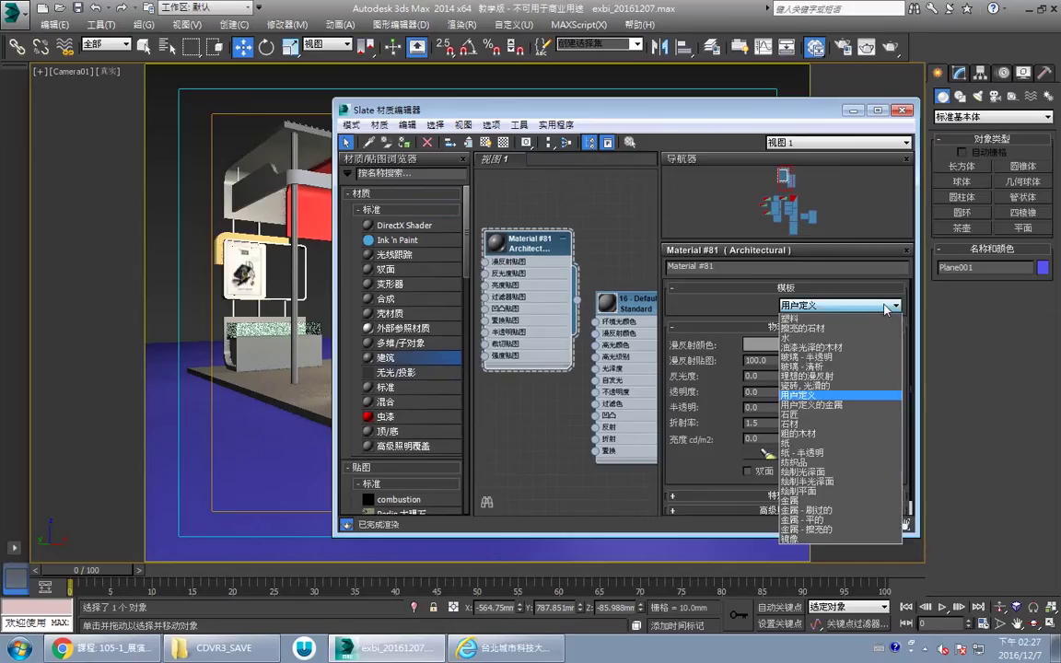
left_click(819, 503)
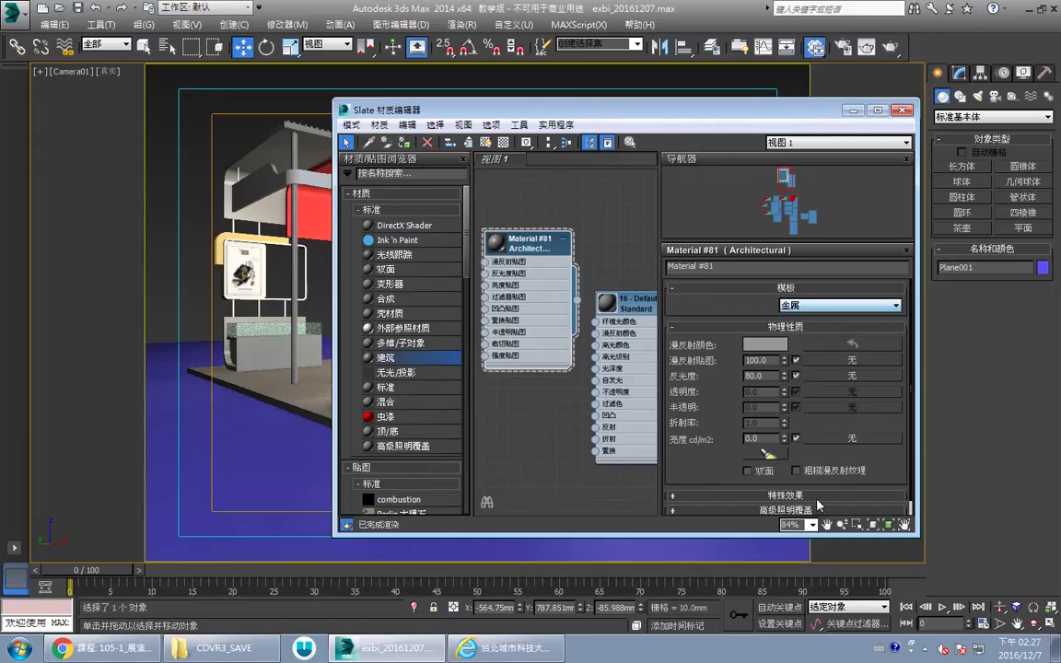
left_click(405, 144)
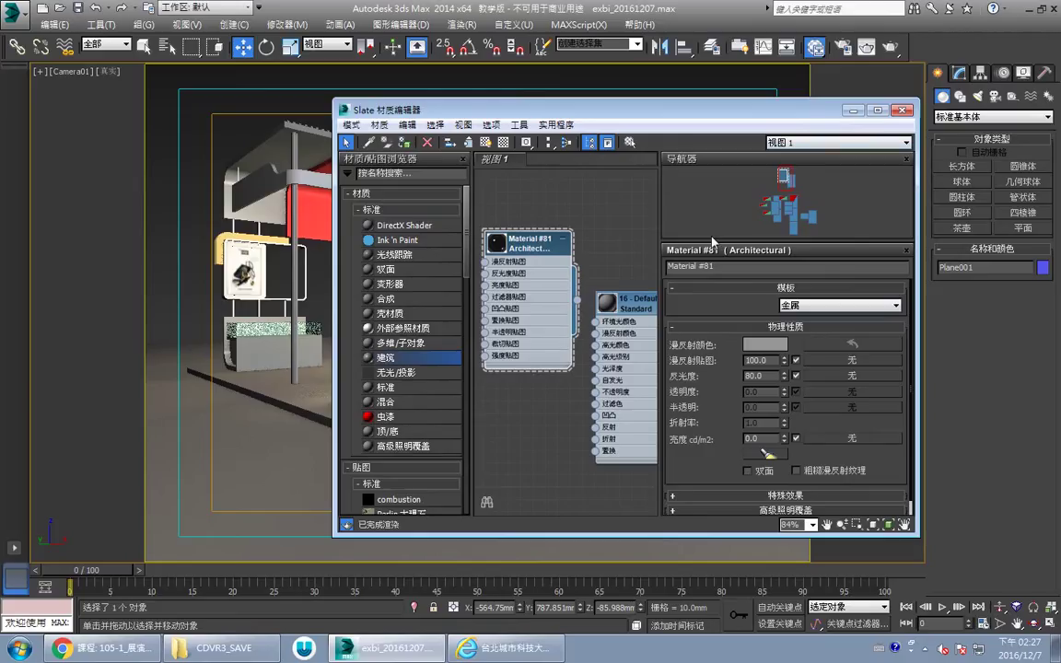
Step: Lighten the Architectural material's diffuse colour to a very light grey and render the camera view
left_click(762, 345)
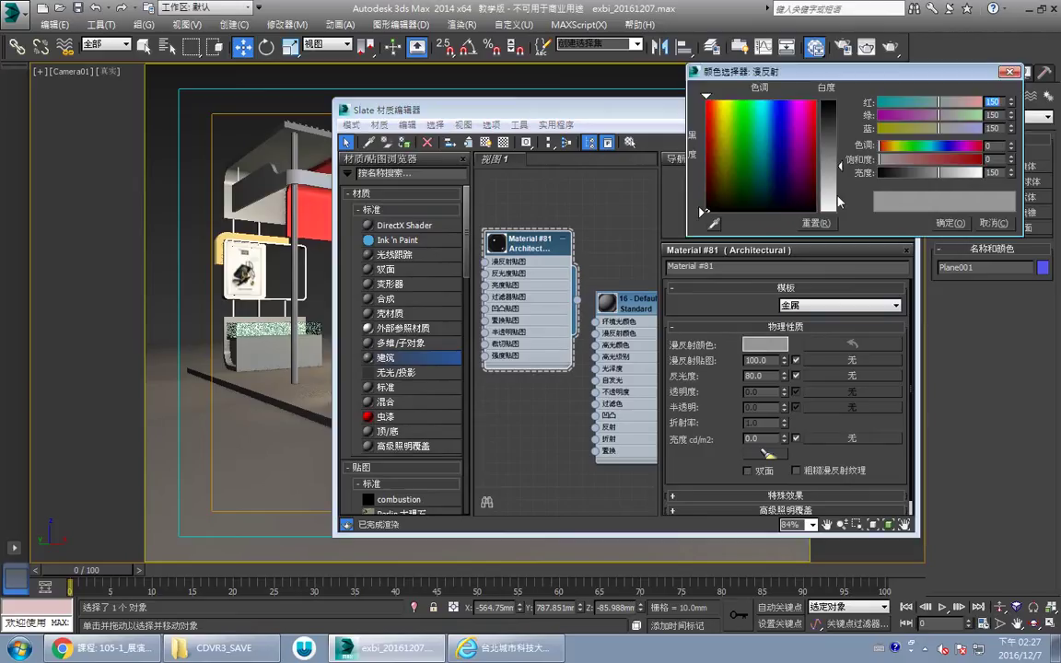
left_click(965, 225)
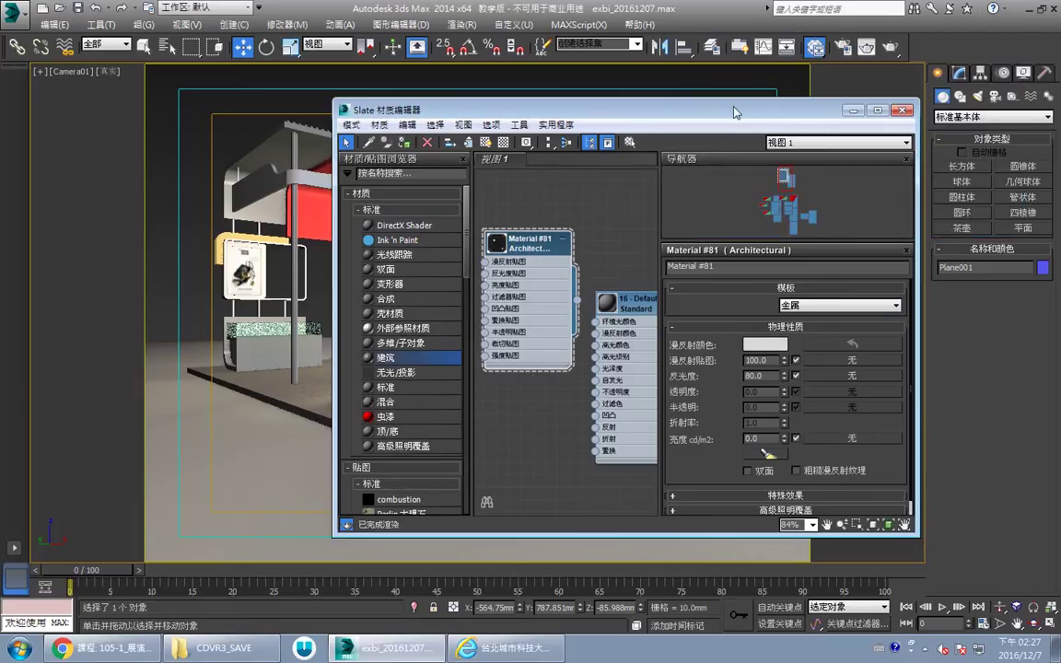
left_click_drag(734, 113, 910, 213)
left_click(800, 48)
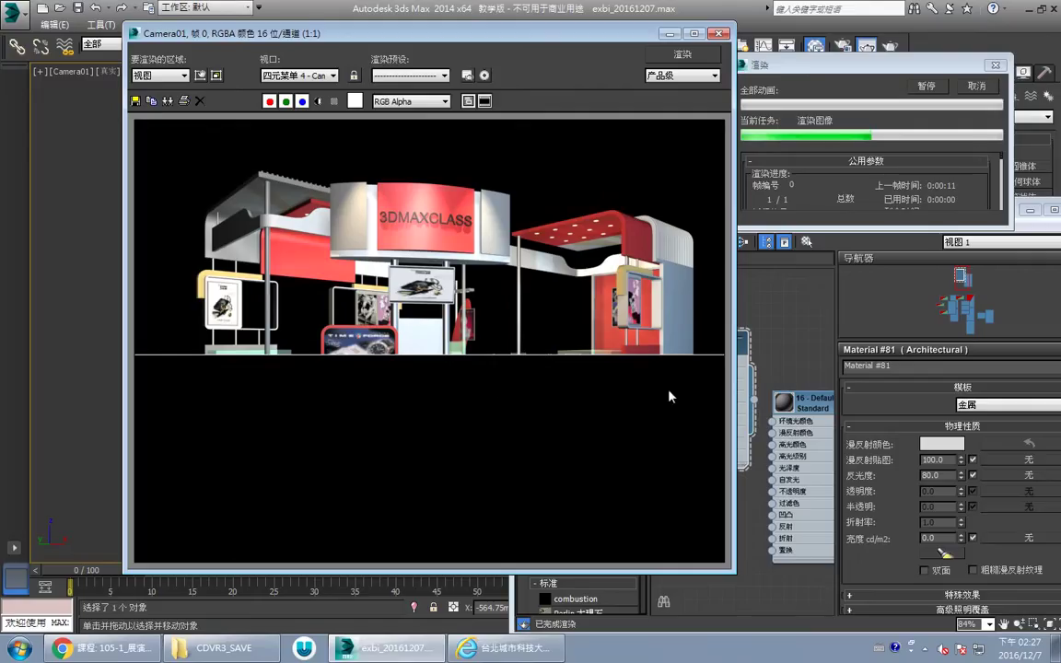
left_click_drag(417, 35, 340, 31)
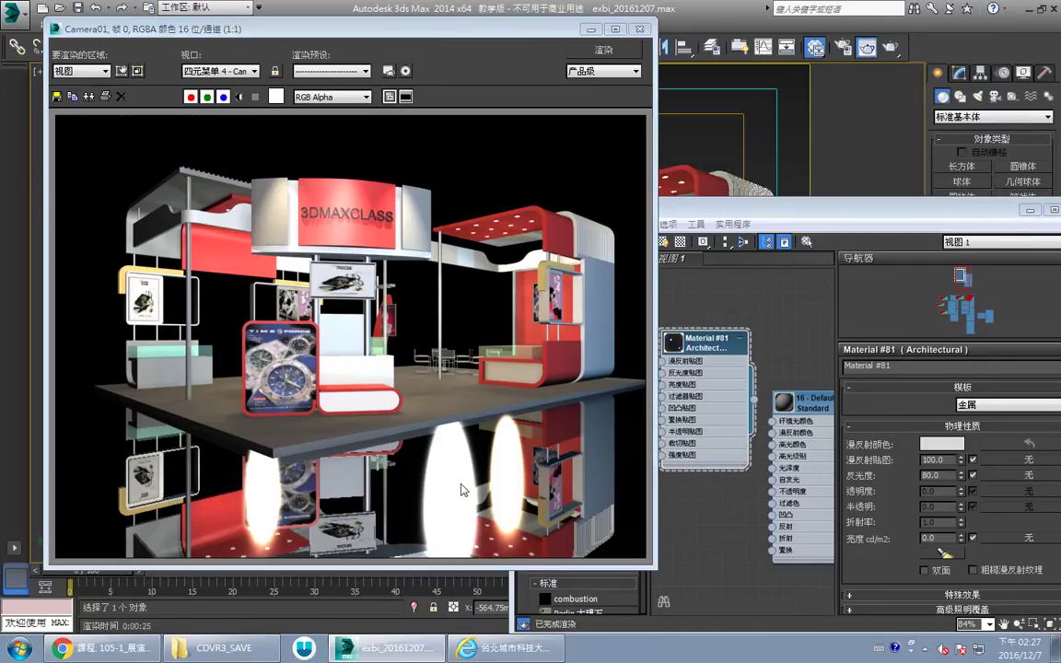
Step: Change the ground material's template to mirror (镜像) and bring the rendered image back to the front
left_click_drag(728, 209, 646, 135)
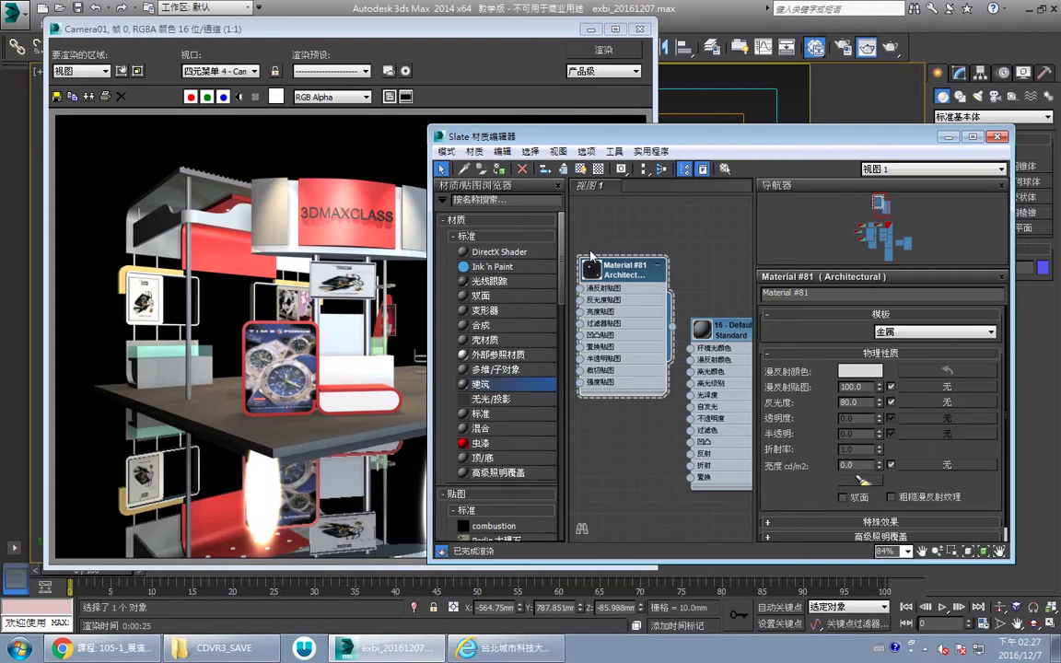
left_click_drag(612, 135, 638, 87)
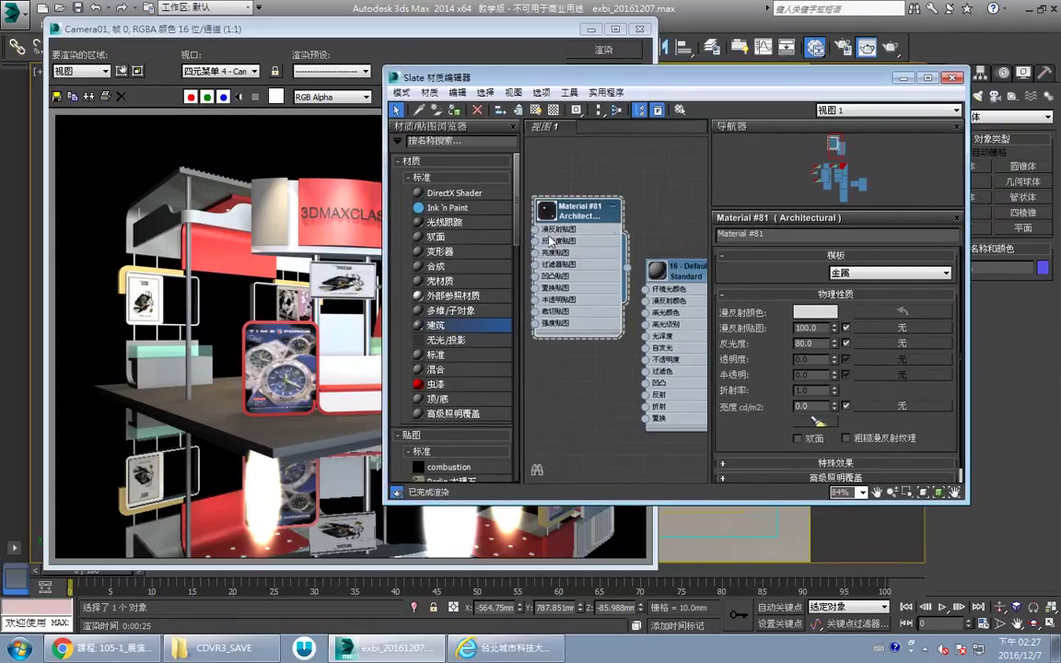
left_click(886, 273)
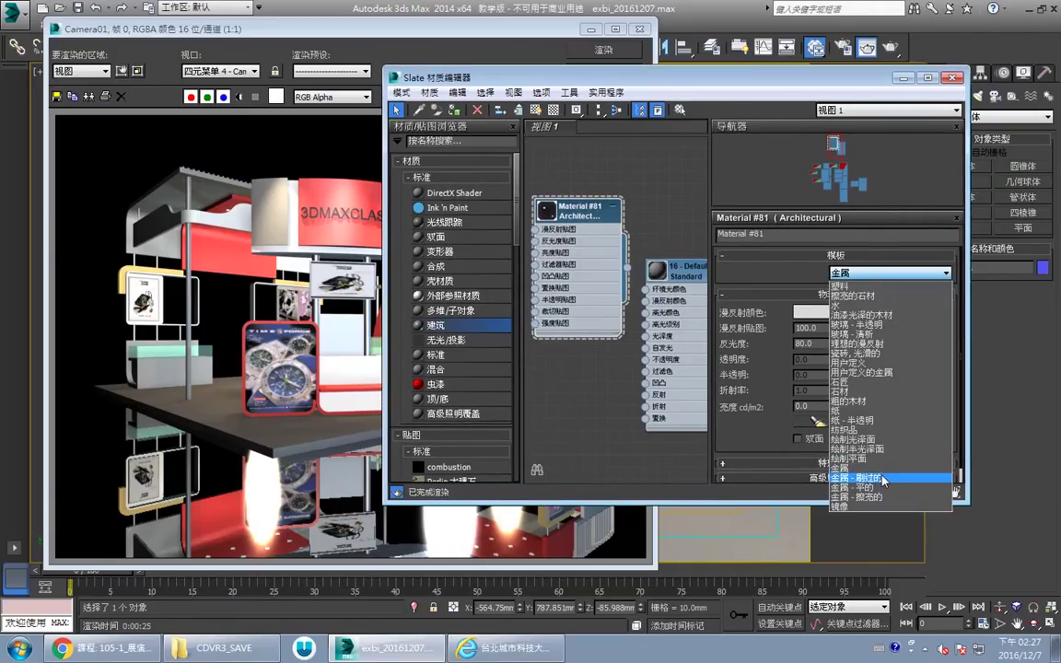
left_click(843, 506)
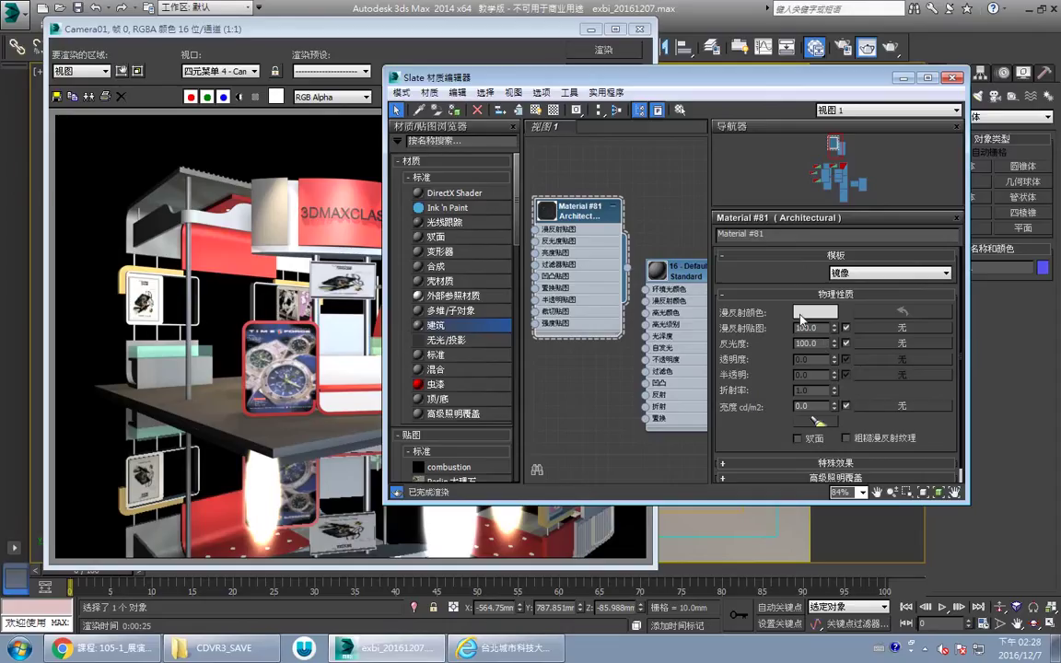
left_click_drag(452, 77, 725, 250)
left_click(244, 182)
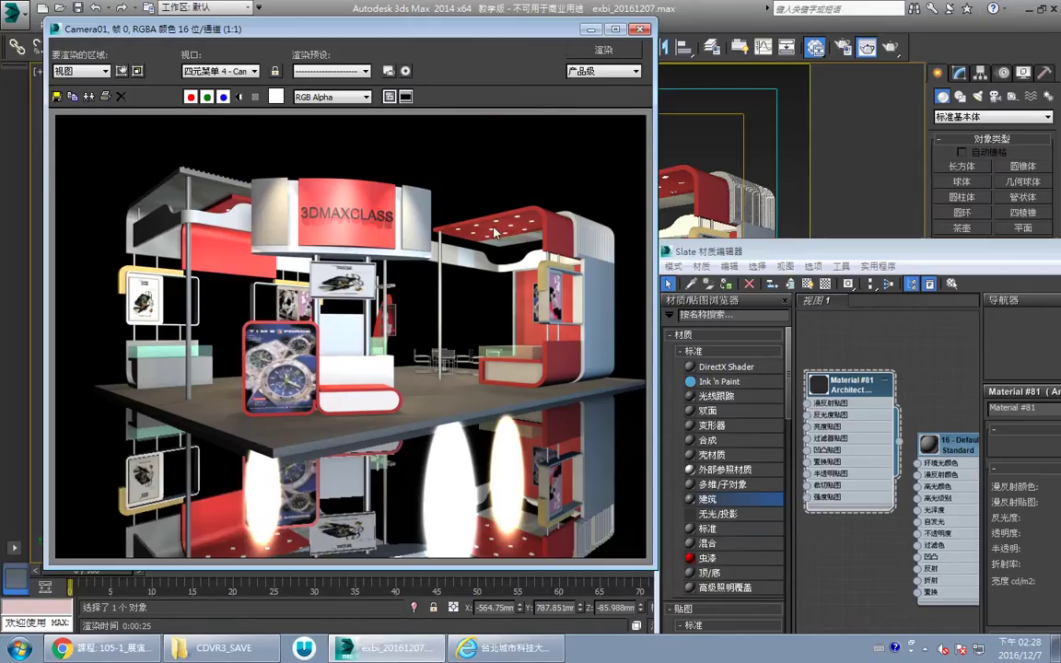
Step: Set the environment's background colour to a light grey of RGB 220, 220, 220 and render the camera view again
left_click_drag(393, 29, 350, 105)
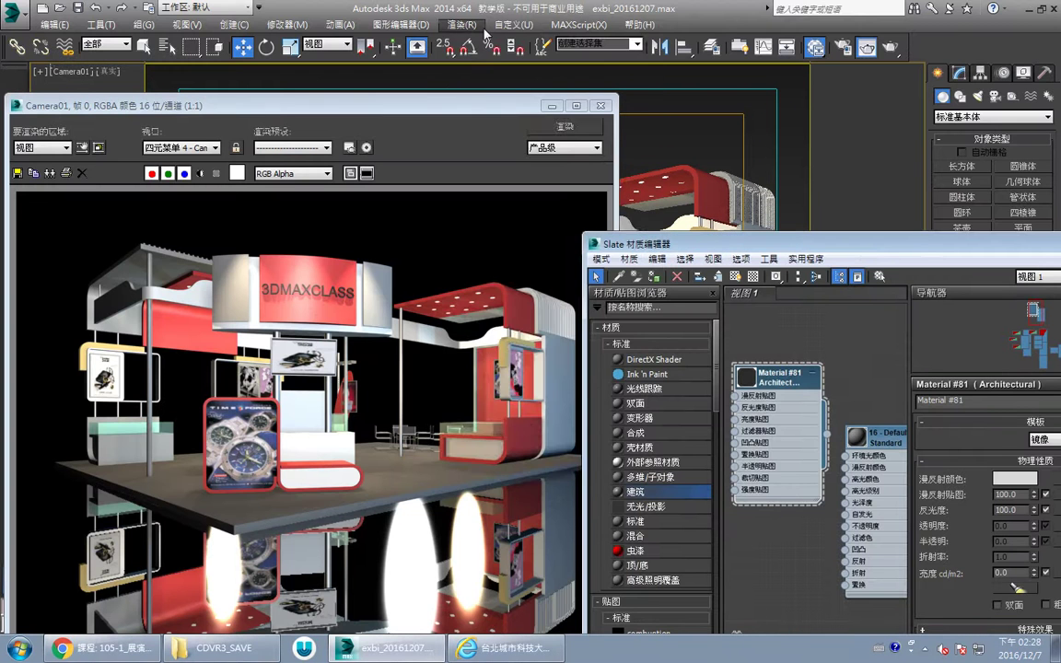
left_click(462, 24)
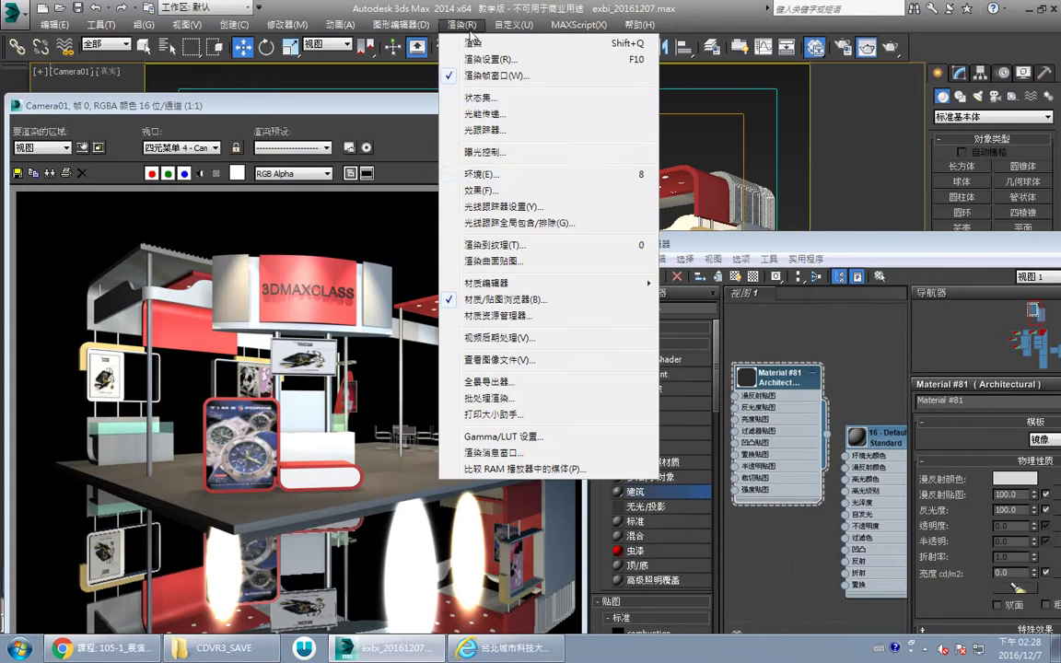
left_click(492, 175)
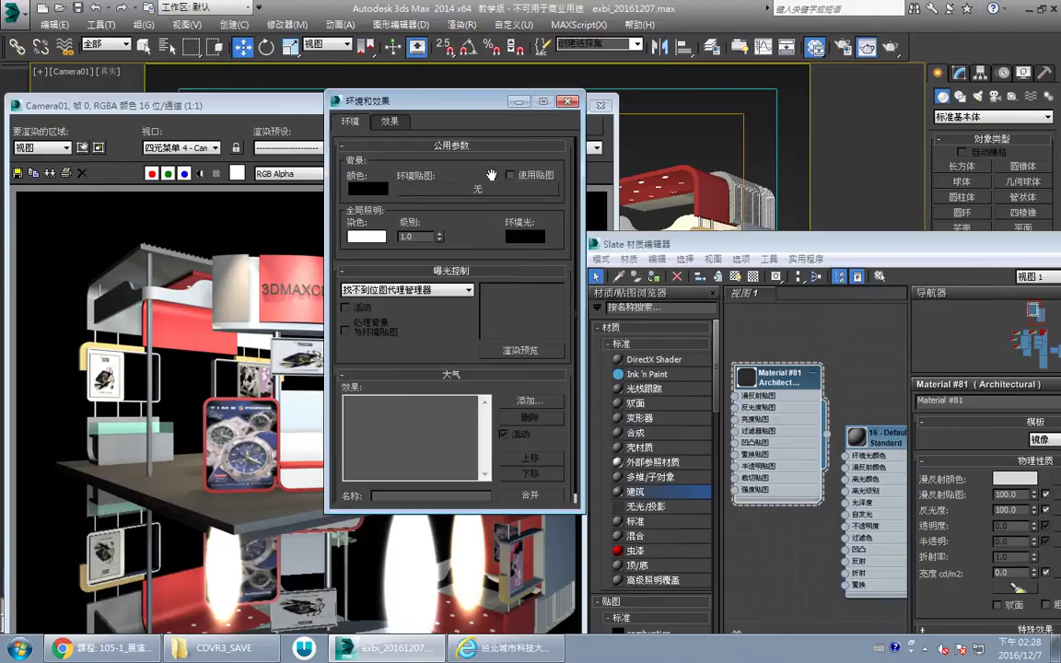
left_click(368, 188)
left_click(829, 197)
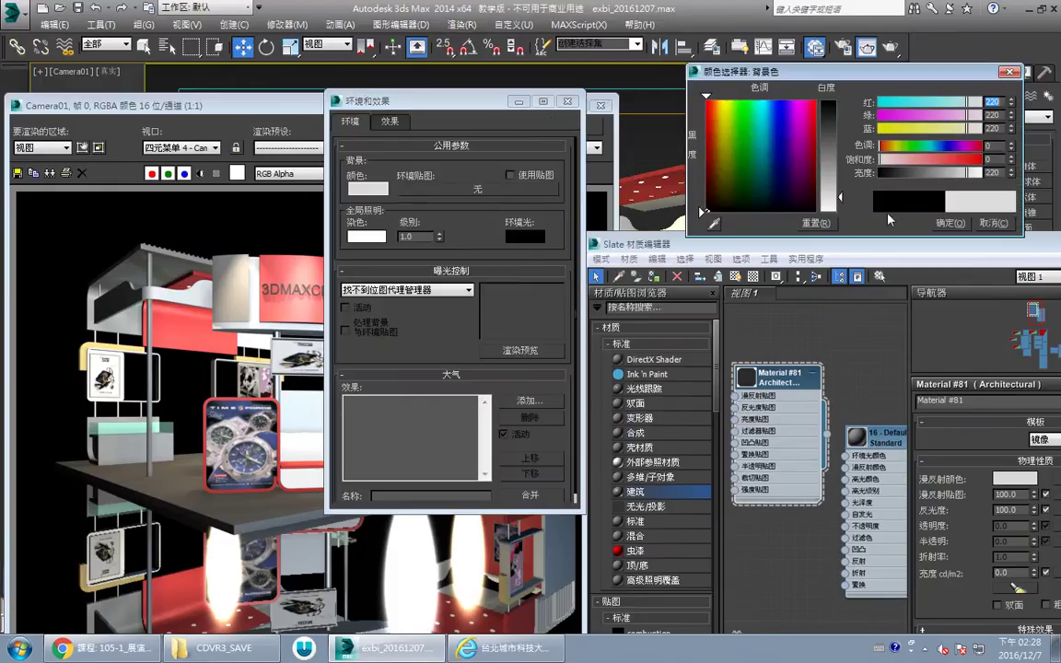
left_click(958, 223)
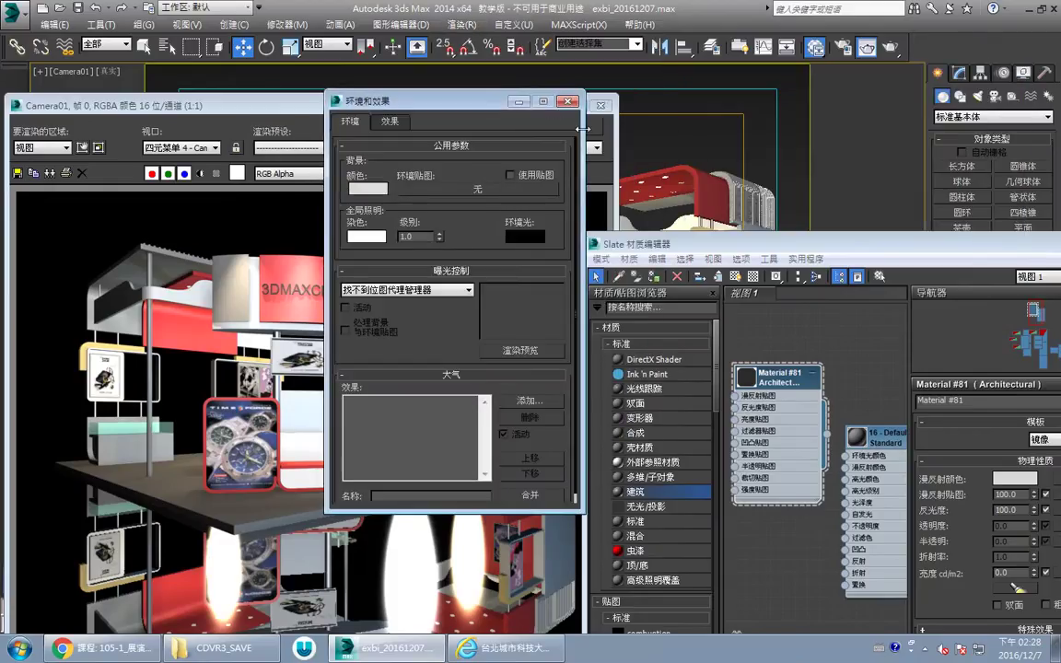
left_click(569, 101)
left_click(560, 127)
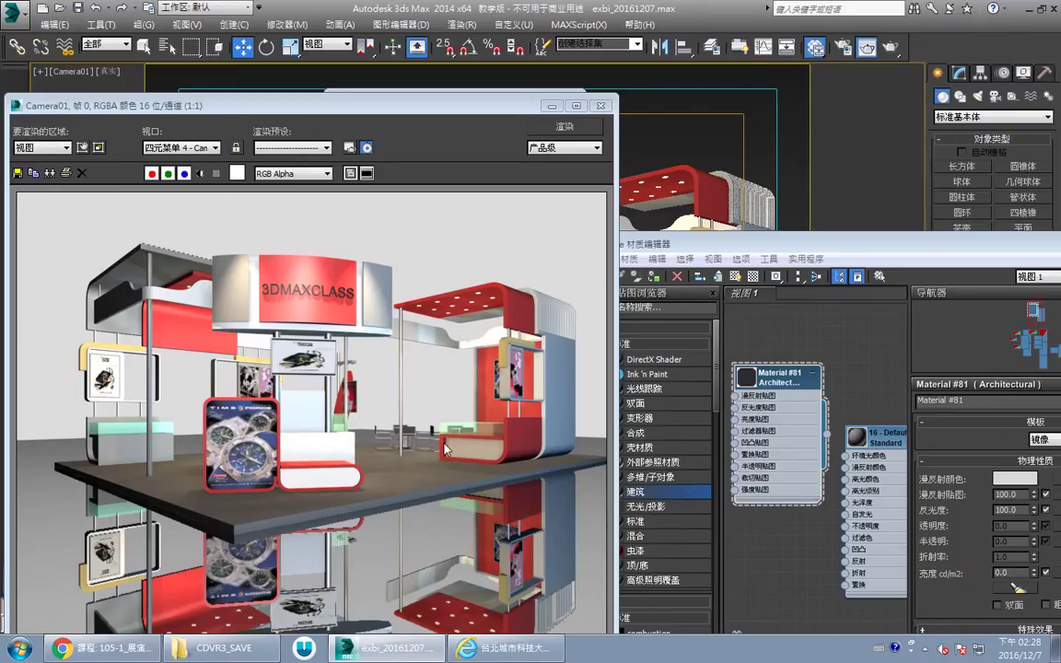
Step: Set the environment's background colour back to black and close the environment settings
left_click(459, 25)
left_click(507, 176)
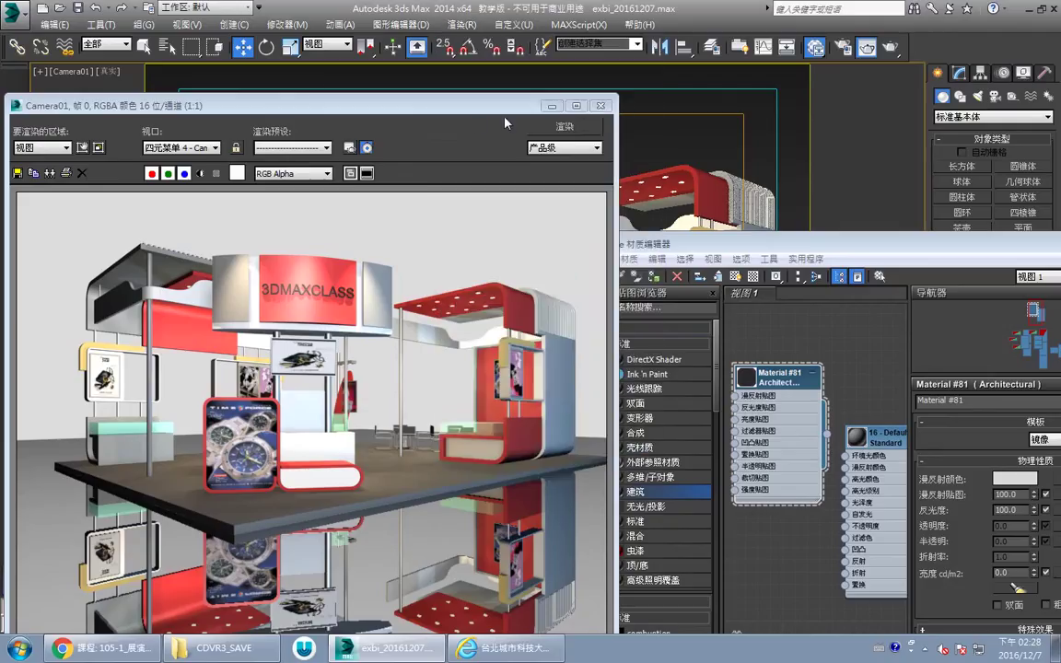
left_click(464, 27)
left_click(495, 178)
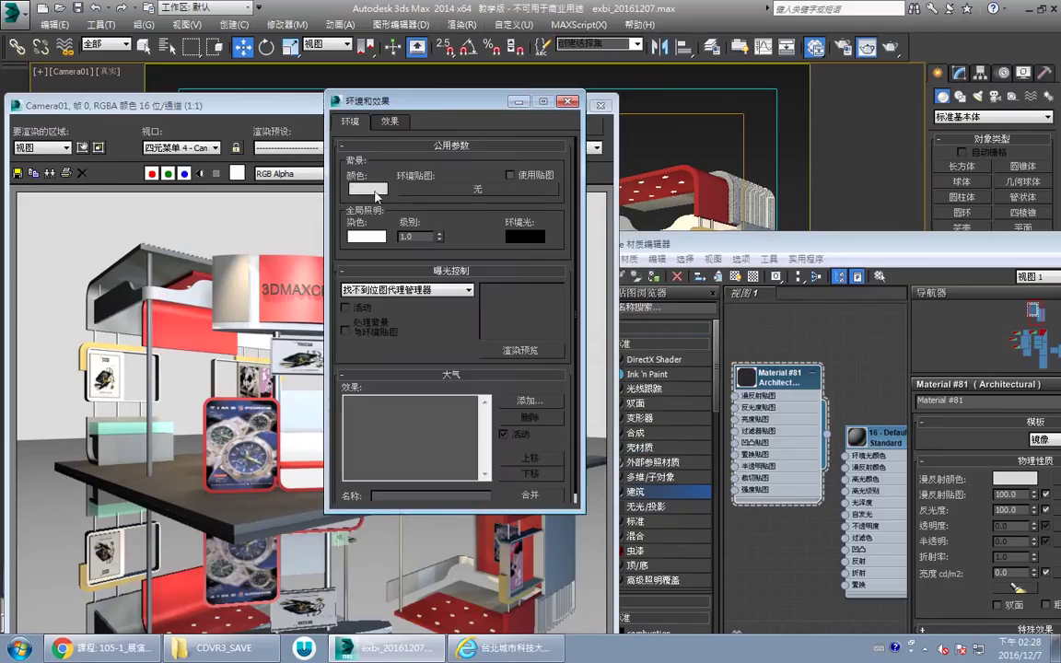
left_click(368, 188)
left_click(935, 219)
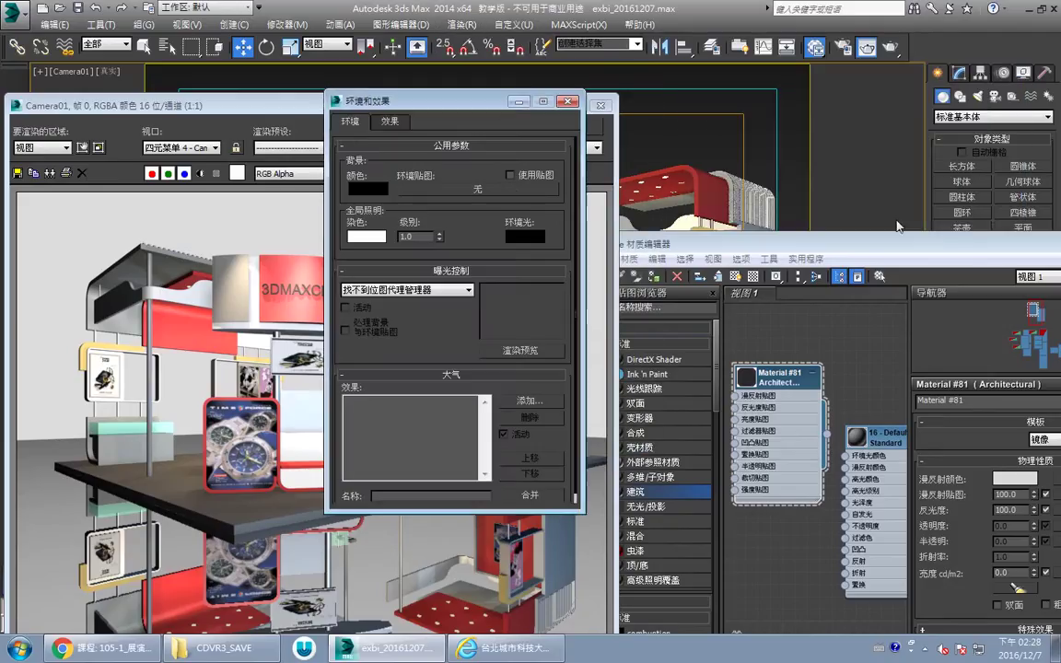
left_click(569, 101)
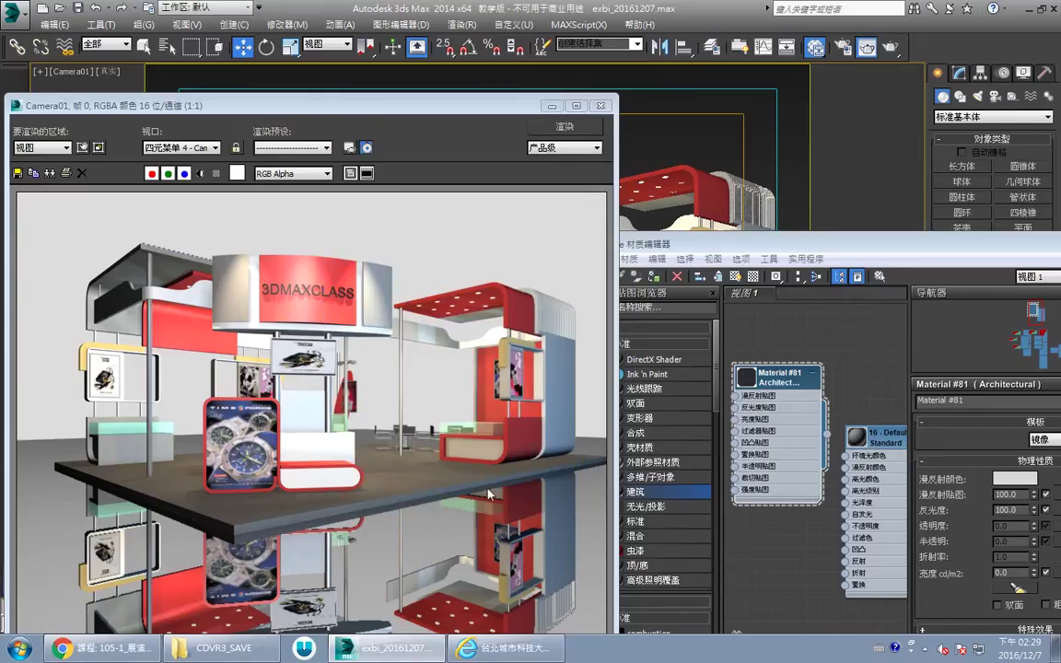
Step: Minimise the rendered image and sample the material of the green glass counter top into the node view
left_click_drag(700, 249, 676, 226)
left_click_drag(503, 111, 458, 92)
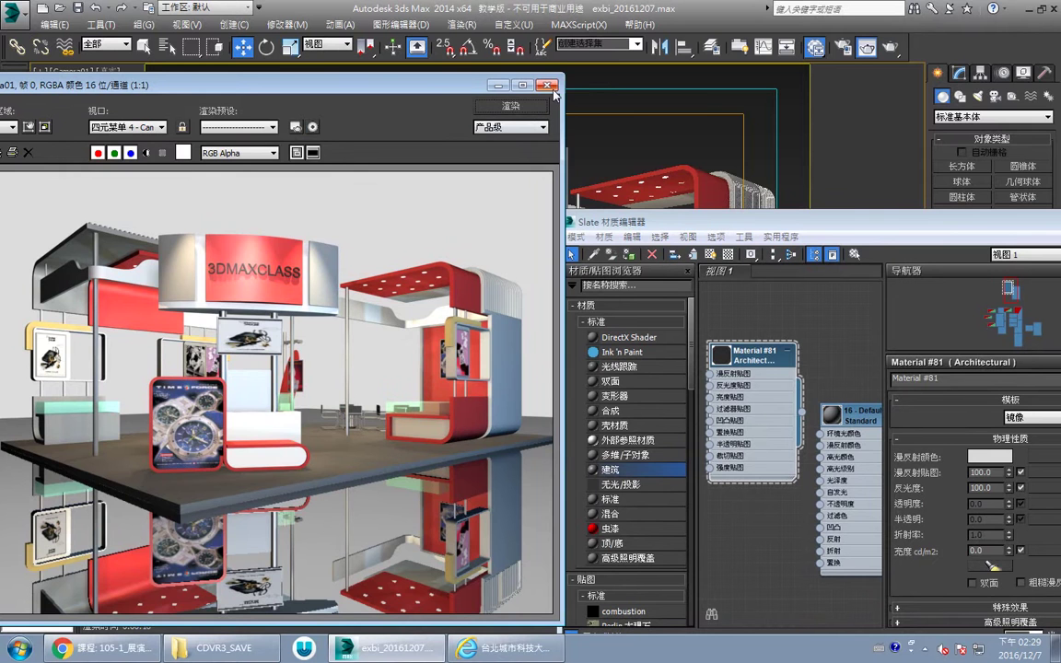
left_click(497, 85)
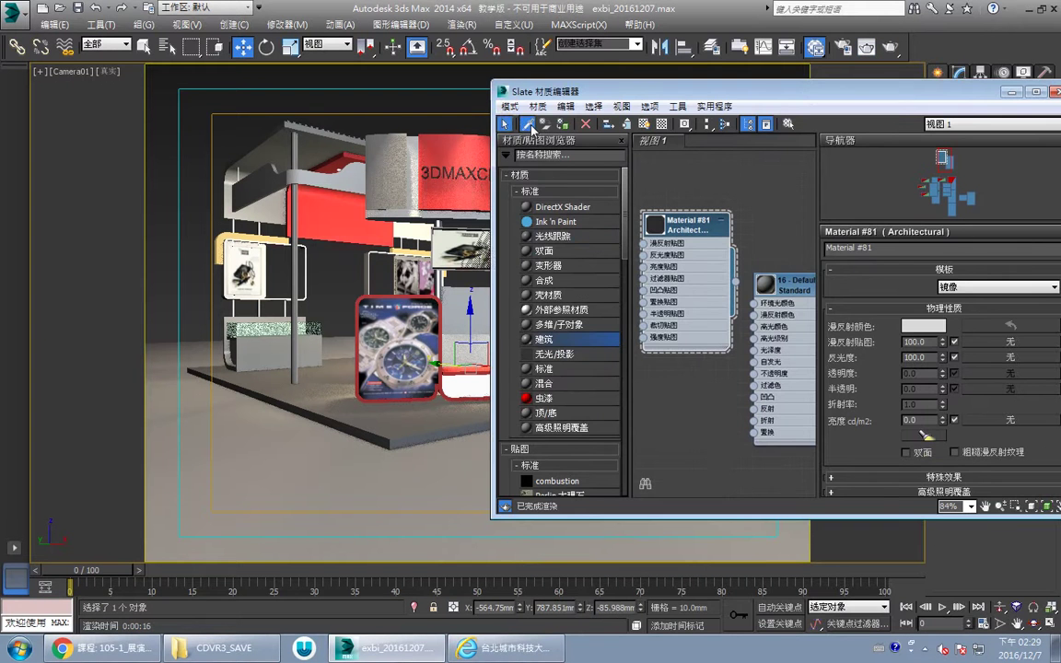
left_click(527, 124)
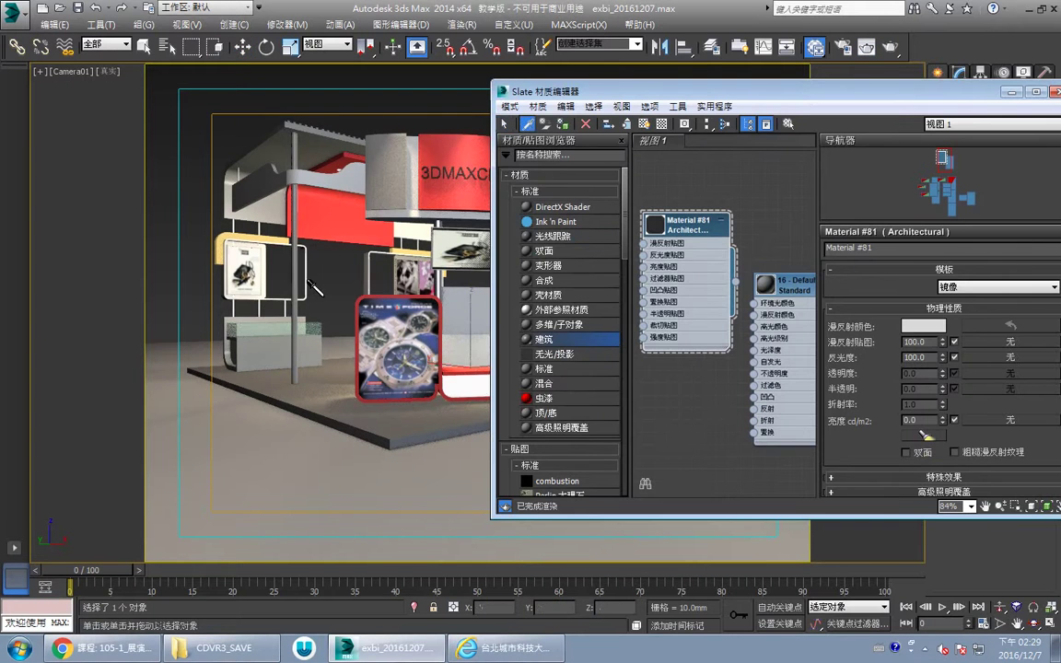
left_click(282, 335)
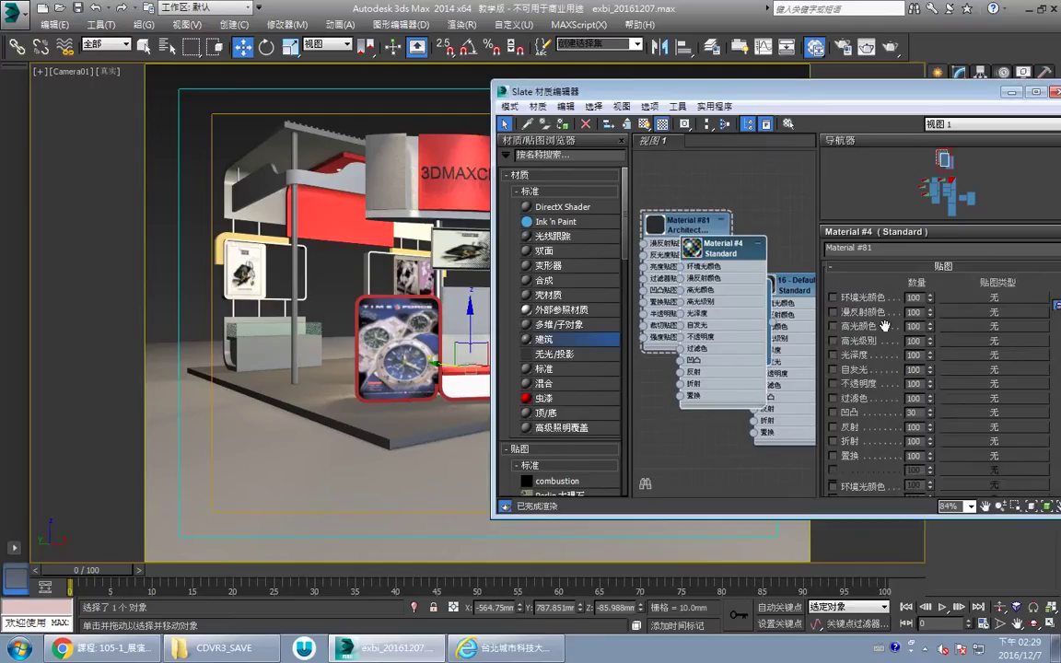
Step: Examine the sampled glass material's shader, colour, opacity and specular highlight settings
left_click_drag(924, 94, 712, 89)
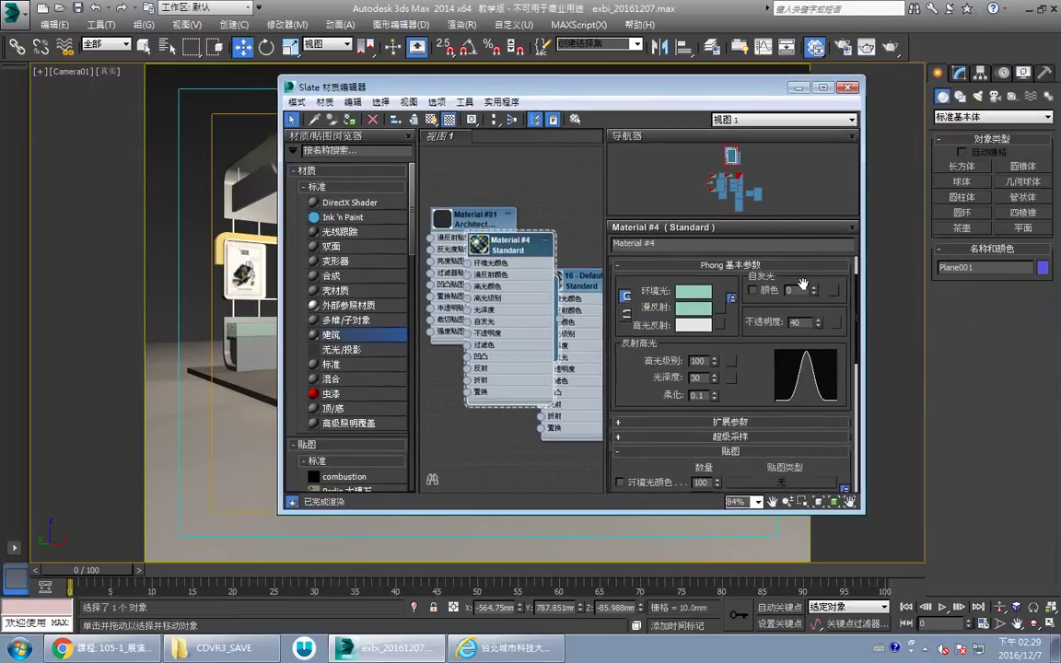
double_click(792, 372)
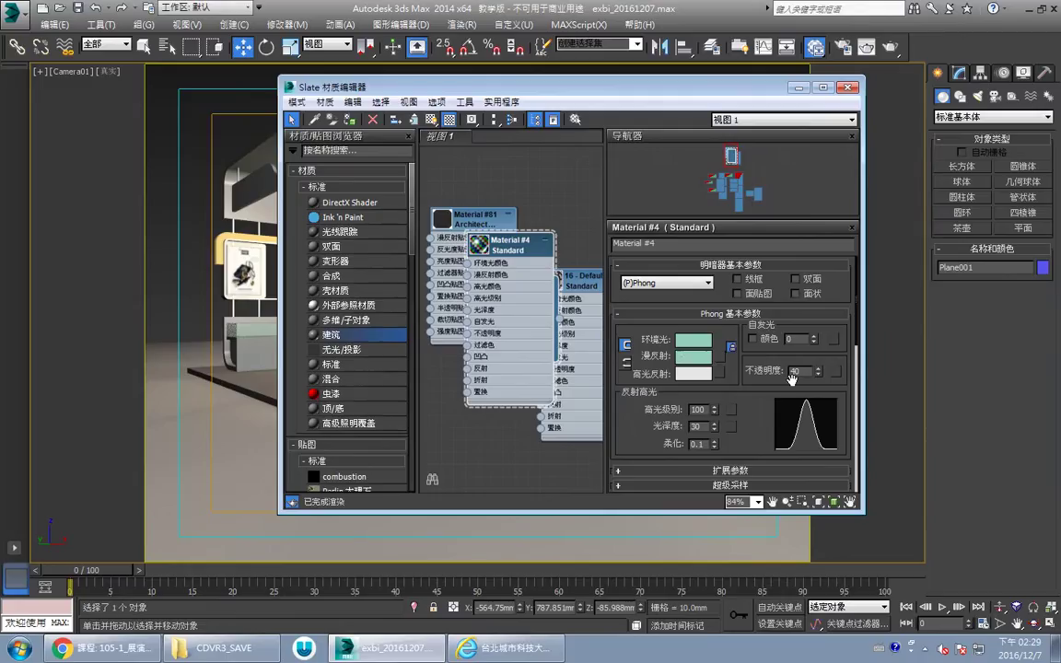
double_click(695, 410)
left_click_drag(695, 91, 836, 85)
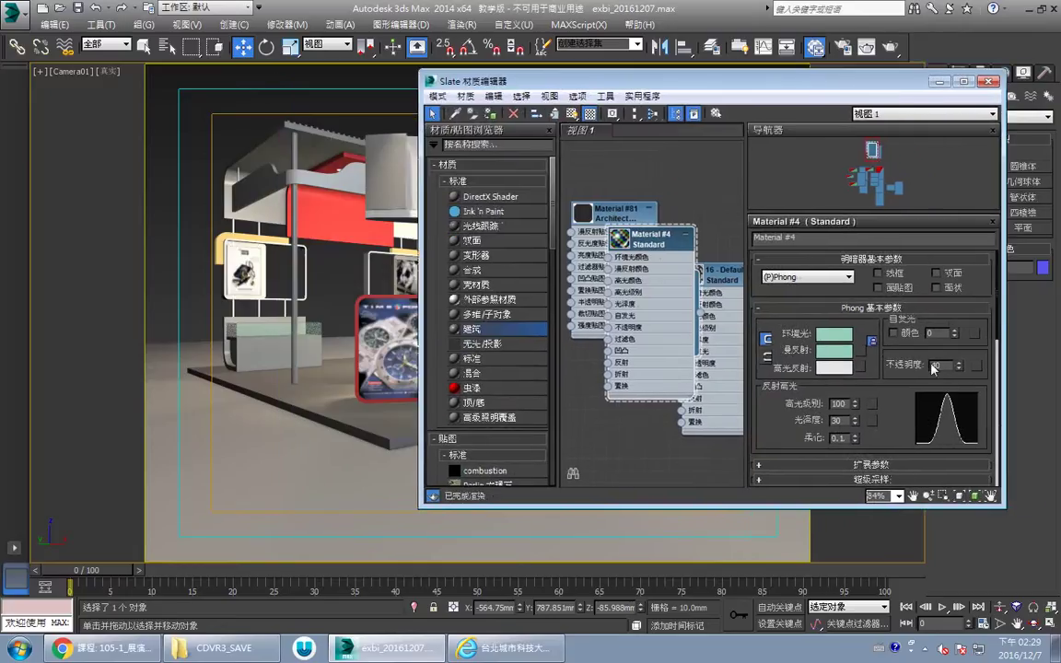
scroll(802, 387, "down", 10)
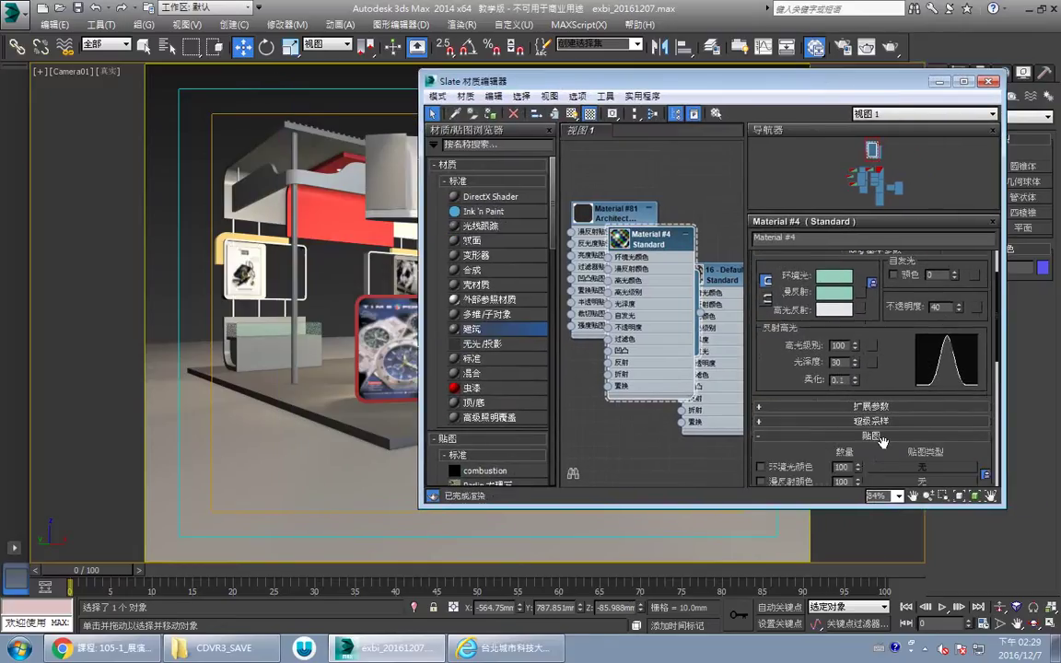
scroll(851, 411, "up", 10)
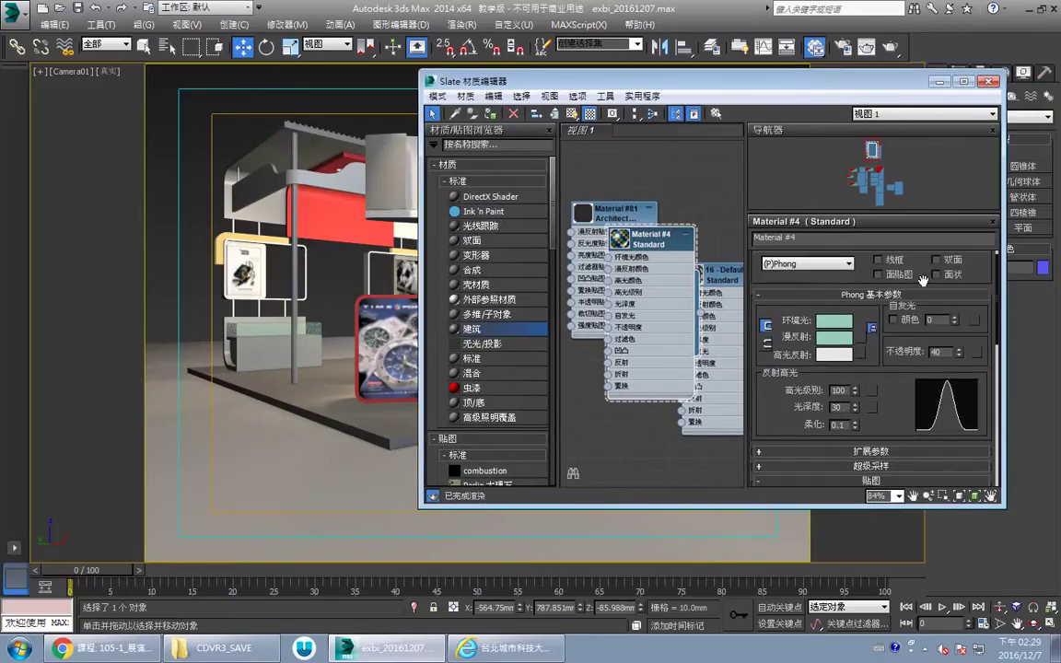
Step: Add a new Standard material in an empty part of the node view and set its diffuse colour to turquoise, RGB 102, 244, 216
middle_click_drag(564, 387, 689, 229)
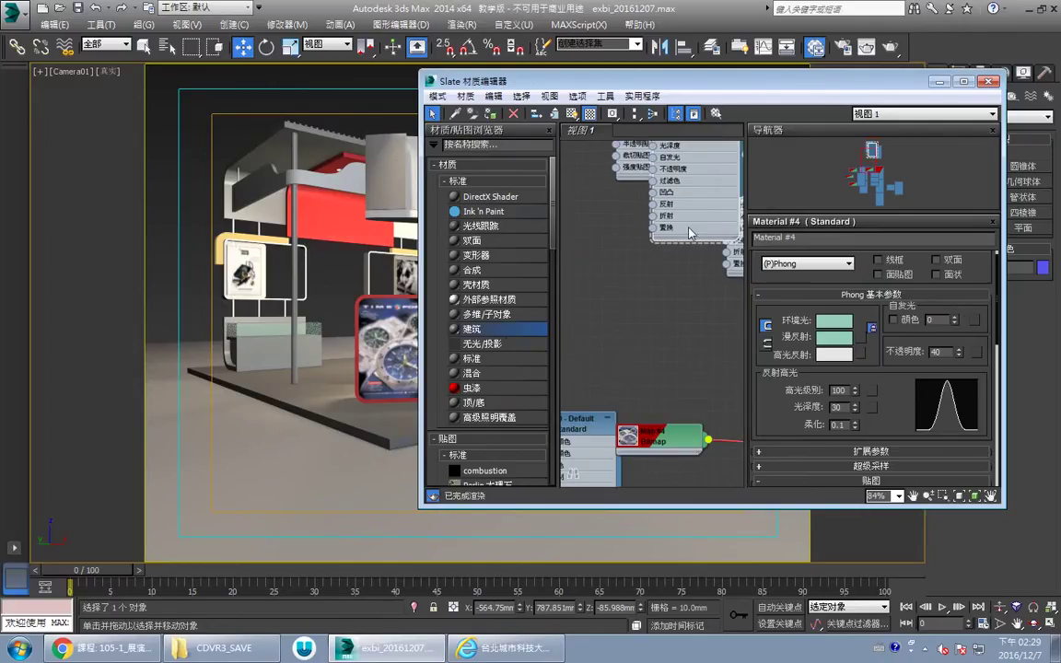
left_click_drag(624, 321, 615, 217)
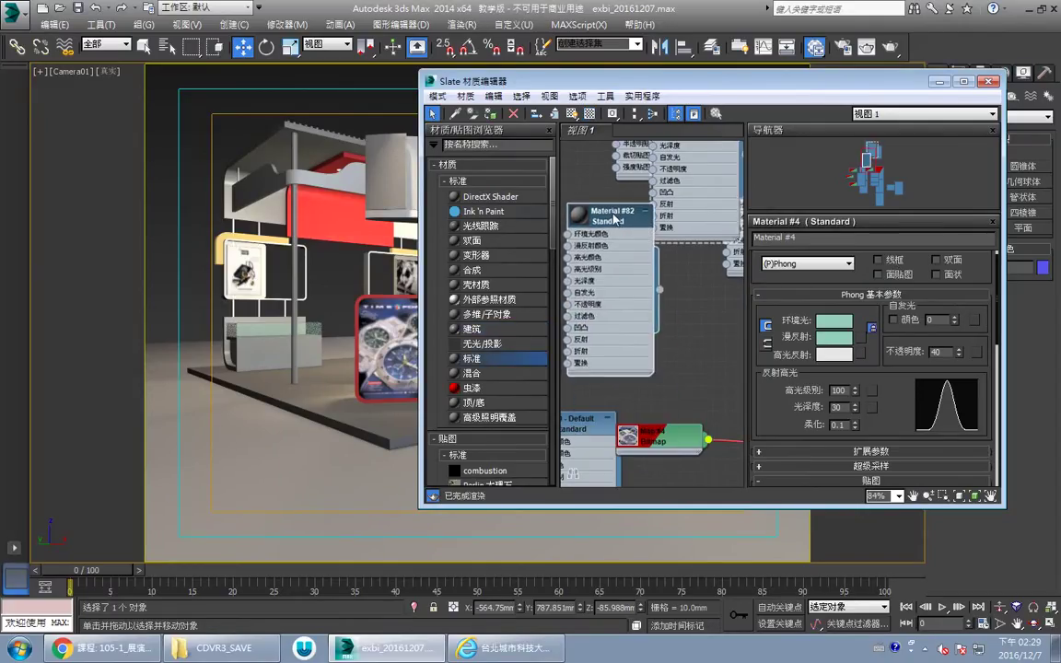
double_click(615, 217)
left_click(843, 354)
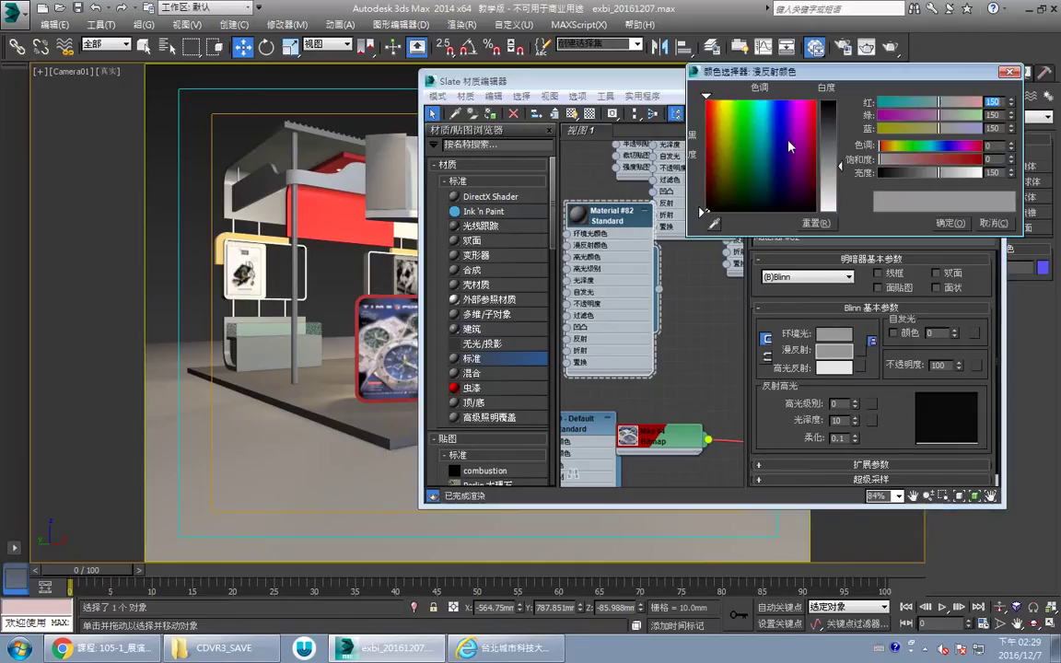
left_click(760, 111)
left_click_drag(840, 166, 843, 147)
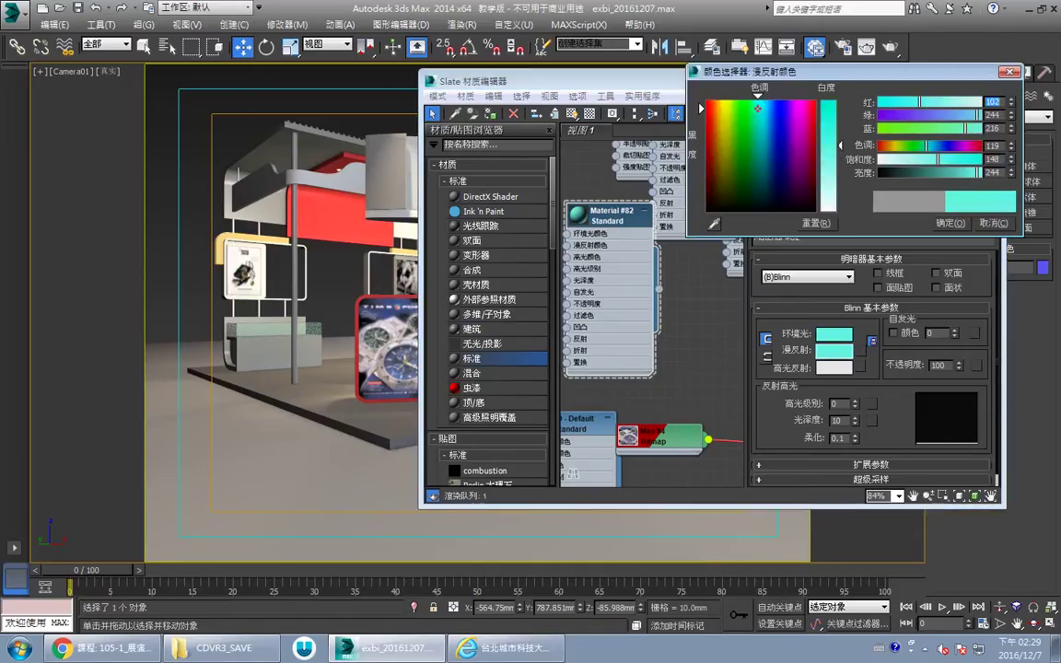
left_click(950, 222)
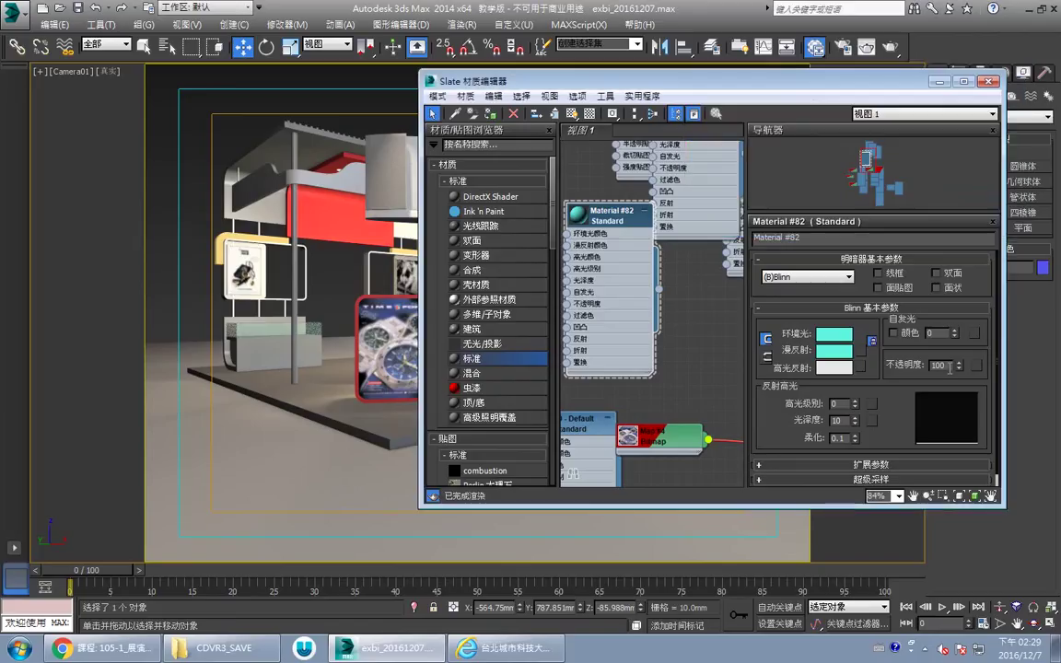
Step: Set the new turquoise material's opacity to 40, specular level to 100 and glossiness to 30
type("4040")
key("Return")
left_click(834, 405)
type("100")
key("Return")
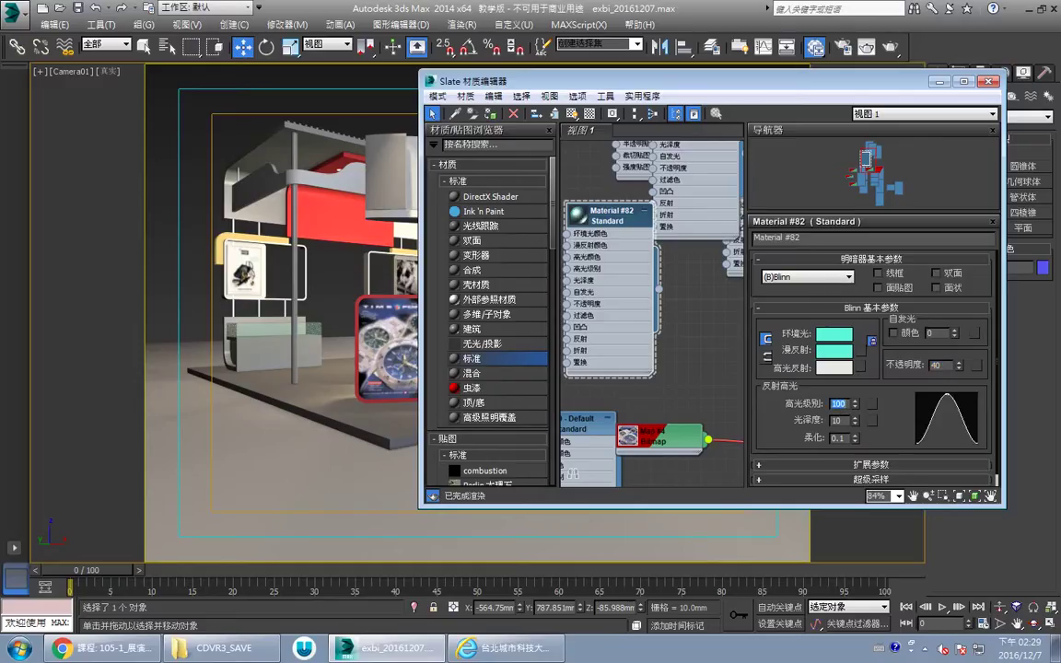
left_click(840, 420)
type("30")
key("Return")
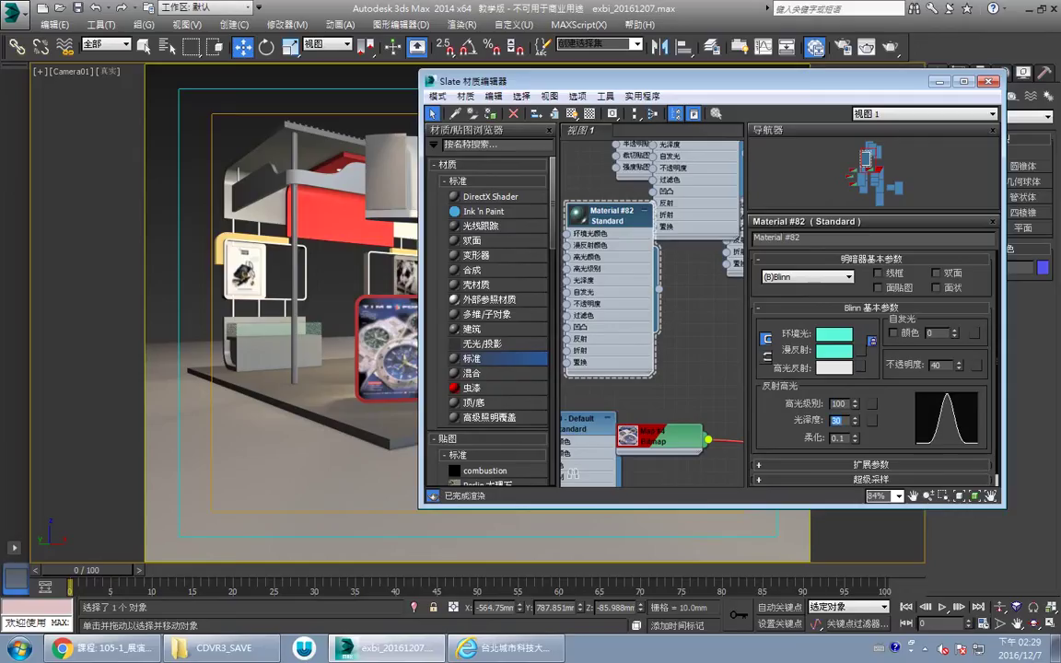
Step: Match the new material to the sampled glass by setting its shader to Phong and showing a background in its preview
middle_click_drag(710, 228, 710, 342)
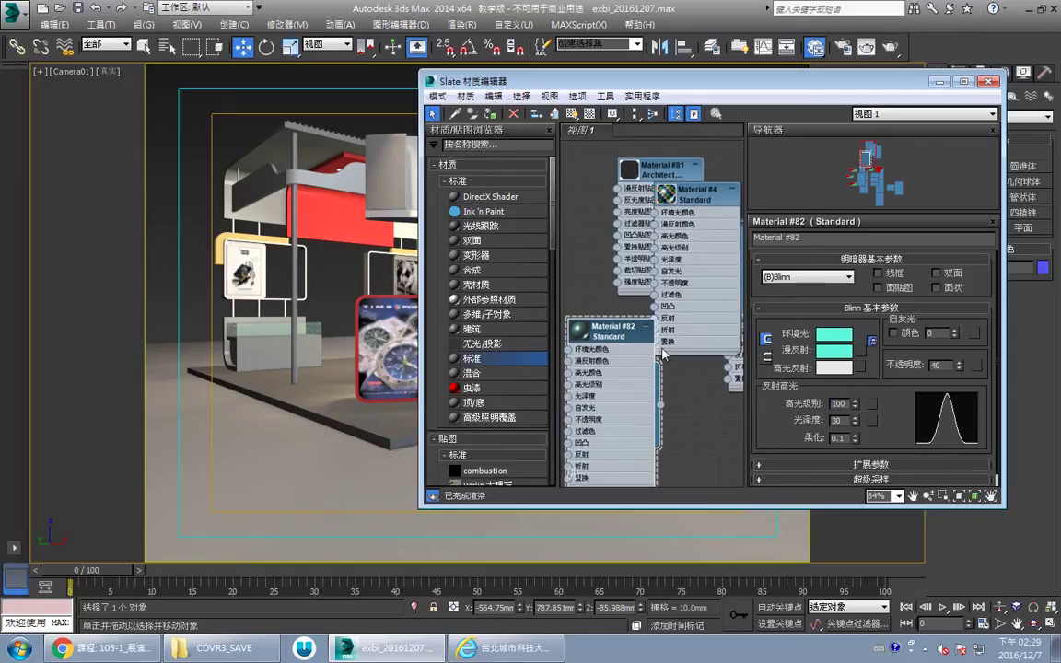
double_click(710, 192)
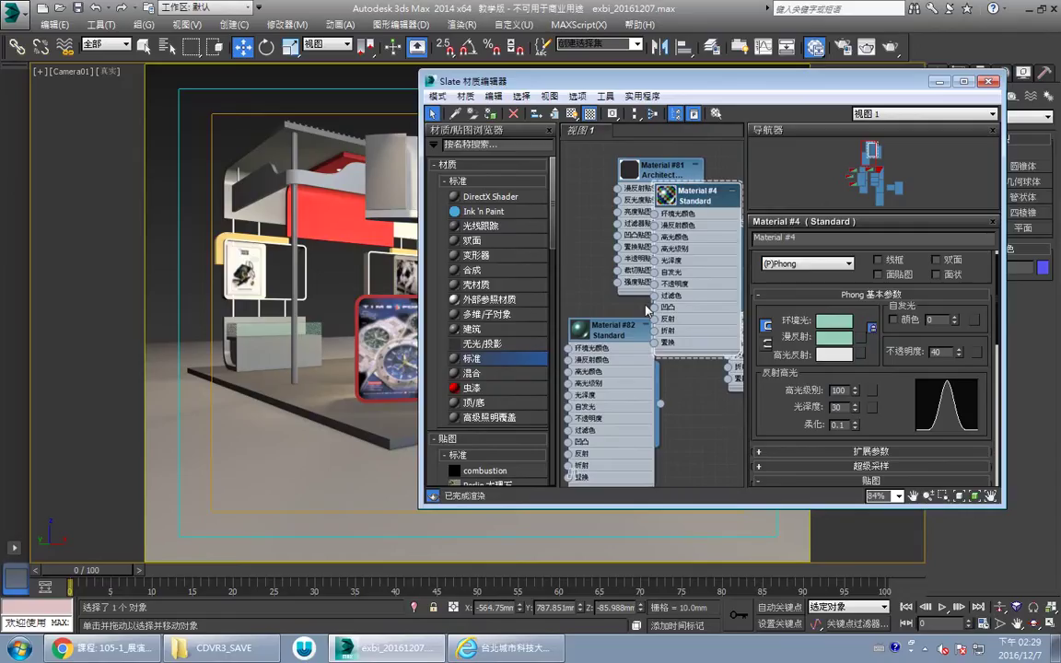
double_click(610, 329)
left_click(806, 276)
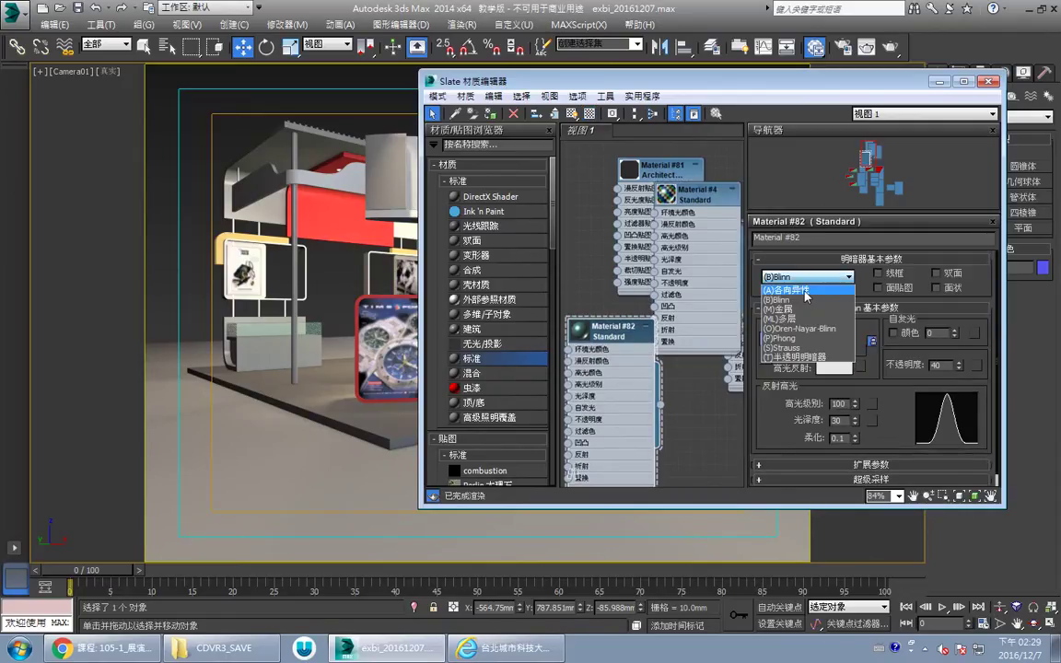
left_click(798, 338)
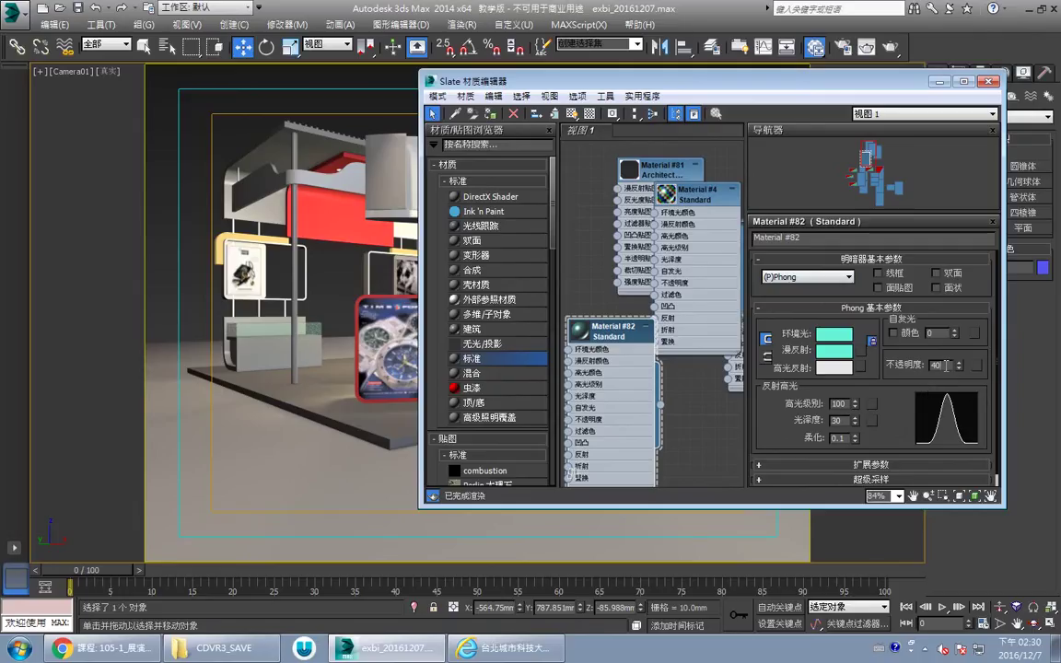
left_click(936, 274)
left_click(572, 115)
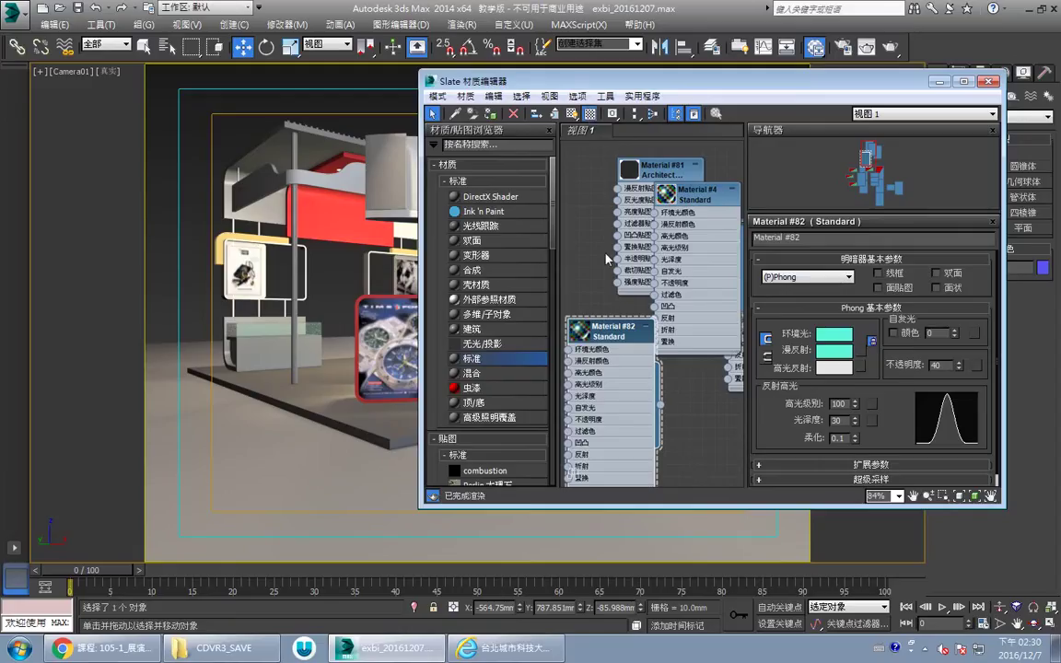
Step: Clear space in the node view and add a new Architectural material there, with the booth visible beside the material editor
left_click_drag(513, 83, 409, 102)
left_click_drag(579, 106, 879, 127)
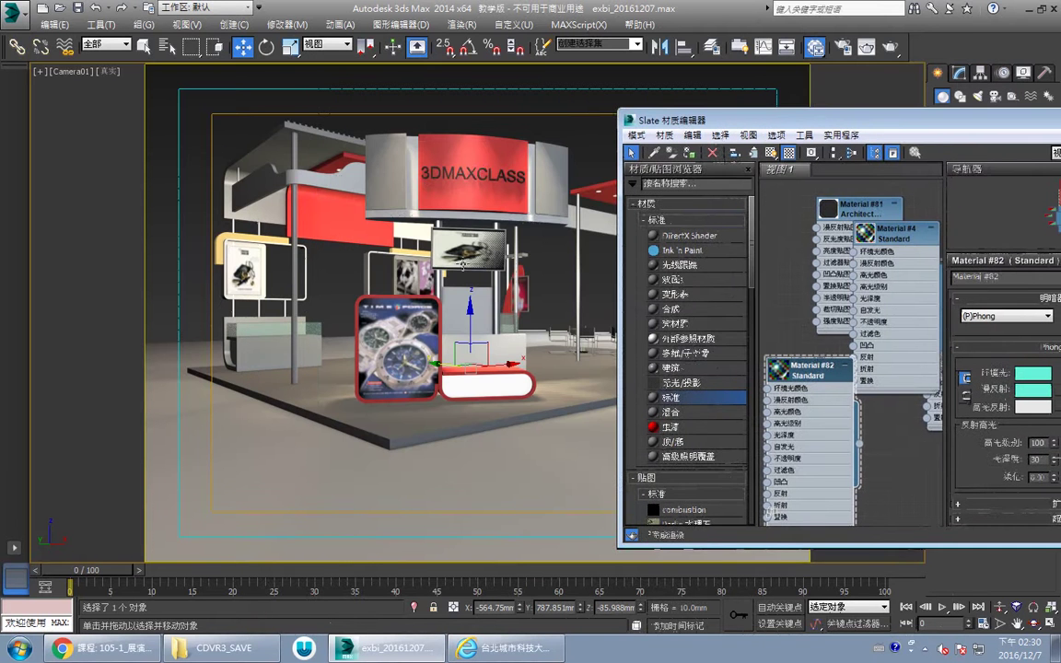
middle_click_drag(741, 165, 866, 303)
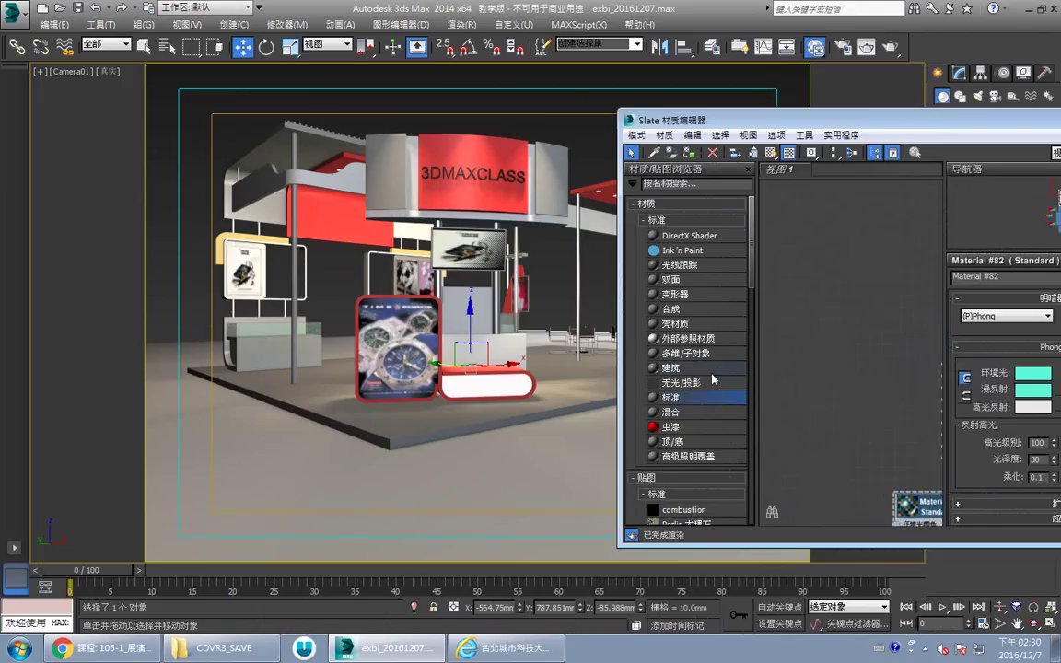
left_click_drag(798, 313, 827, 314)
left_click(826, 311)
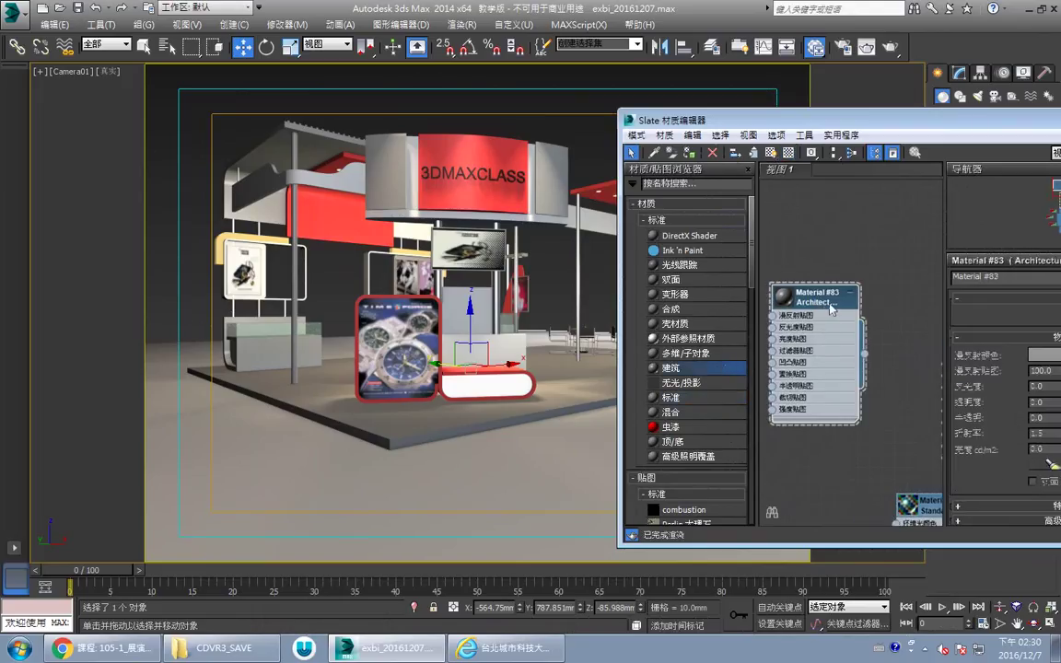
Step: Assign the new Architectural material to the header's curved side panels and the central reception counter
left_click(397, 163)
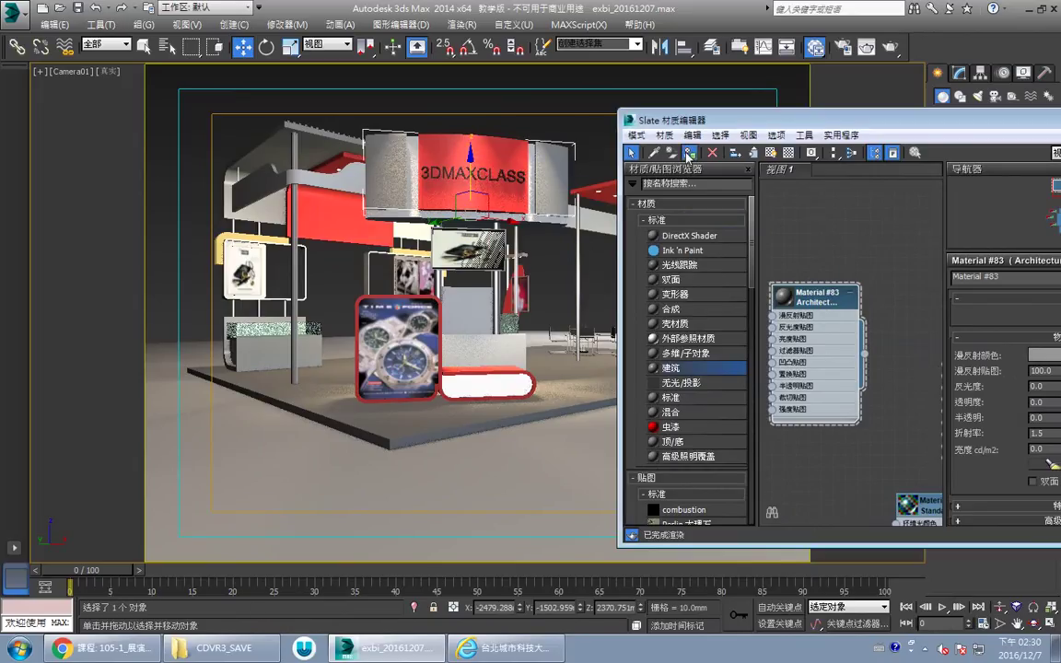
left_click(488, 332)
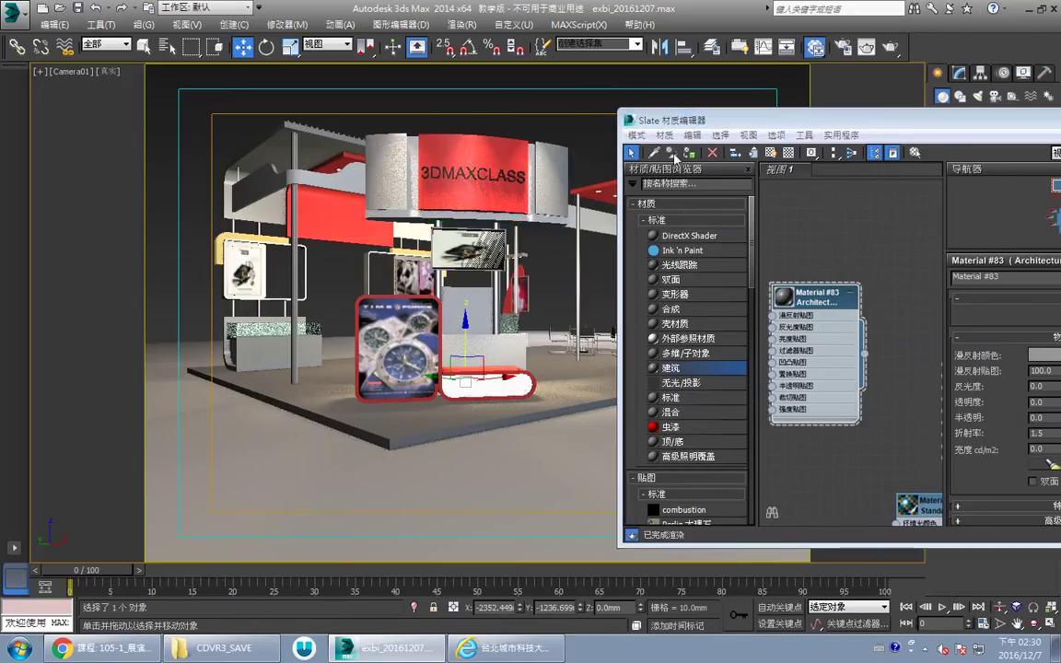
left_click_drag(705, 110, 495, 92)
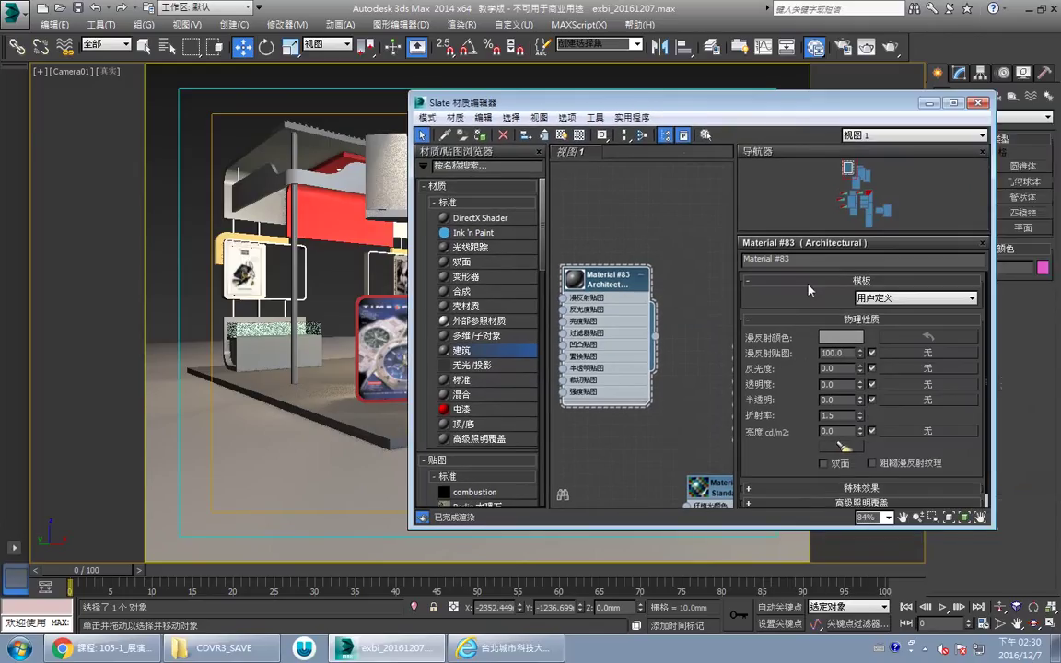
Step: Set the Architectural material's template to brushed metal (金属 - 刷过的)
left_click(889, 299)
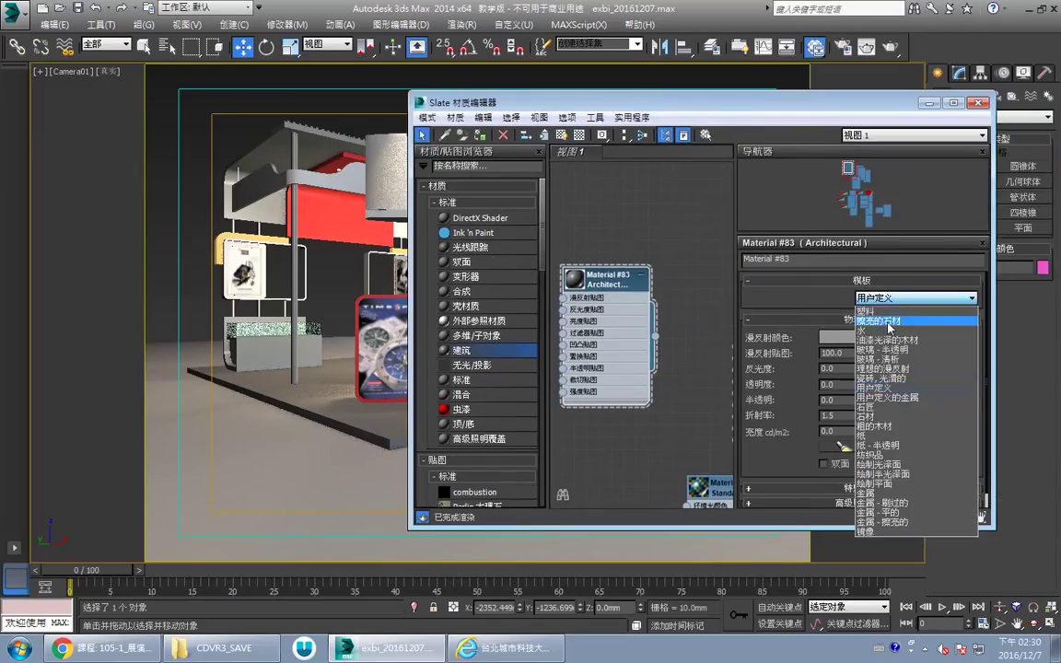
left_click(907, 504)
left_click_drag(635, 106, 822, 109)
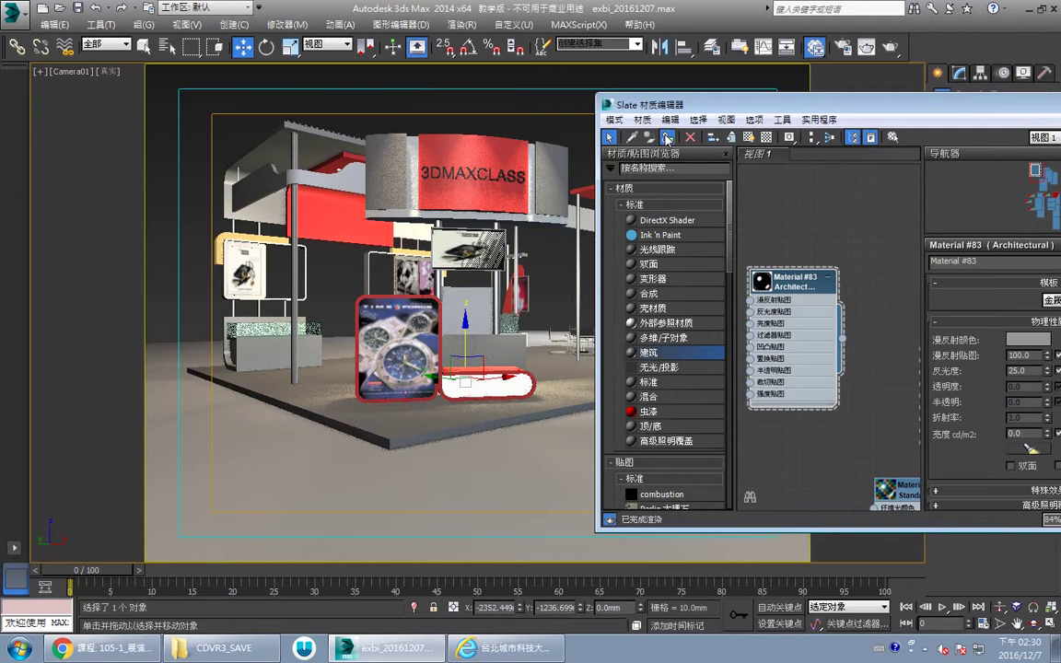
Step: Render the camera view and examine the brushed metal on the header panels and reception counter
left_click_drag(649, 104, 233, 367)
left_click(556, 178)
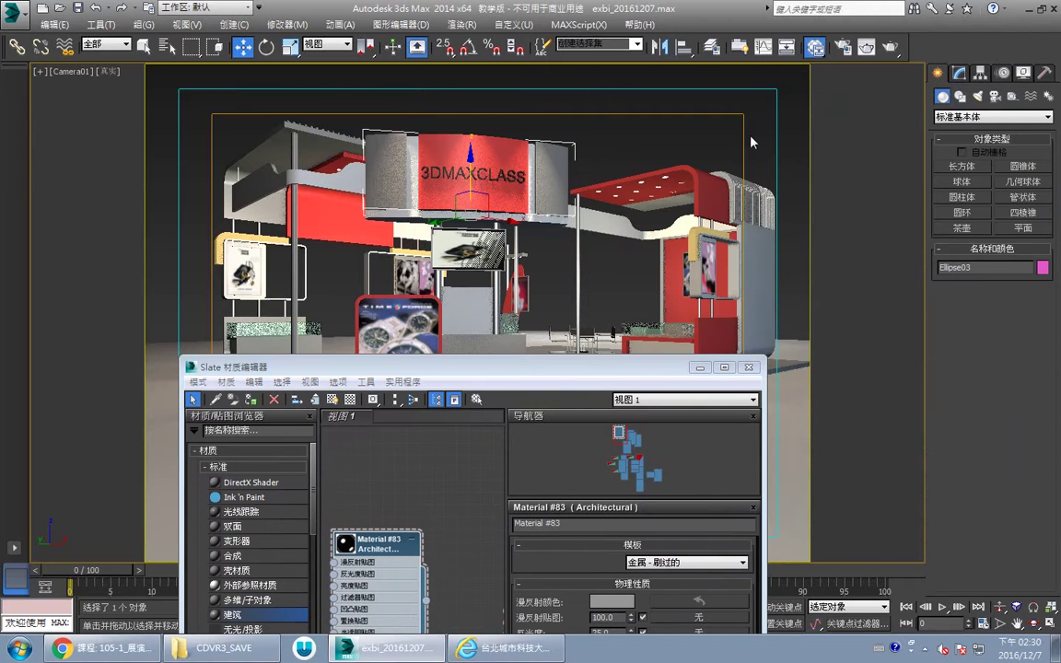
left_click_drag(414, 367, 698, 94)
left_click(890, 48)
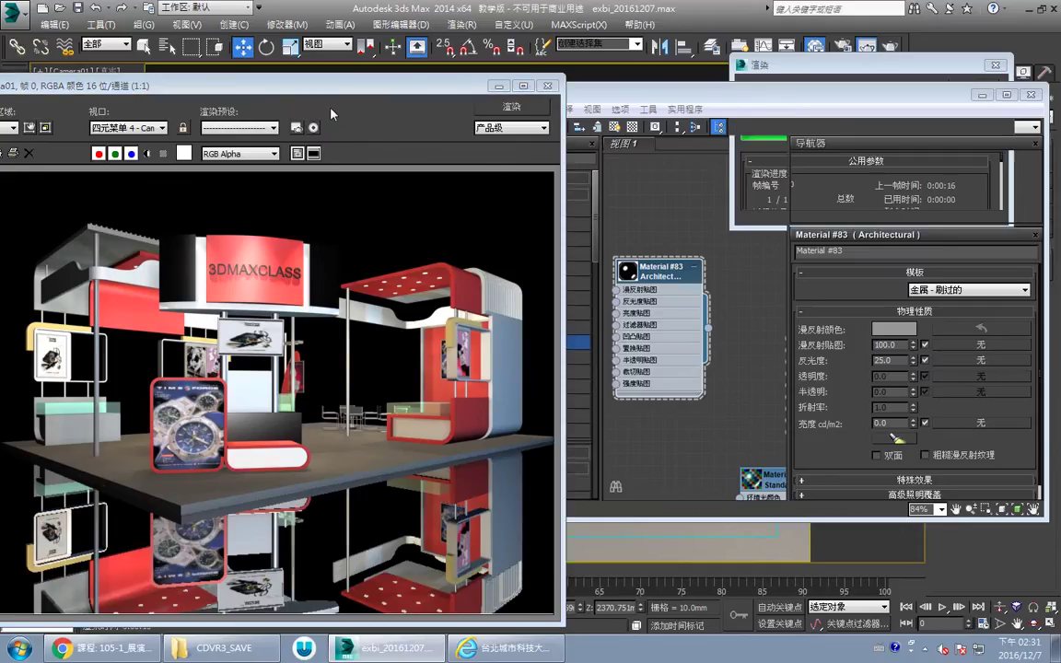
left_click_drag(297, 86, 404, 37)
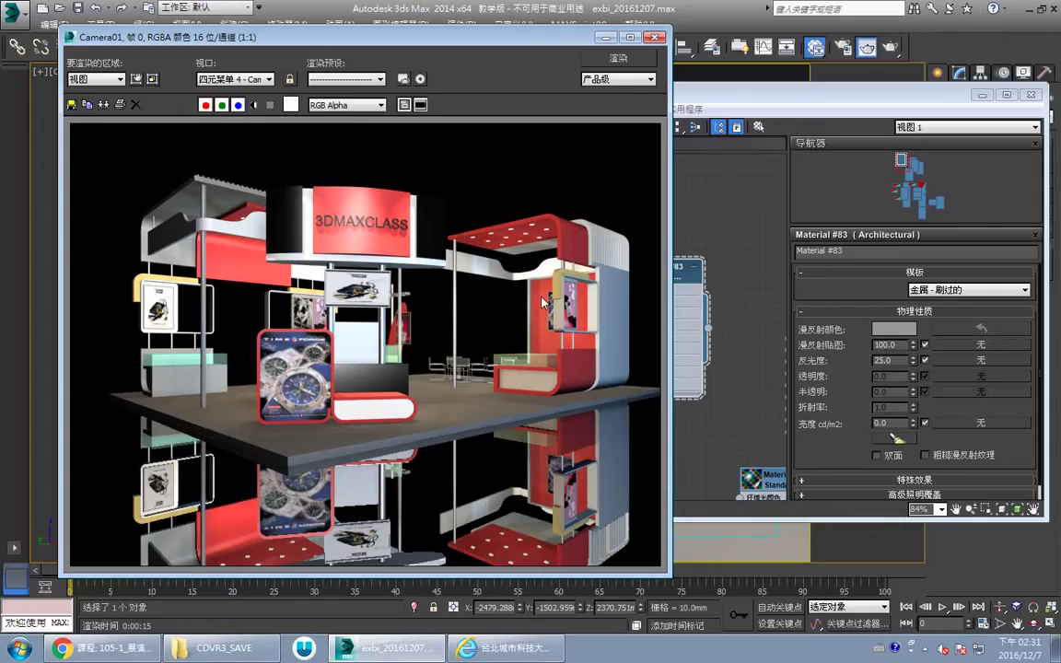
left_click_drag(463, 44, 448, 50)
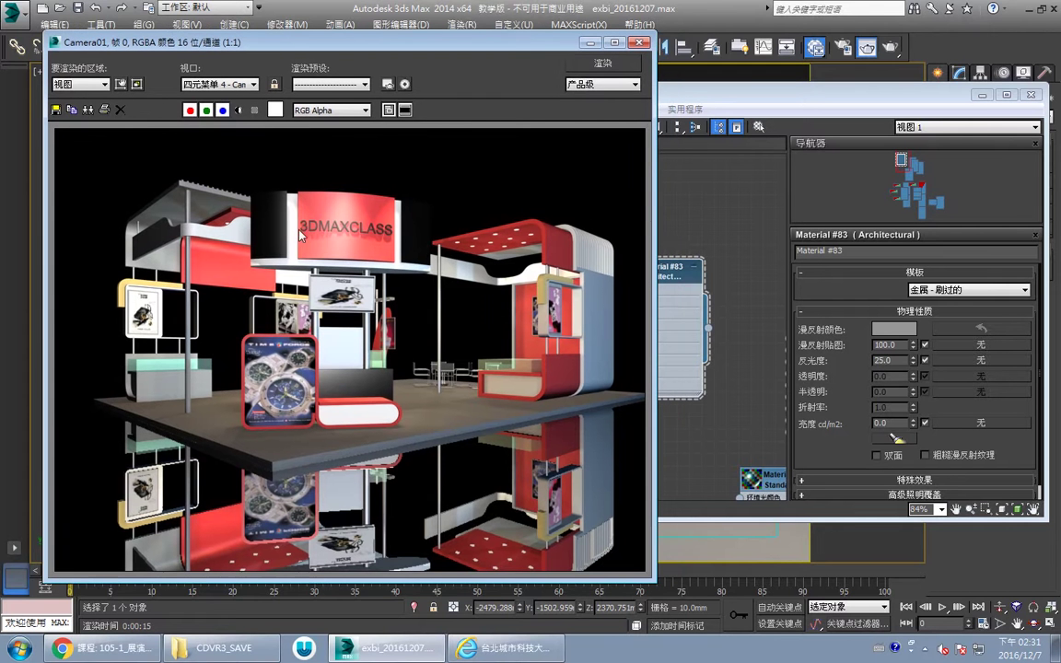
left_click_drag(518, 60, 444, 133)
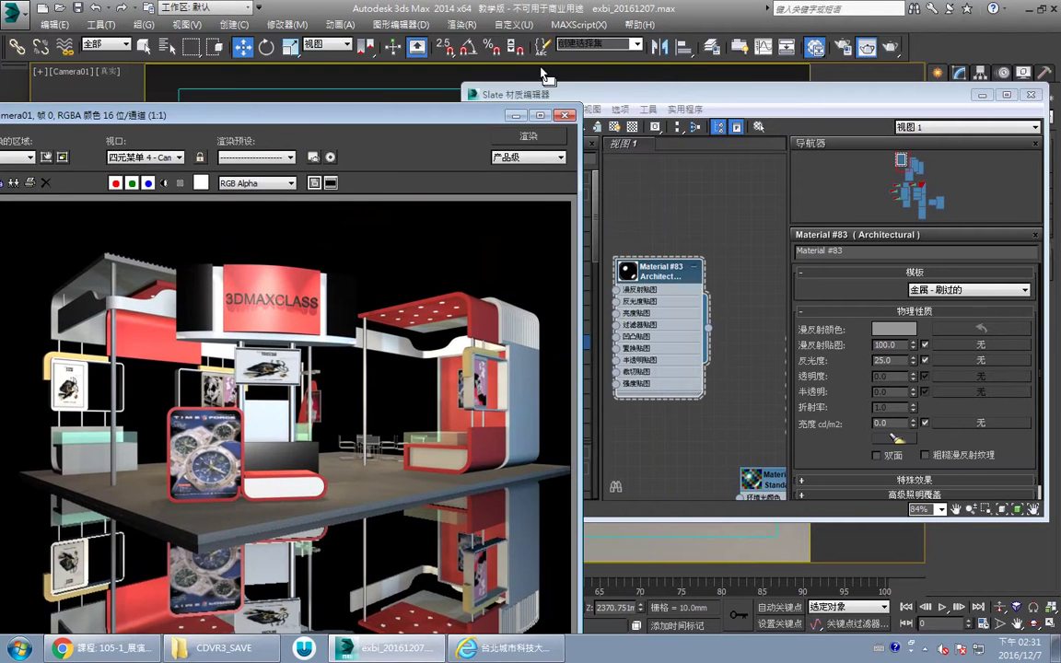
Step: Put the material editor away and add a Lens Effects entry (镜头效果) to the scene's rendering effects
left_click(982, 95)
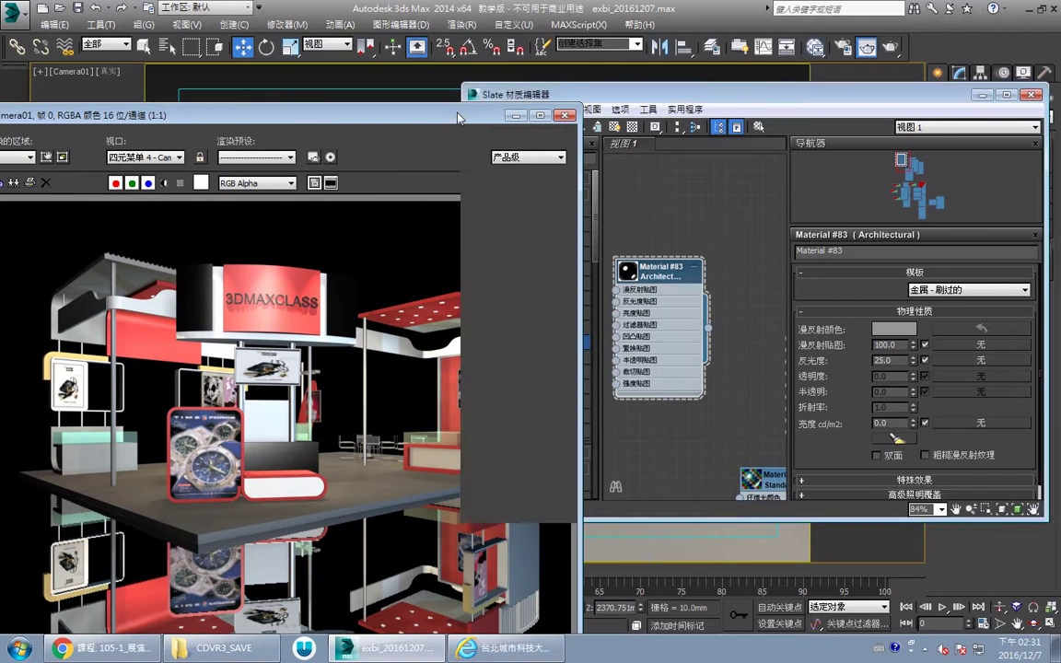
left_click_drag(388, 108, 162, 182)
left_click(462, 24)
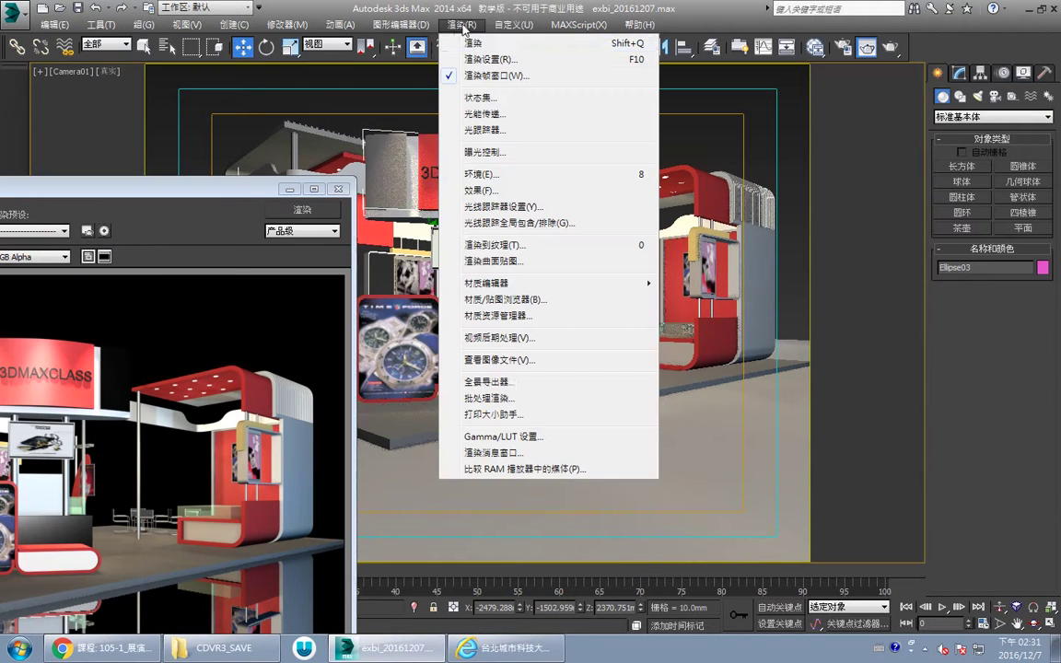
left_click(523, 191)
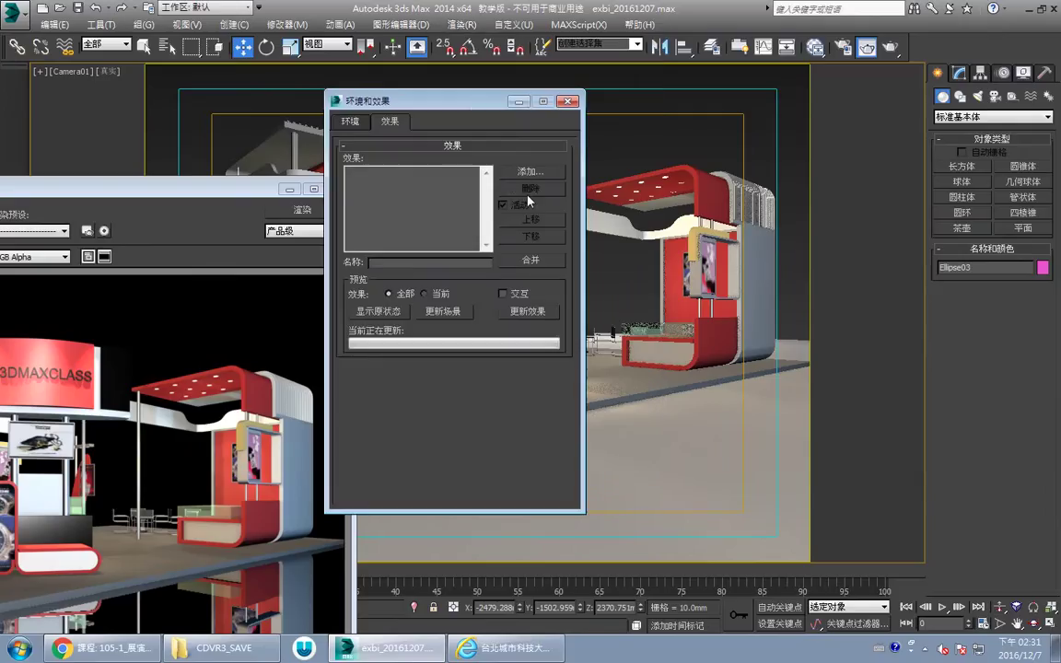
left_click_drag(465, 110, 836, 110)
left_click(912, 172)
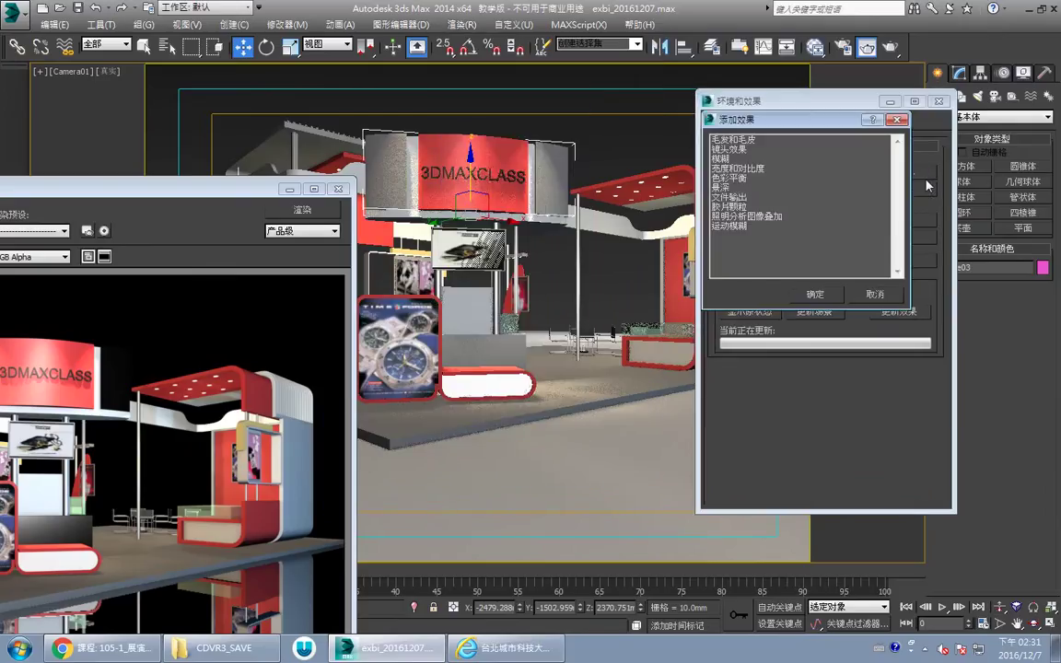
left_click(734, 149)
left_click(736, 150)
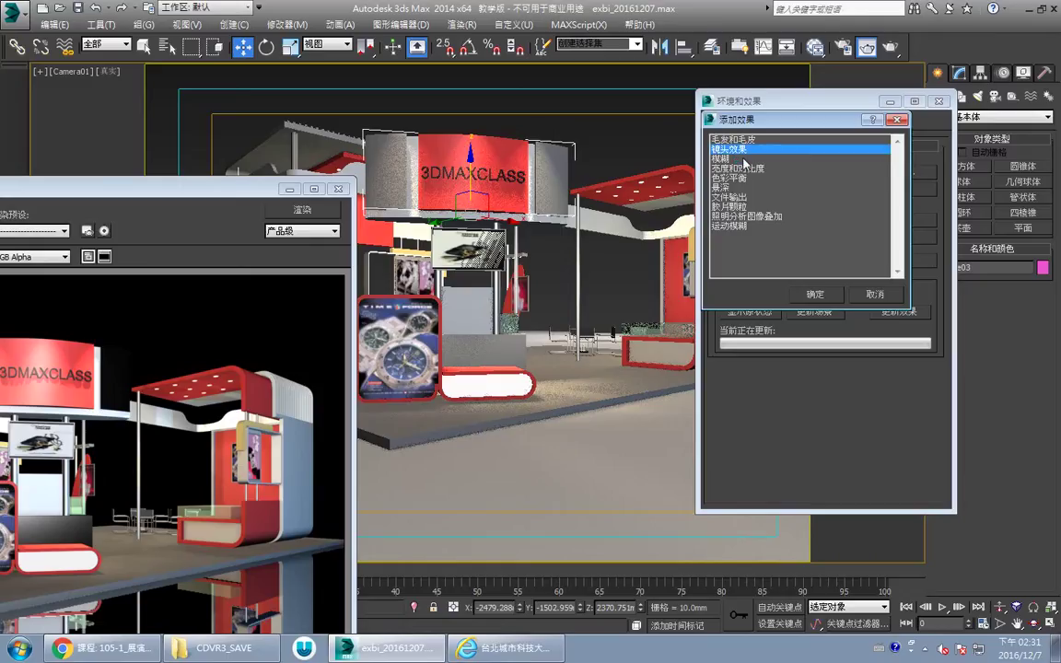
left_click(828, 297)
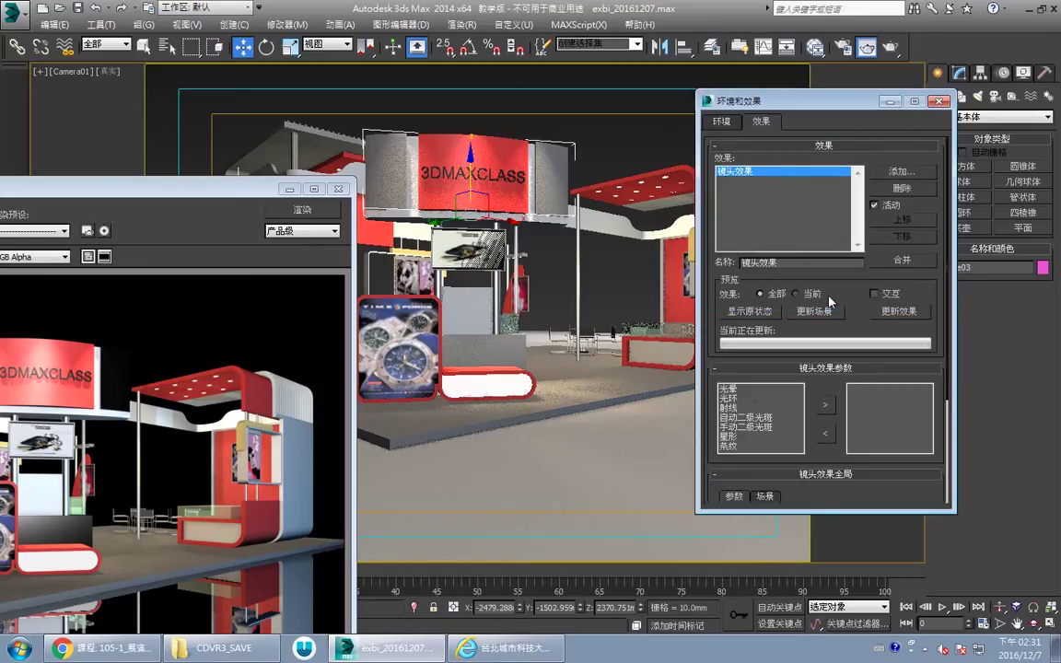
Step: Add a Glow element (光晕) to the lens effect and show the element's options for where it applies
left_click(750, 390)
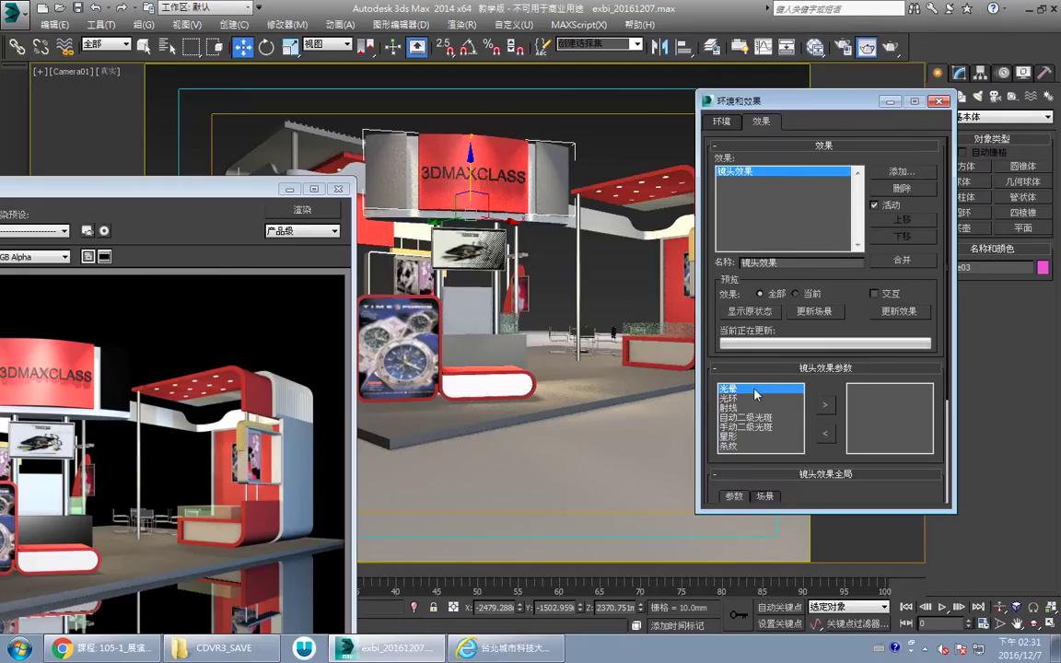
left_click(824, 405)
left_click_drag(833, 403, 835, 244)
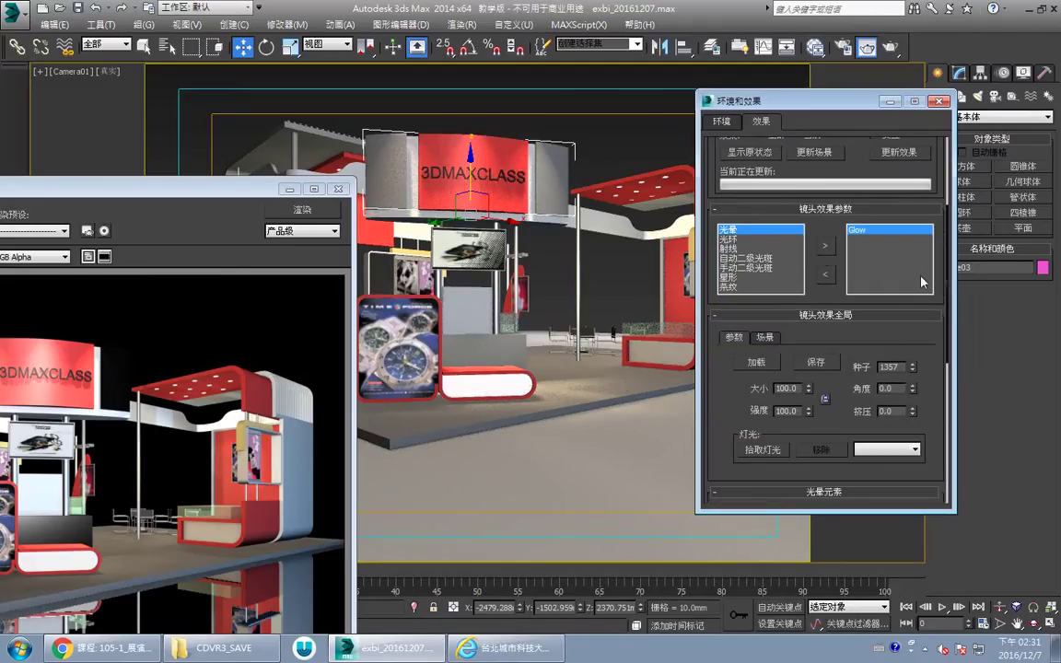
left_click_drag(864, 328, 865, 201)
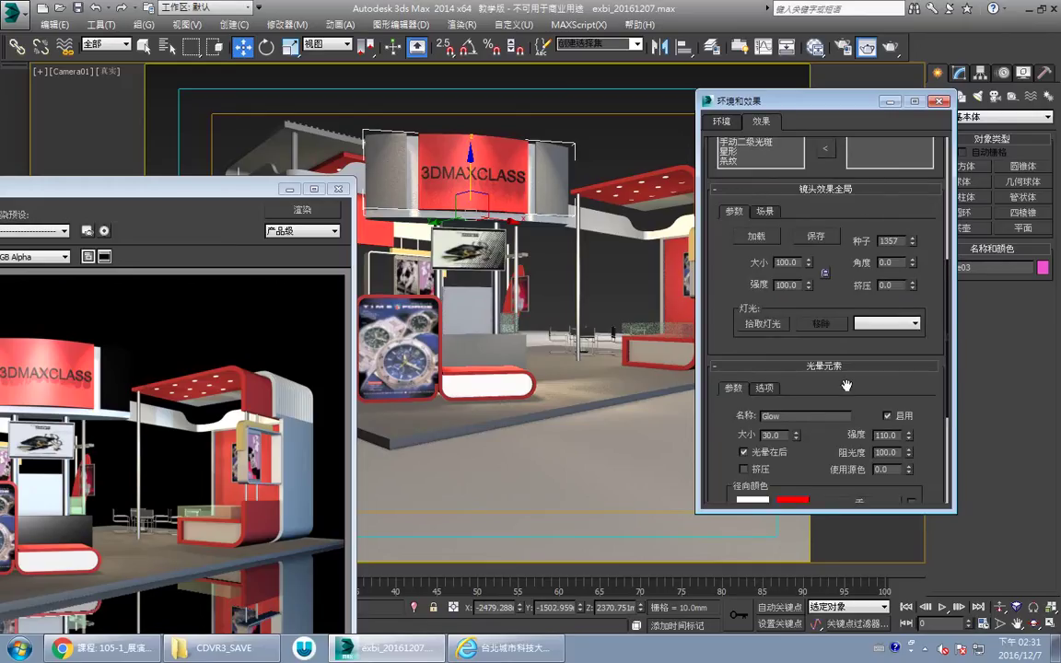
scroll(836, 276, "down", 3)
left_click(764, 281)
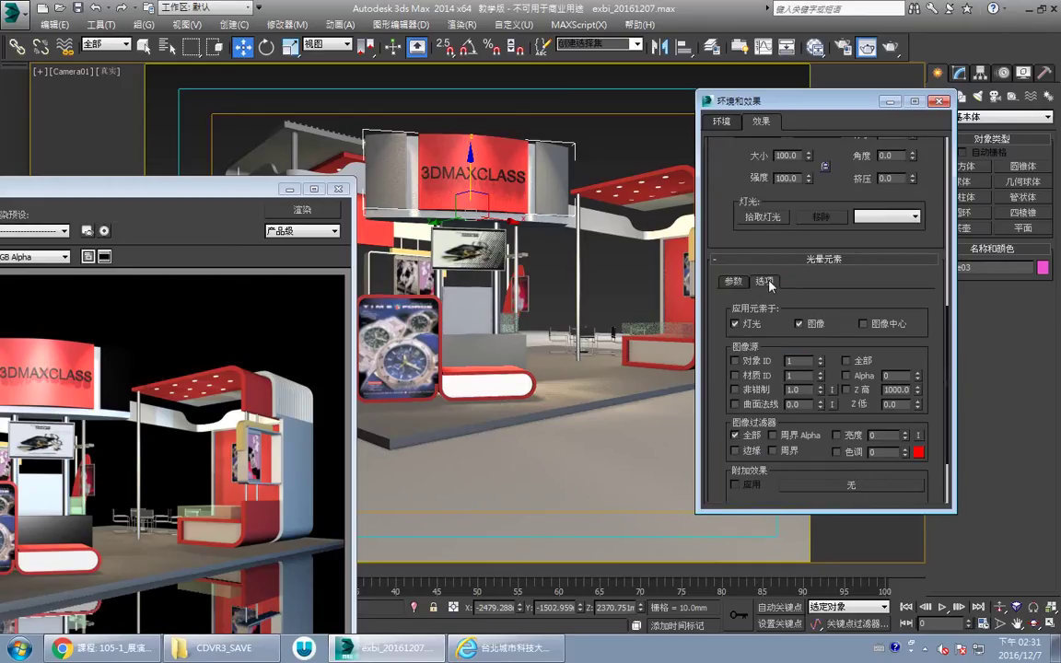
Step: Give the 3DMAXCLASS sign text G-buffer object ID 1 and make the glow use object ID (对象 ID) 1 as its image source
left_click(509, 175)
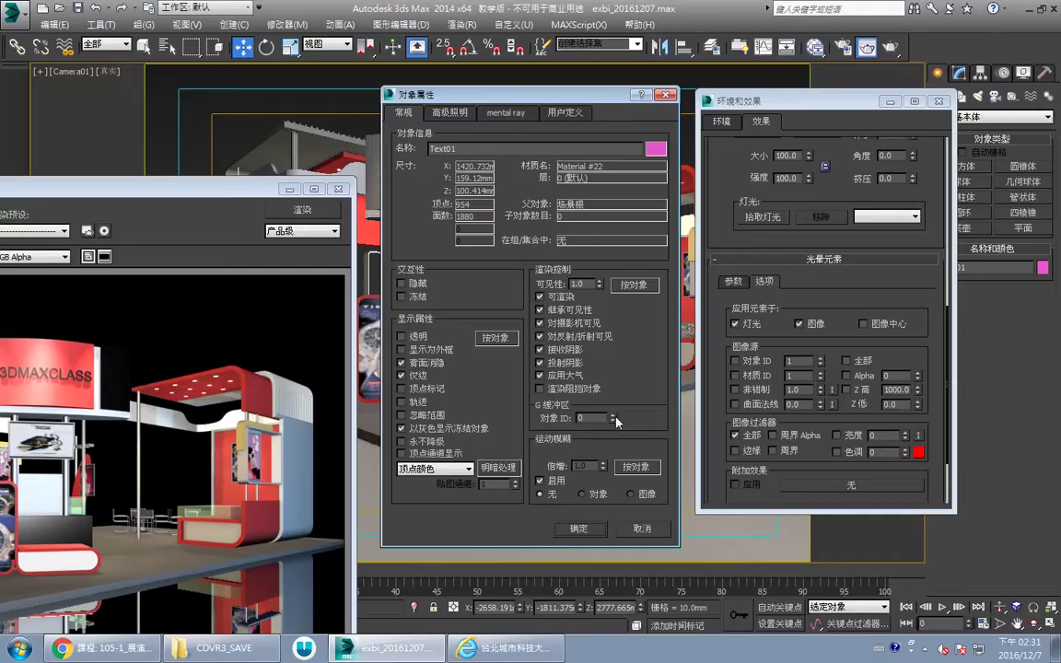
left_click(589, 528)
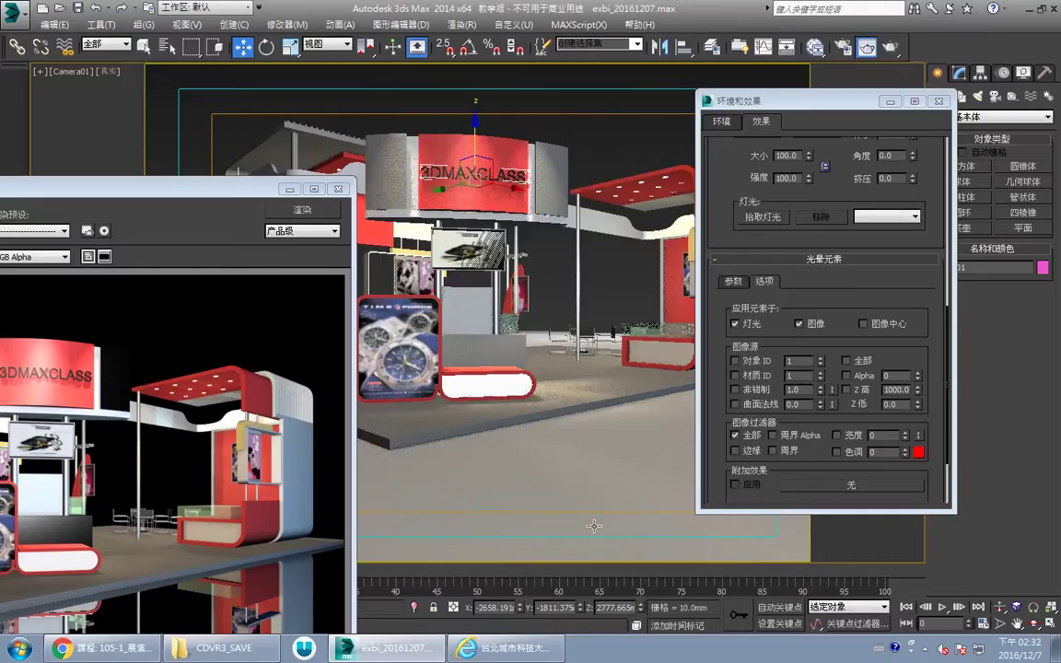
left_click(735, 361)
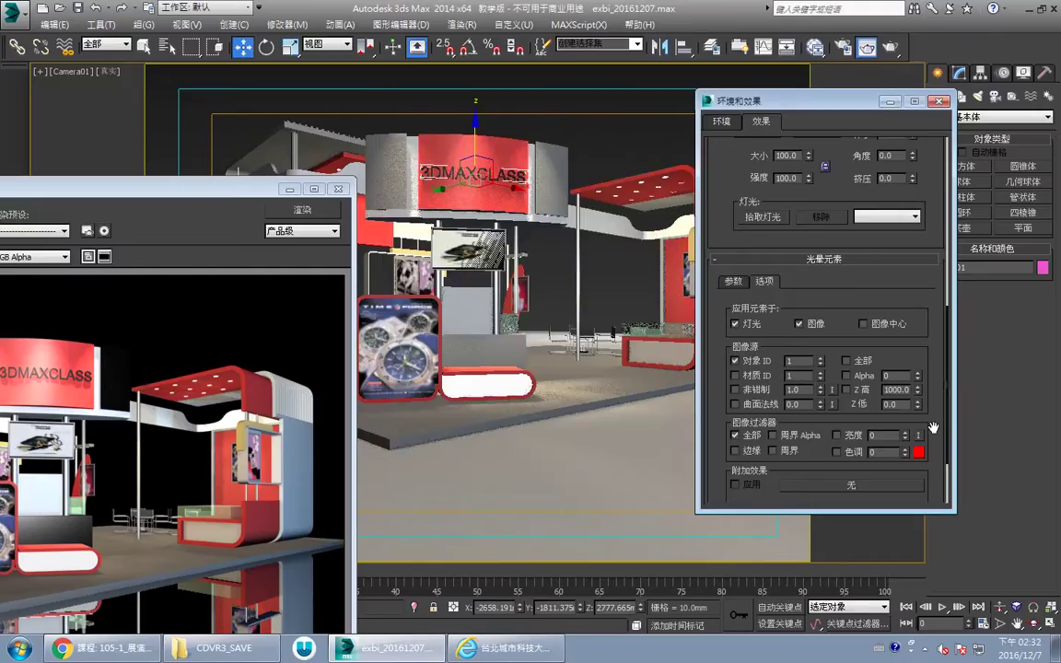
Step: Check the sign text's G-buffer object ID in its object properties, dismissing the material editor beforehand
left_click_drag(227, 187, 395, 201)
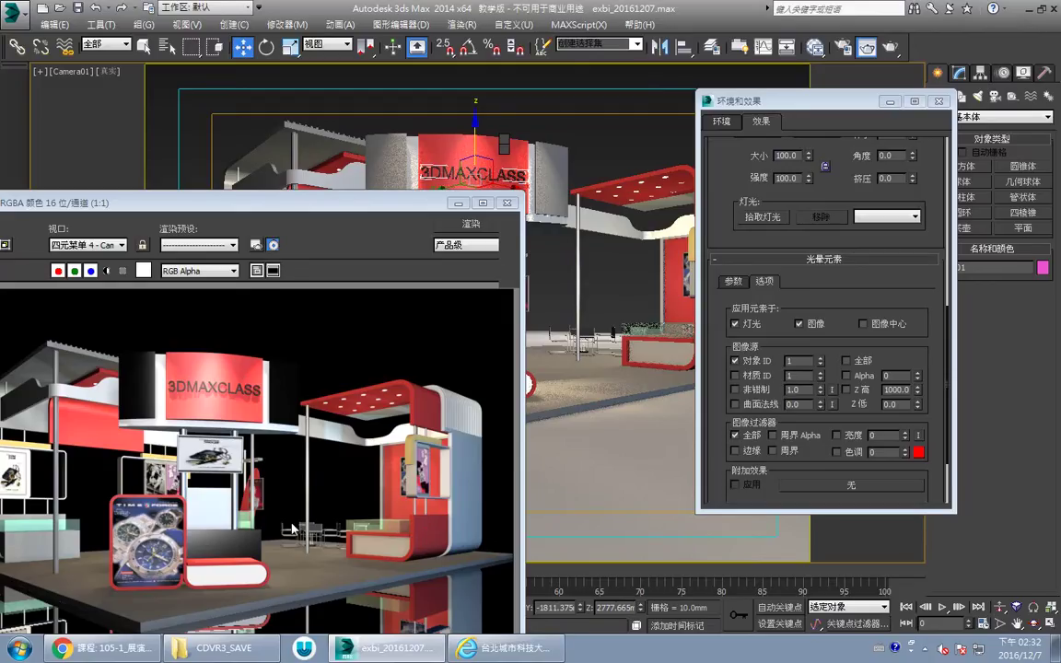
key("m")
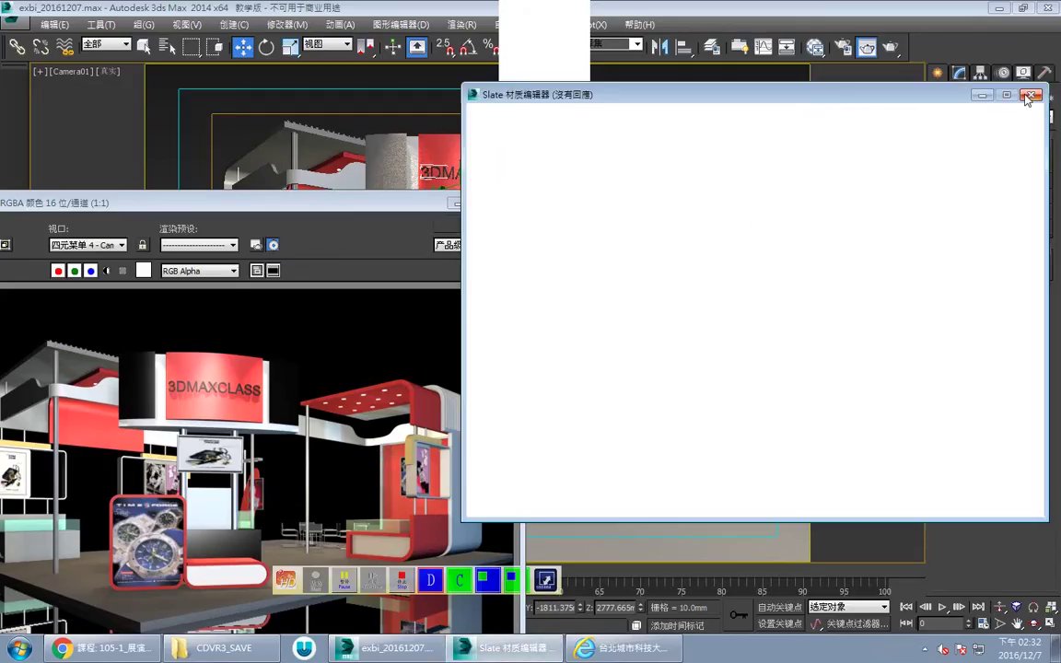
left_click(983, 96)
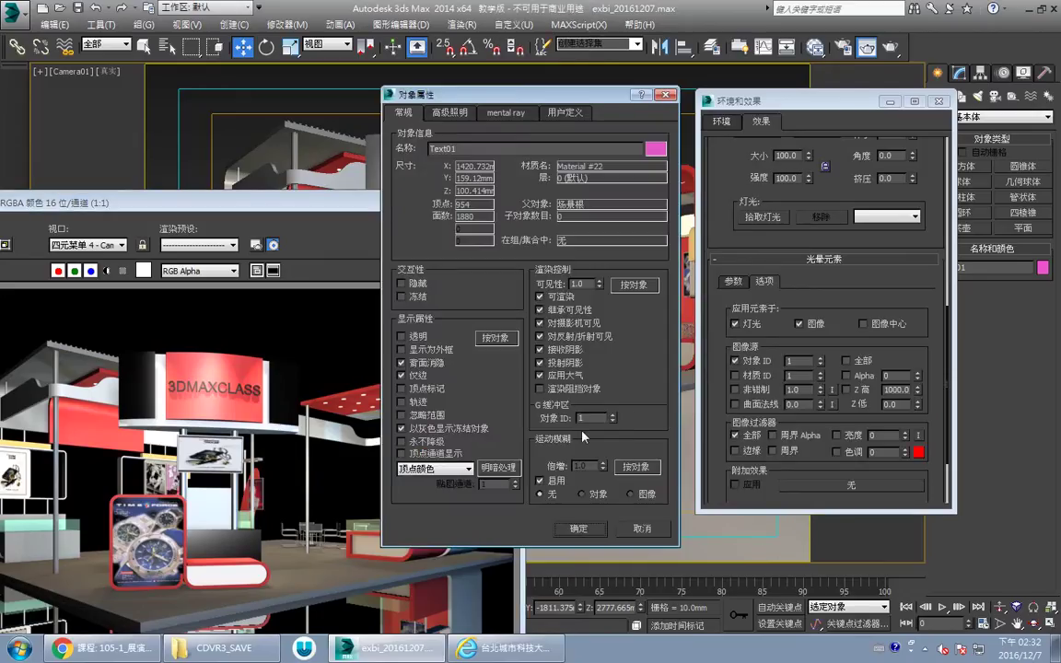
left_click(664, 94)
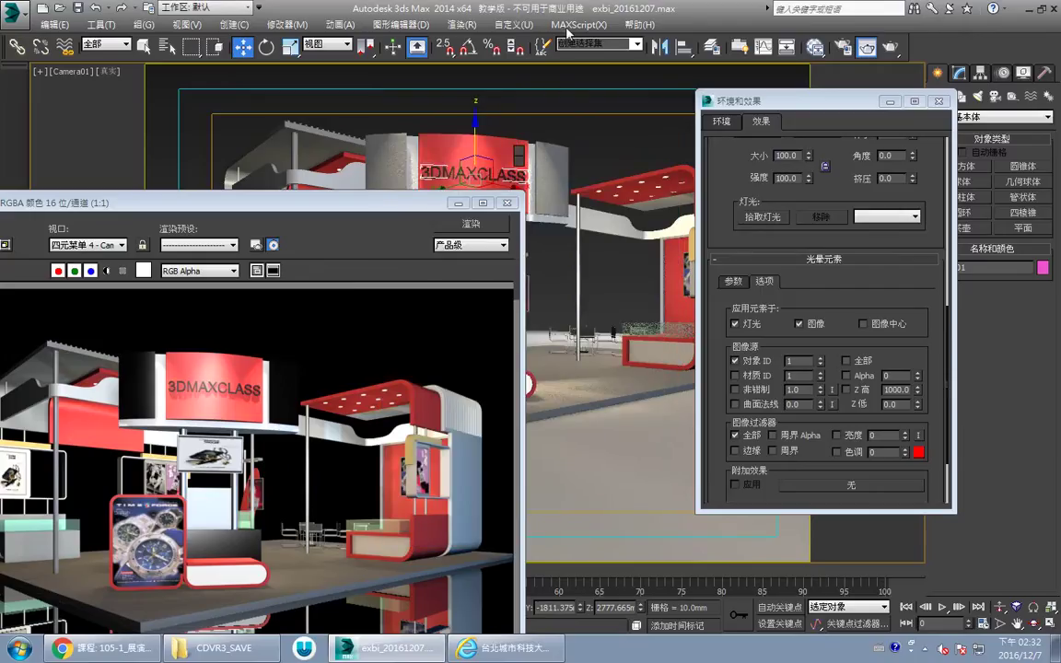
Step: Isolate the 3DMAXCLASS sign text, render it alone through the camera, and review the glow element's parameters and options
left_click_drag(372, 205, 455, 187)
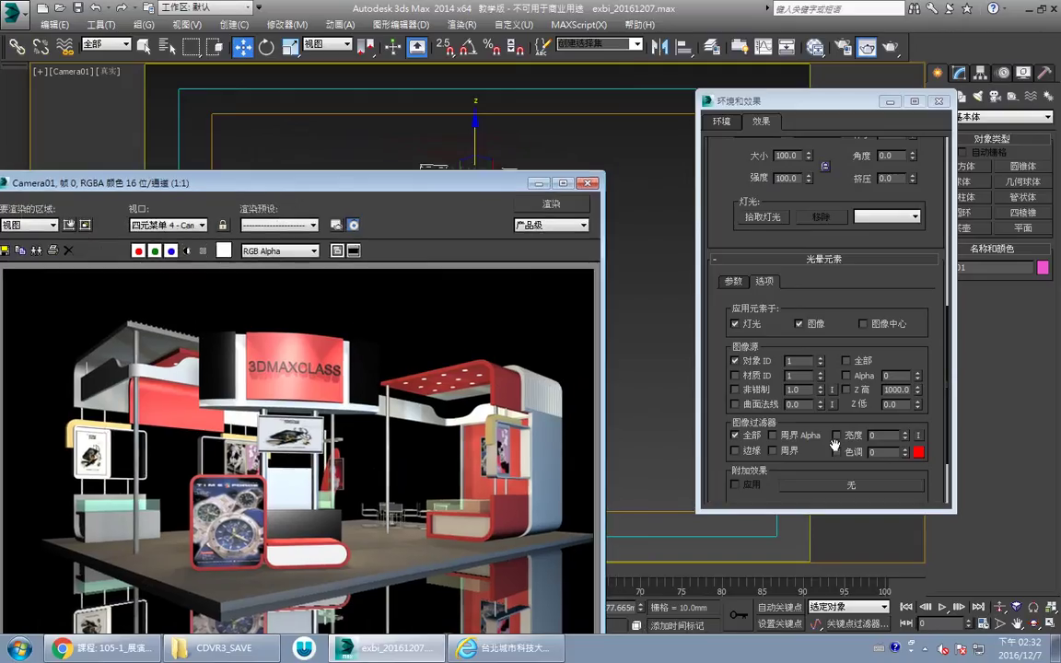
left_click(551, 203)
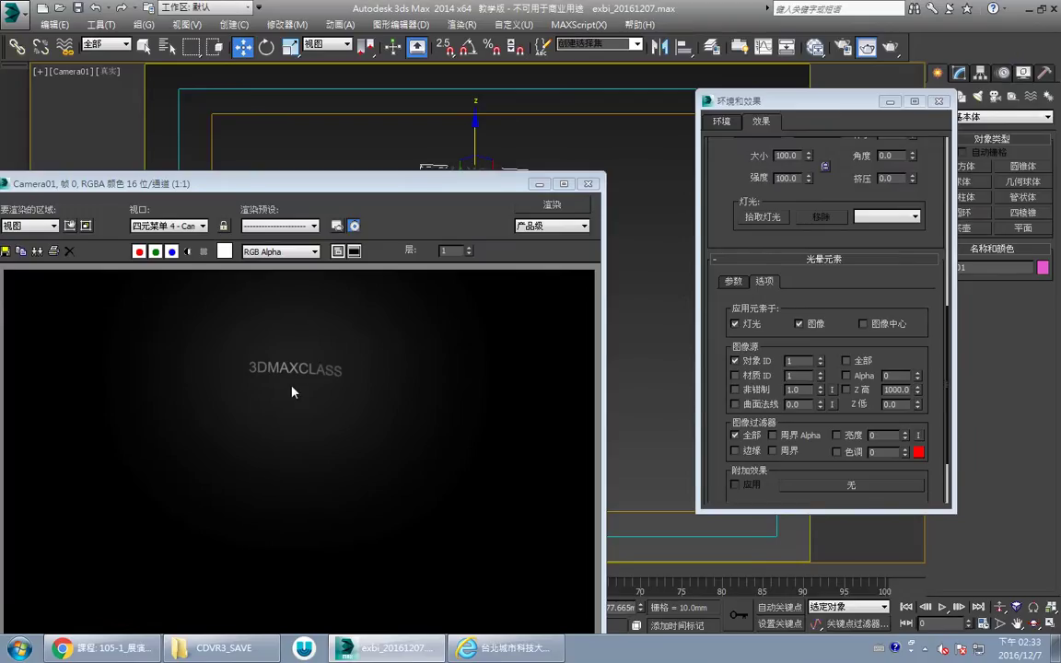
left_click(733, 281)
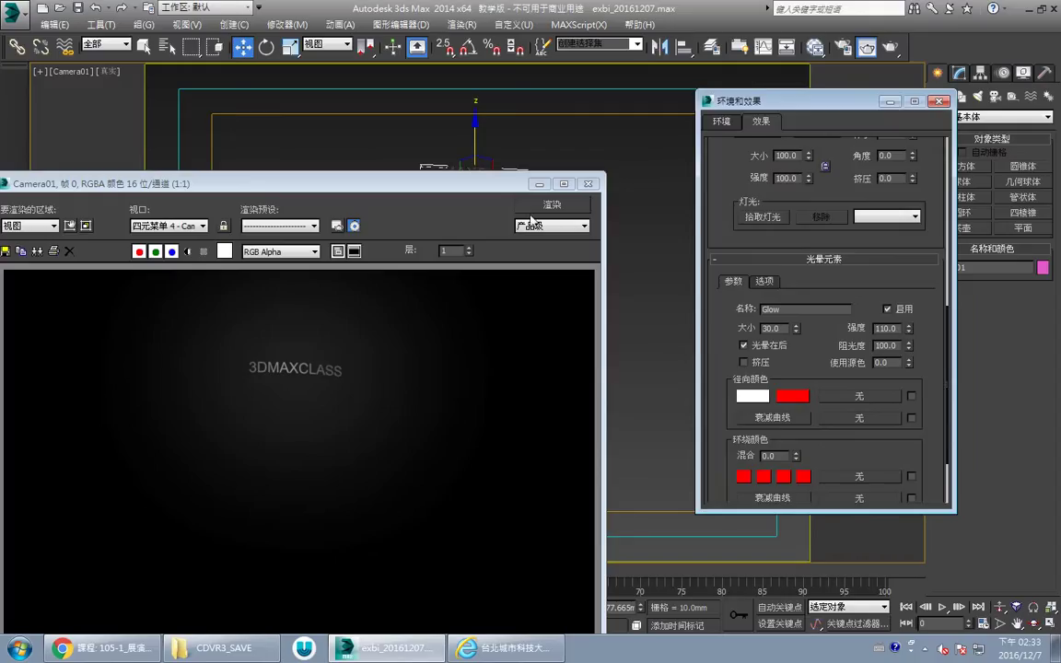
left_click(765, 281)
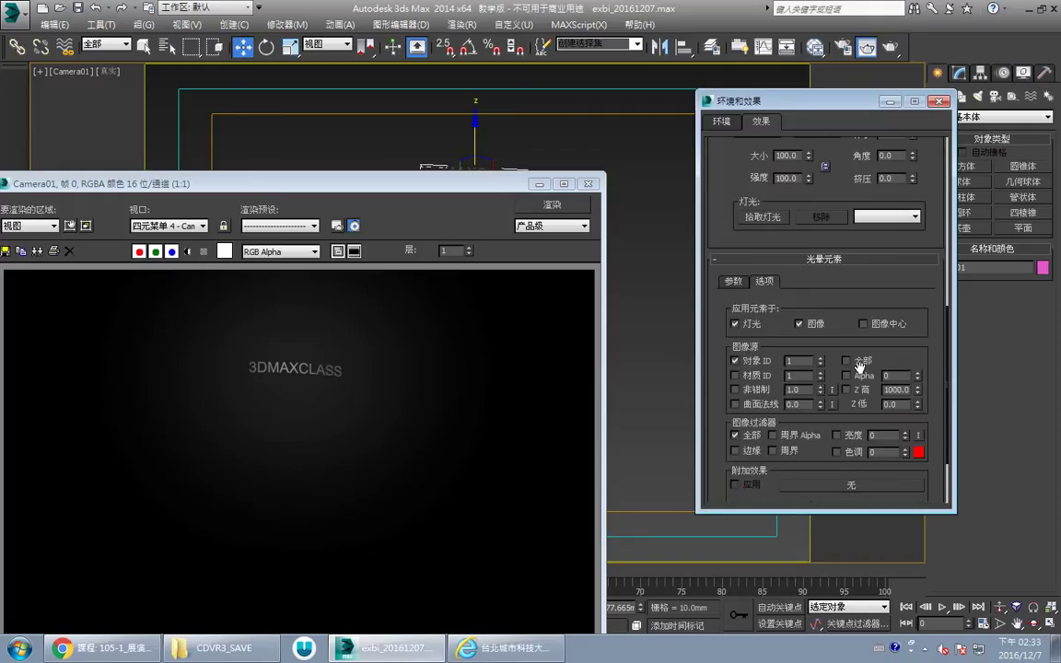
left_click_drag(733, 412, 734, 268)
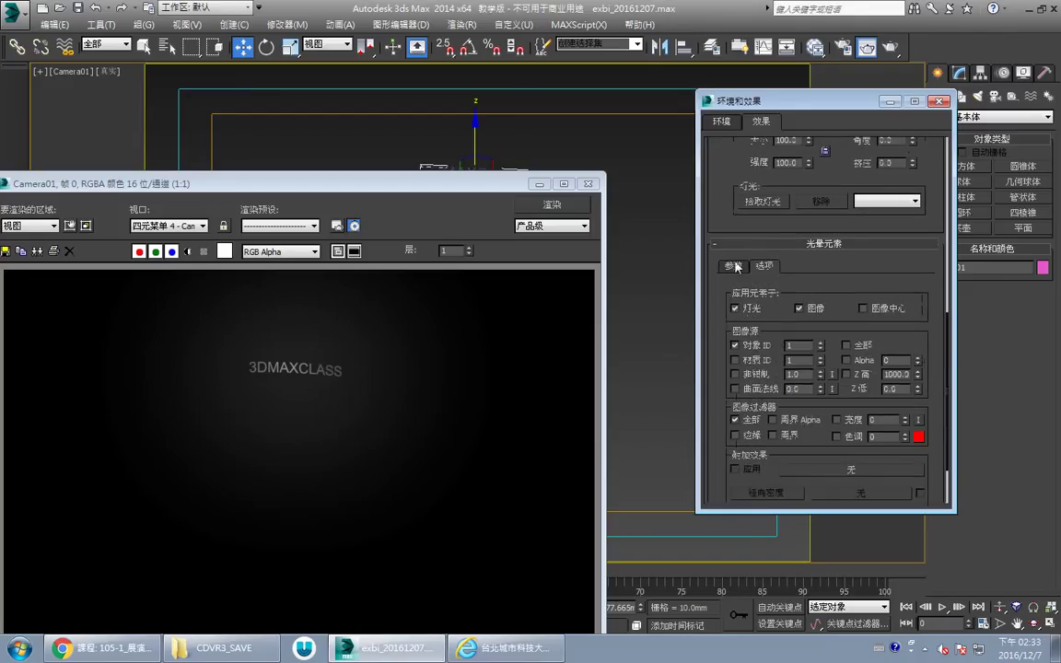
Step: Set the glow element's size (大小) to 300 and render the isolated sign text again
left_click(733, 266)
double_click(771, 313)
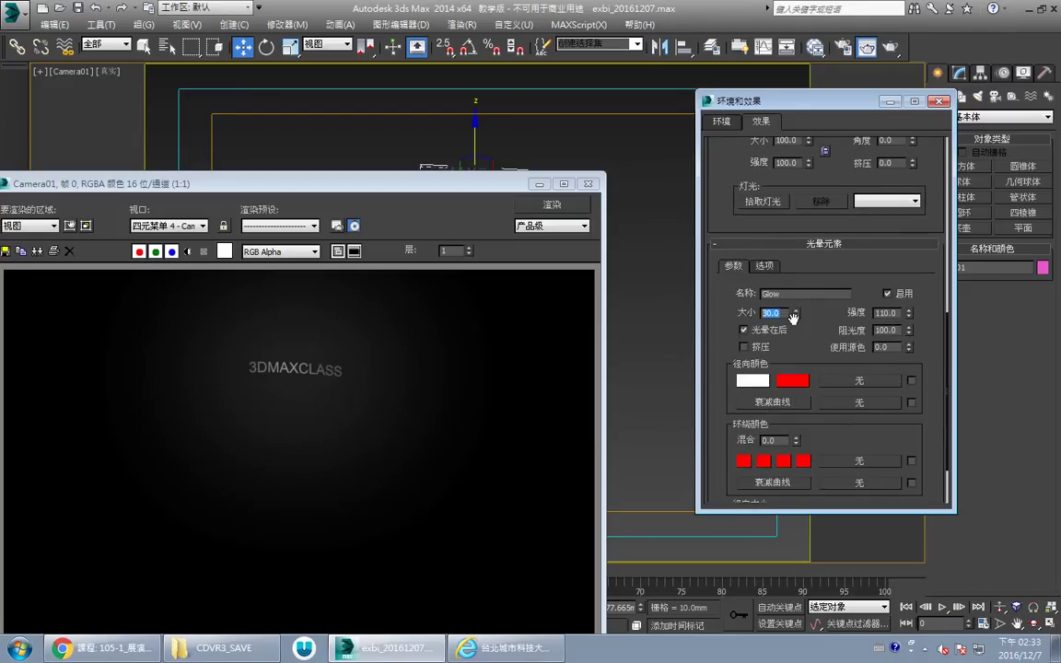
type("300")
key("Return")
left_click(534, 204)
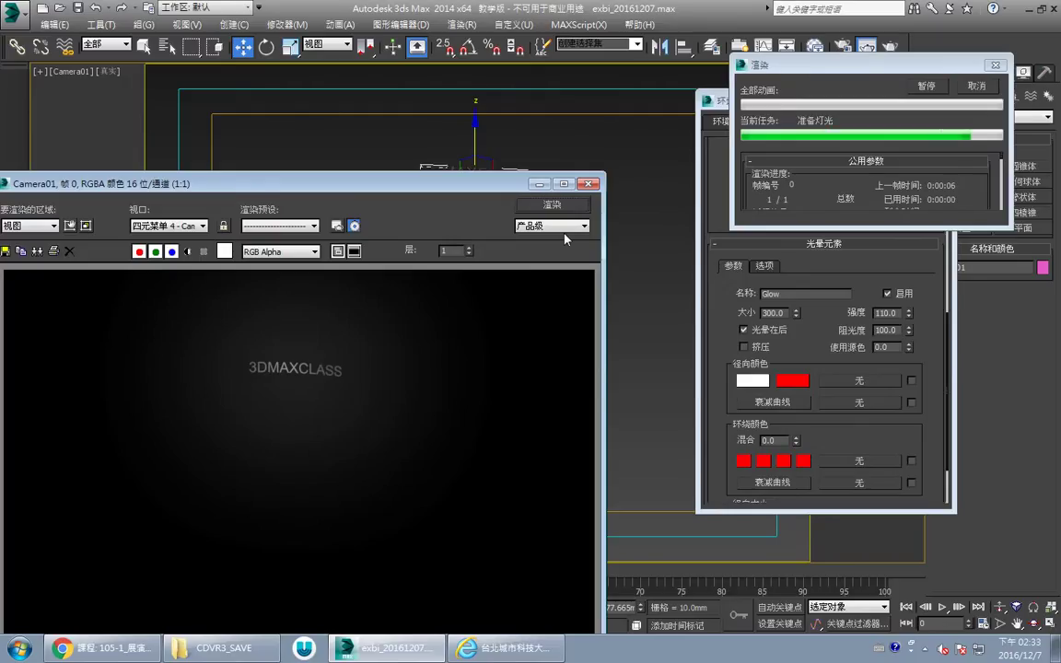
Step: Change the sign text's G-buffer object ID to 2 and set the glow's source object ID to 2
left_click_drag(429, 183, 368, 233)
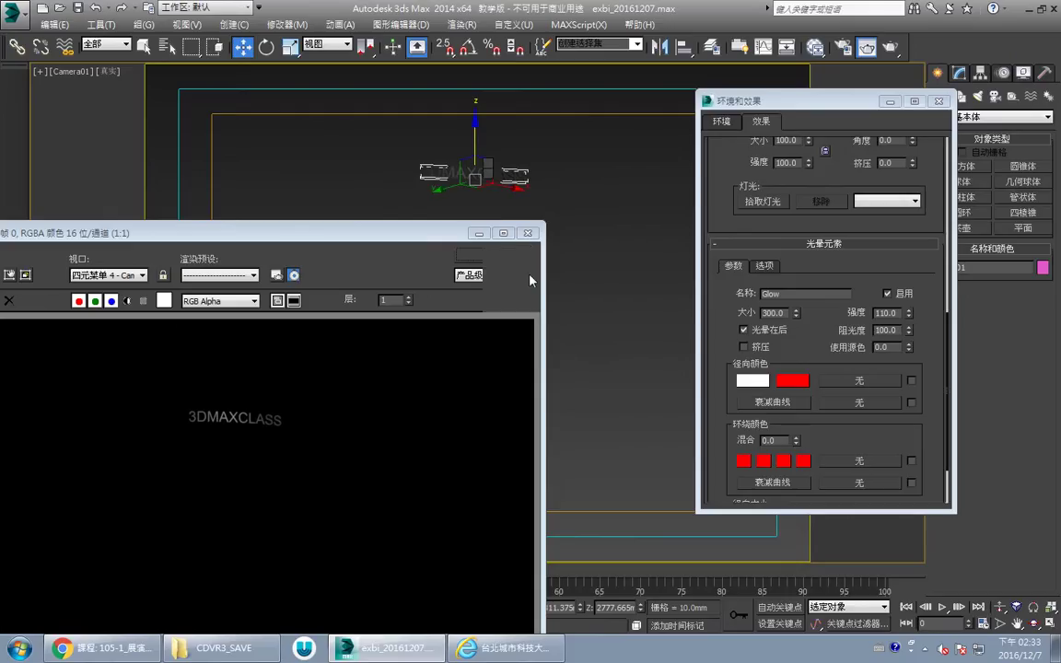
right_click(562, 276)
left_click(599, 368)
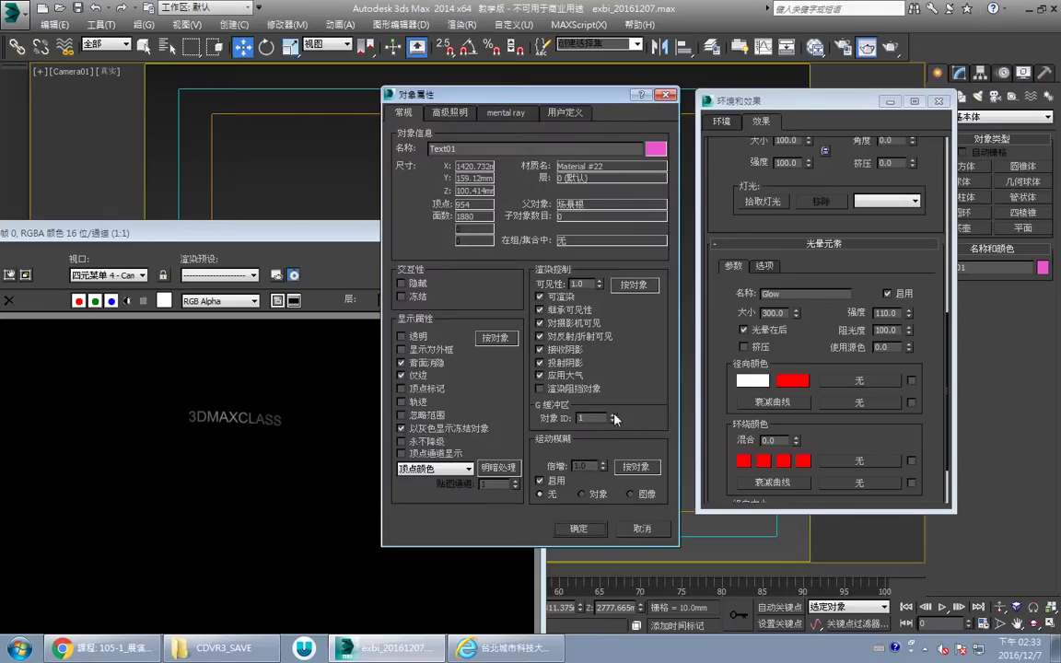
left_click(578, 527)
left_click(765, 265)
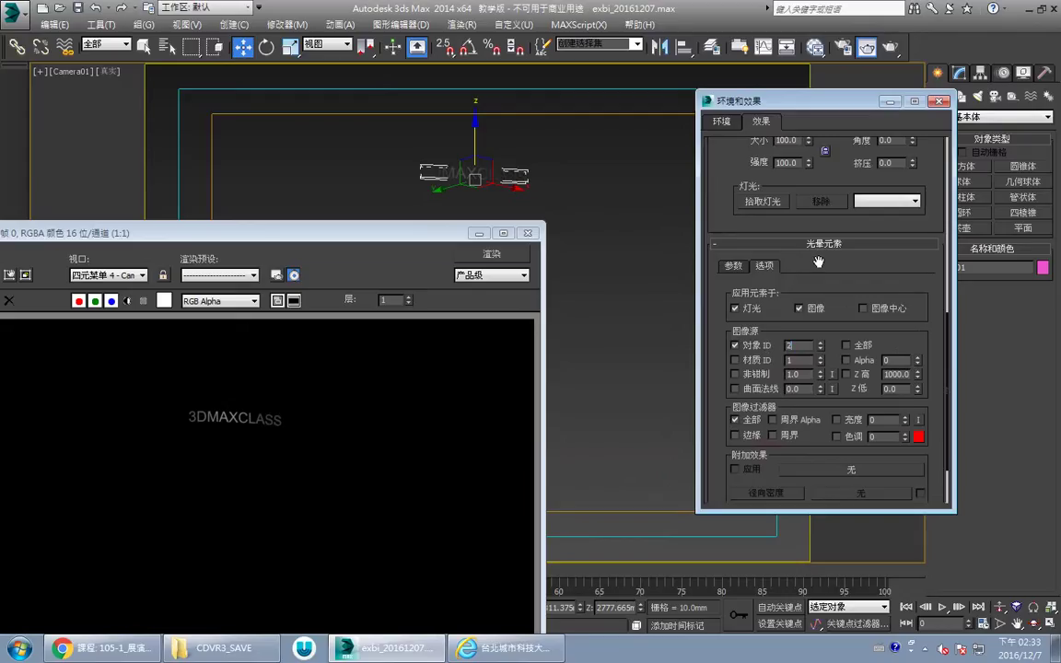
Step: Check the global lens effect settings, set the glow element's intensity (强度) to 500, and render again
left_click_drag(823, 262, 826, 448)
left_click(766, 276)
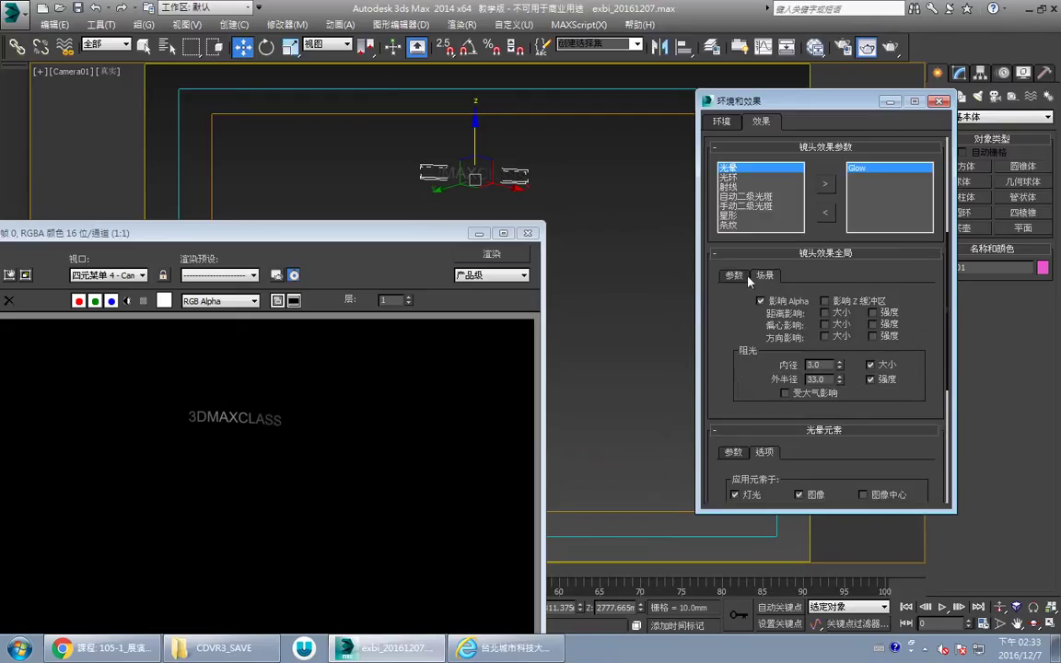
left_click(735, 278)
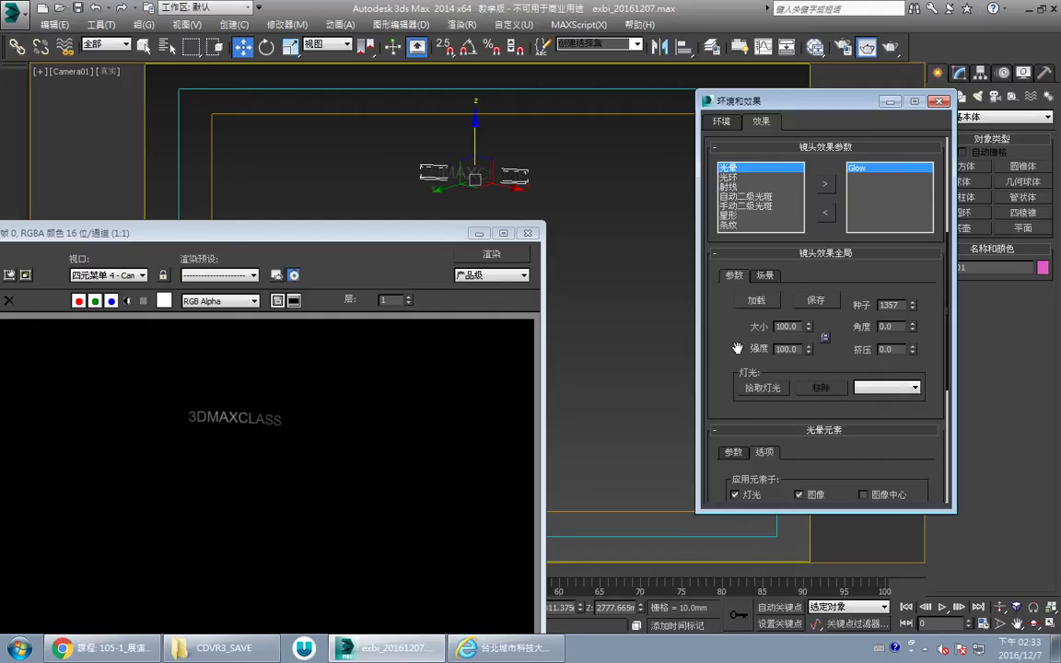
scroll(737, 348, "down", 4)
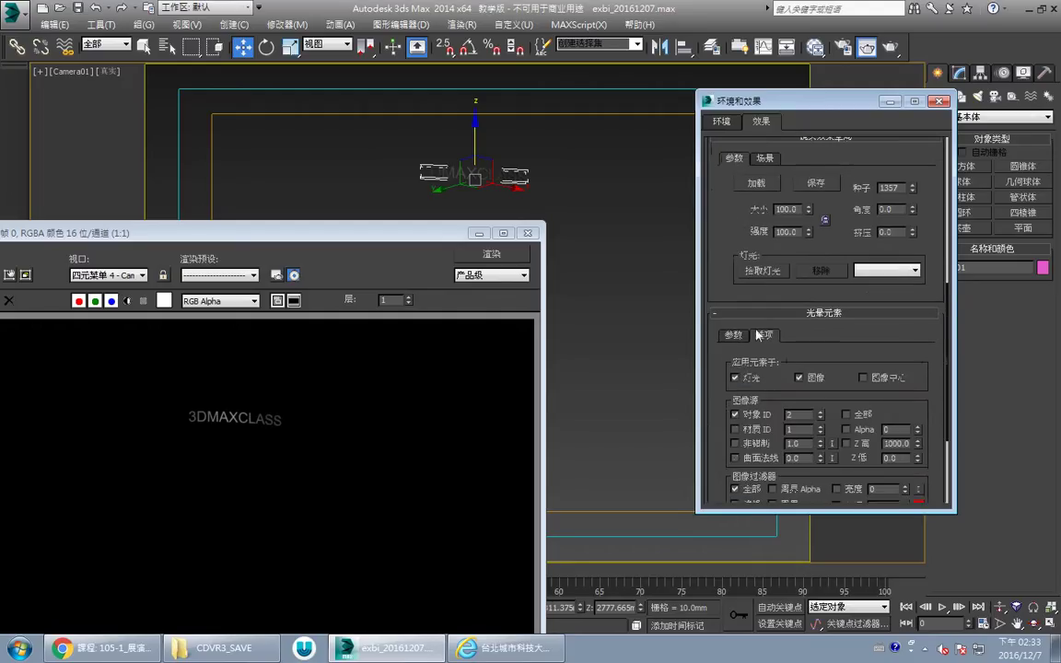
left_click(735, 338)
scroll(728, 369, "down", 3)
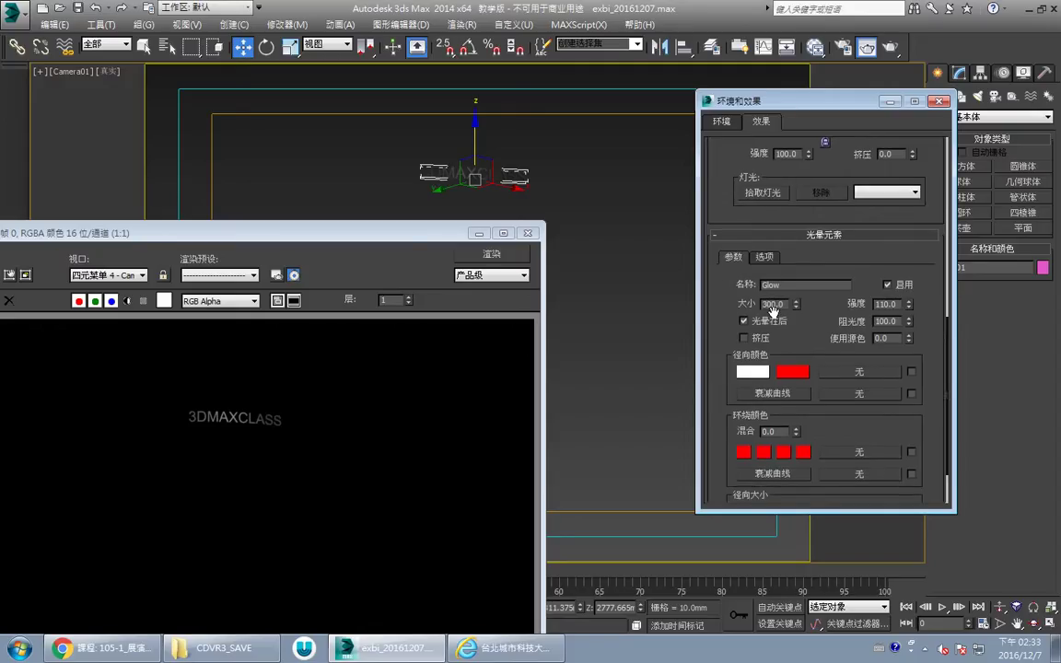
left_click_drag(887, 304, 875, 304)
type("50")
key("Return")
left_click(516, 257)
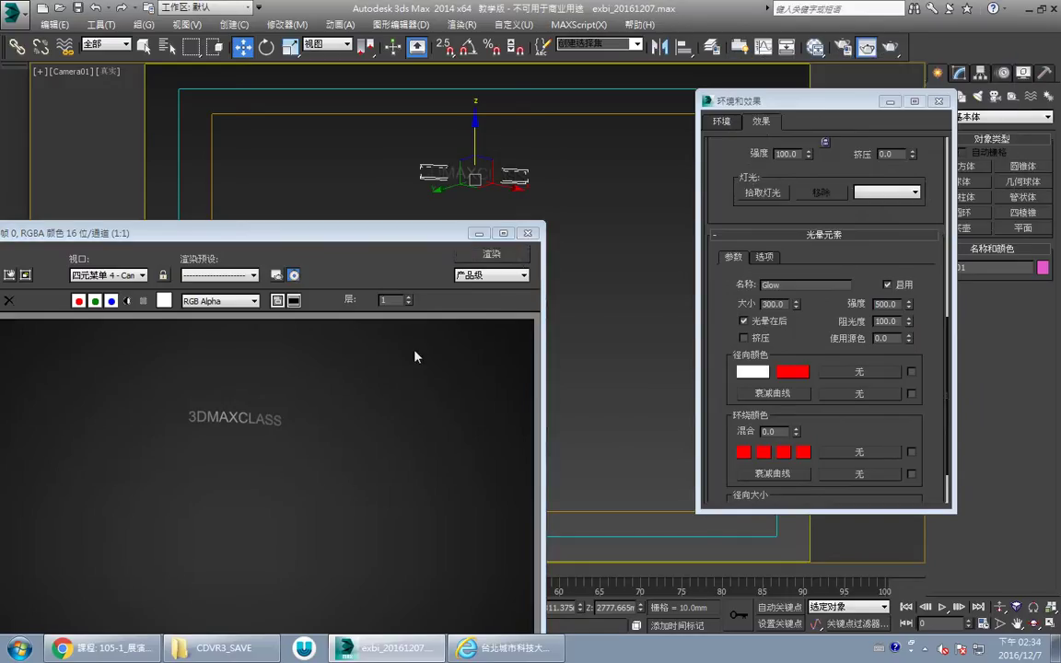
left_click_drag(346, 230, 469, 182)
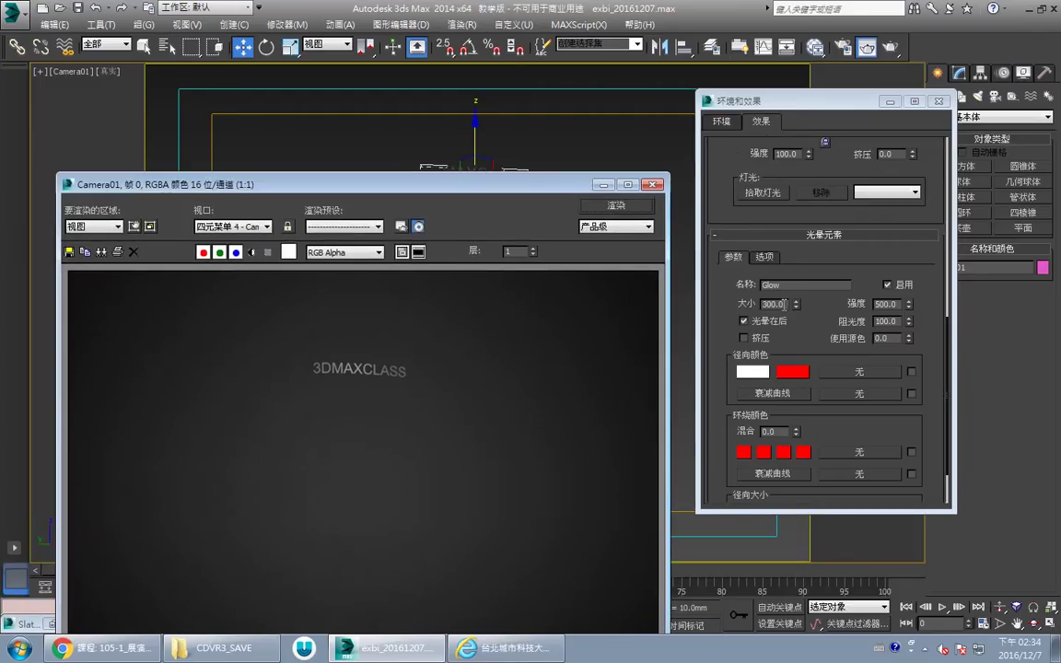
Step: Reduce the glow element's size (大小) to 5 and render the isolated text
left_click_drag(785, 304, 738, 304)
type("5")
left_click(642, 207)
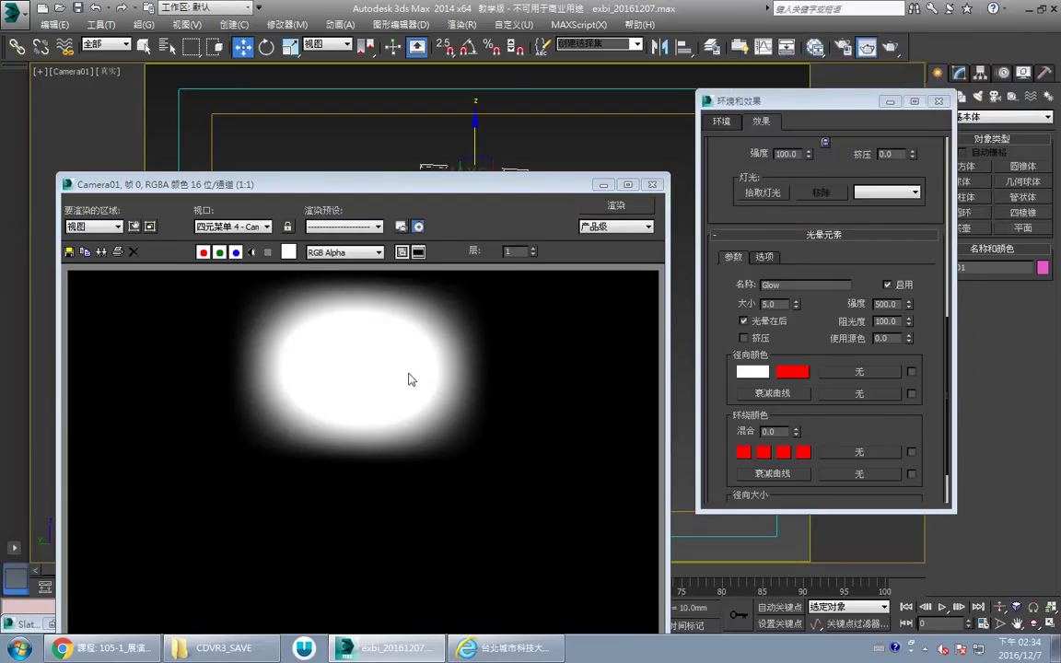
Step: Lower the glow element's intensity (强度) to 10 and render the isolated text
double_click(886, 304)
type("10")
key("Return")
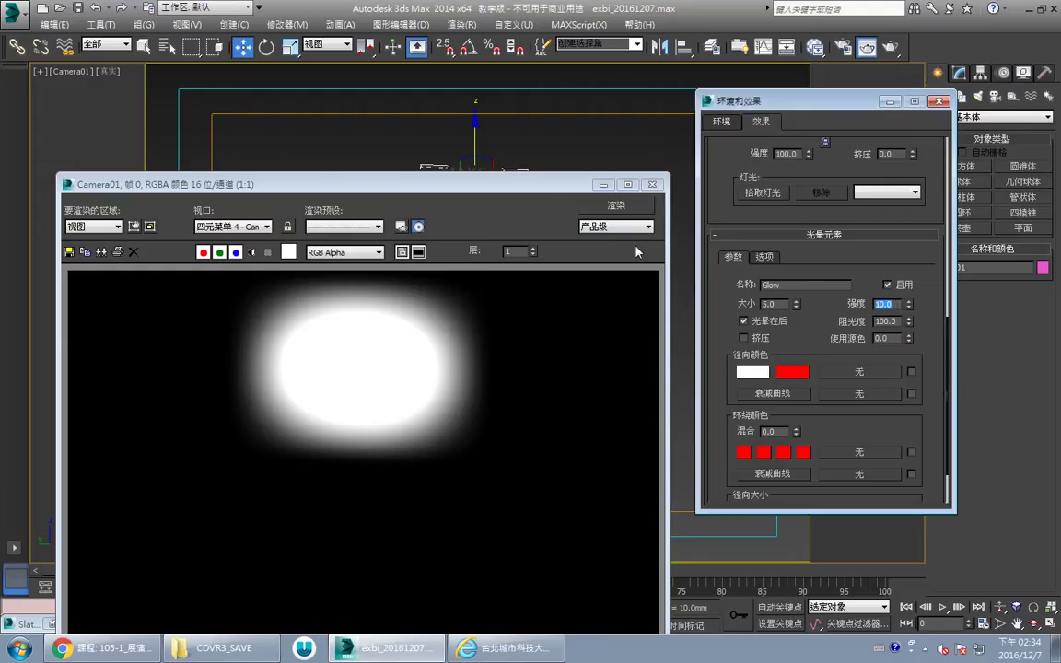
left_click(616, 206)
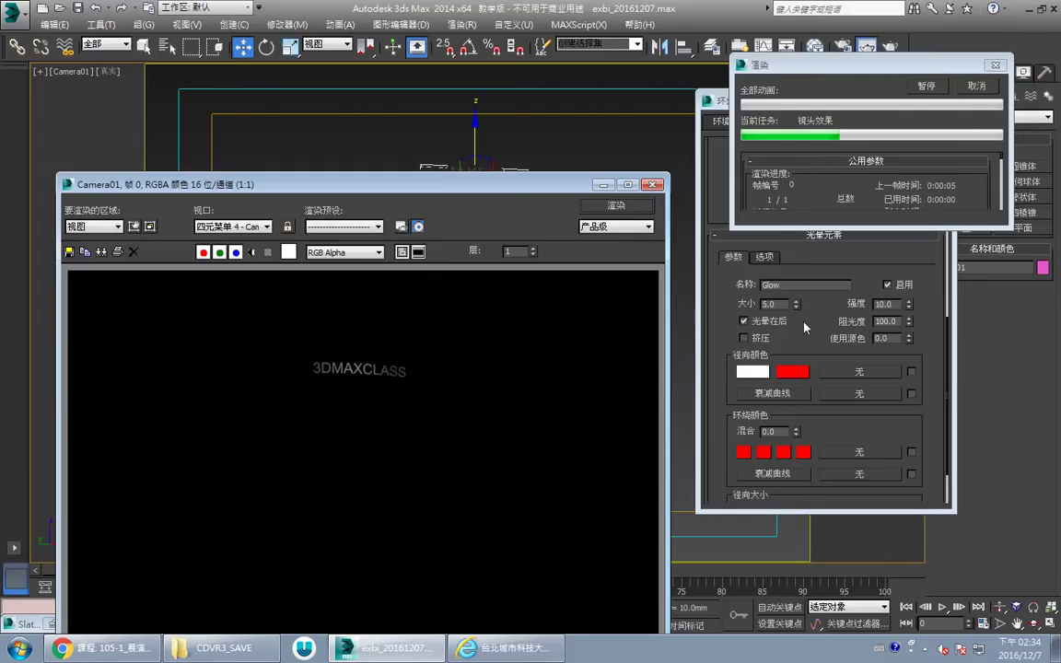
Step: Raise the glow element's intensity (强度) to 100 and render the isolated text
double_click(884, 305)
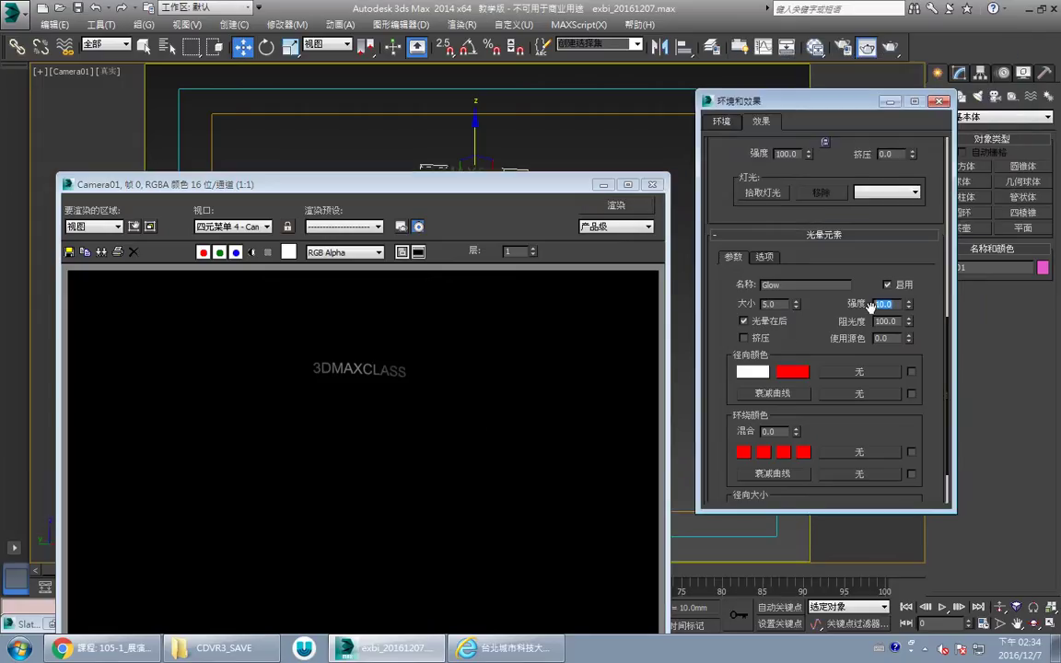
type("80")
type("0")
left_click(615, 205)
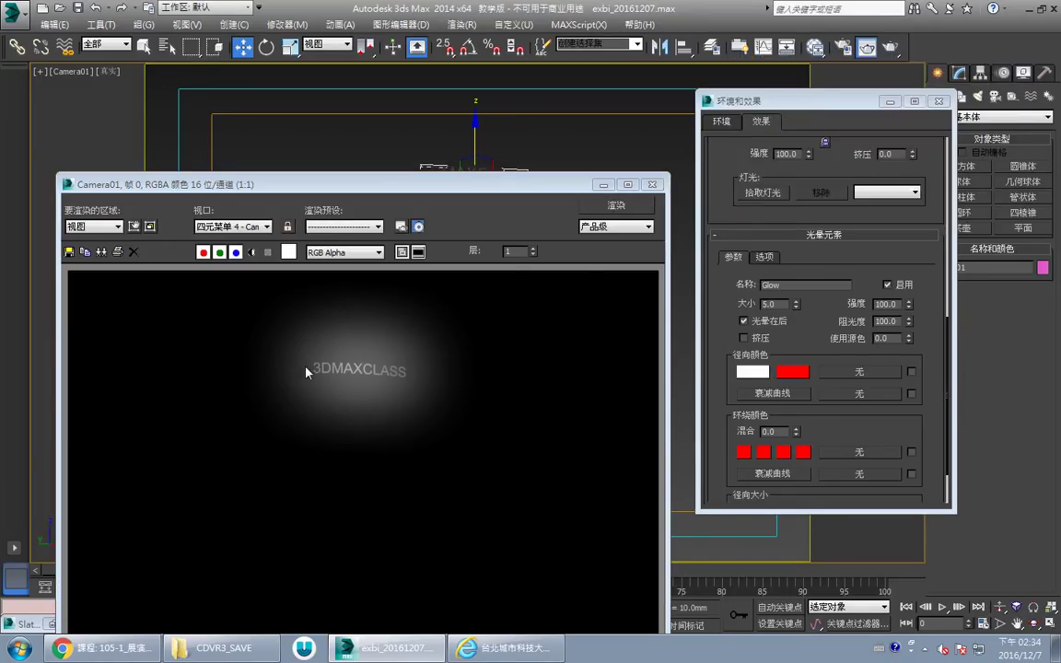
Step: Reduce the glow element's size (大小) to 1 and render to compare the halo around the text
left_click_drag(781, 304, 710, 303)
type("1")
key("Return")
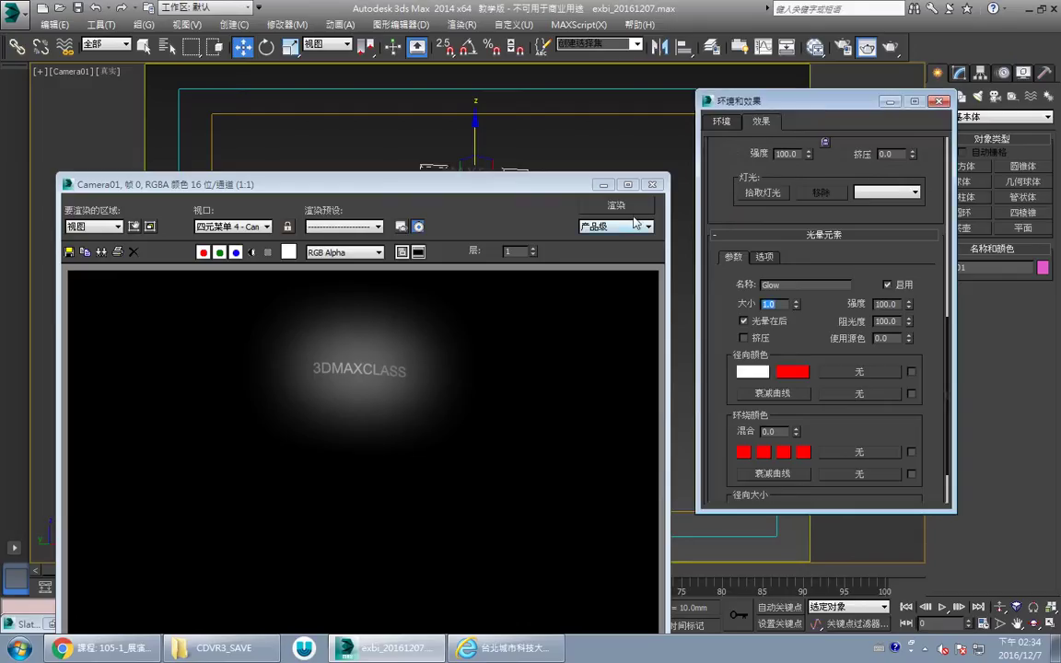
left_click(635, 210)
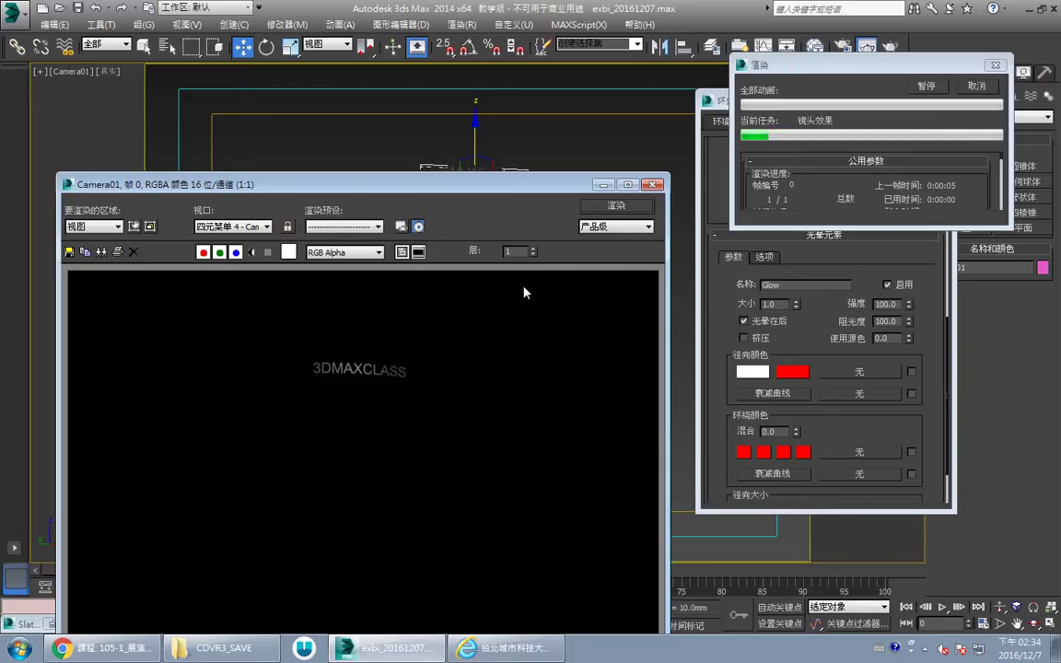
Step: Shrink the glow element's size (大小) to 0.2 and render the sign text again
left_click_drag(787, 304, 743, 304)
type("0.2")
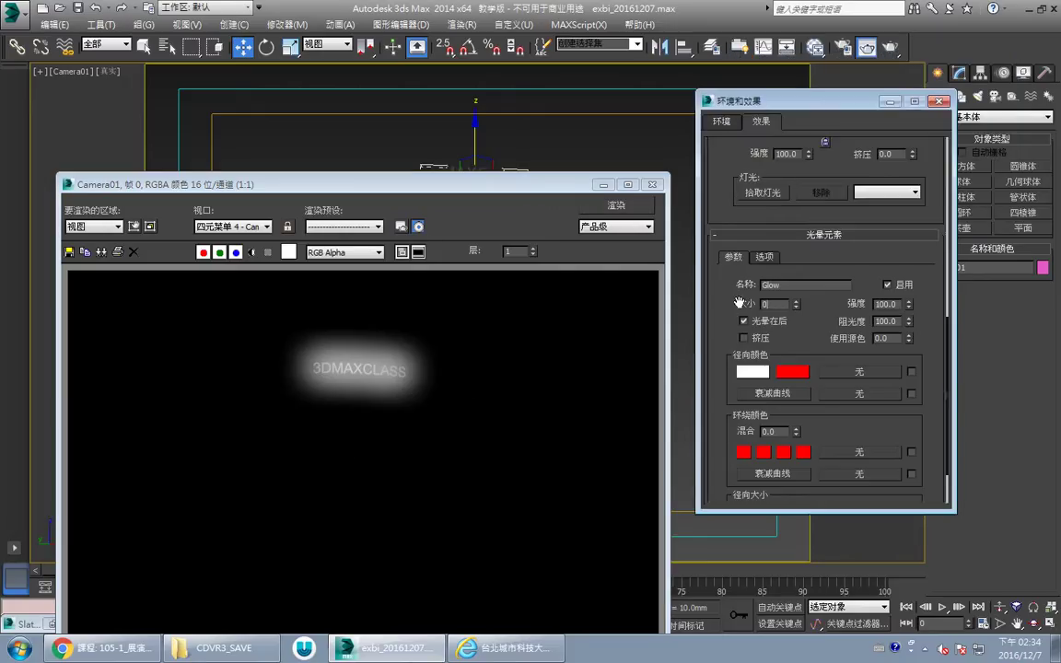
key("Return")
left_click(640, 211)
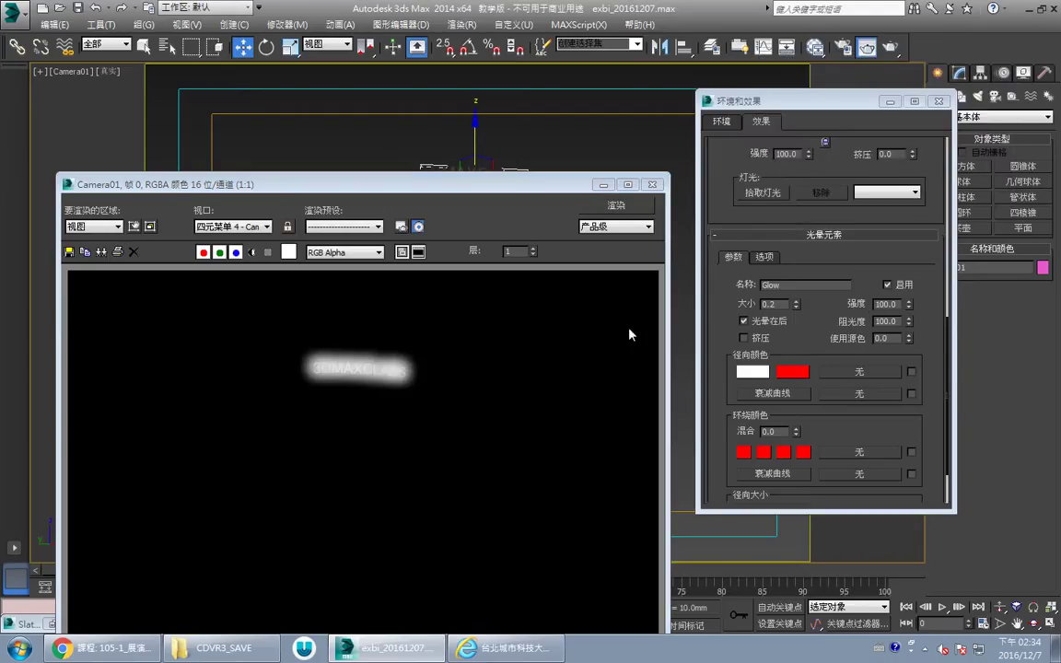
Step: Set the glow element's size (大小) to 0.1 and its intensity (强度) to 50, and render the text
left_click_drag(781, 307, 772, 307)
type("1")
key("Return")
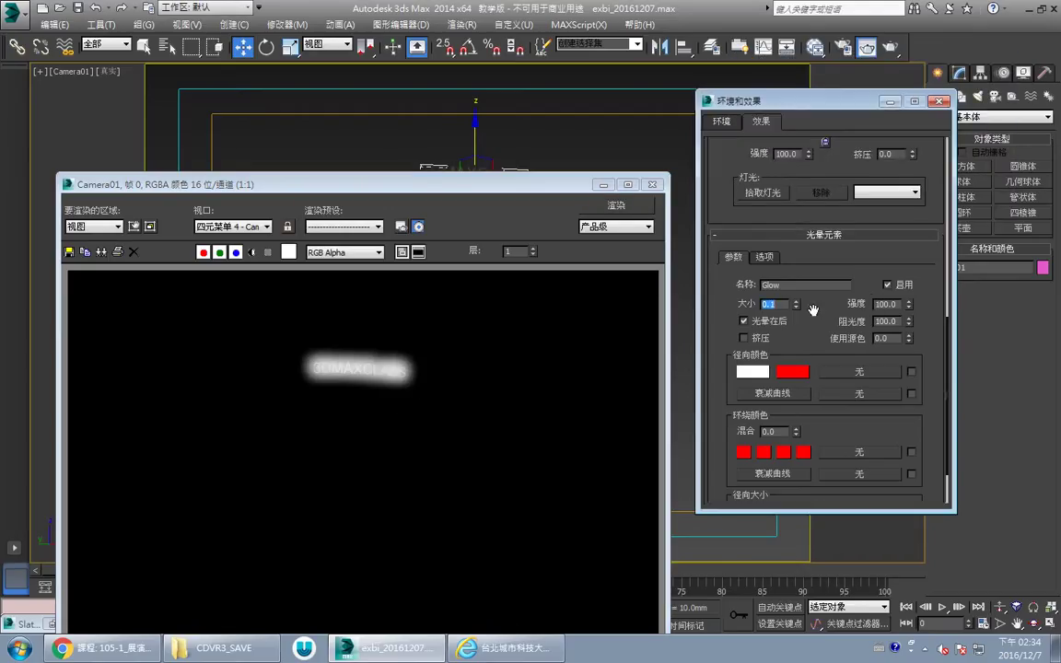
left_click_drag(884, 304, 874, 306)
type("5")
left_click(616, 206)
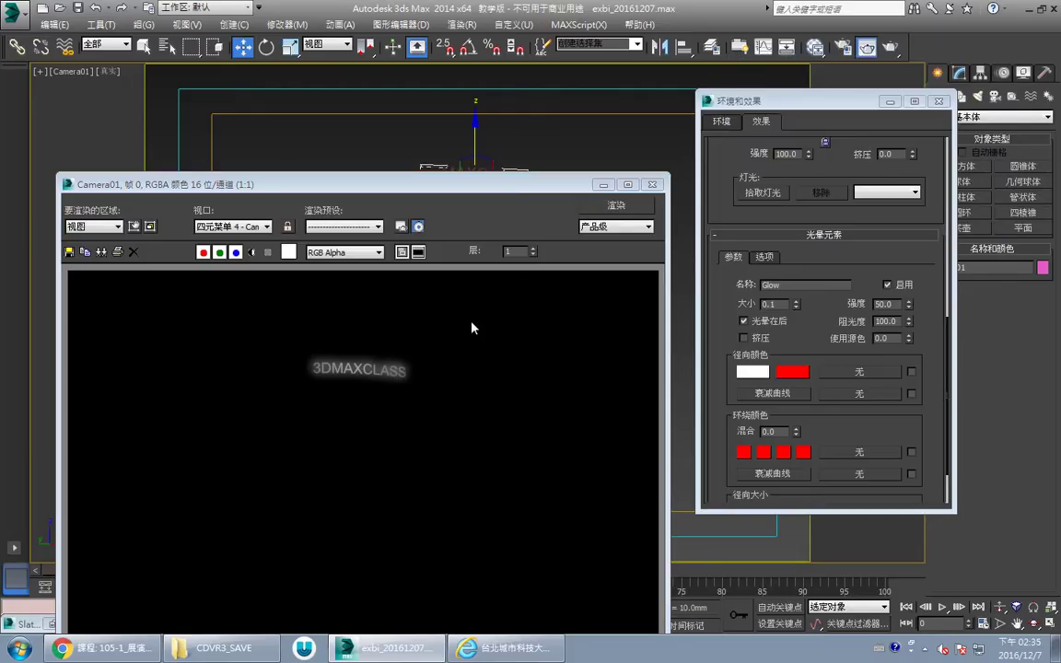
Step: Set the glow element's intensity (强度) to 80 and render the isolated sign text
double_click(881, 303)
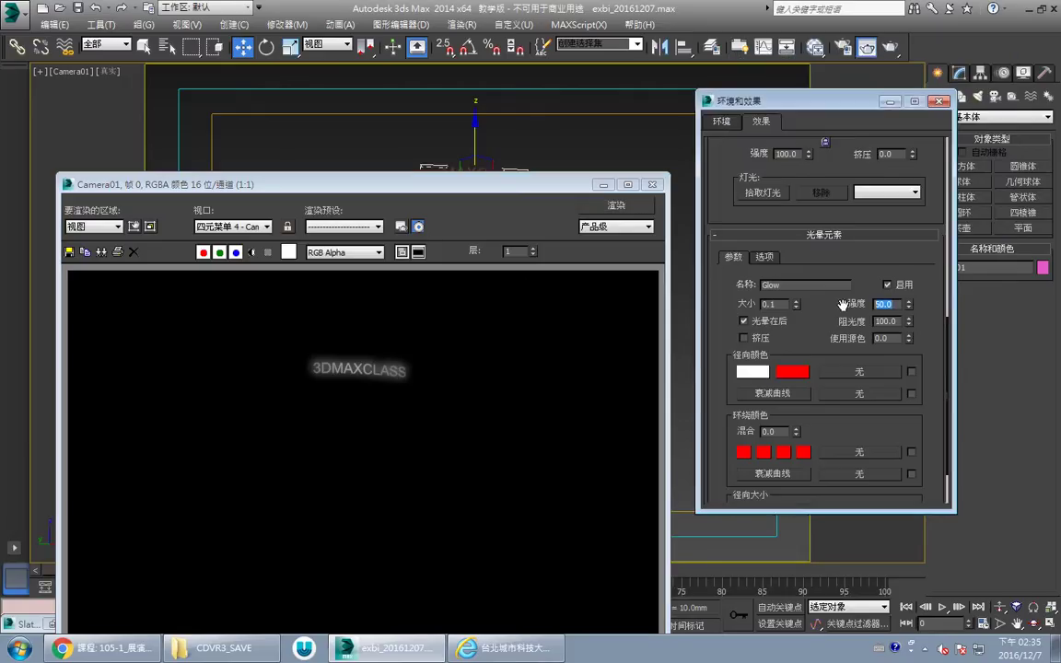
type("80")
key("shift+q")
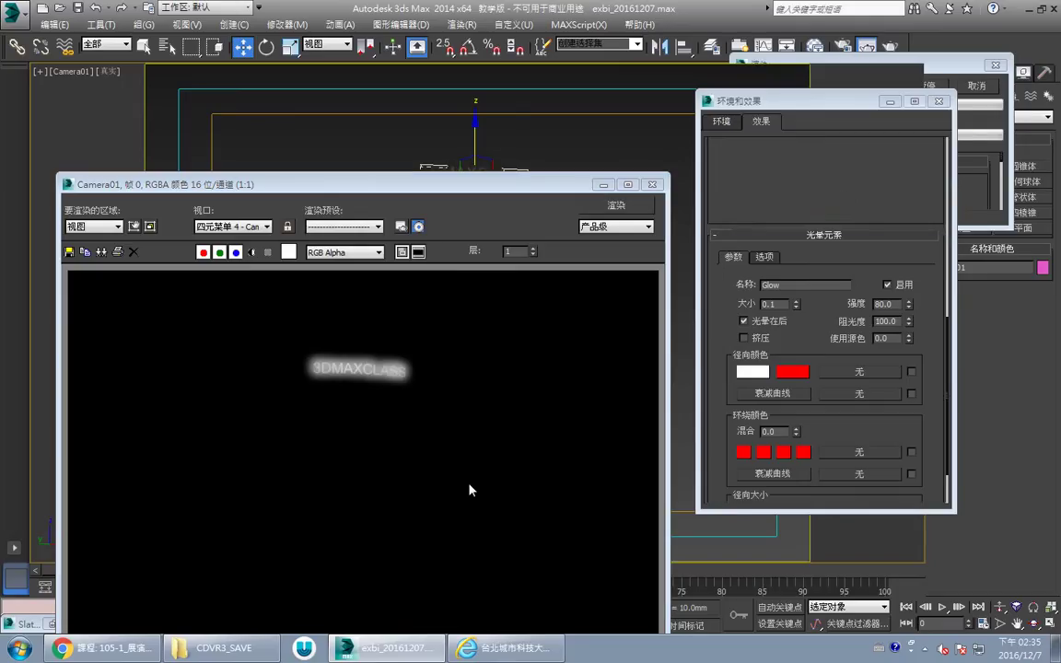
mouse_move(514, 195)
left_mouse_down()
mouse_move(424, 287)
mouse_move(427, 161)
left_mouse_up()
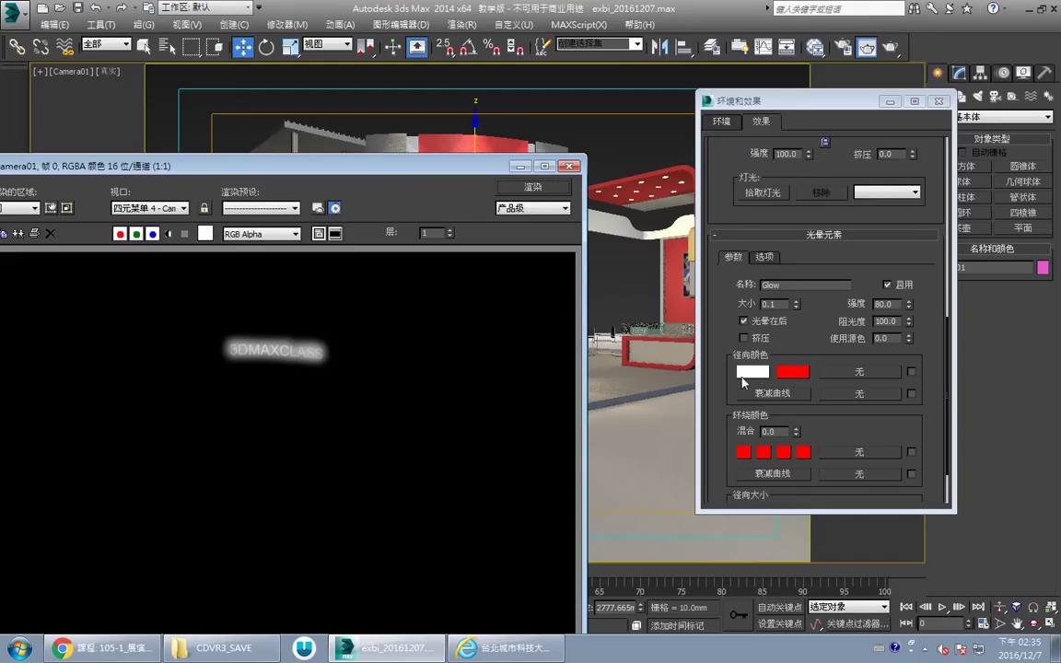
Step: Add a Star (星形) element to the lens effects alongside the Glow element
left_click_drag(725, 373, 725, 474)
left_click_drag(737, 274, 725, 374)
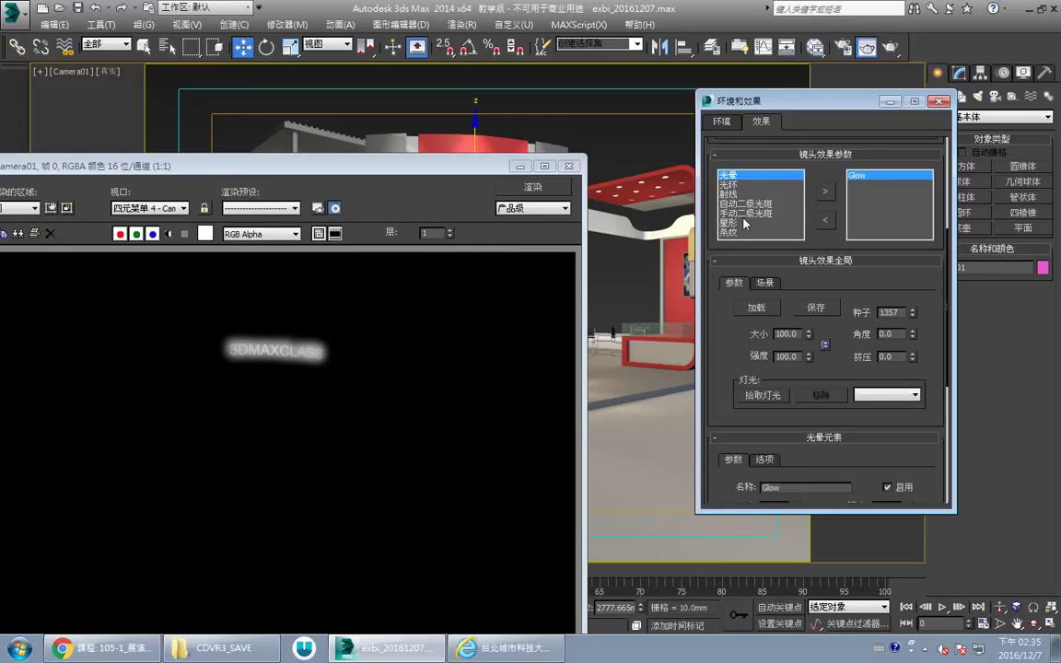
left_click_drag(398, 164, 423, 288)
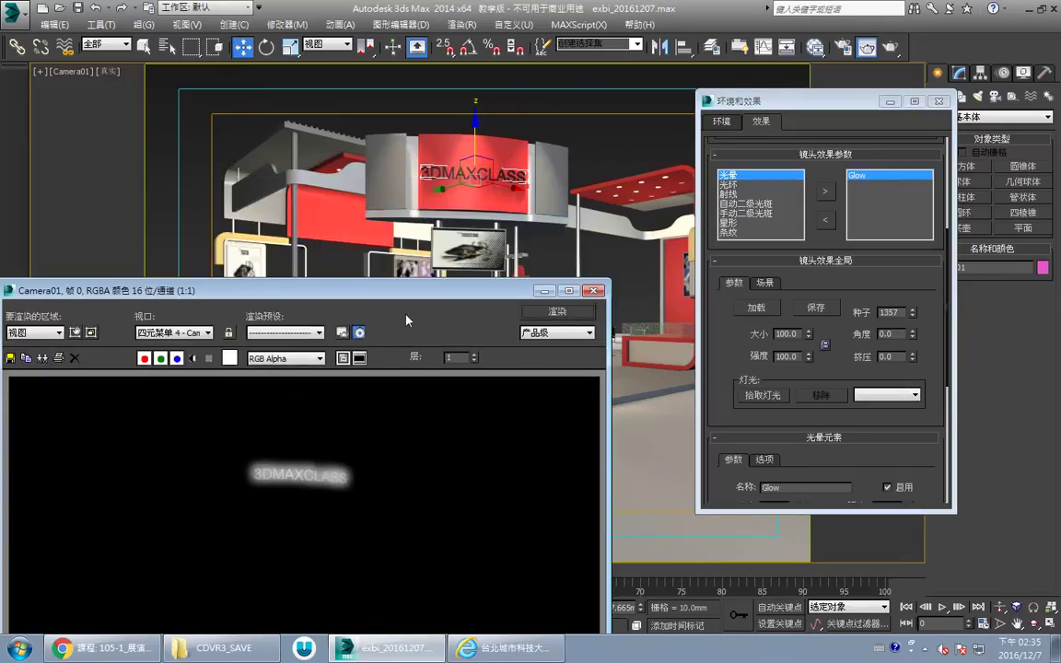
left_click_drag(398, 291, 213, 257)
left_click(783, 223)
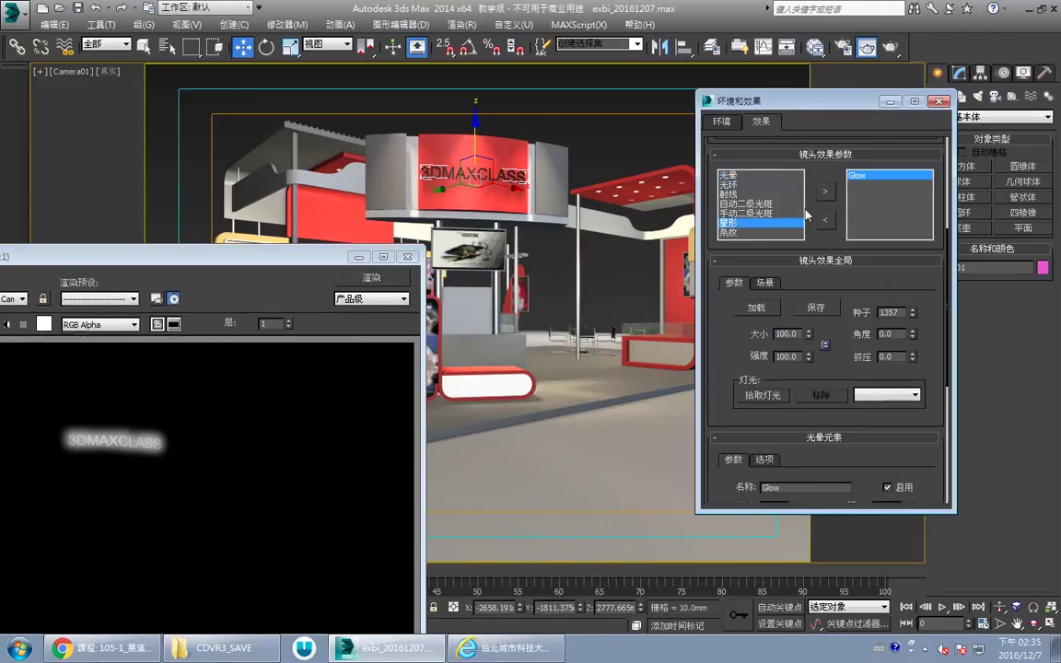
left_click(824, 192)
scroll(915, 262, "down", 5)
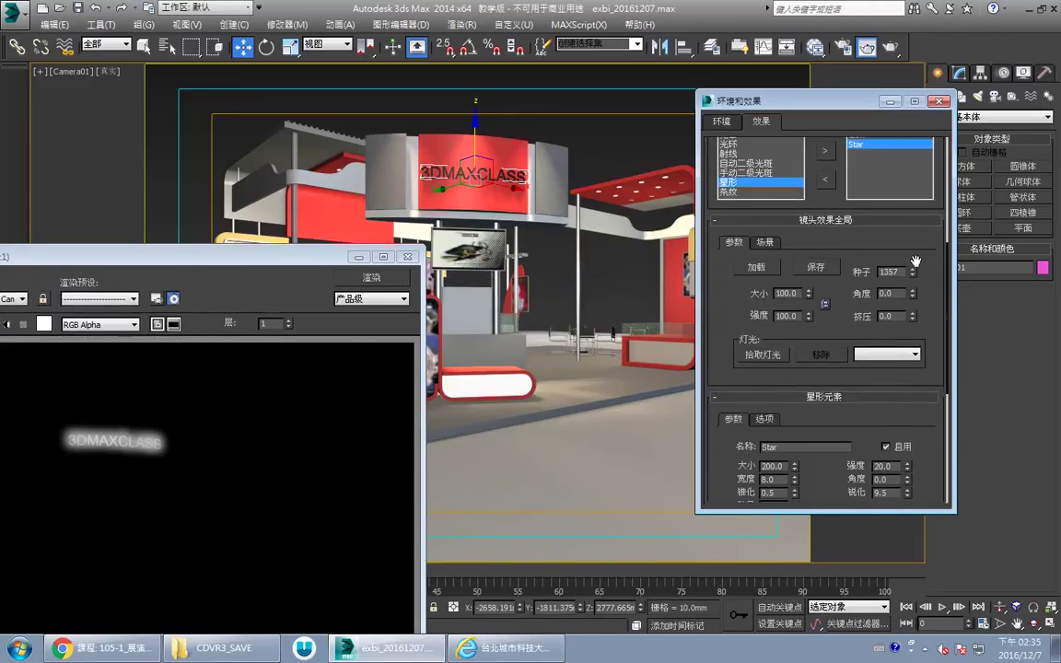
scroll(916, 262, "down", 3)
Step: Check the name of one of the red canopy's ceiling lamps in its object properties
left_click(676, 187)
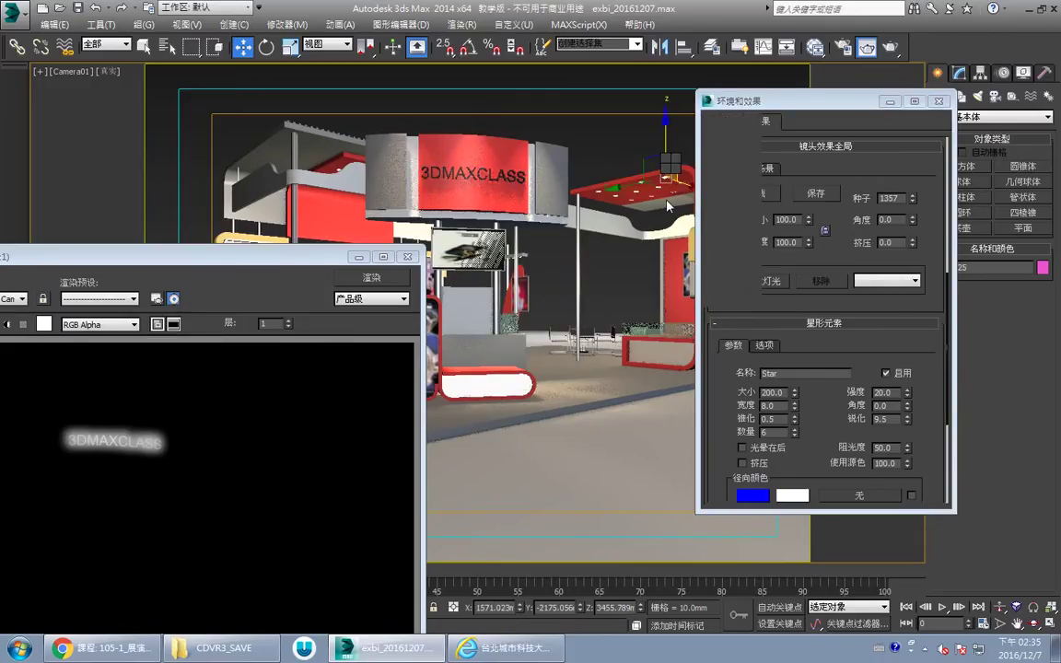
left_click(699, 250)
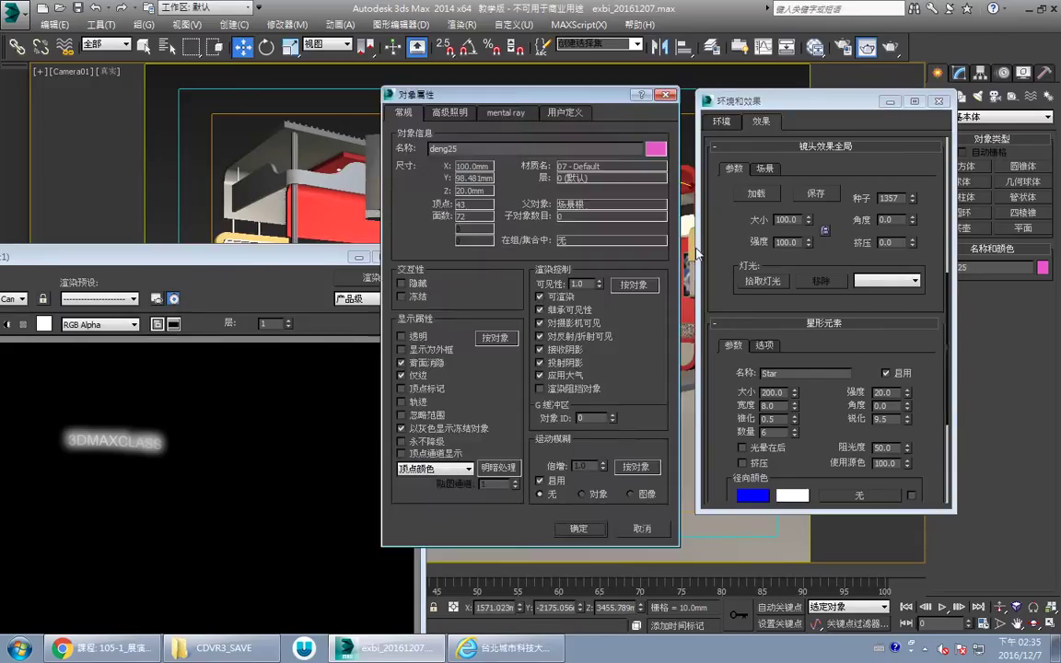
left_click(642, 529)
Step: Select all scene objects whose names begin with "deng" and isolate them in the camera view
left_click_drag(781, 102, 914, 104)
left_click(144, 46)
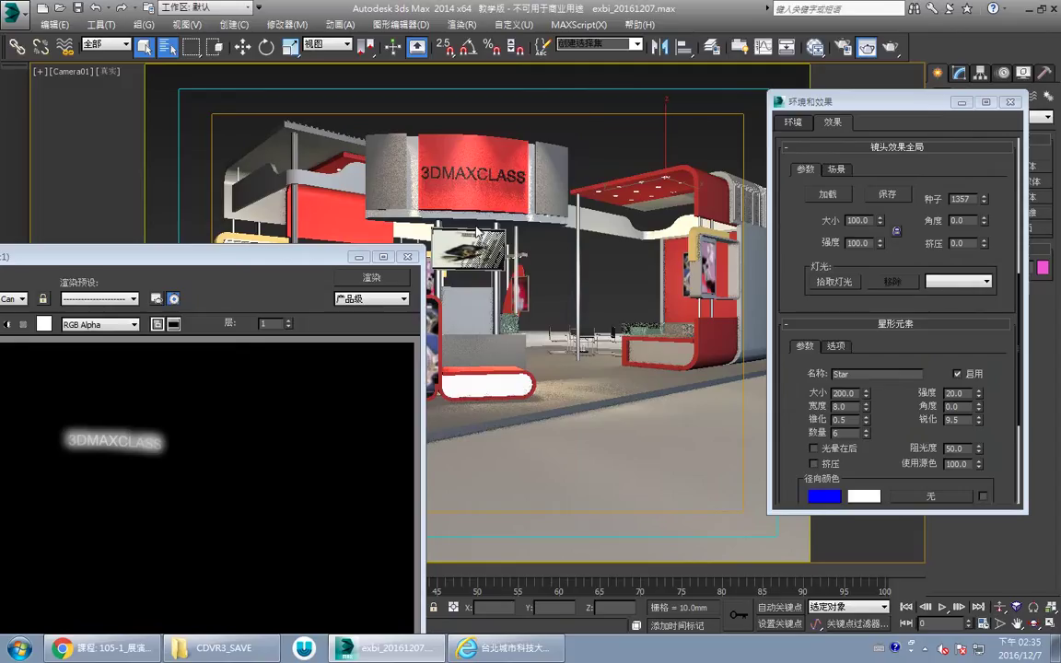
key("h")
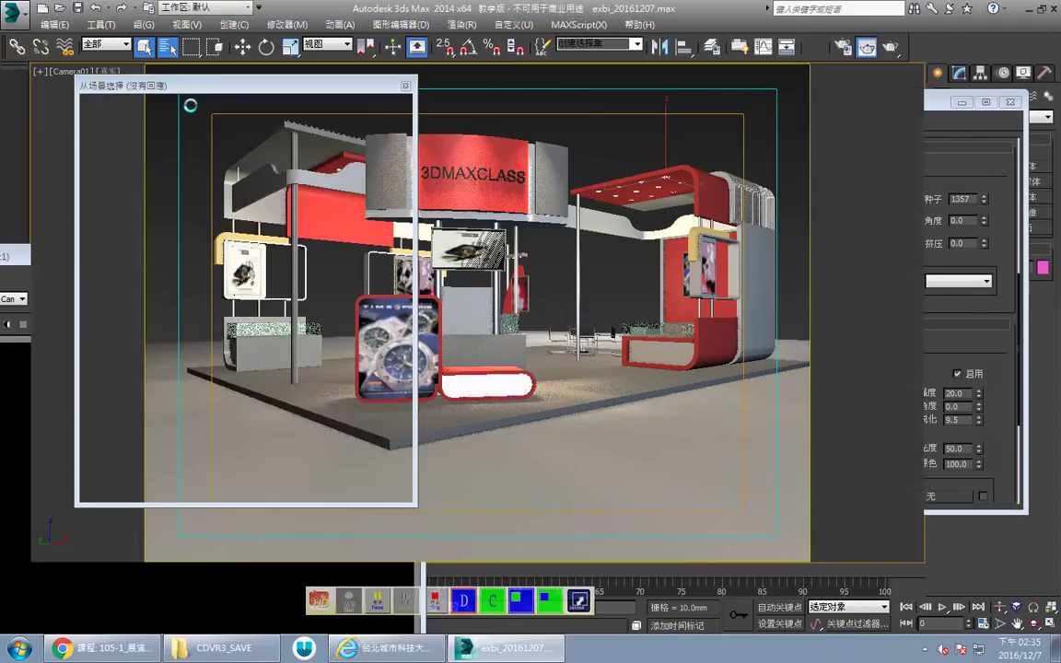
type("de")
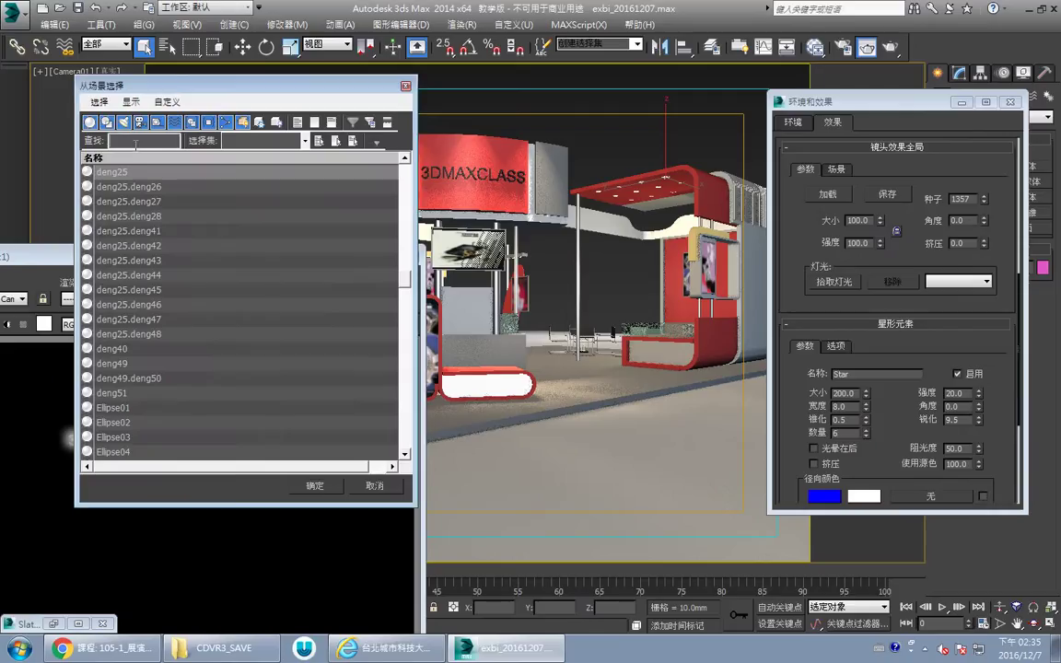
type("ng")
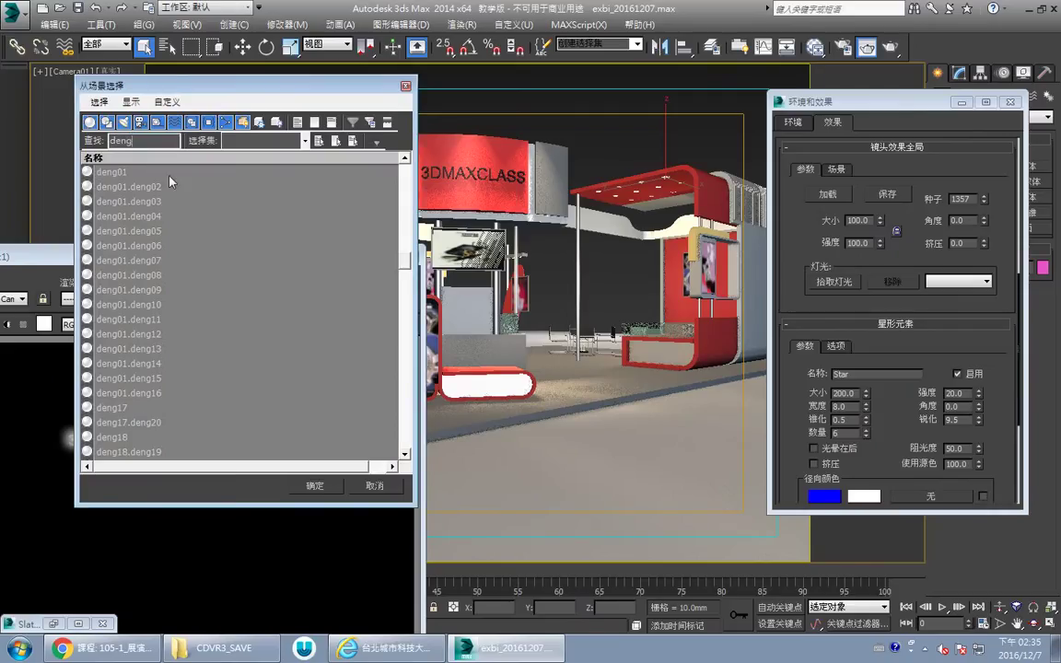
left_click(325, 489)
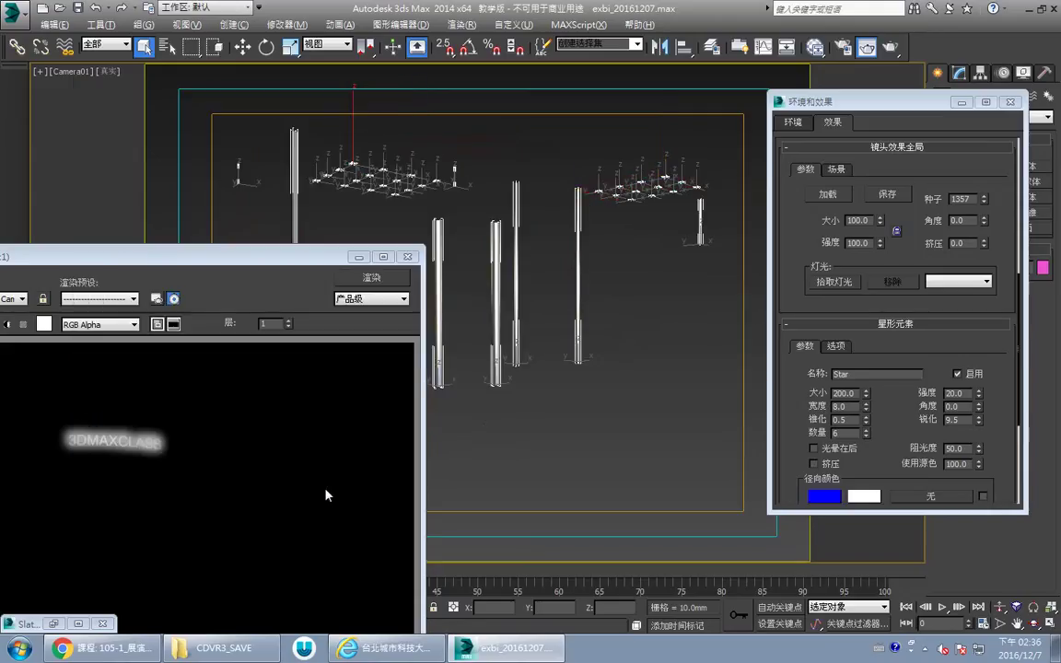
Step: Select only the two clusters of ceiling lamps, excluding the vertical tubes, and set their object ID (对象 ID) to 1
left_click(483, 425)
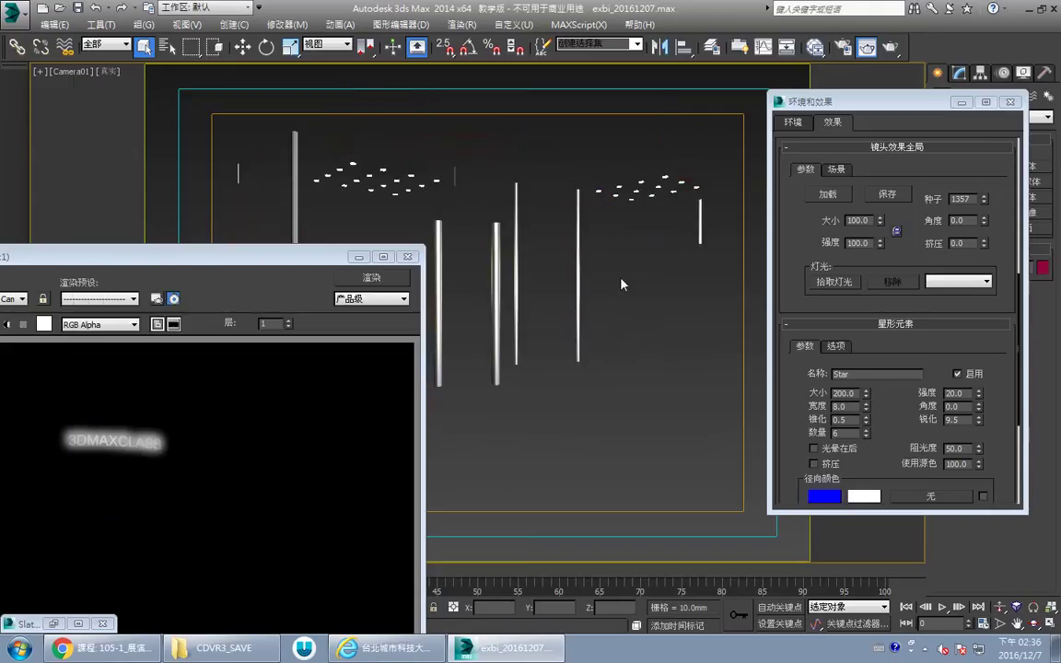
left_click_drag(483, 184, 727, 225)
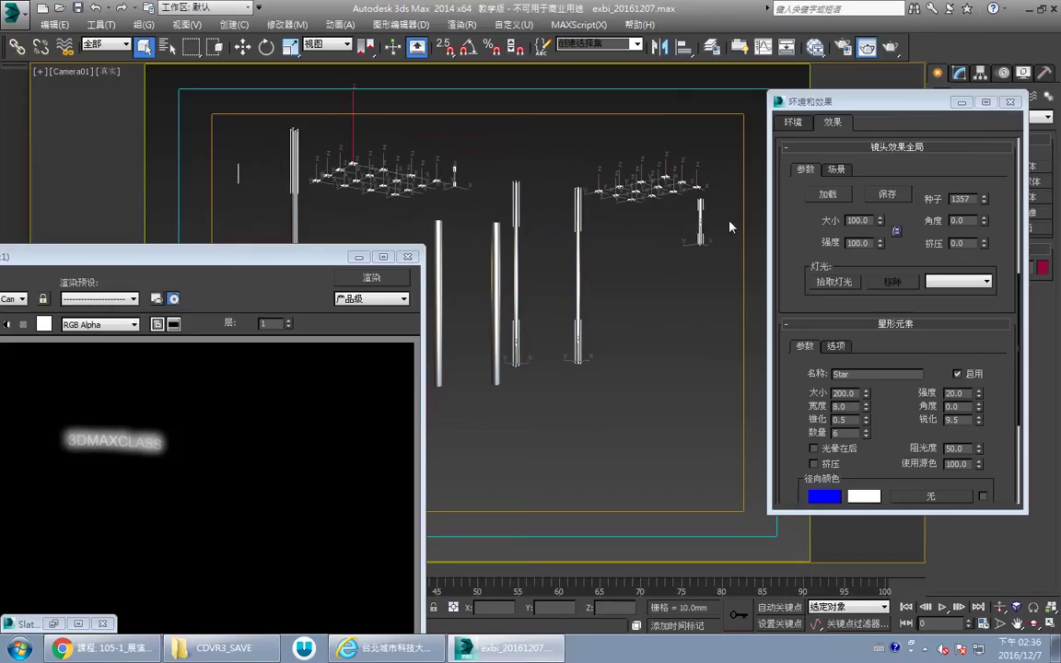
left_click_drag(638, 270, 425, 341, "alt")
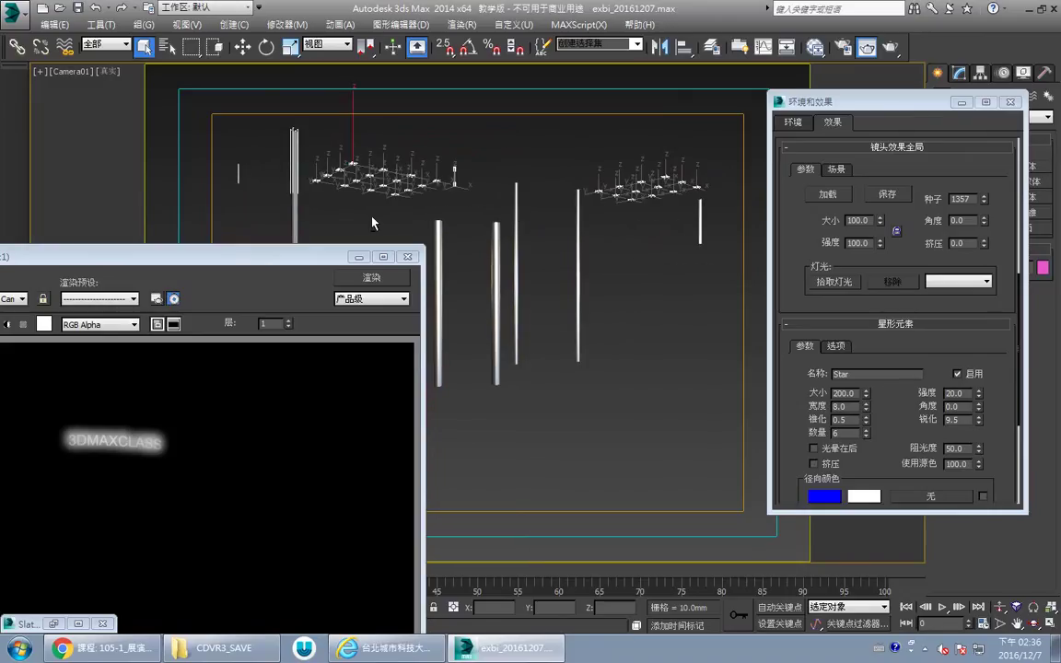
left_click_drag(372, 221, 276, 196, "alt")
left_click(434, 255)
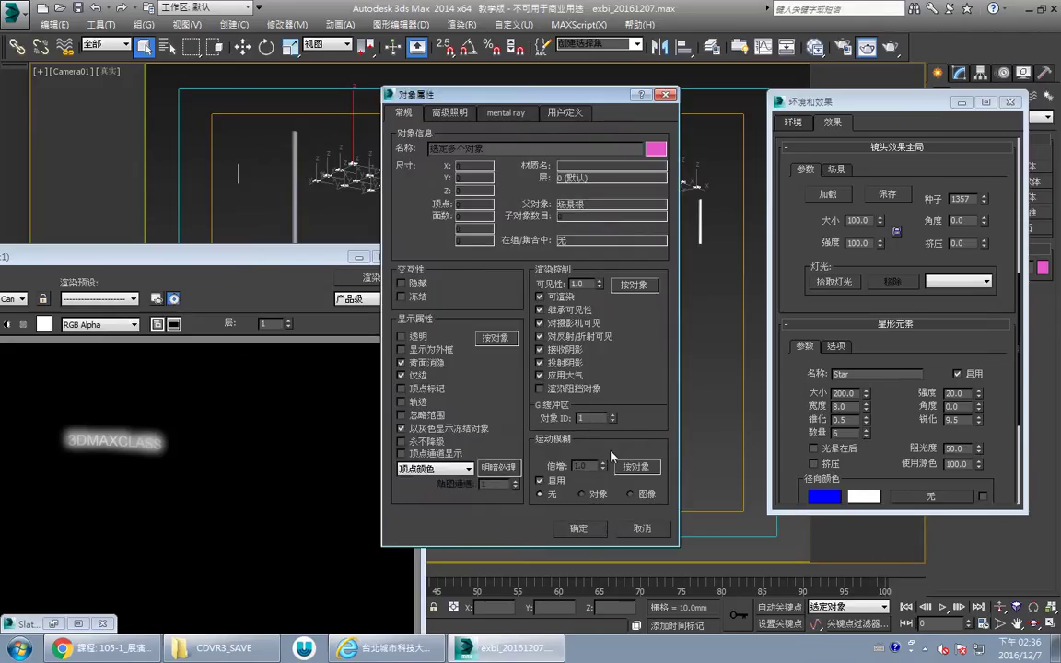
left_click(579, 528)
Step: Apply the Star element to image centers (图像中心) with object ID (对象 ID) 1 as its image source
left_click(835, 346)
left_click_drag(879, 361, 885, 271)
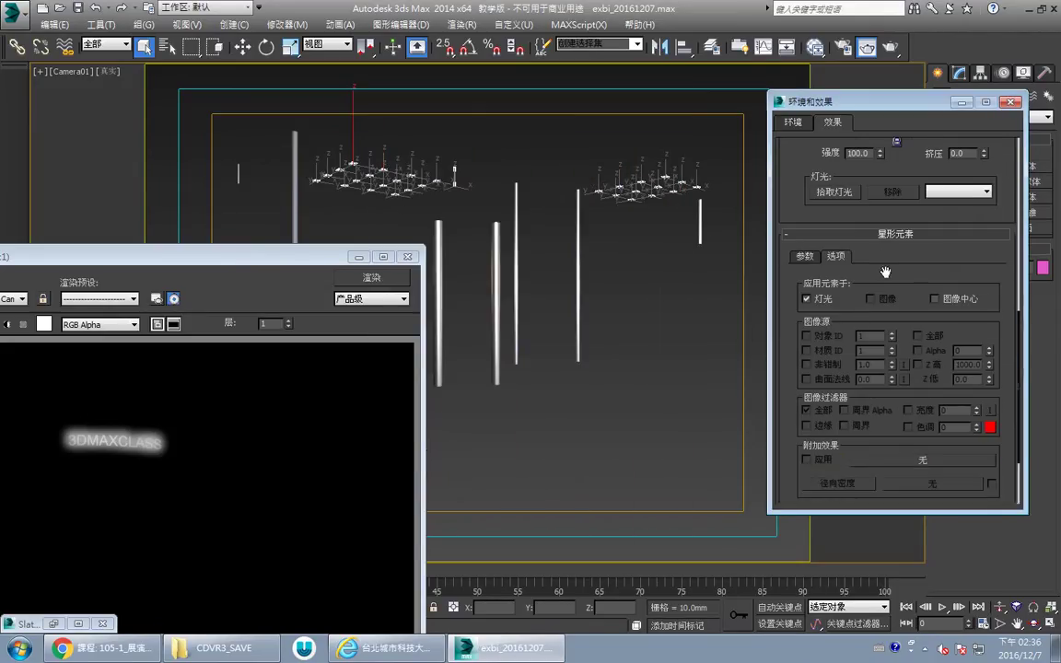
left_click(935, 298)
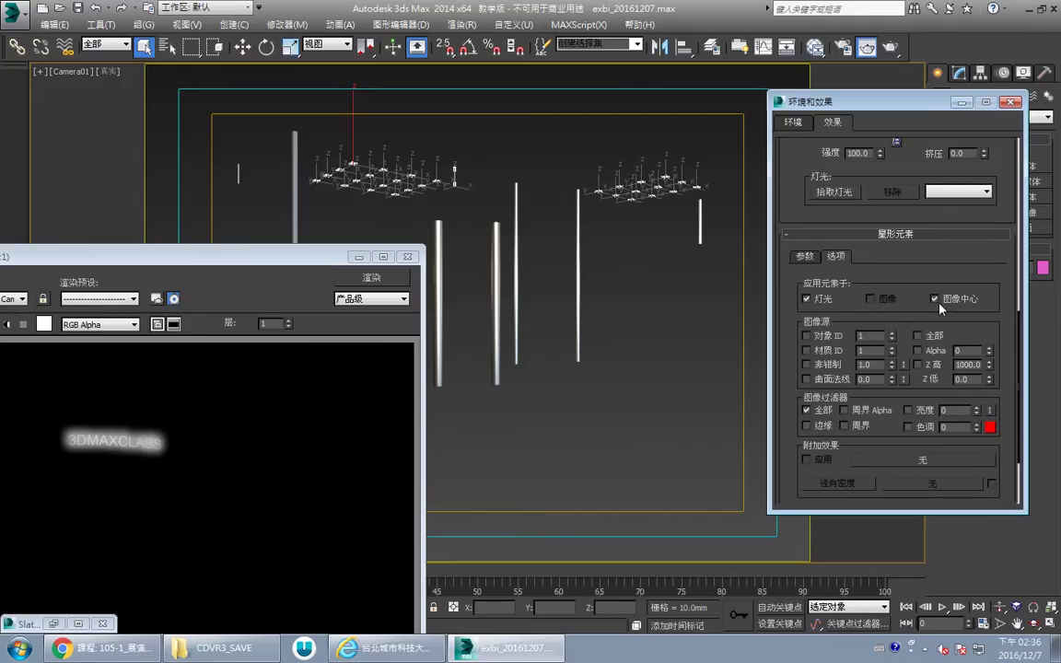
left_click(832, 337)
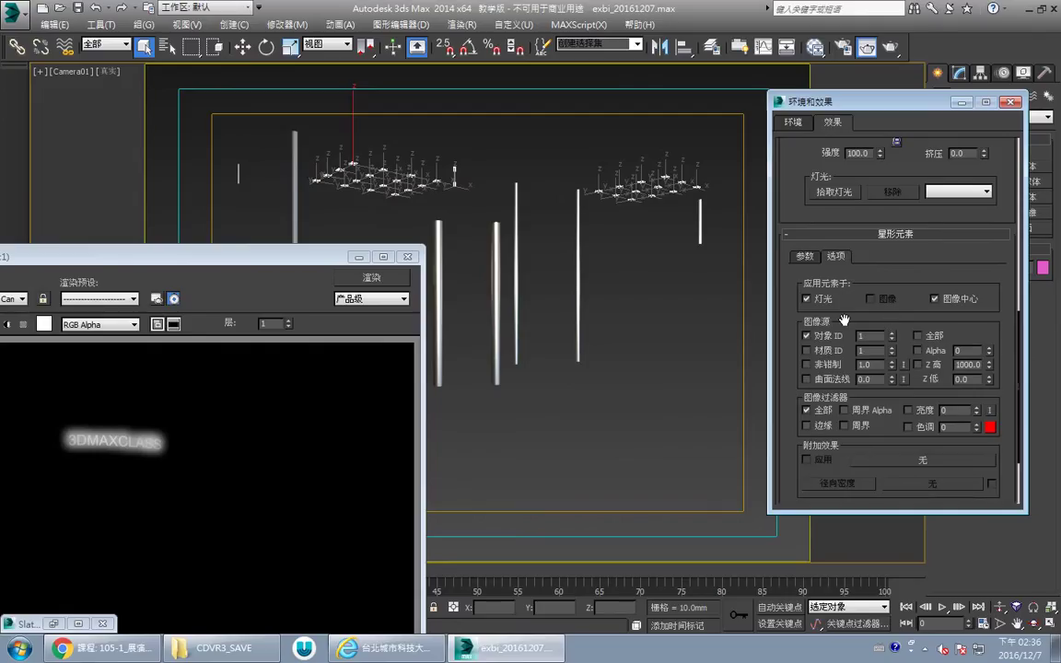
Step: Set the Star element's size (大小) to 2 and render the isolated lamps
left_click(806, 258)
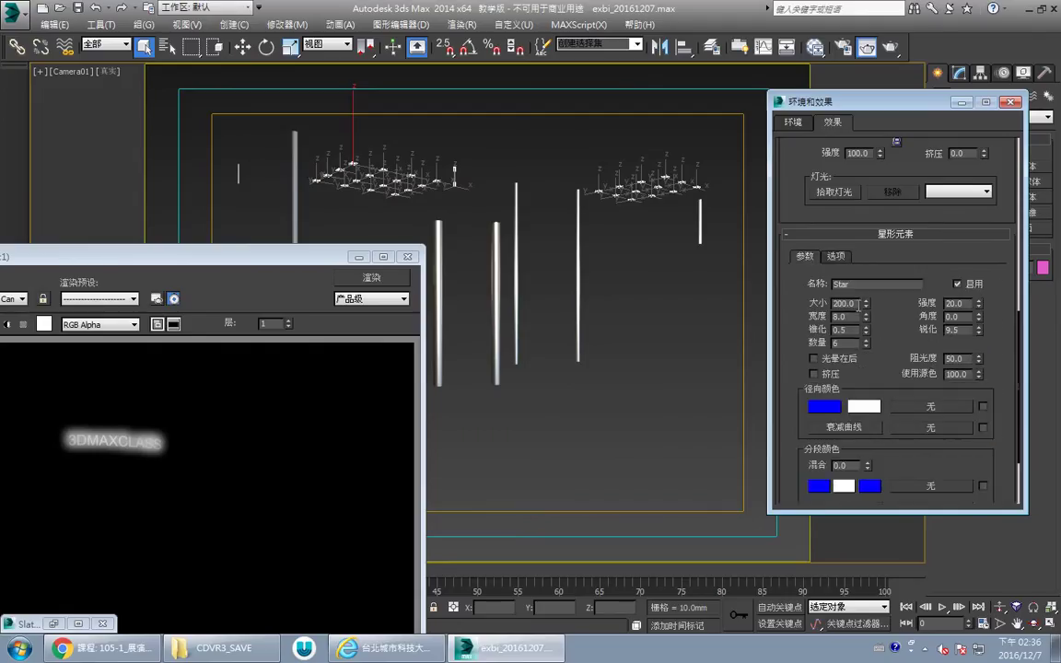
left_click_drag(860, 304, 823, 303)
type("2")
key("Return")
left_click(873, 50)
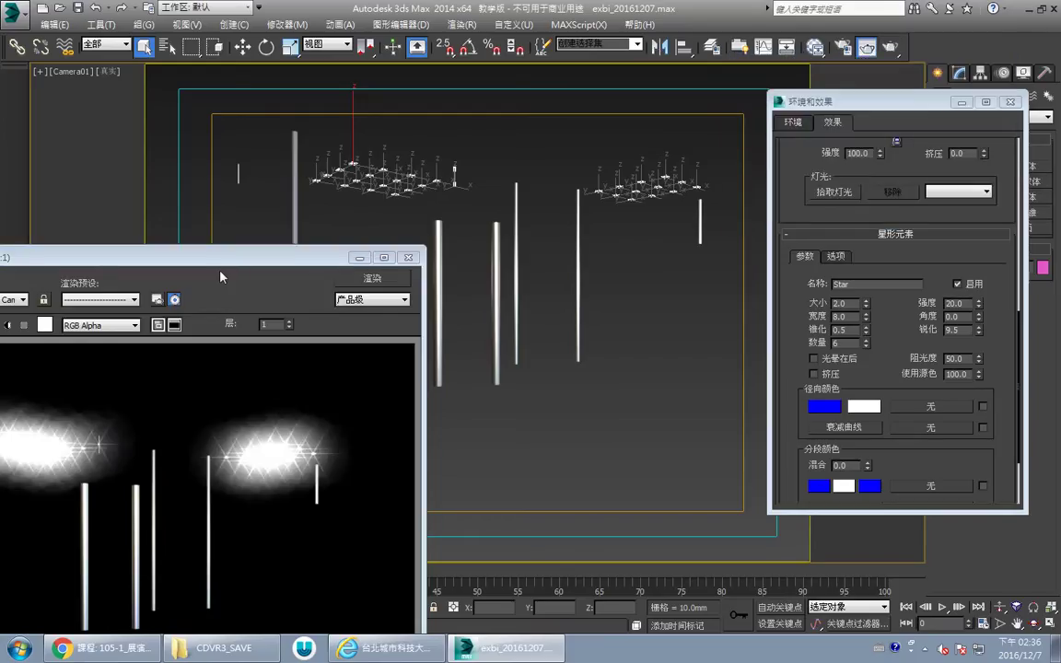
Step: Reduce the Star element's size (大小) to 0.2, render the lamps and inspect the stars up close
left_click_drag(197, 257, 325, 166)
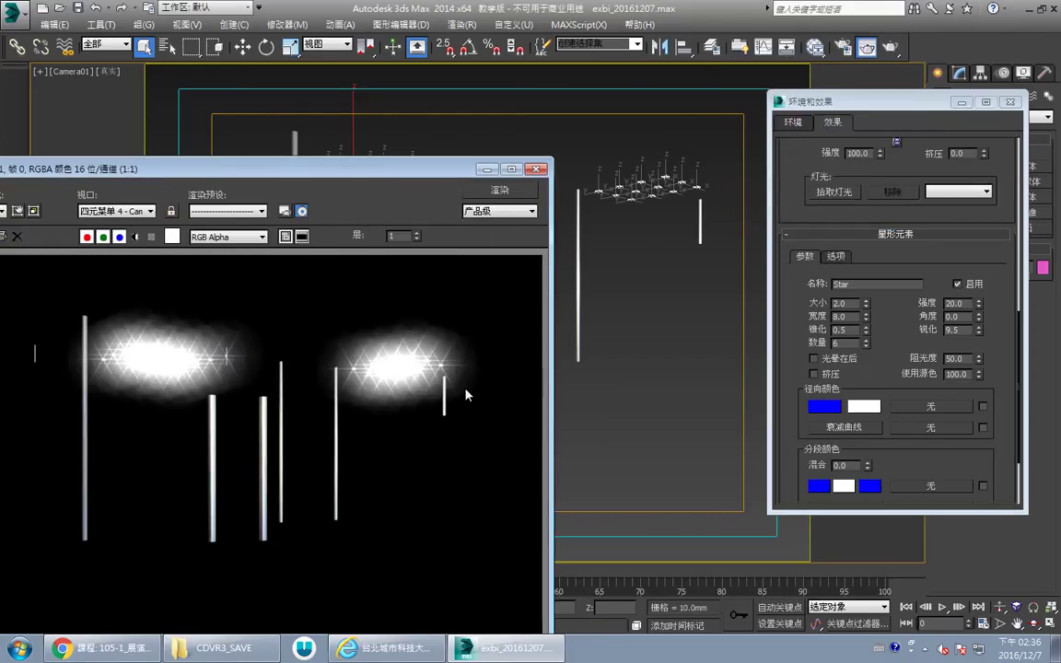
left_click_drag(853, 303, 812, 308)
type("0.2")
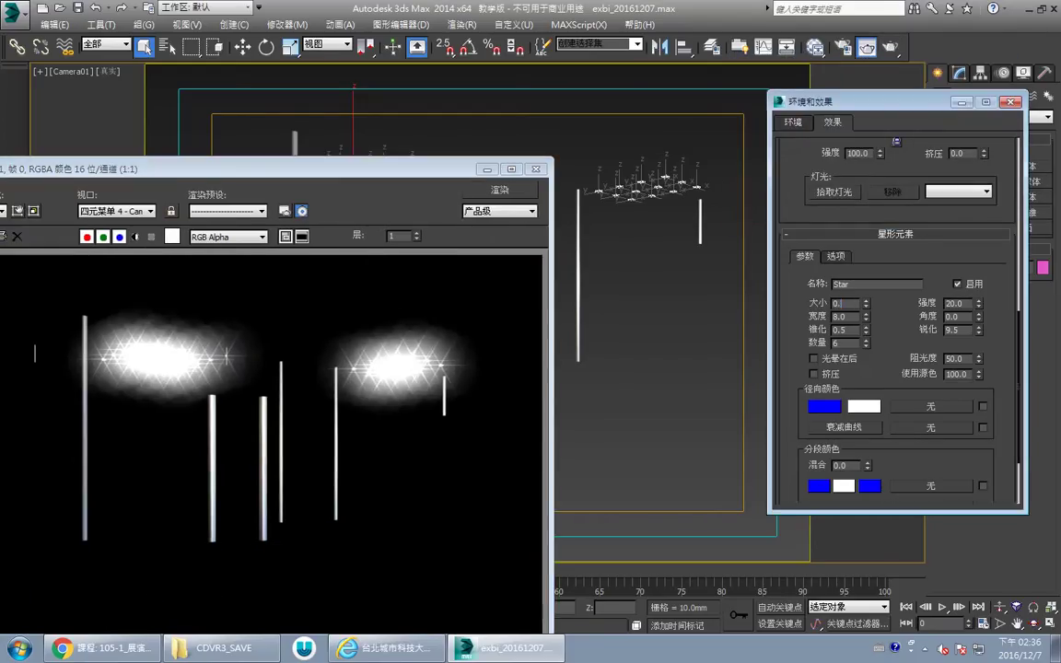
key("Return")
left_click(515, 191)
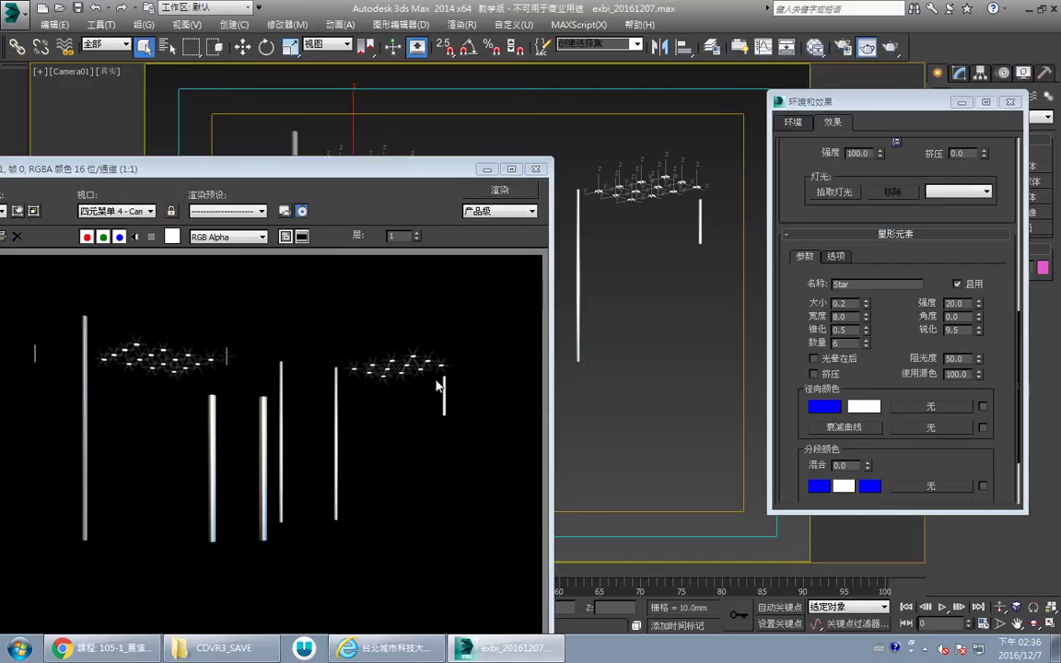
scroll(440, 370, "up", 2)
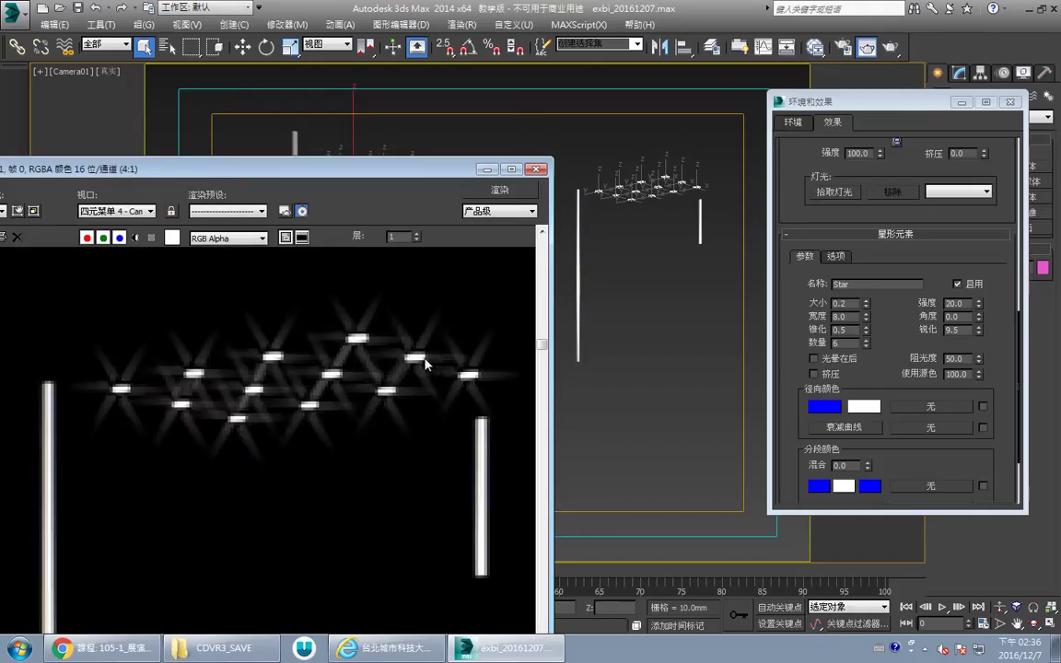
scroll(425, 363, "down", 2)
Step: Raise the Star element's intensity (强度) to 100 and render the lamps
double_click(949, 303)
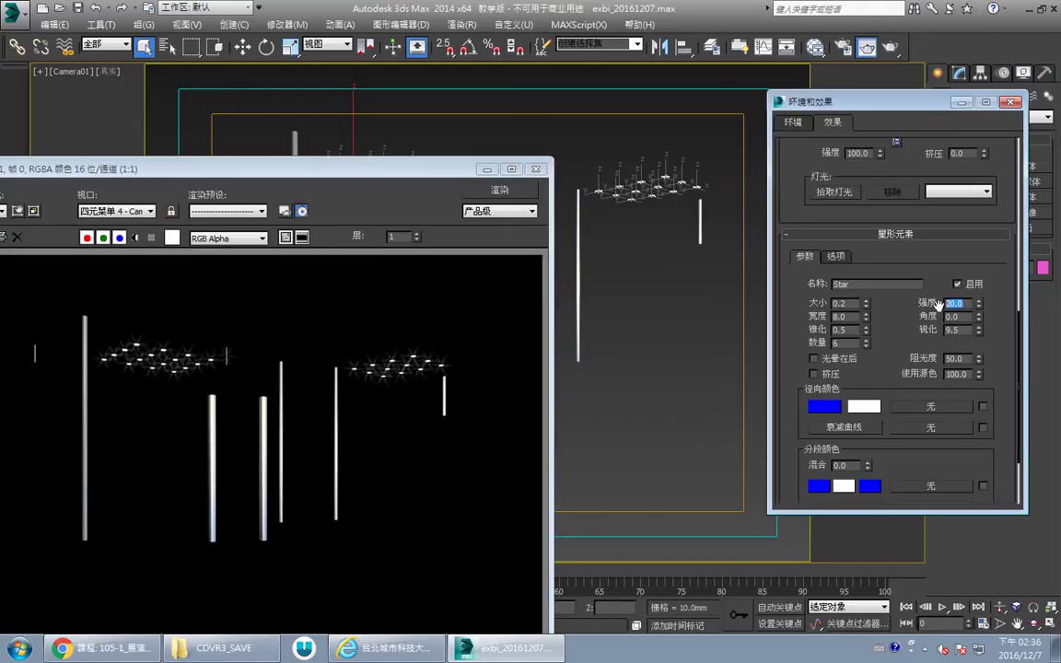
type("100")
key("Return")
left_click(513, 191)
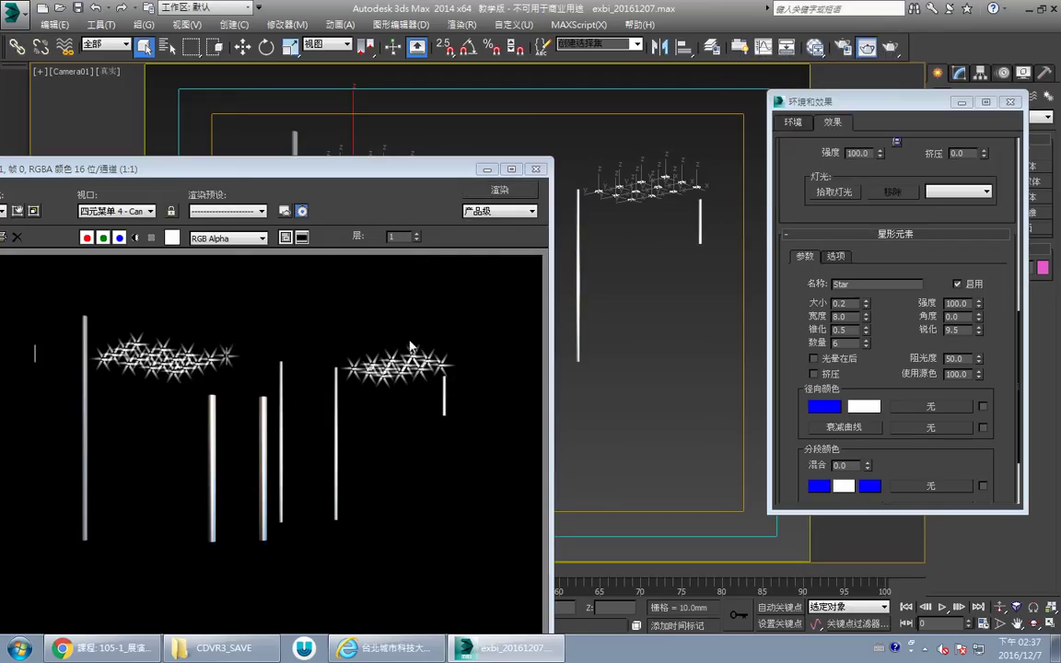
Step: Lower the Star element's intensity (强度) to 80 and render the lamps again
left_click(904, 301)
type("80")
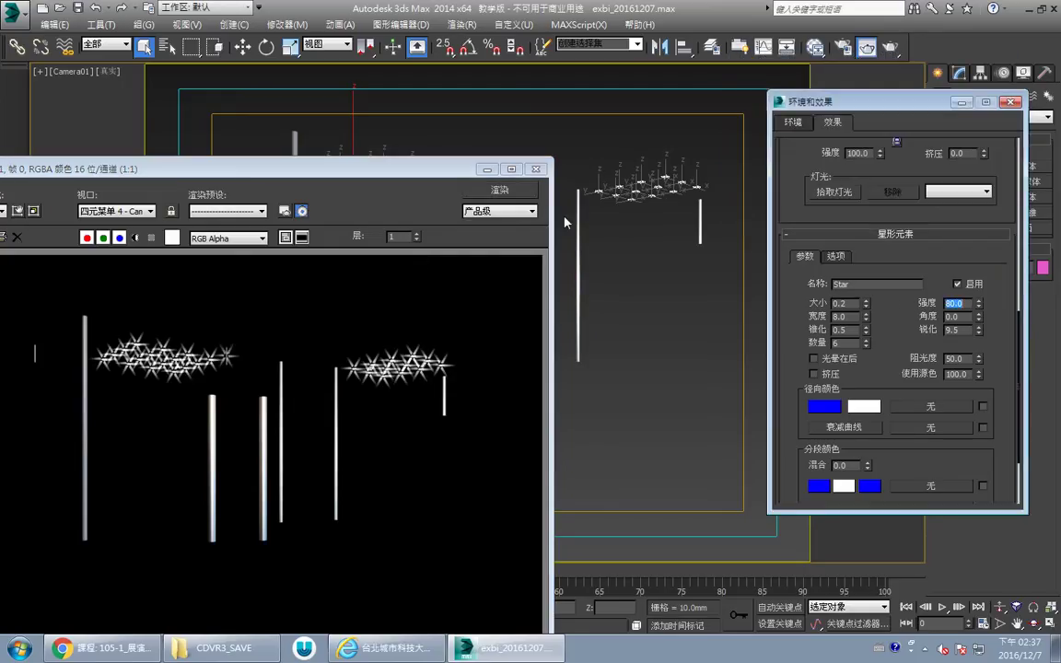
left_click(499, 190)
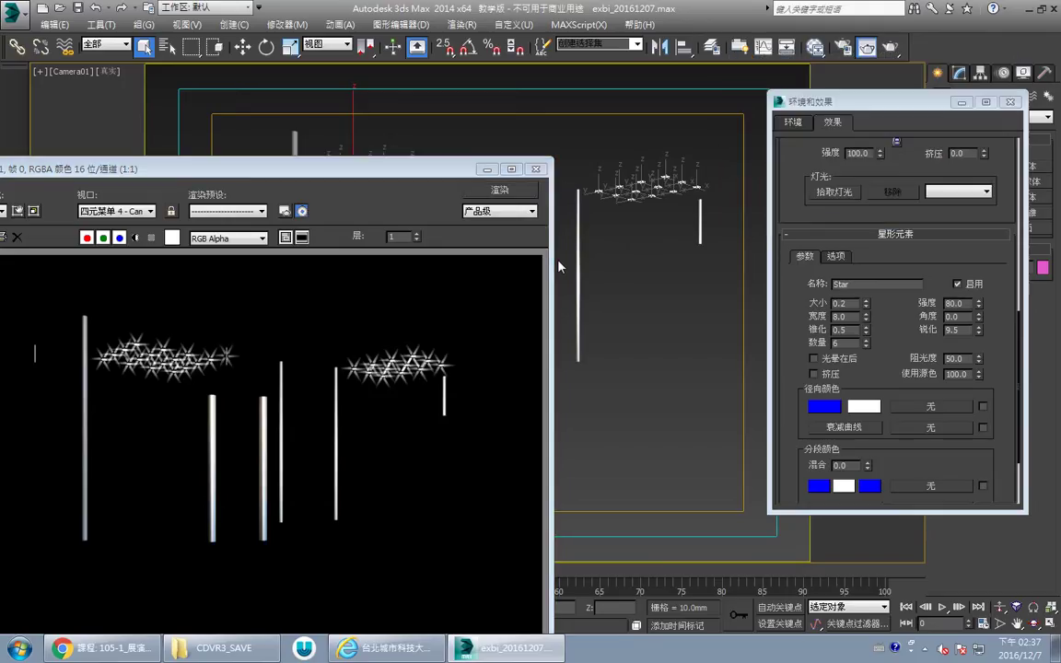
Step: Enable glow behind (光晕在后) for the Star element, set its intensity (强度) to 50 and render
left_click(814, 358)
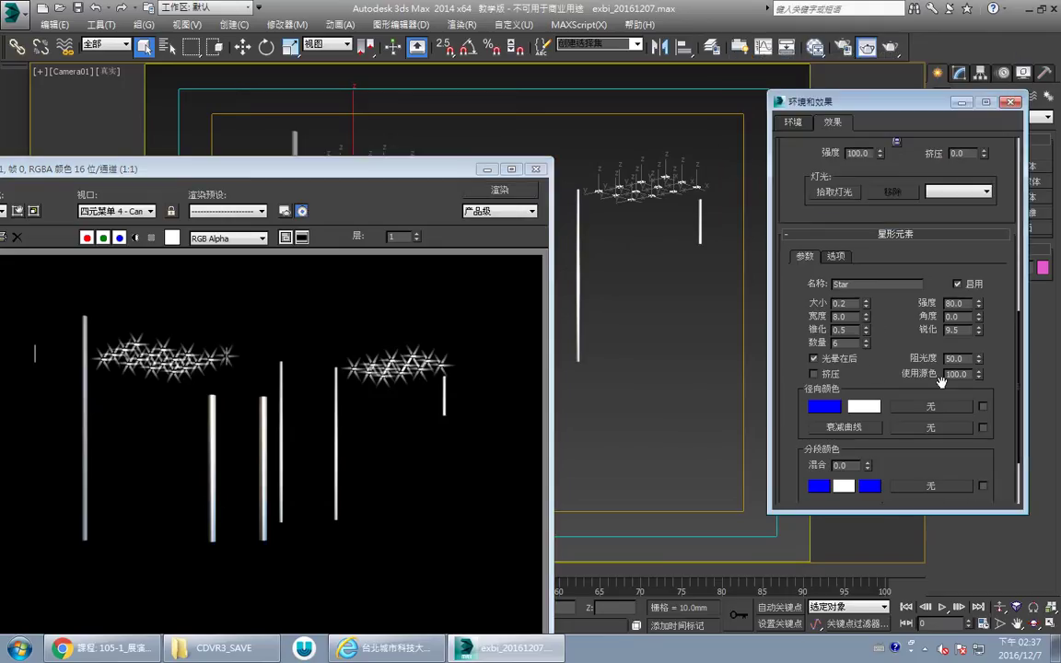
left_click_drag(967, 303, 931, 304)
type("50")
left_click(521, 192)
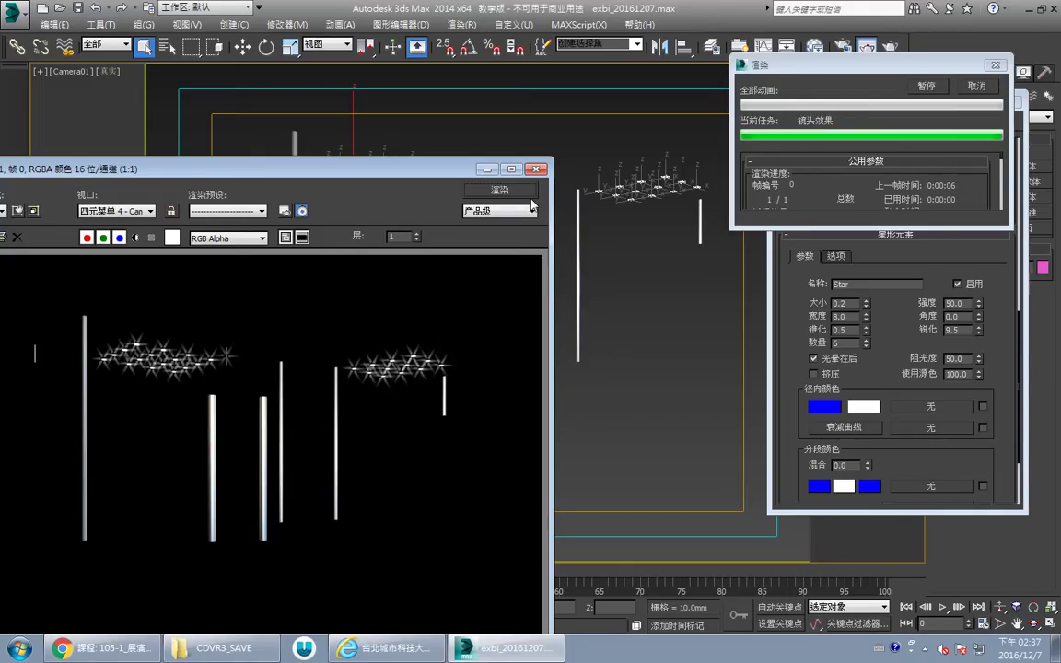
Step: Set the Star element's radial edge colour (径向颜色) to golden yellow, RGB 250, 212, 60, and render the lamps
left_click(861, 407)
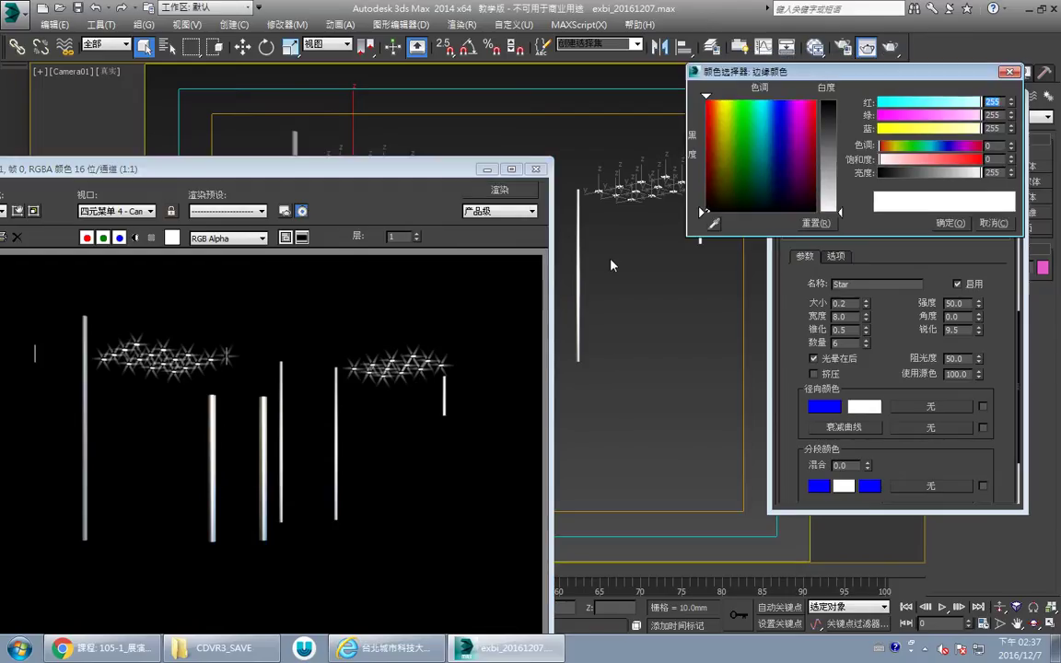
left_click(724, 102)
left_click(828, 127)
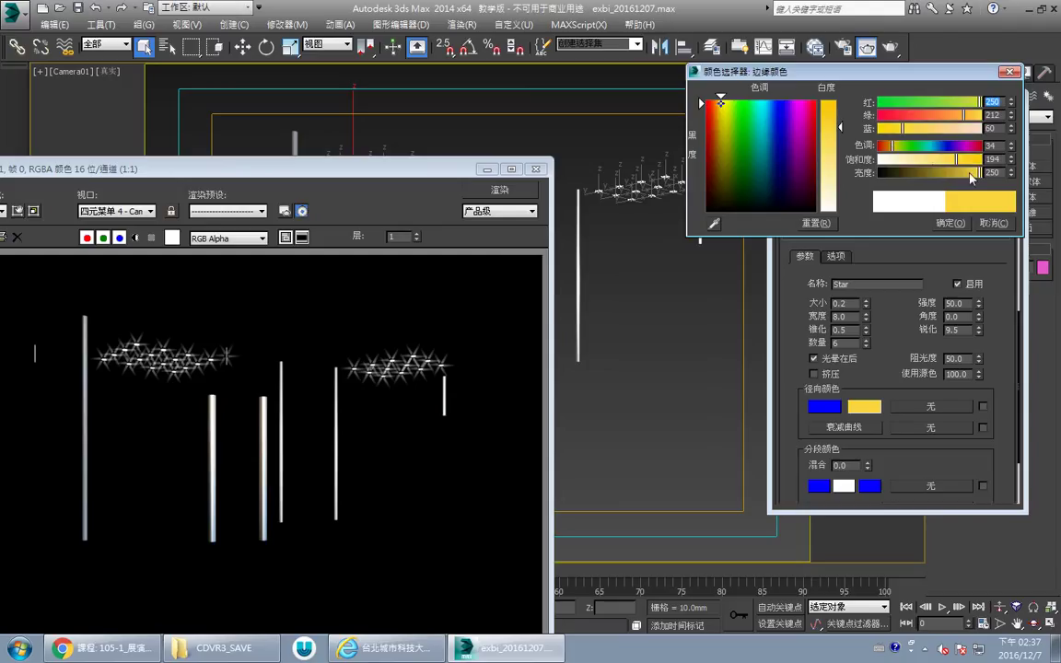
left_click(951, 224)
left_click(502, 191)
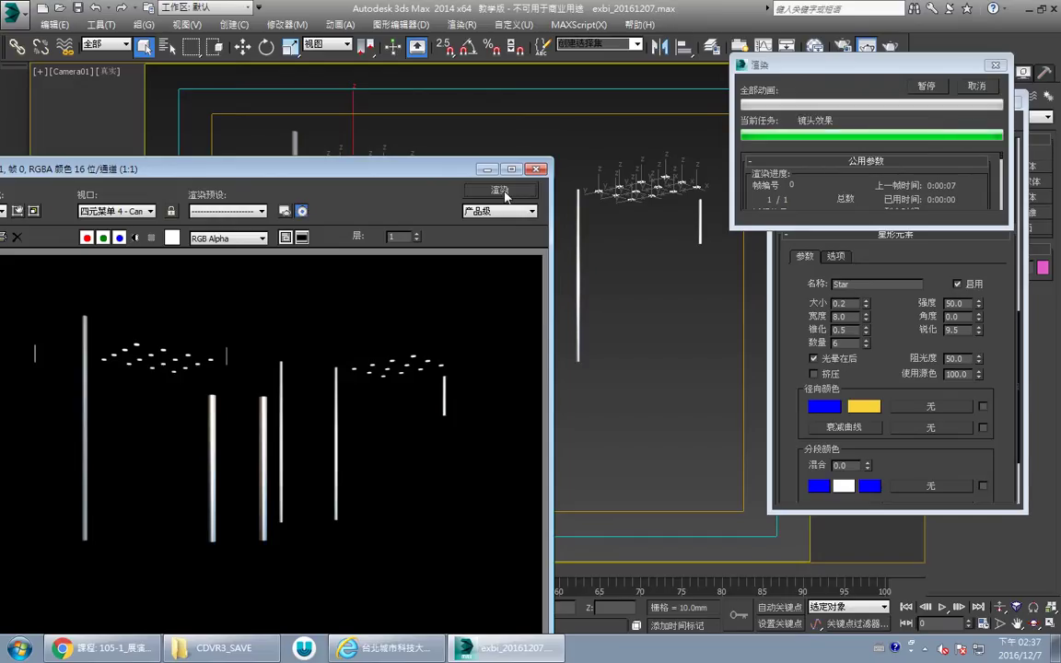
Step: Set the Star element's radial centre colour to orange, RGB 216, 158, 0, and render the lamps
left_click(822, 406)
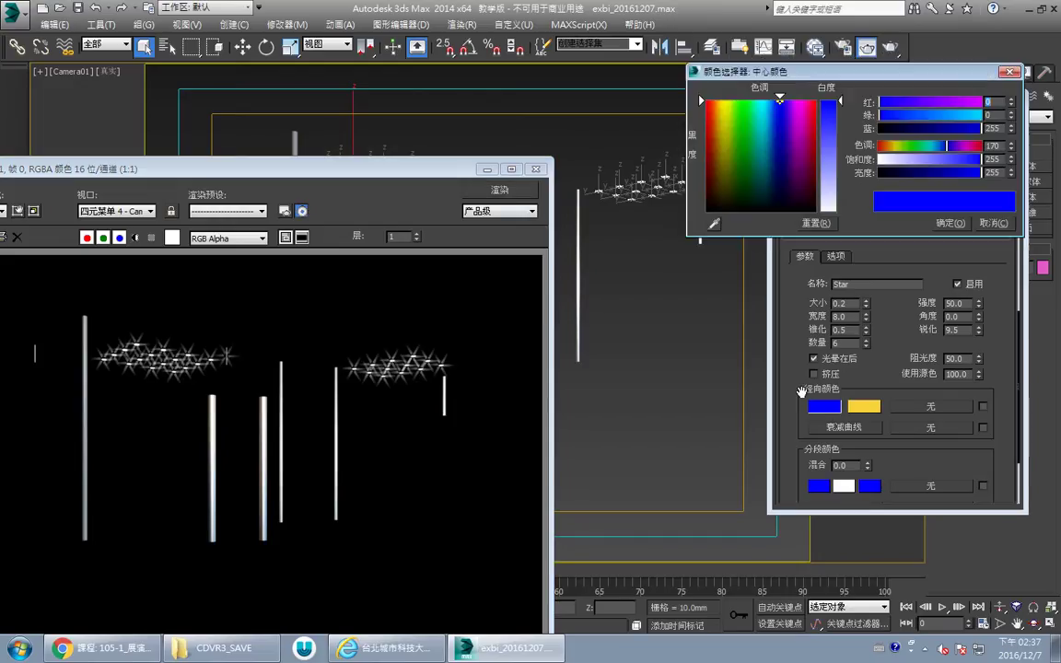
left_click_drag(737, 112, 724, 99)
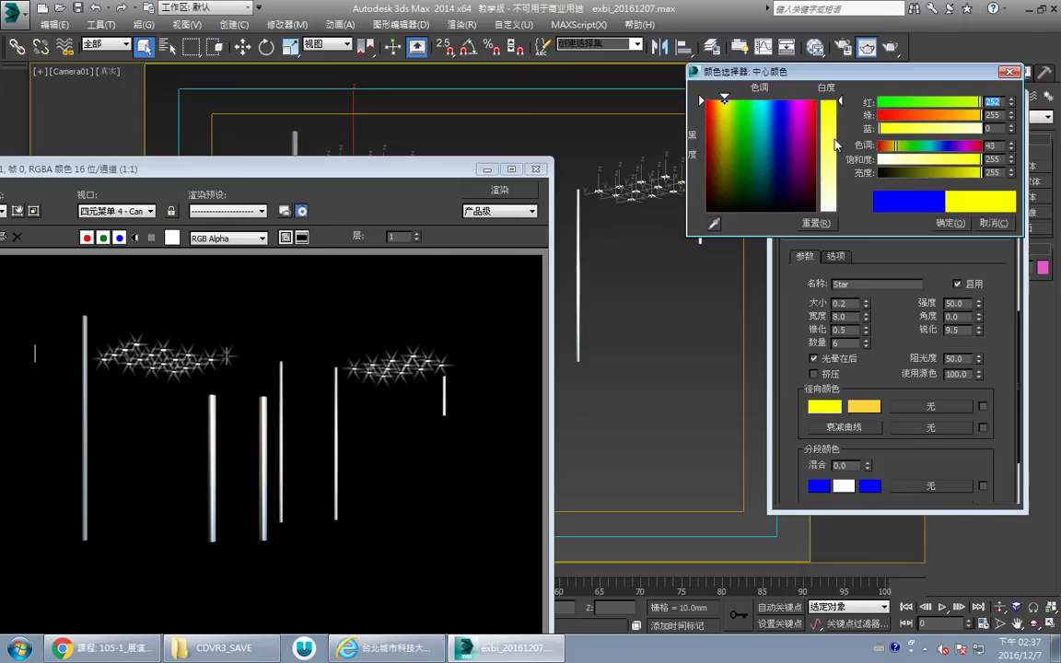
left_click_drag(837, 145, 841, 152)
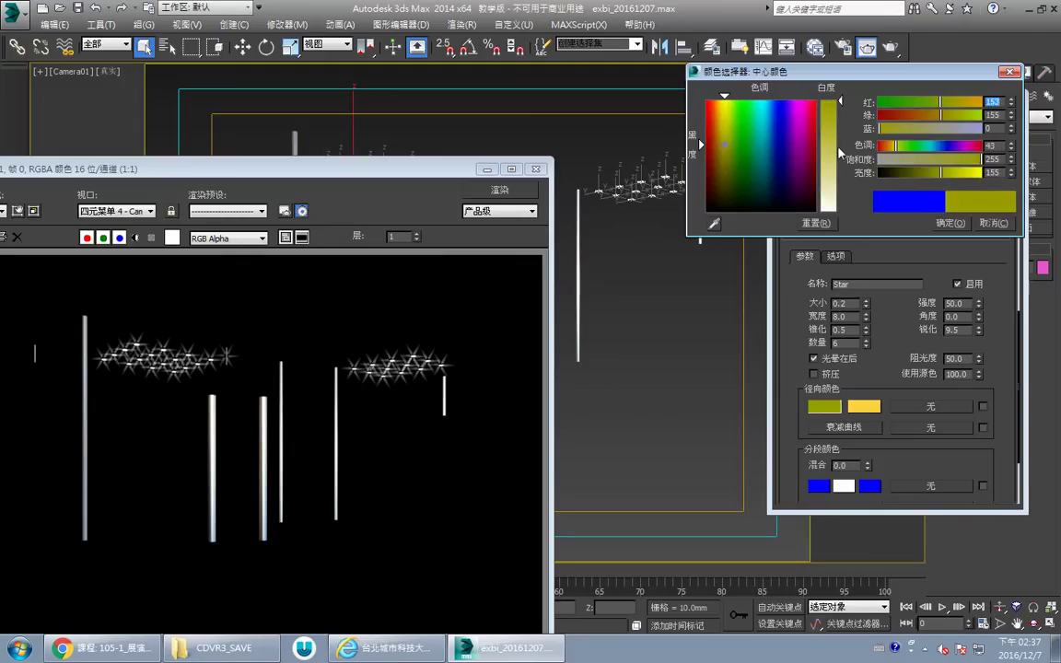
left_click(891, 146)
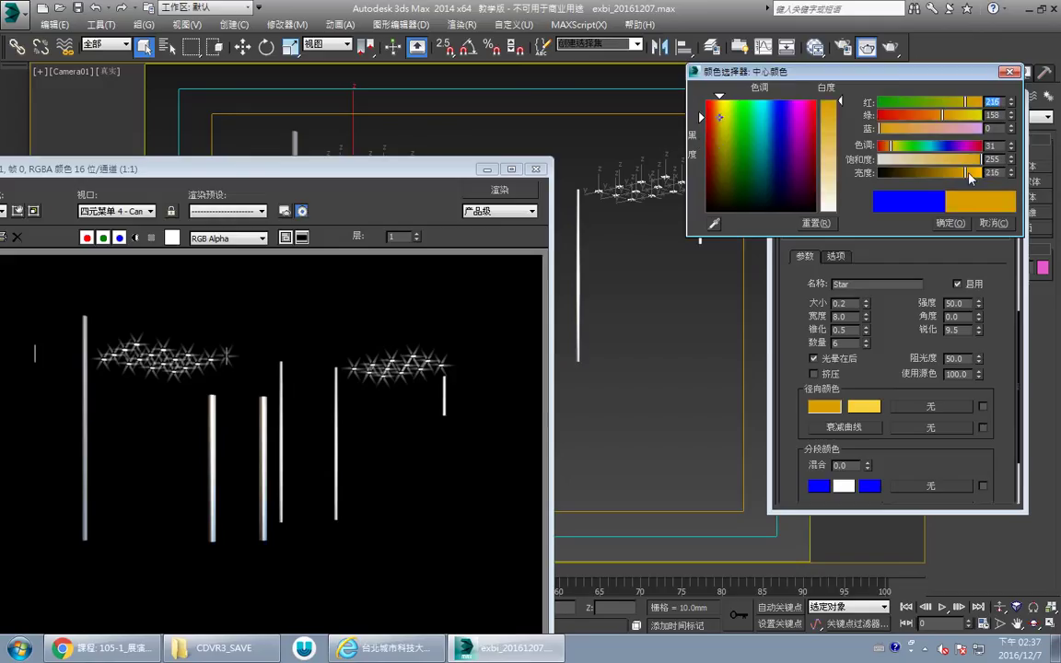
left_click(951, 223)
left_click(517, 190)
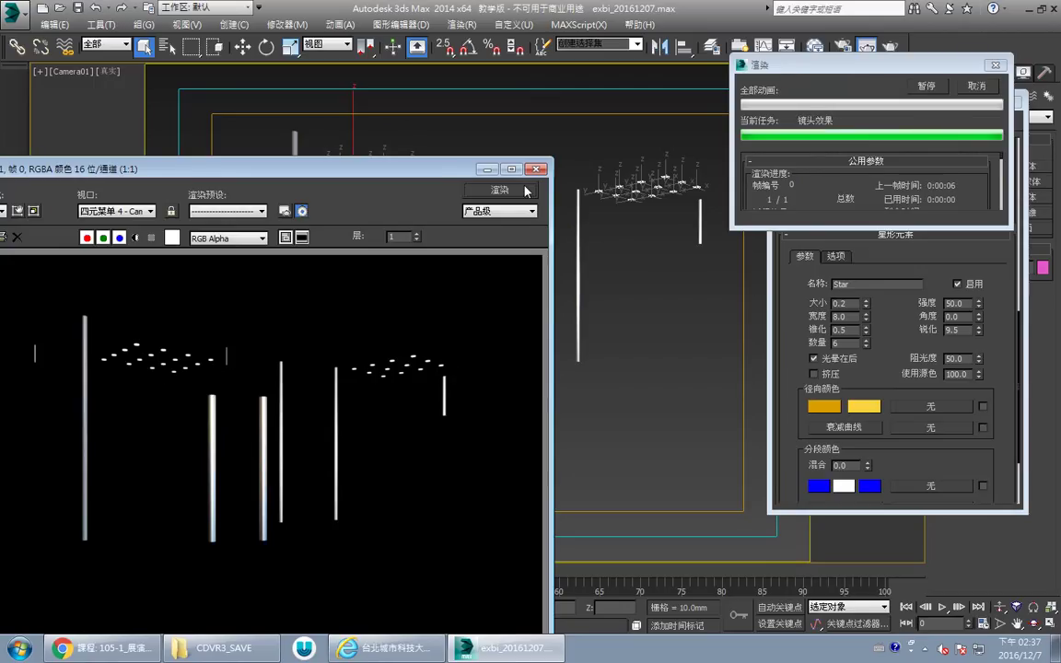
Step: Review the global lens effect settings (镜头效果全局) and the Star element's parameters and options (选项)
left_click_drag(917, 268, 898, 140)
scroll(894, 268, "up", 5)
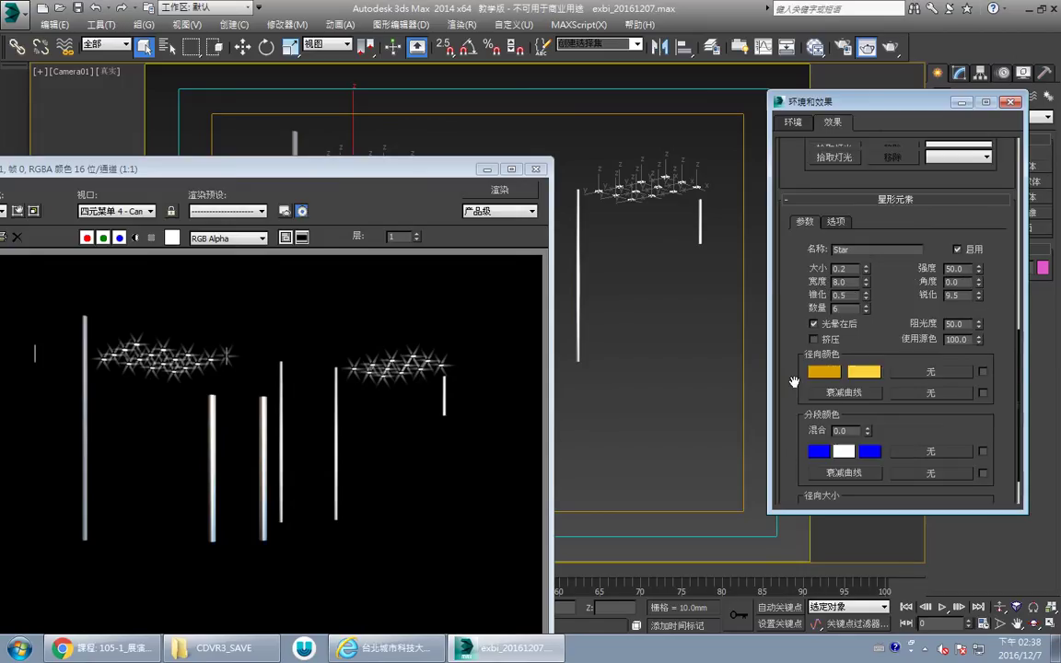
scroll(894, 268, "up", 4)
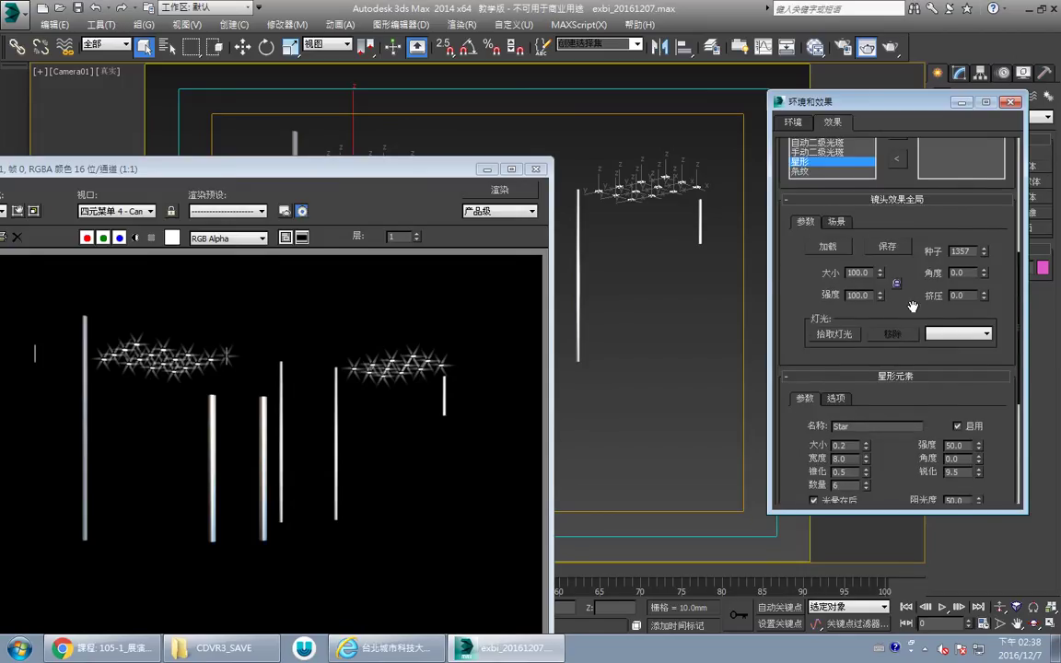
left_click(840, 216)
left_click(806, 216)
scroll(794, 267, "down", 3)
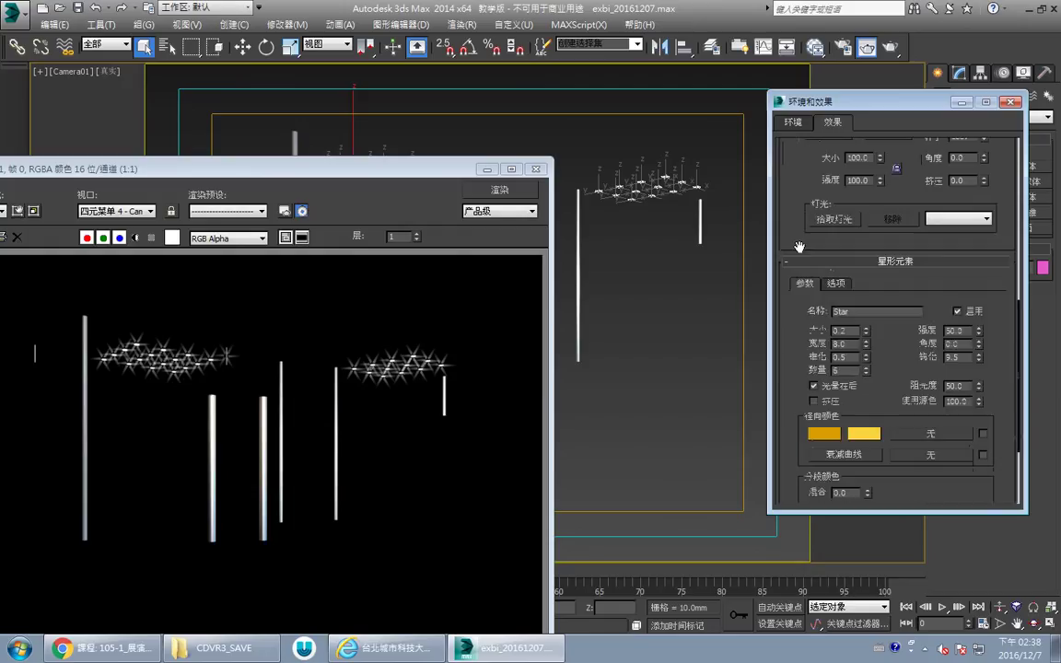
left_click(836, 283)
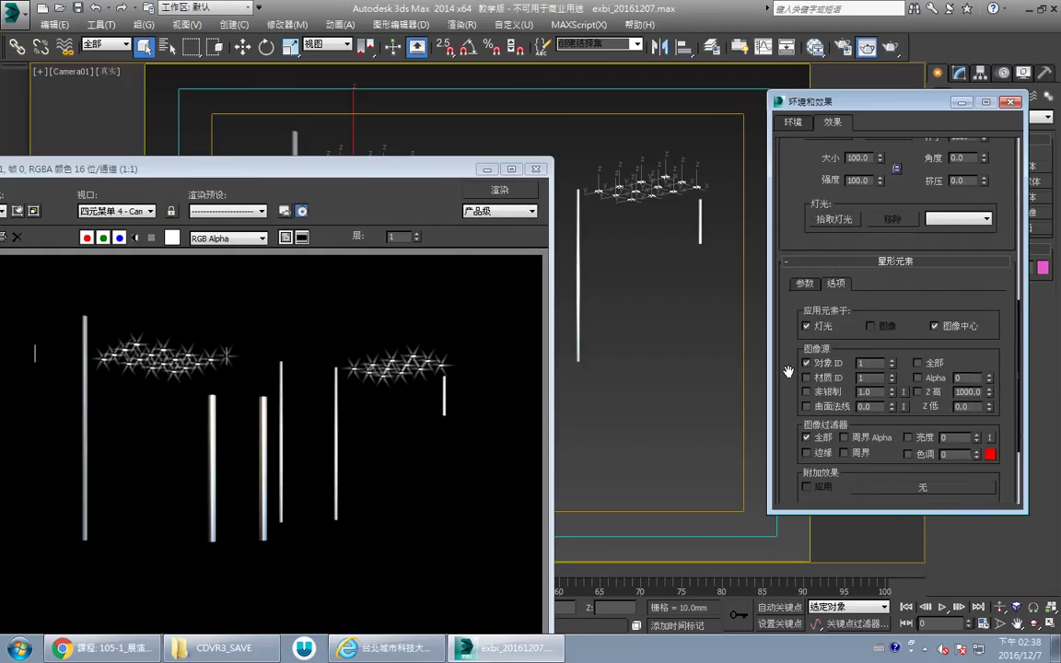
scroll(792, 368, "down", 3)
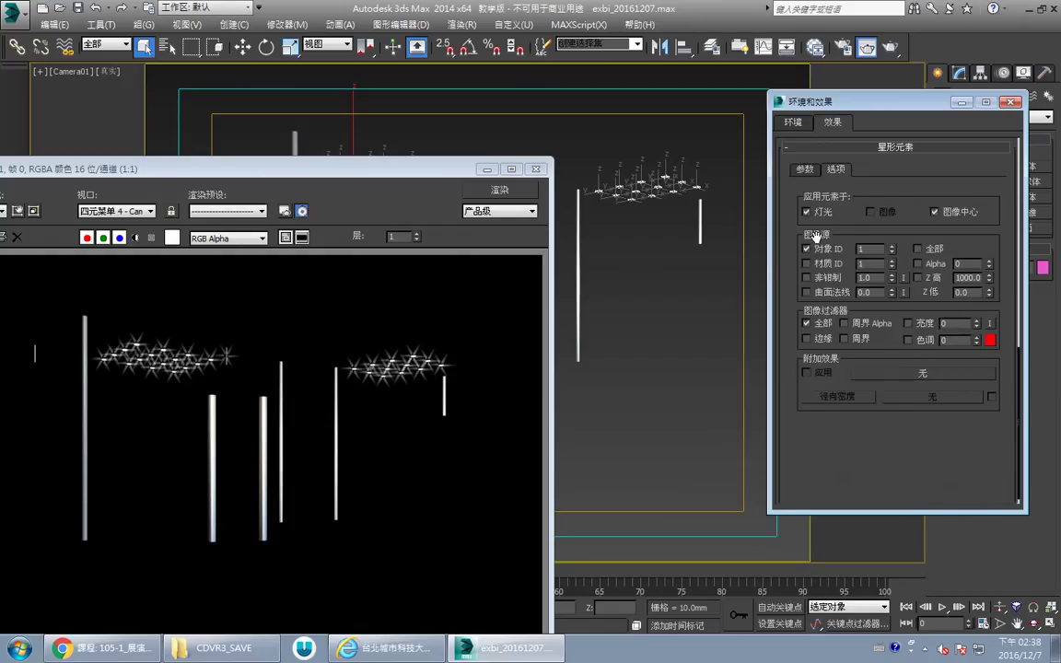
left_click(804, 170)
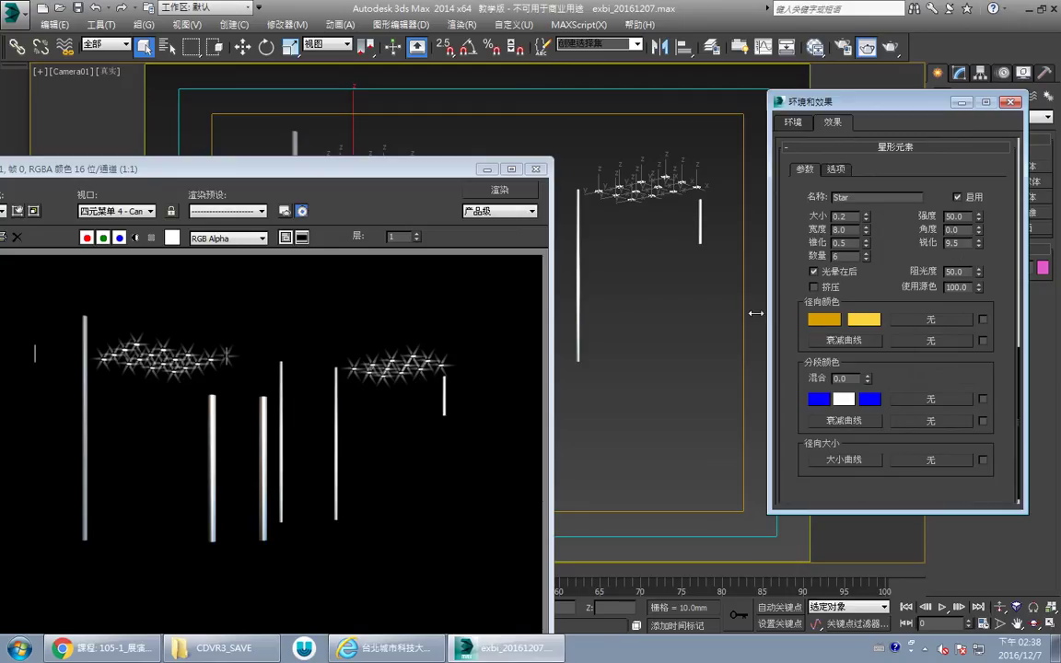
Step: Bring the whole booth back into the camera view, render it and bring the full image into view
right_click(643, 254)
left_click(690, 145)
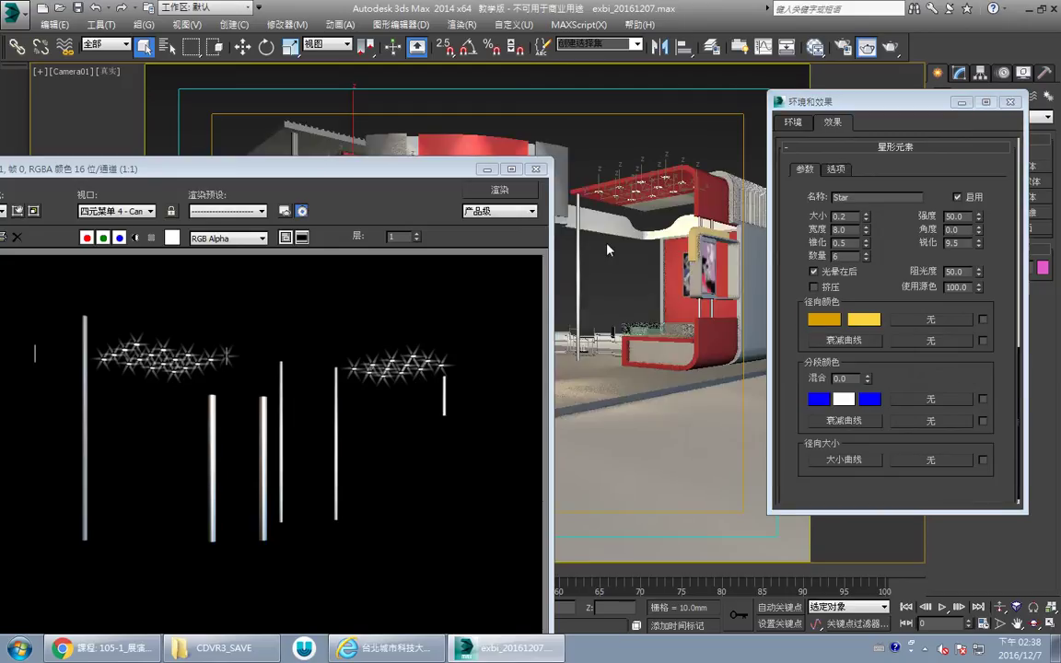
left_click(532, 192)
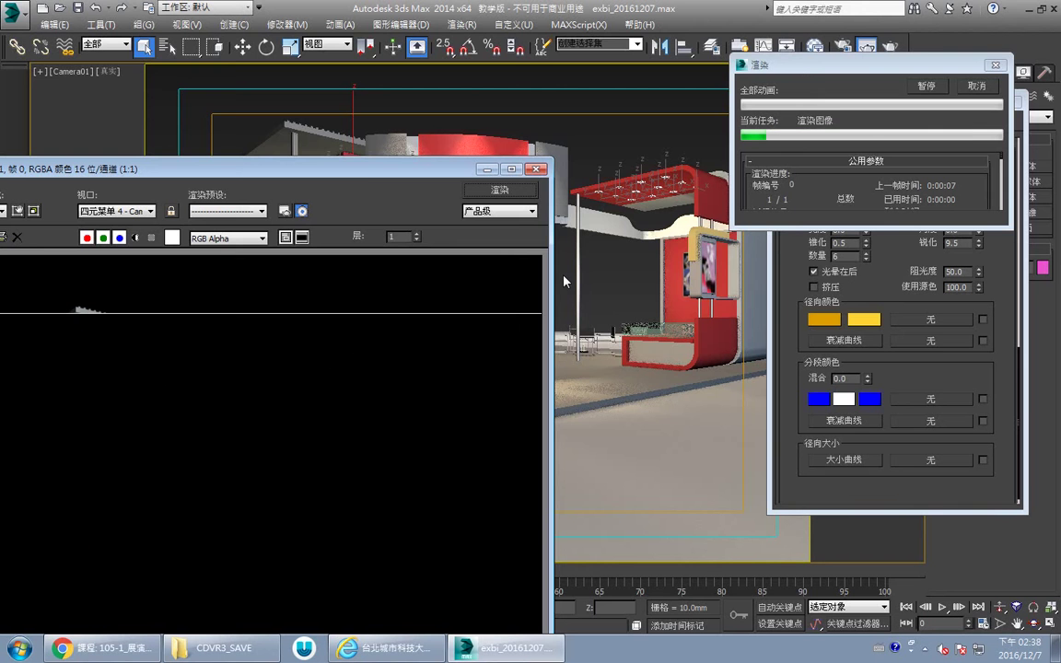
left_click_drag(370, 175, 559, 62)
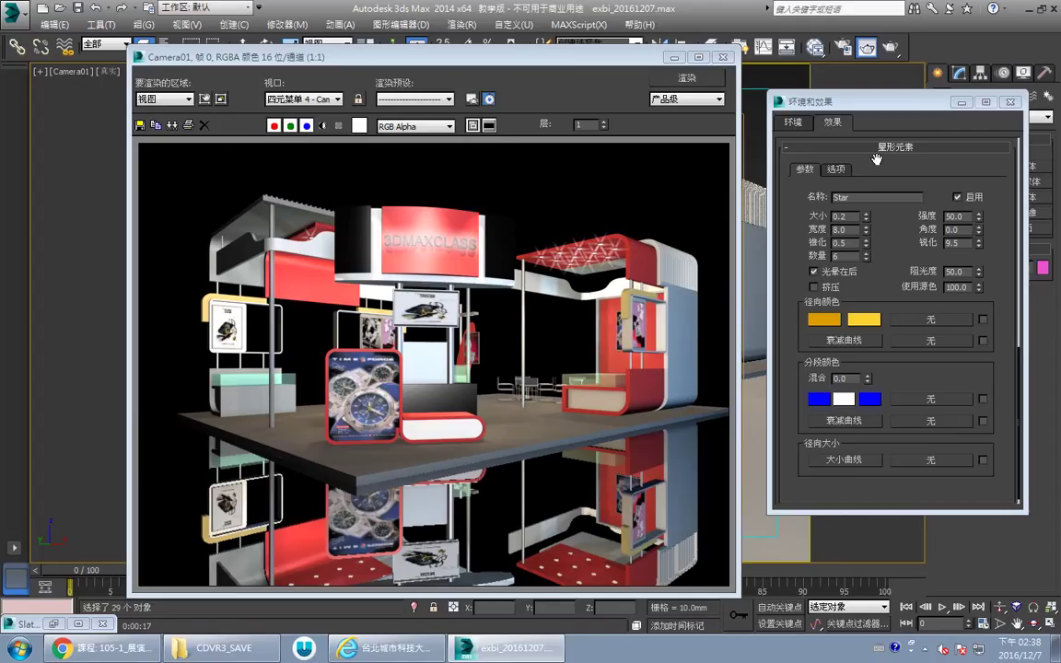
Step: Show the Glow element's parameters (光晕元素) beside the booth render for inspection, and save the scene
left_click_drag(877, 159, 858, 505)
left_click(935, 228)
left_click_drag(1001, 362, 1001, 223)
left_click_drag(1000, 331, 1001, 262)
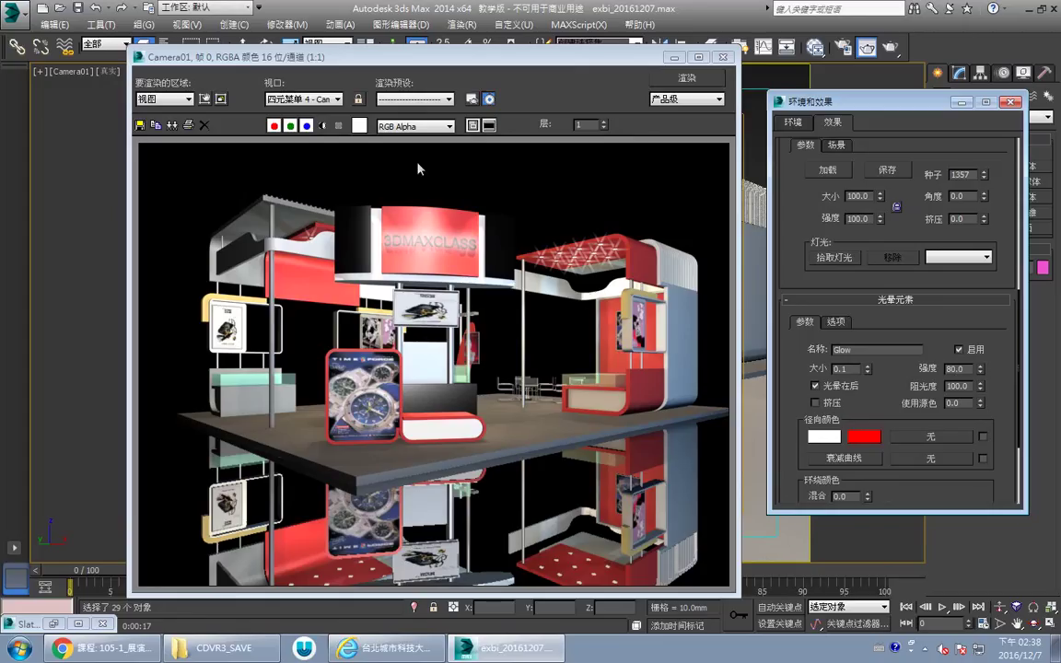
left_click_drag(431, 59, 302, 40)
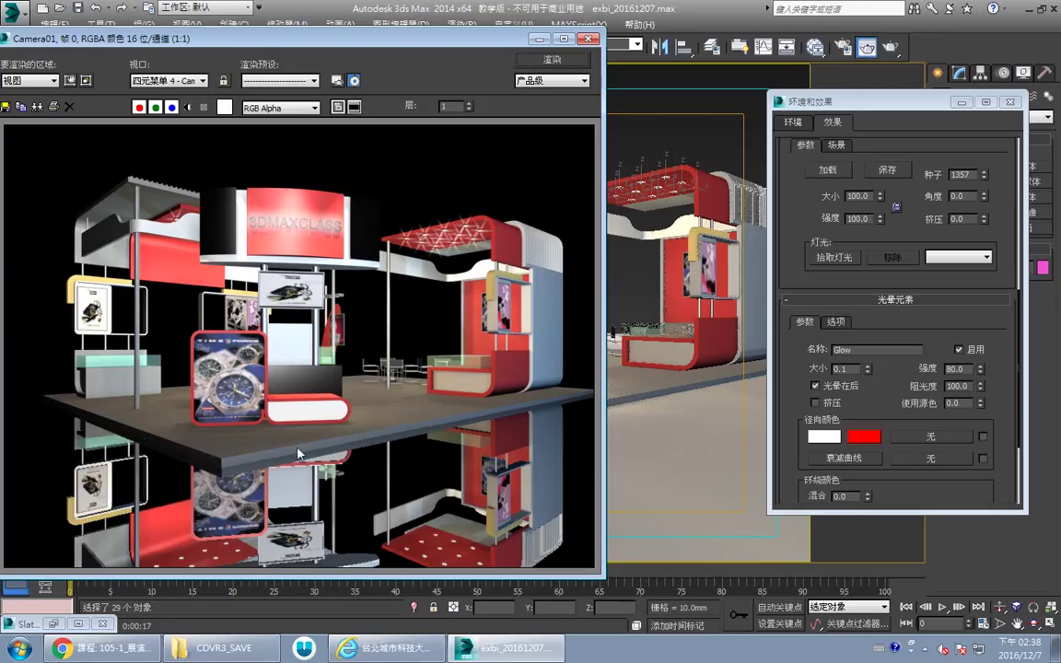
left_click_drag(296, 43, 419, 41)
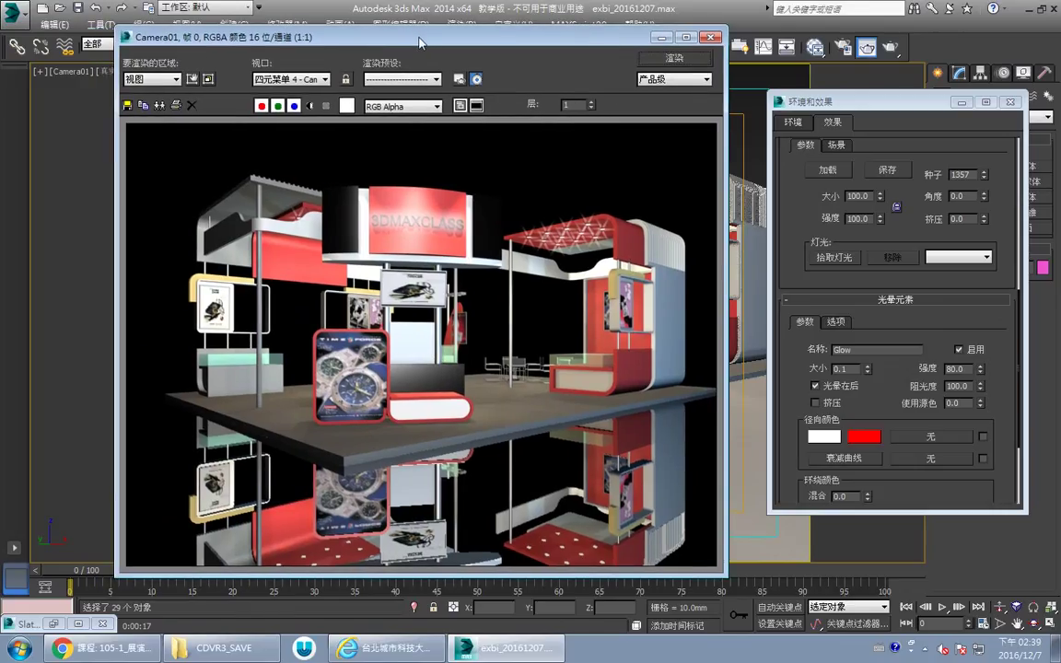
key("ctrl+s")
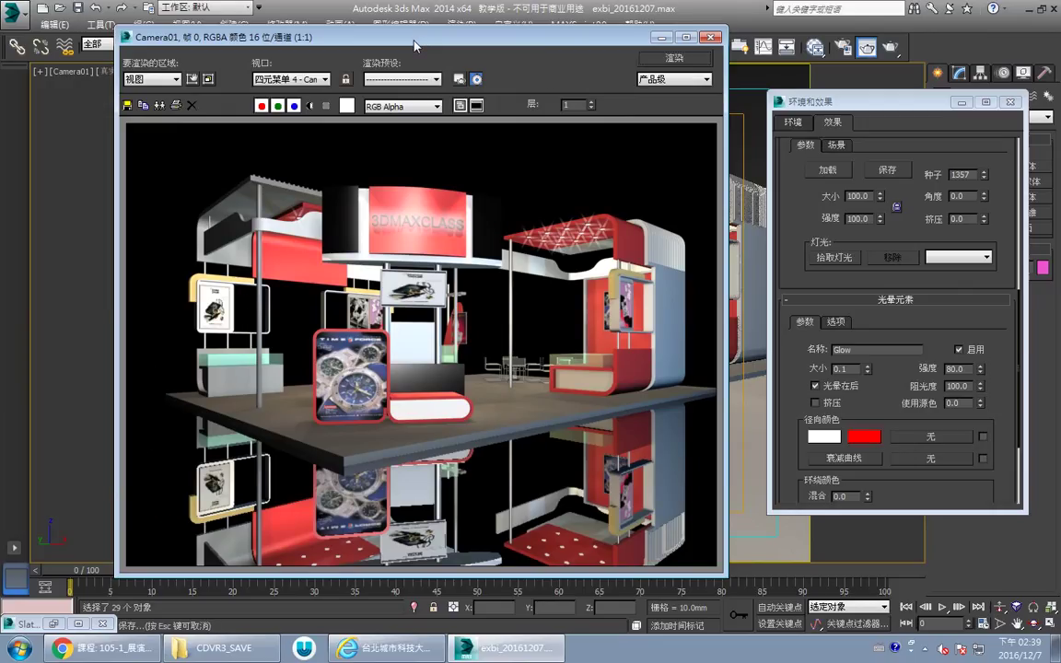